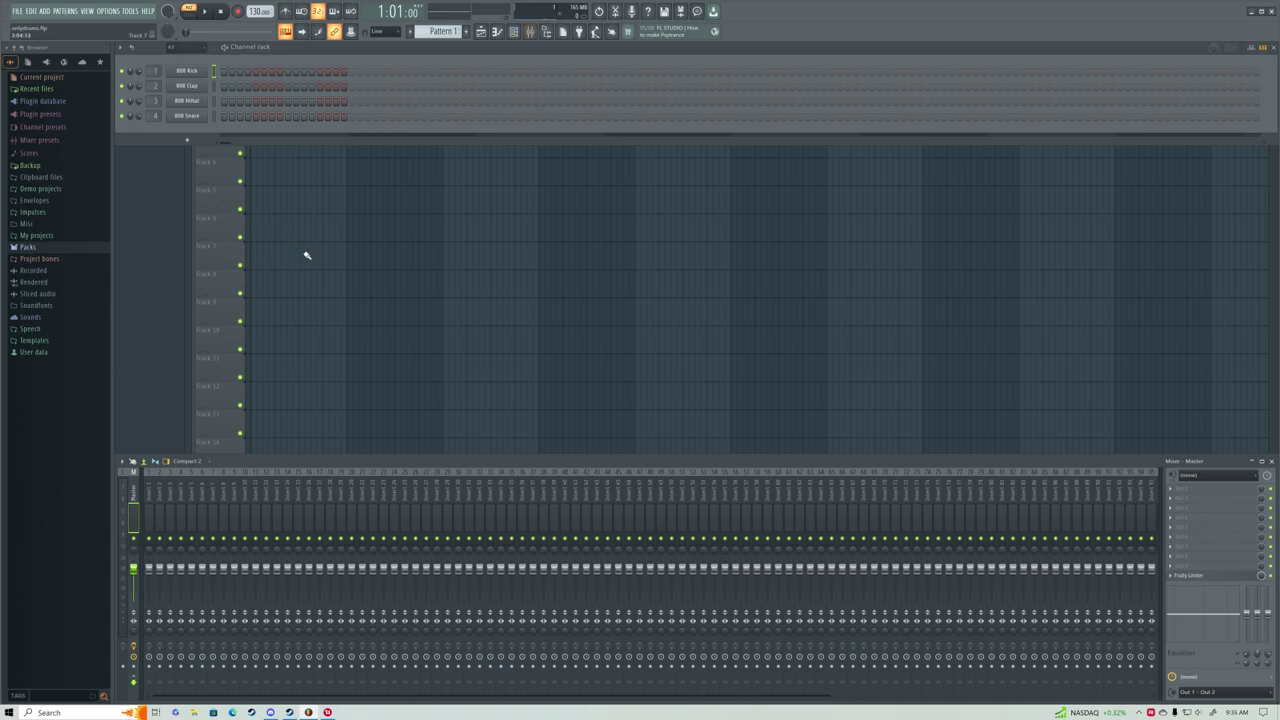
Show the Replace plugin submenu for the 808 Kick channel in the Channel rack.
{"action": "right_click", "coordinate": [204, 71]}
{"action": "mouse_move", "coordinate": [226, 145]}
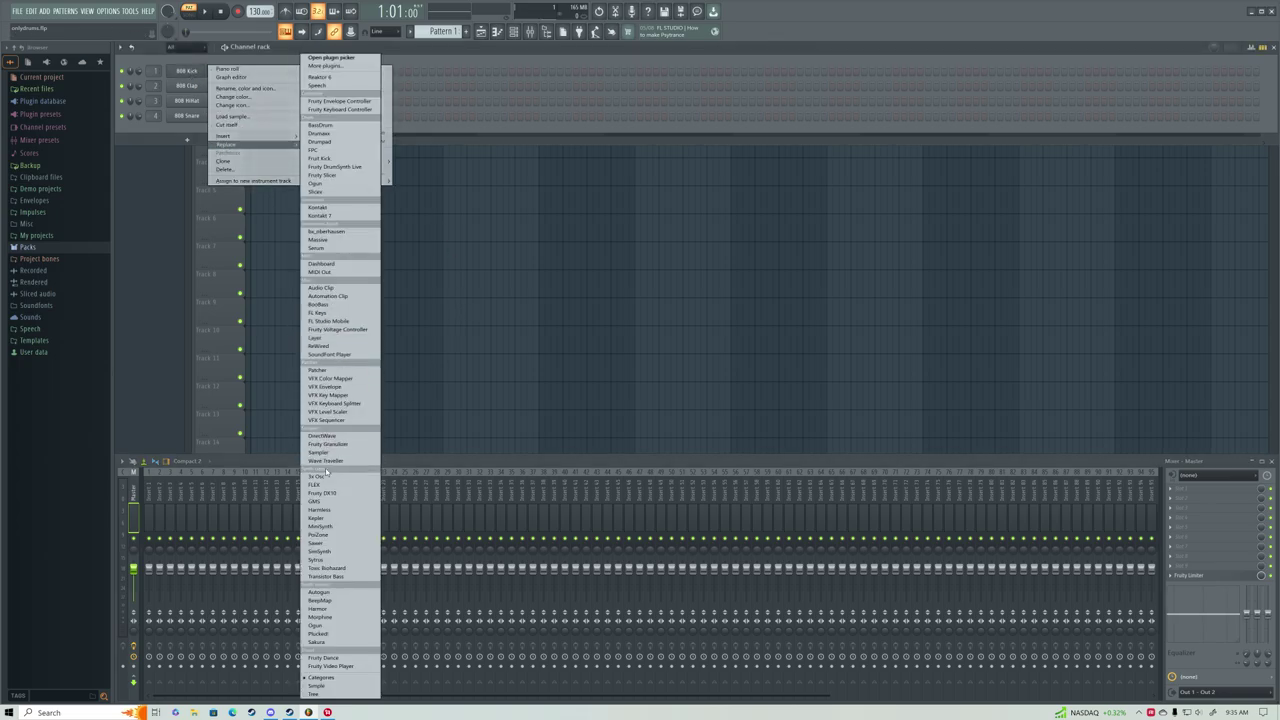
Swap the 808 Kick channel for Kontakt and load the DRUMLAB Drum Lab kit into it.
{"action": "left_click", "coordinate": [324, 207]}
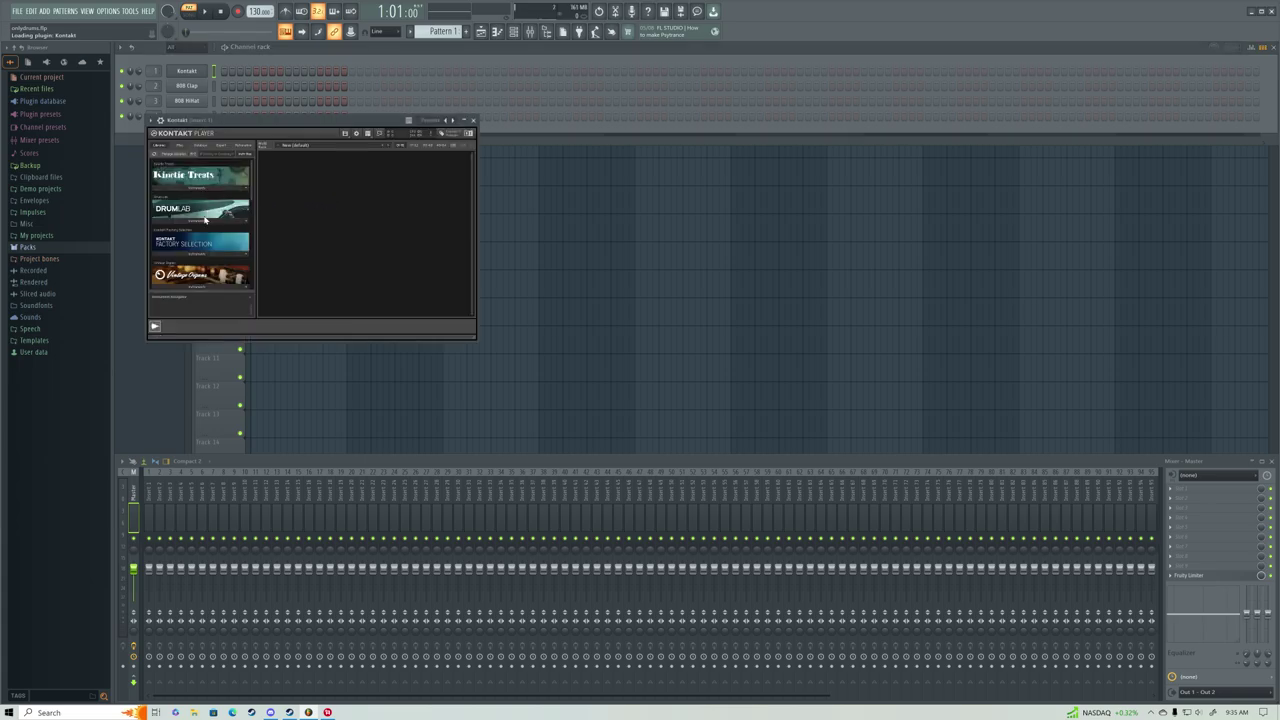
{"action": "left_click", "coordinate": [200, 219]}
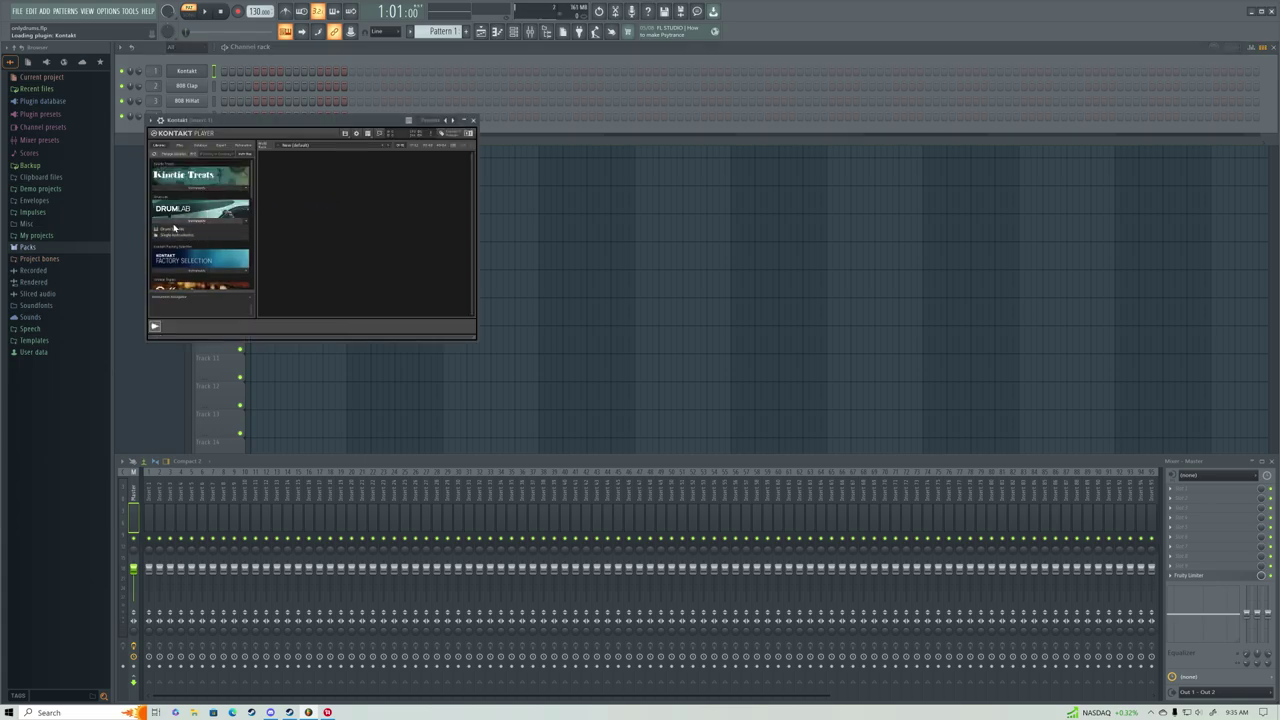
{"action": "left_click_drag", "start_coordinate": [170, 229], "coordinate": [336, 224]}
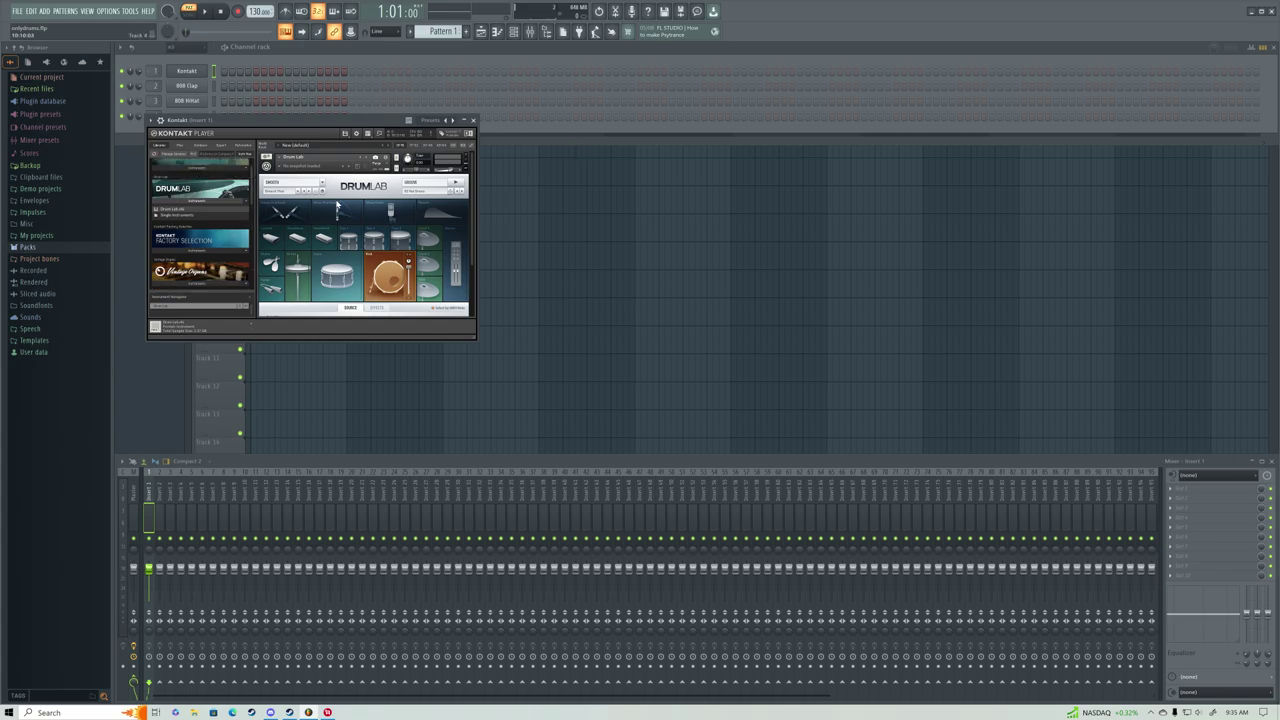
Move the Kontakt window aside and browse mixer inserts 1, 9 and 10.
{"action": "mouse_move", "coordinate": [253, 127]}
{"action": "left_mouse_down"}
{"action": "mouse_move", "coordinate": [249, 218]}
{"action": "mouse_move", "coordinate": [272, 130]}
{"action": "left_mouse_up"}
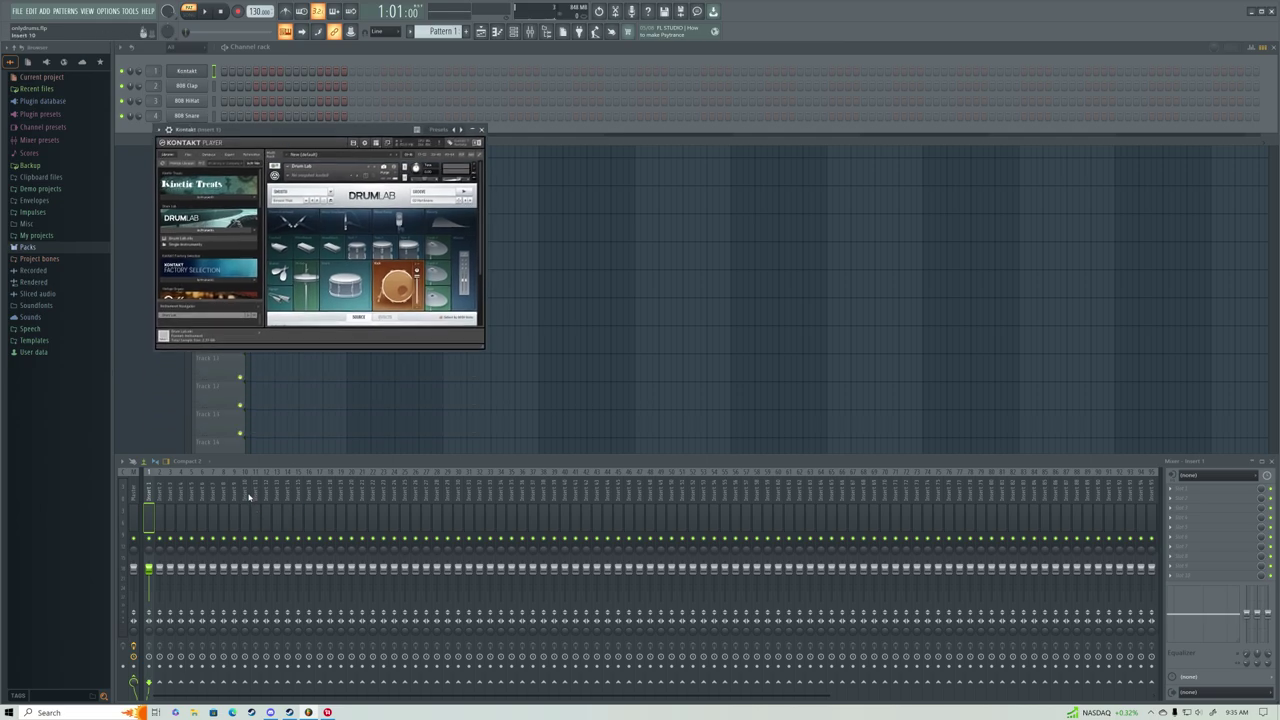
{"action": "left_click", "coordinate": [242, 522]}
{"action": "left_click", "coordinate": [152, 487]}
{"action": "left_click", "coordinate": [235, 492]}
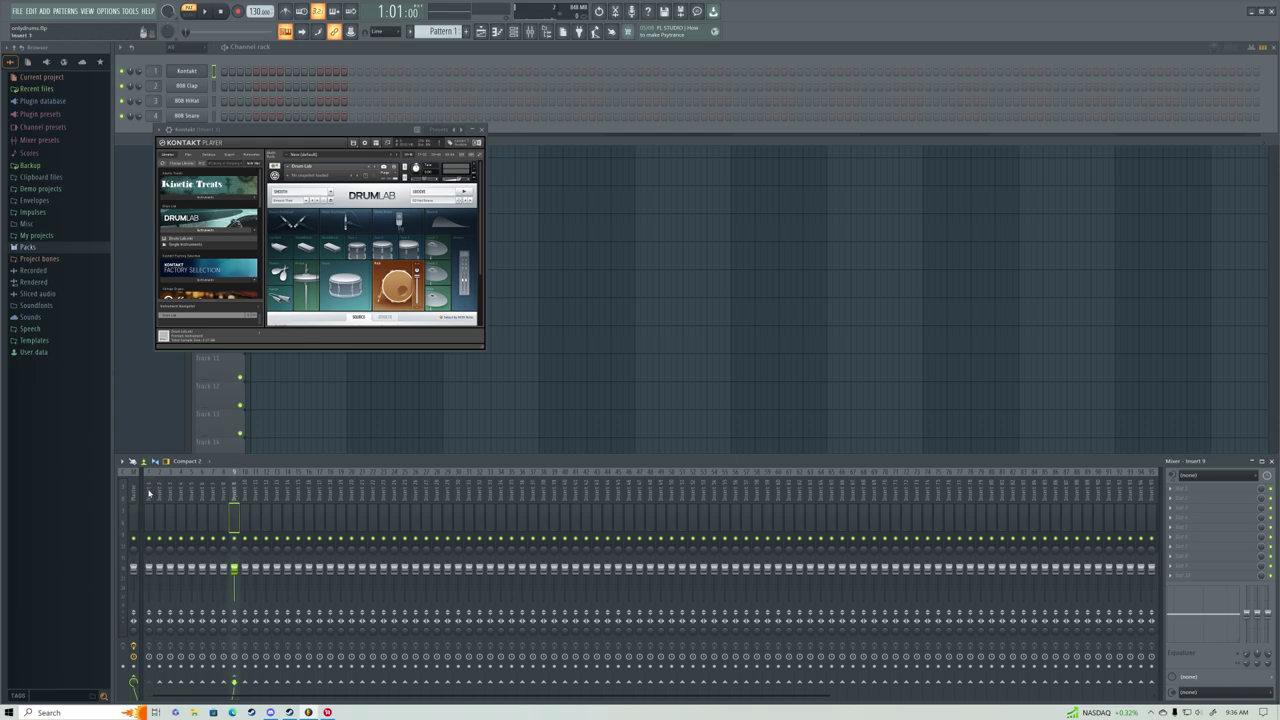
{"action": "left_click", "coordinate": [149, 492]}
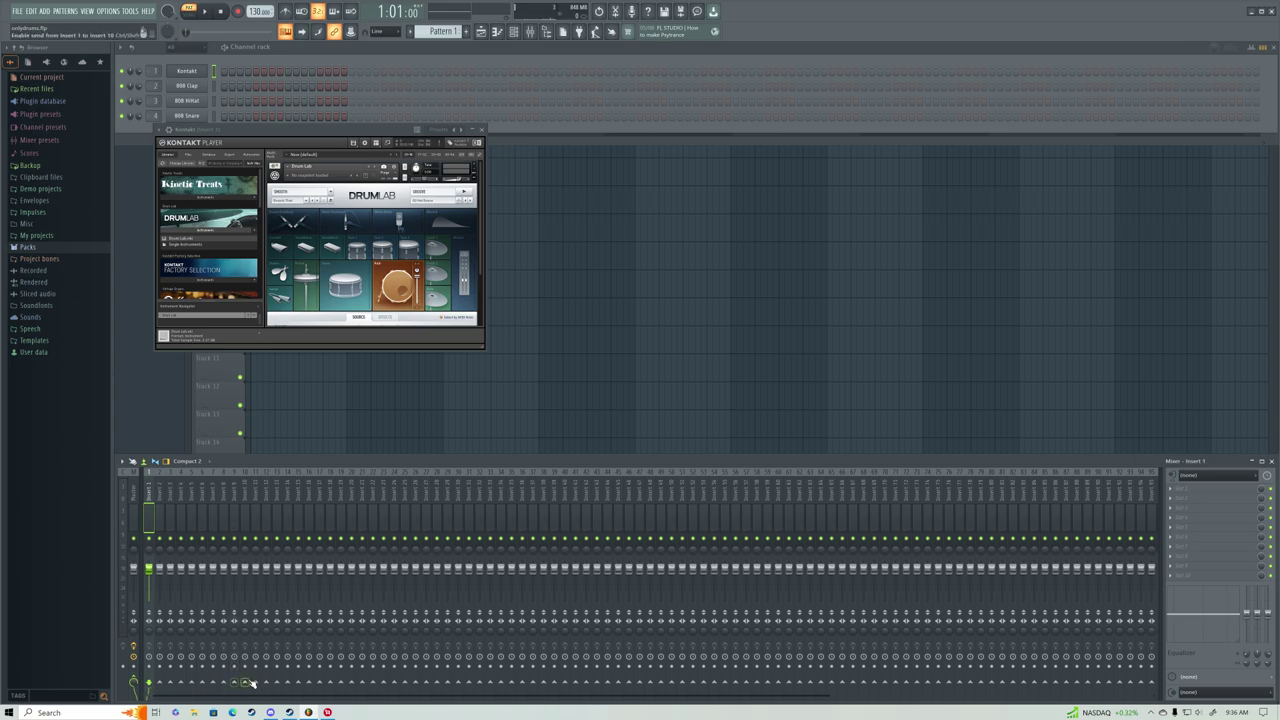
Rename mixer insert 10 to 'Drums' and colour it sienna.
{"action": "right_click", "coordinate": [252, 494]}
{"action": "left_click", "coordinate": [276, 458]}
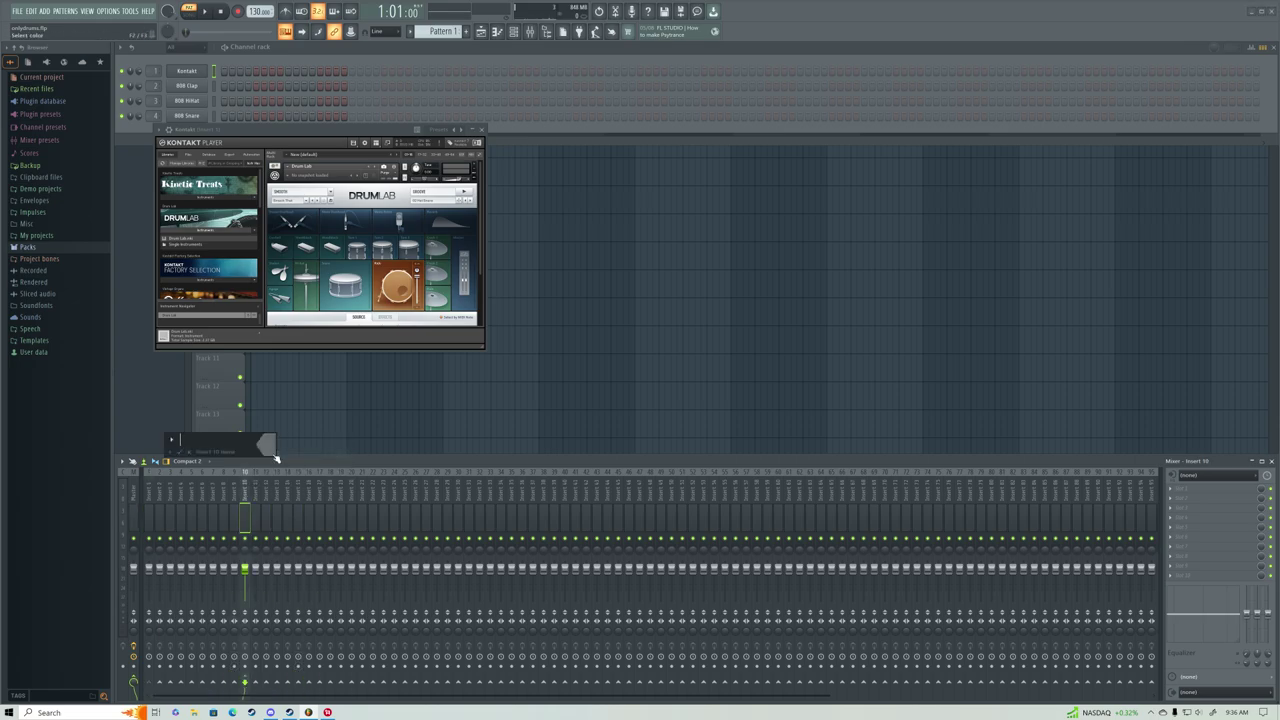
{"action": "type", "text": "Drums"}
{"action": "left_click", "coordinate": [274, 455]}
{"action": "left_click", "coordinate": [362, 510]}
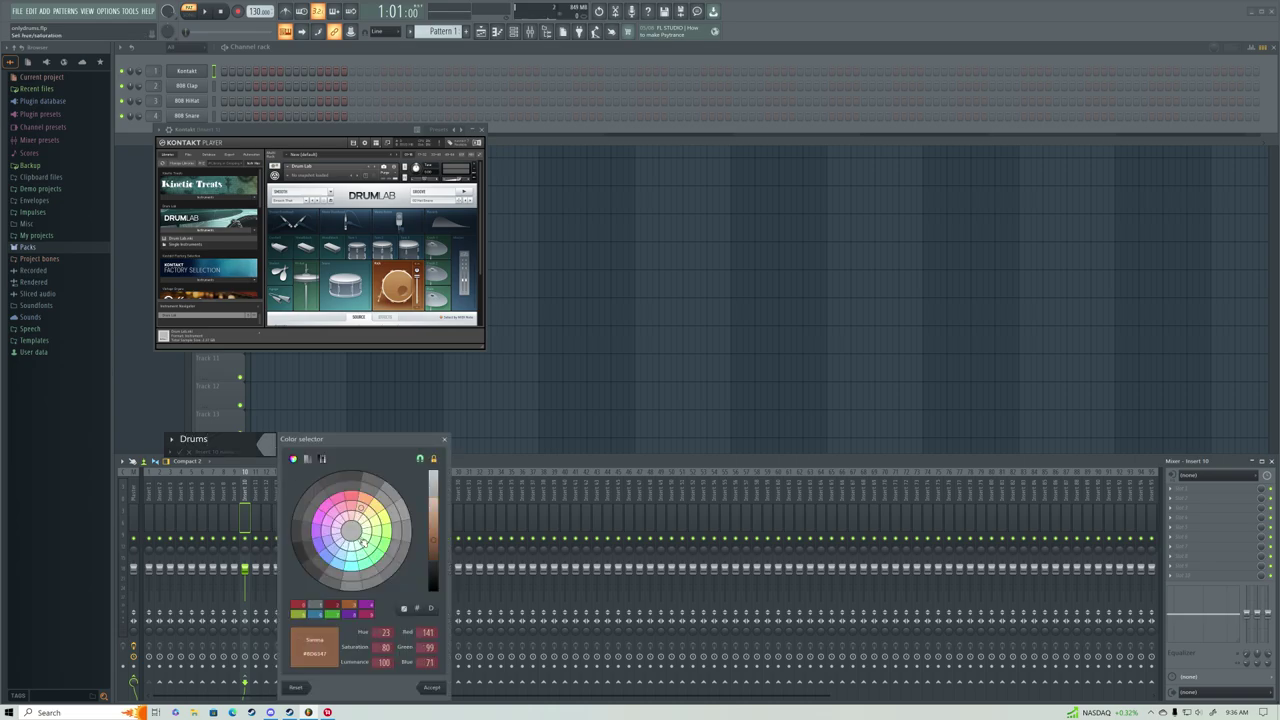
{"action": "left_click", "coordinate": [429, 688]}
{"action": "key", "text": "Return"}
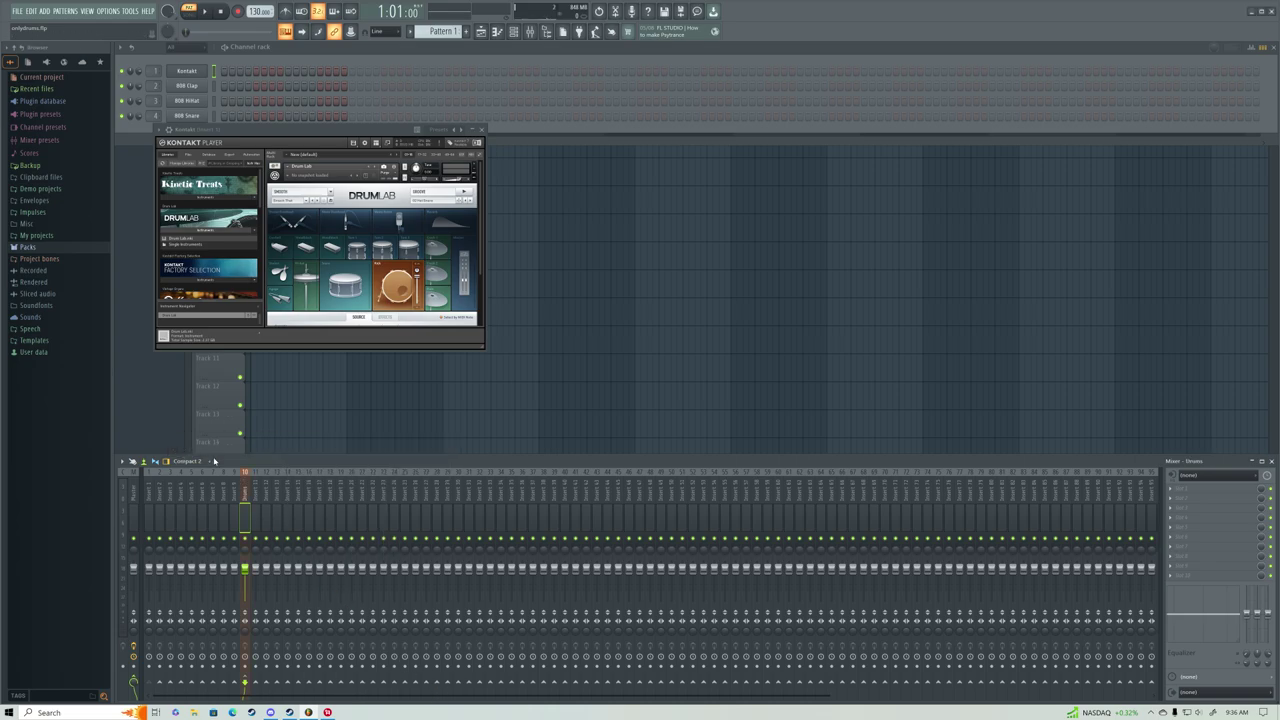
Open the Kontakt channel's piano roll and audition a drum key near C3.
{"action": "left_click", "coordinate": [471, 129]}
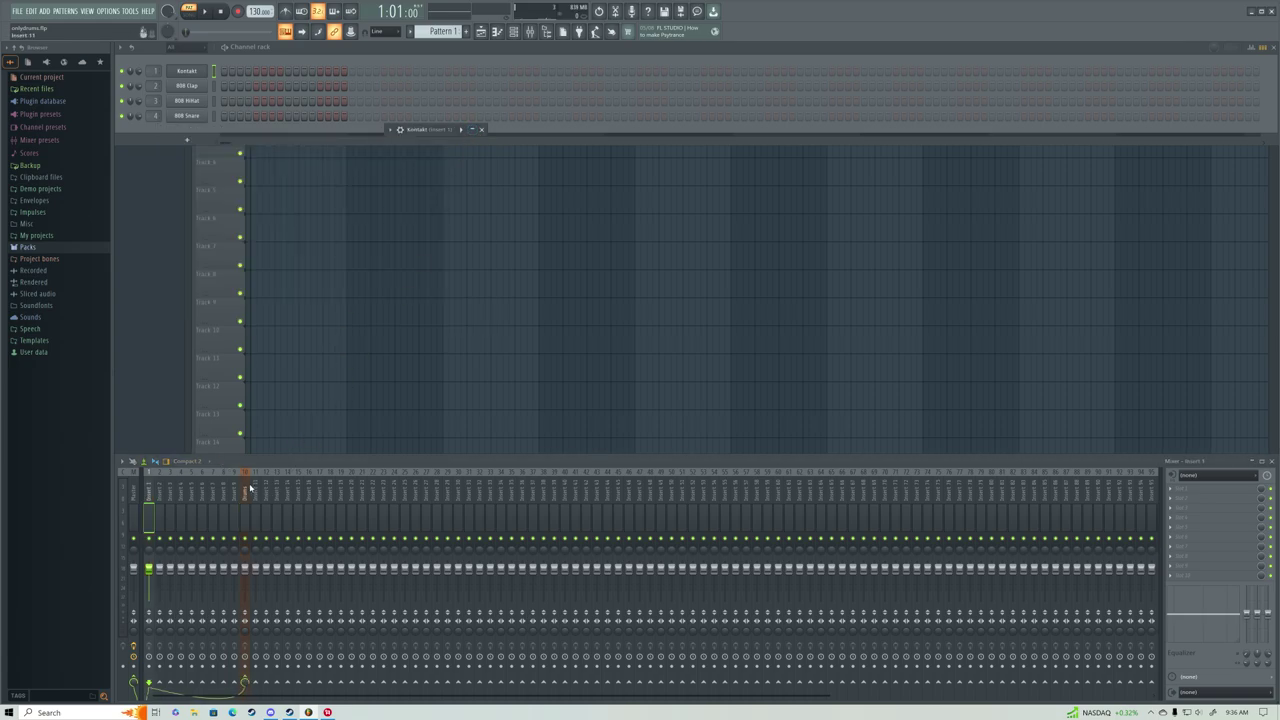
{"action": "right_click", "coordinate": [187, 71]}
{"action": "left_click", "coordinate": [225, 71]}
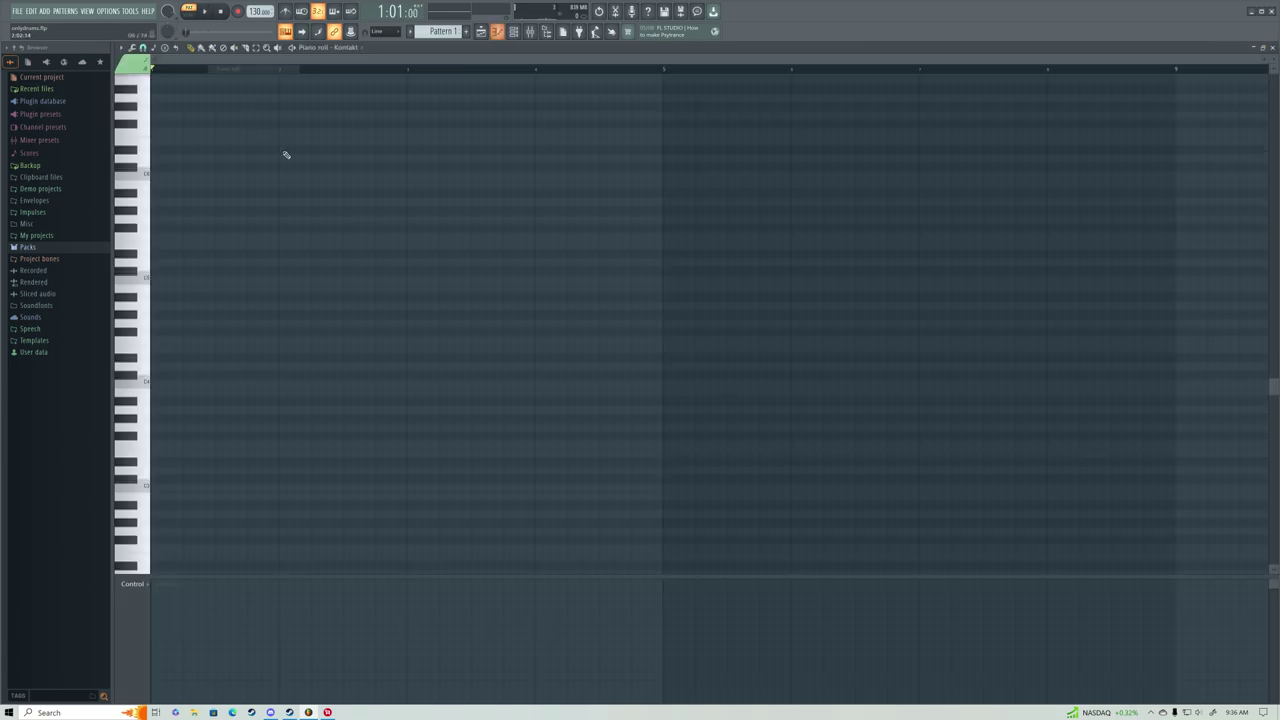
{"action": "left_click", "coordinate": [144, 487]}
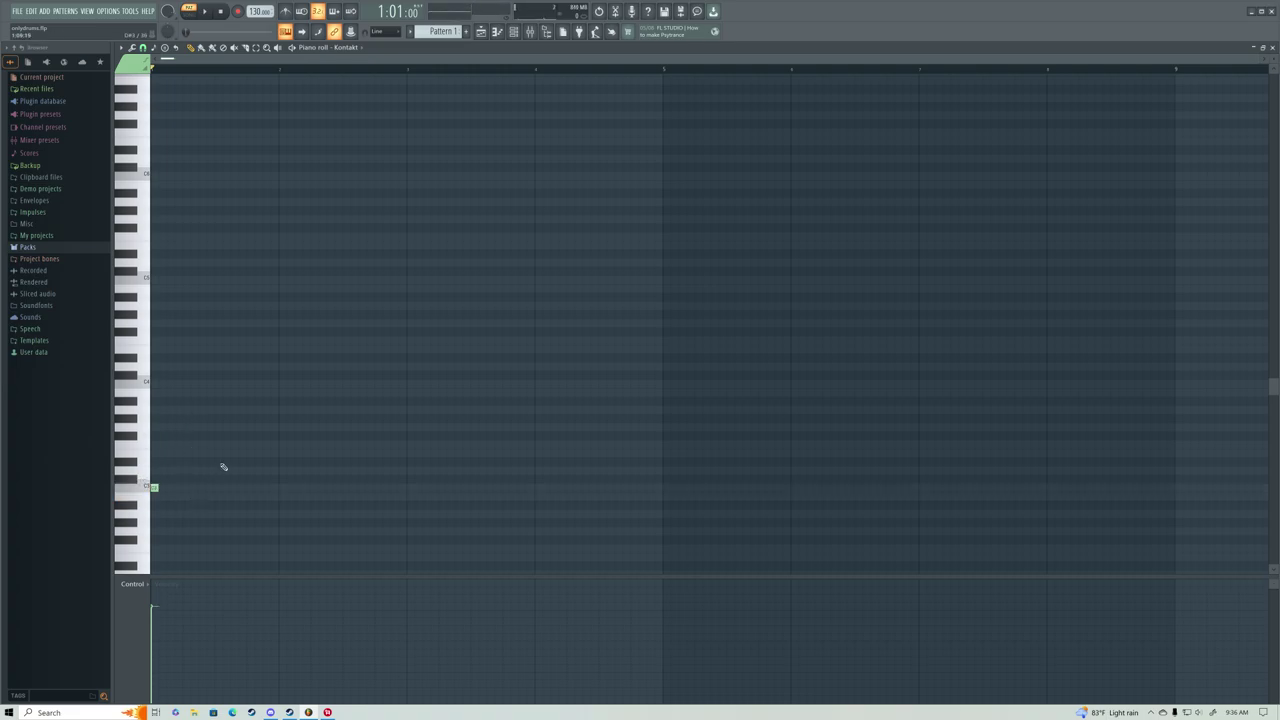
Draw eight evenly spaced hits along the upper row of the Kontakt pattern.
{"action": "left_click_drag", "start_coordinate": [218, 465], "coordinate": [215, 451]}
{"action": "left_click", "coordinate": [346, 453]}
{"action": "left_click", "coordinate": [474, 453]}
{"action": "left_click", "coordinate": [594, 453]}
{"action": "left_click_drag", "start_coordinate": [594, 453], "coordinate": [602, 453]}
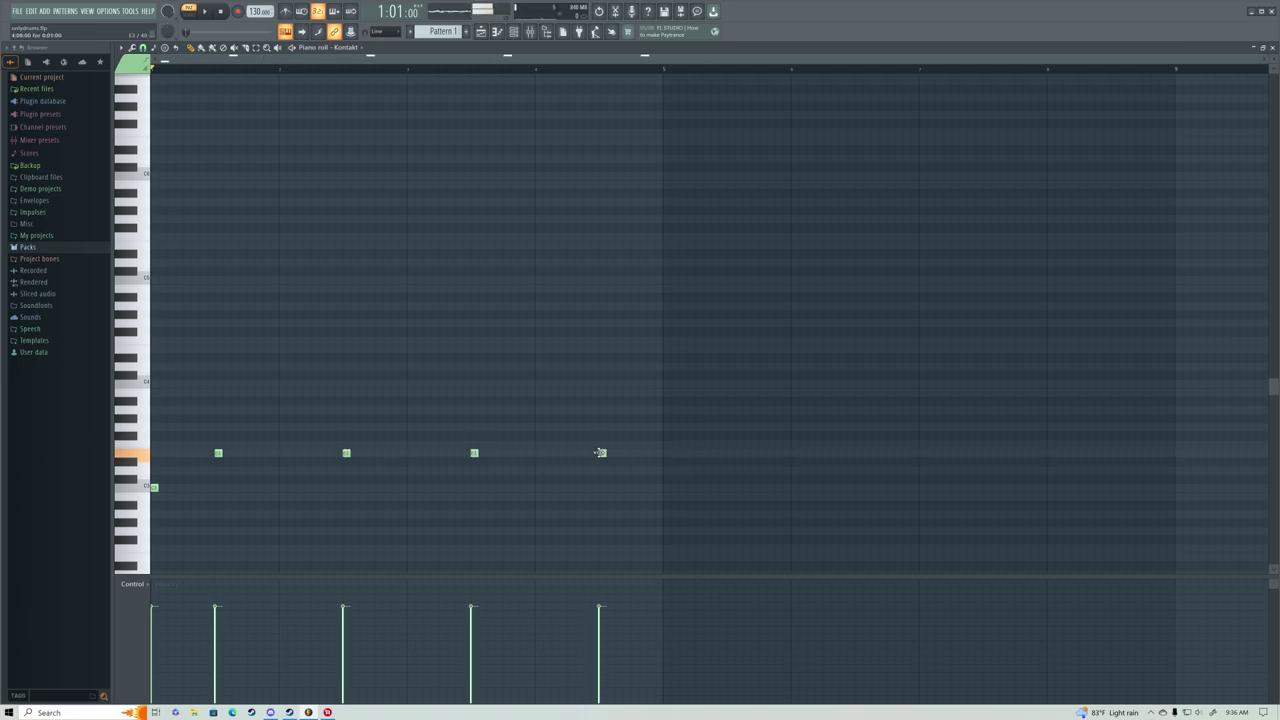
{"action": "left_click", "coordinate": [730, 453]}
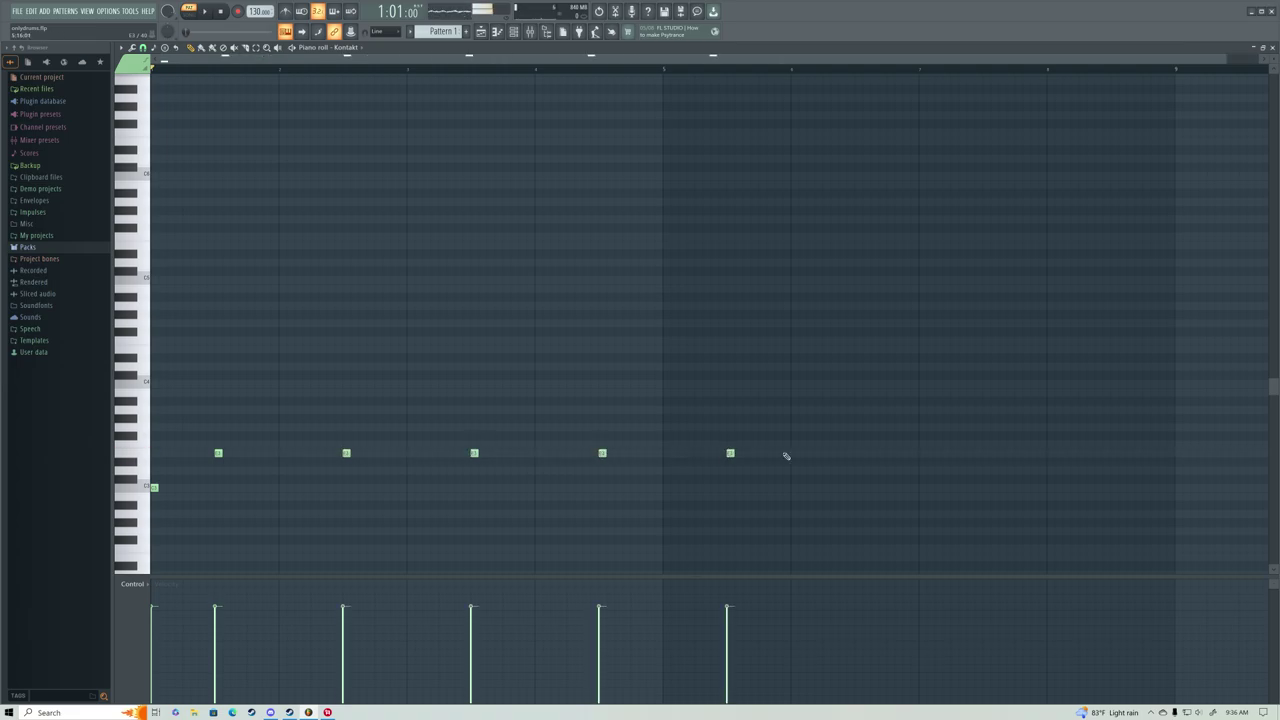
{"action": "left_click", "coordinate": [826, 453]}
{"action": "right_click", "coordinate": [826, 453]}
{"action": "left_click", "coordinate": [856, 454]}
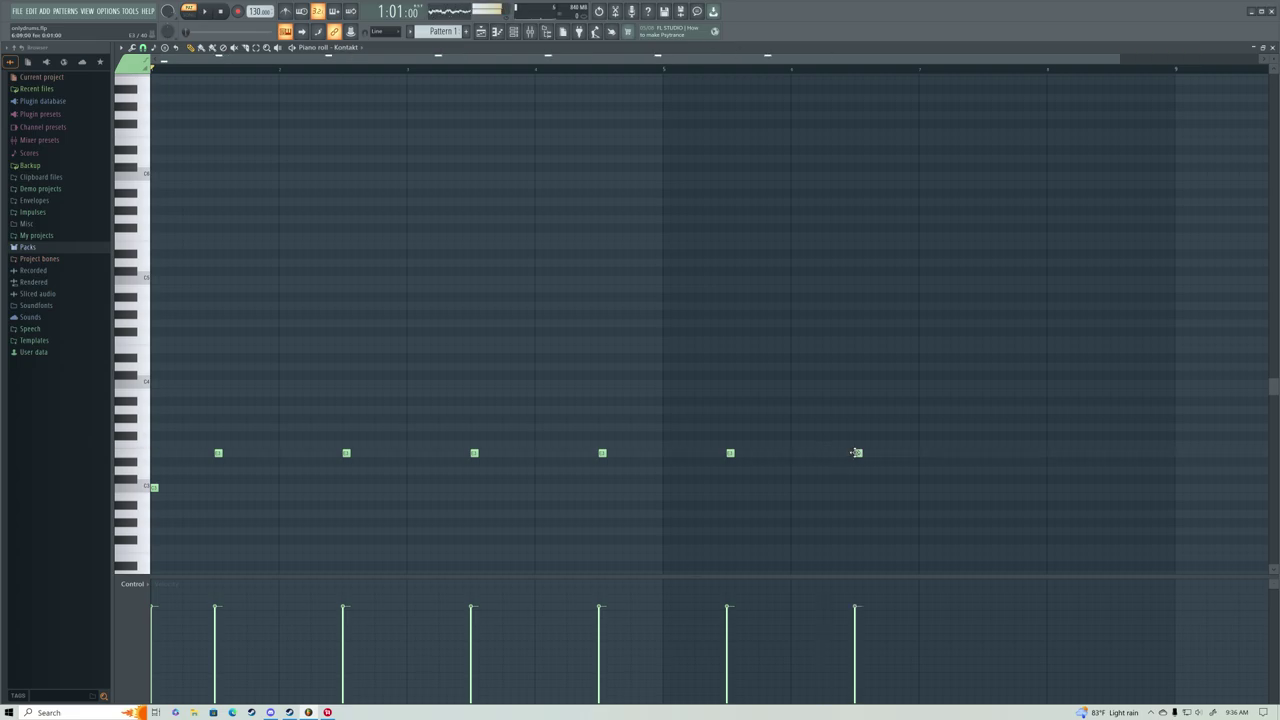
{"action": "left_click", "coordinate": [984, 454]}
{"action": "left_click", "coordinate": [1122, 454]}
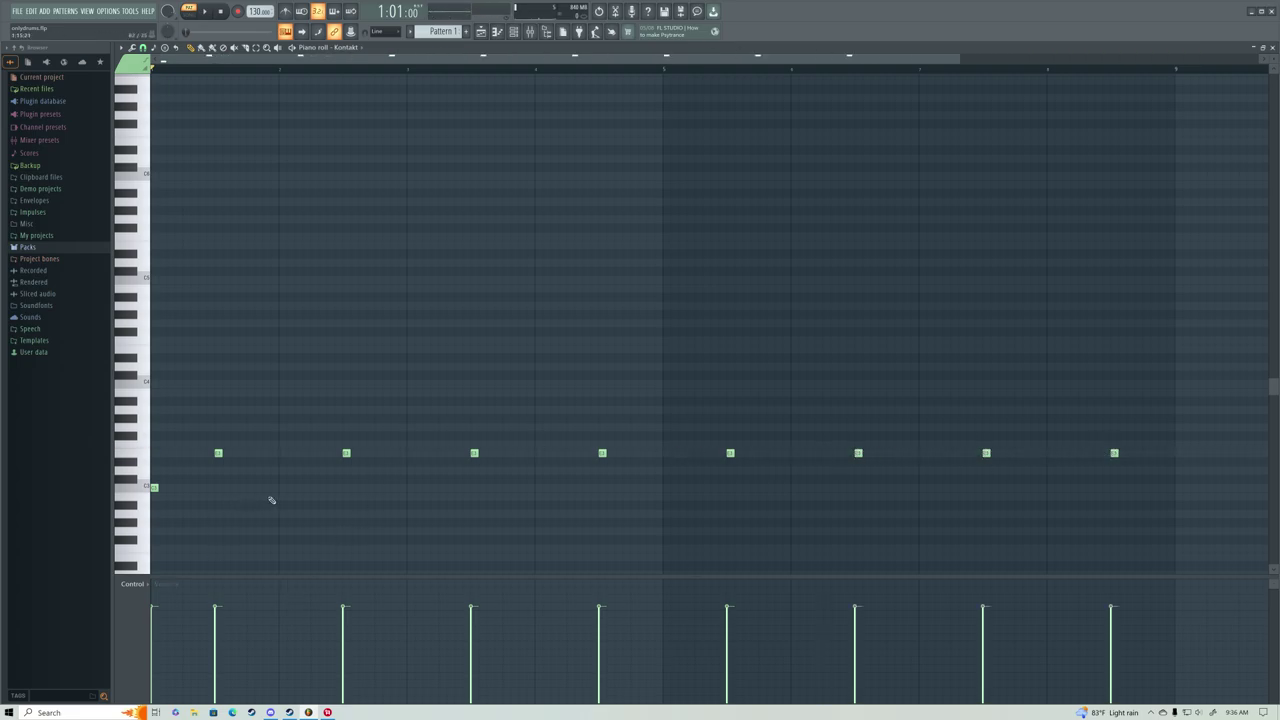
Add syncopated hits on the C row and play the pattern back.
{"action": "left_click_drag", "start_coordinate": [321, 489], "coordinate": [329, 486]}
{"action": "left_click", "coordinate": [411, 489]}
{"action": "left_click", "coordinate": [581, 489]}
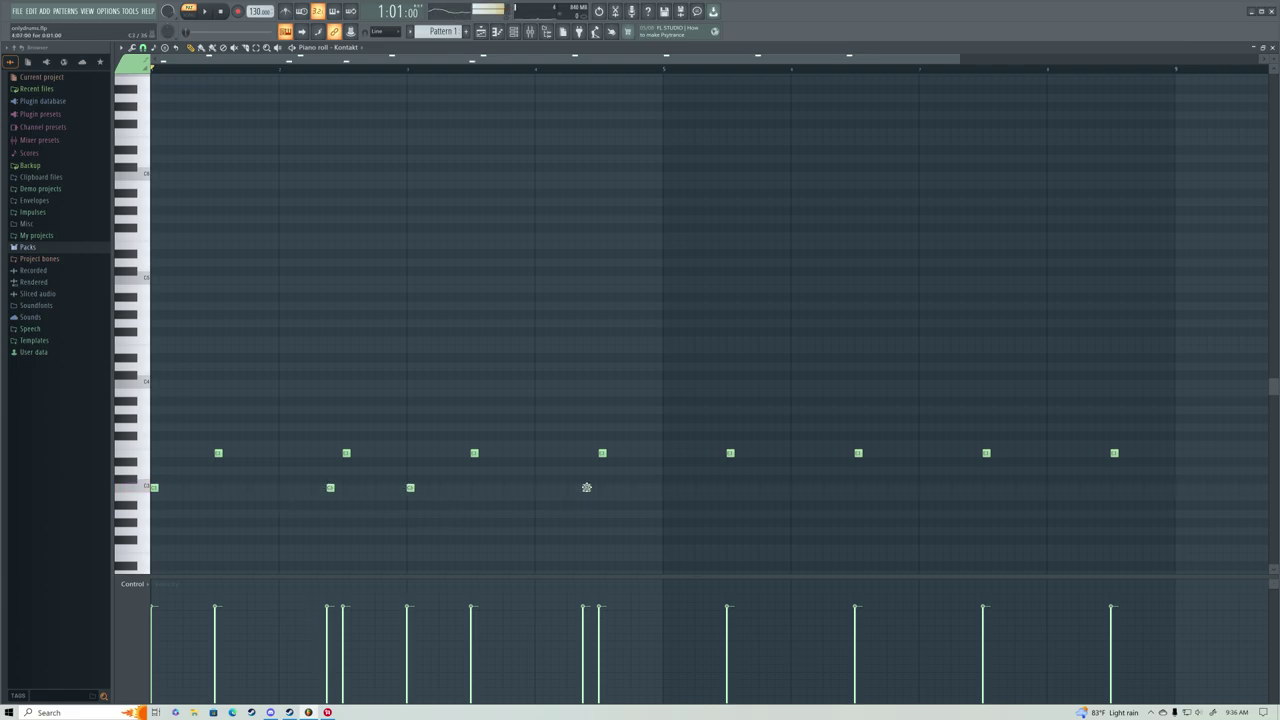
{"action": "left_click", "coordinate": [669, 489]}
{"action": "left_click", "coordinate": [841, 489]}
{"action": "key", "text": "space"}
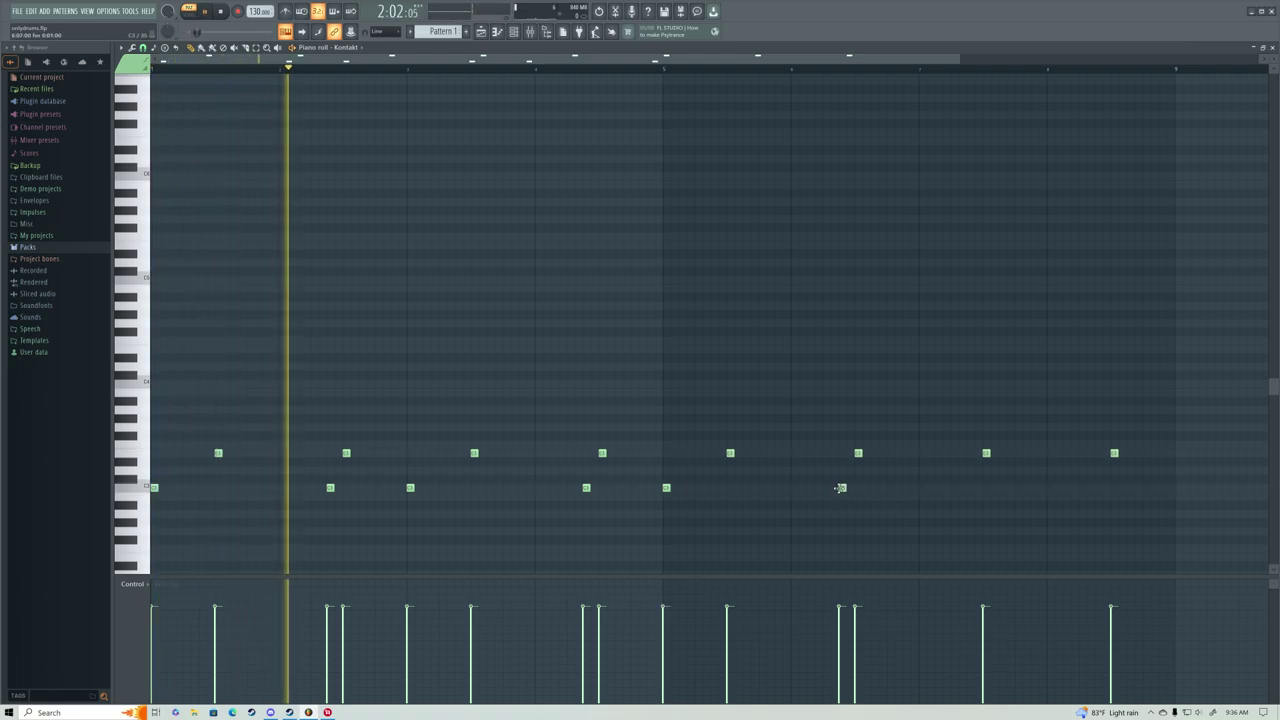
{"action": "left_click", "coordinate": [922, 489]}
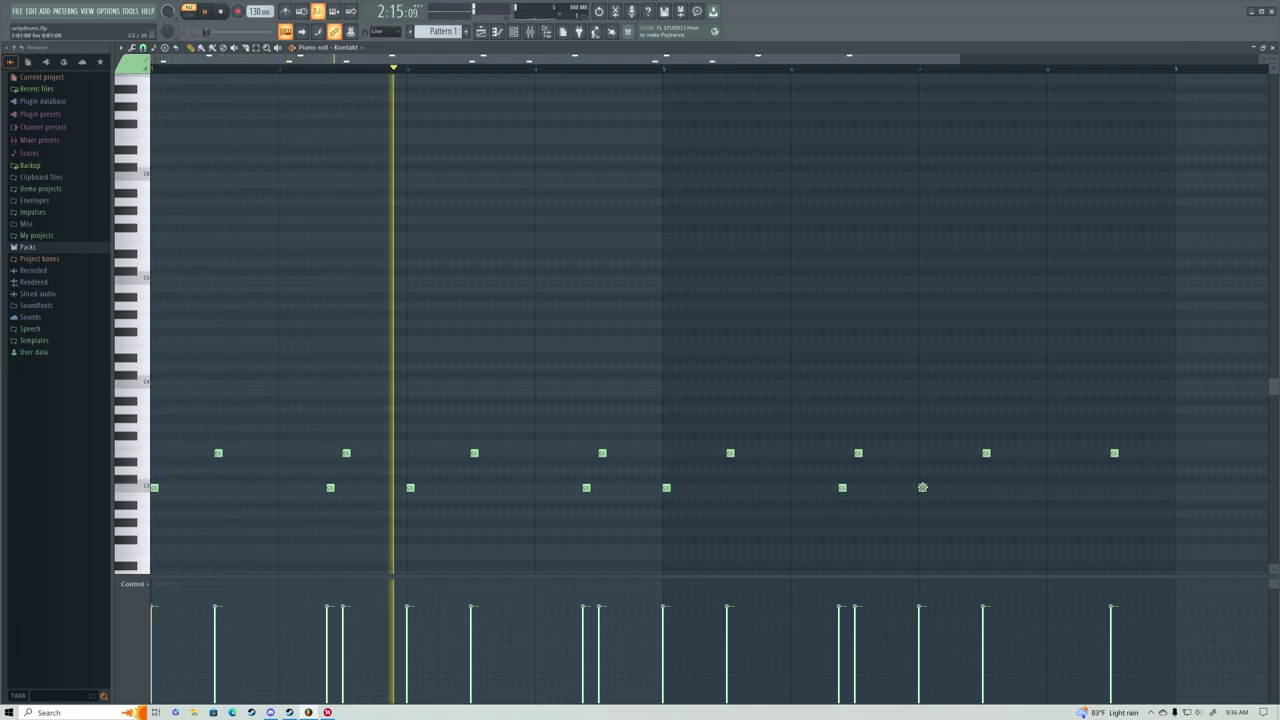
{"action": "left_click", "coordinate": [1098, 488]}
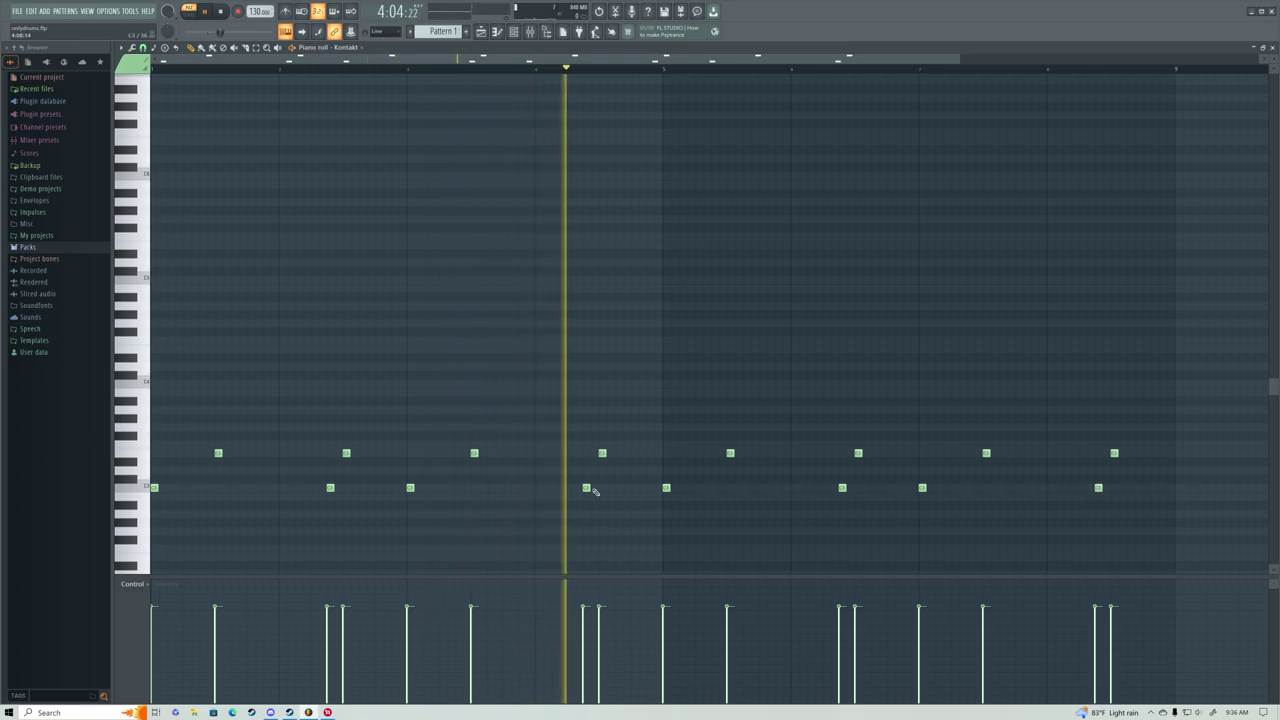
{"action": "key", "text": "space"}
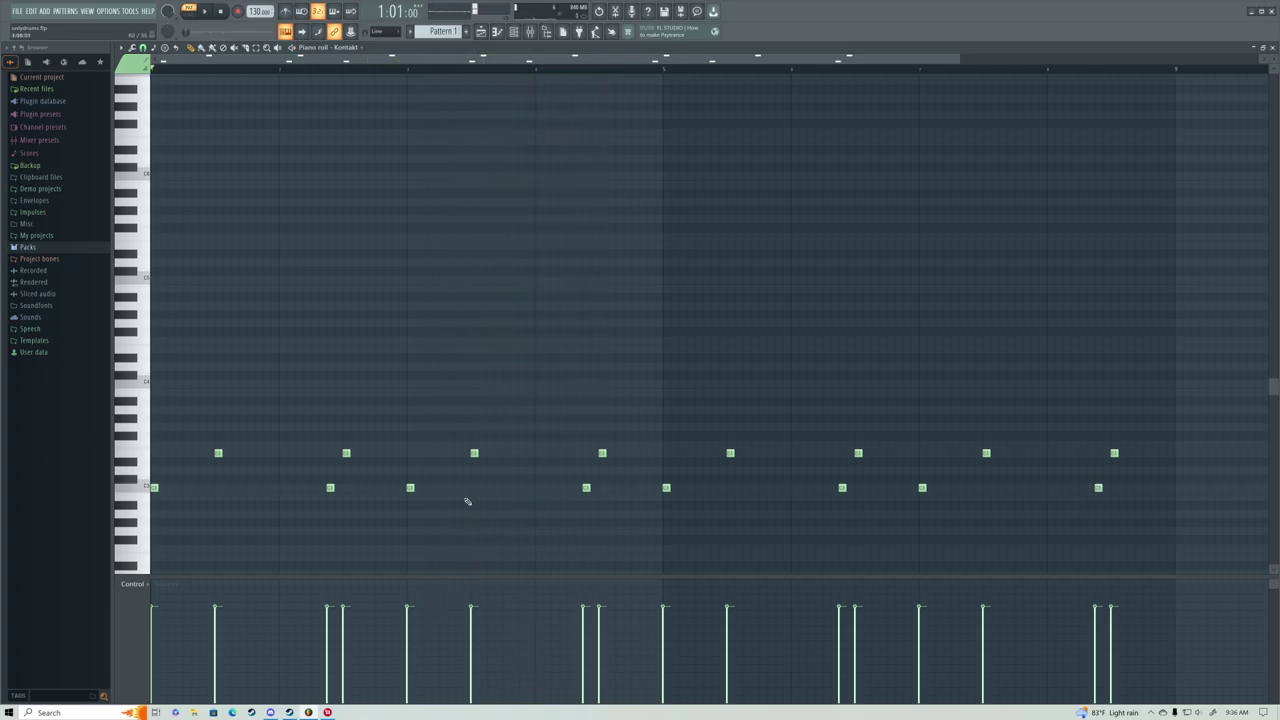
Shift the C-row hits slightly earlier and audition the pattern.
{"action": "right_click", "coordinate": [330, 489]}
{"action": "left_click", "coordinate": [310, 489]}
{"action": "right_click", "coordinate": [312, 490]}
{"action": "left_click", "coordinate": [314, 489]}
{"action": "right_click", "coordinate": [666, 489]}
{"action": "left_click", "coordinate": [666, 489]}
{"action": "right_click", "coordinate": [586, 489]}
{"action": "left_click", "coordinate": [570, 489]}
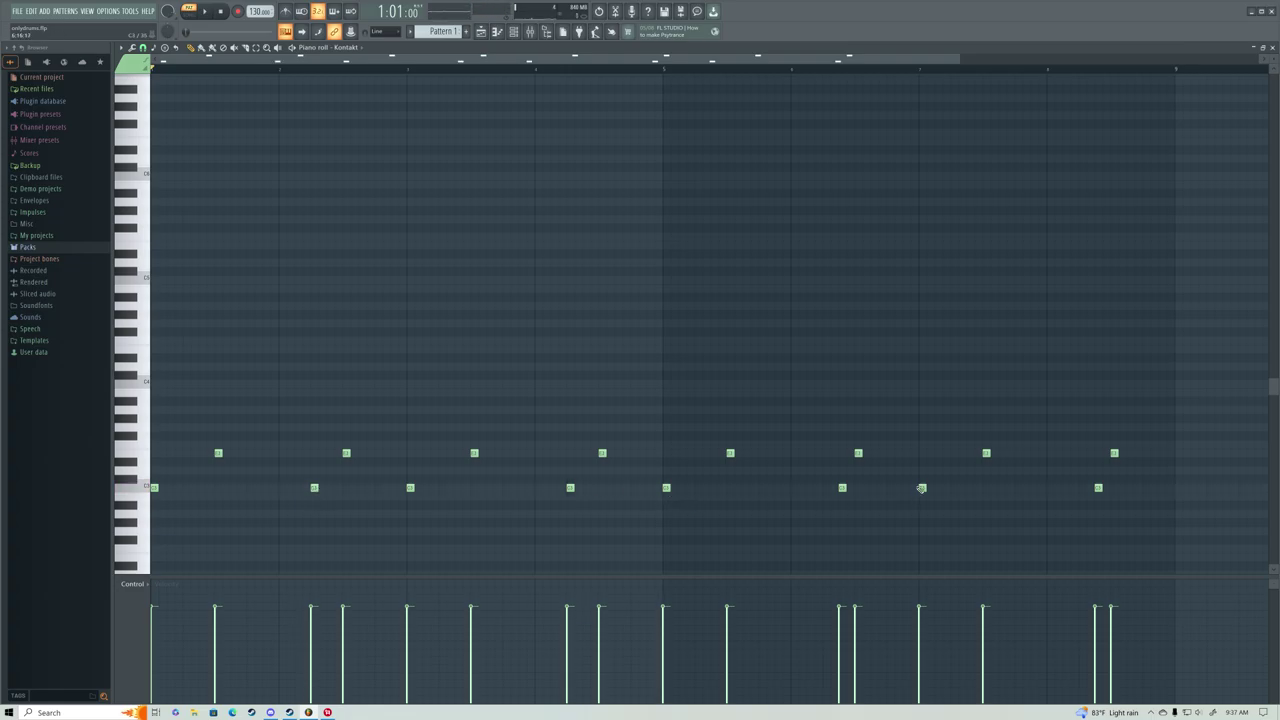
{"action": "right_click", "coordinate": [842, 489]}
{"action": "left_click", "coordinate": [826, 489]}
{"action": "right_click", "coordinate": [1098, 489]}
{"action": "left_click", "coordinate": [1084, 489]}
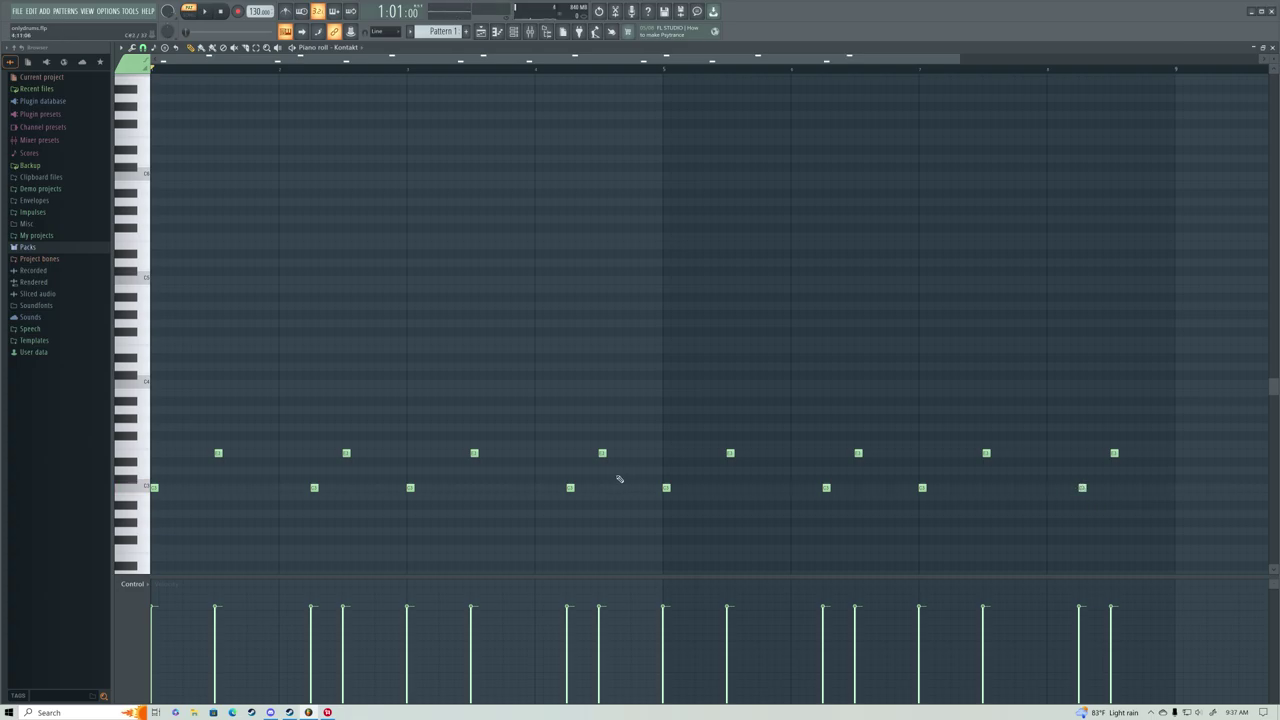
{"action": "key", "text": "space"}
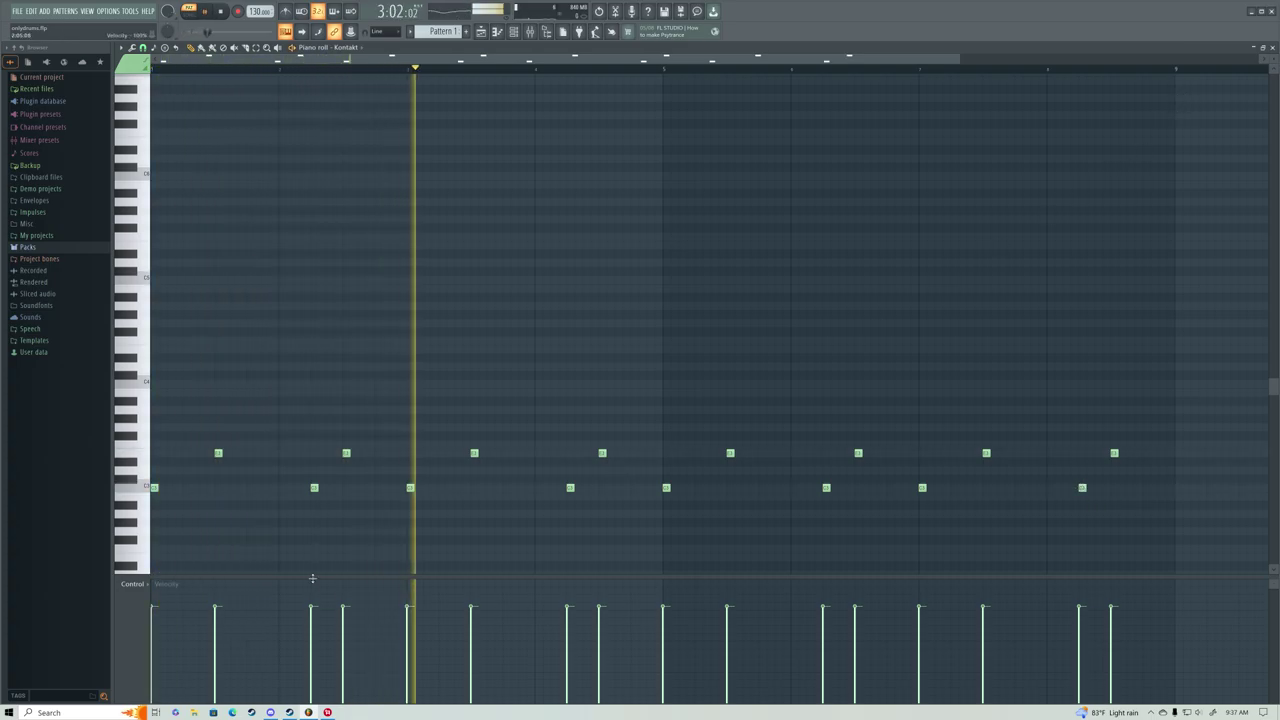
{"action": "key", "text": "space"}
{"action": "key", "text": "space"}
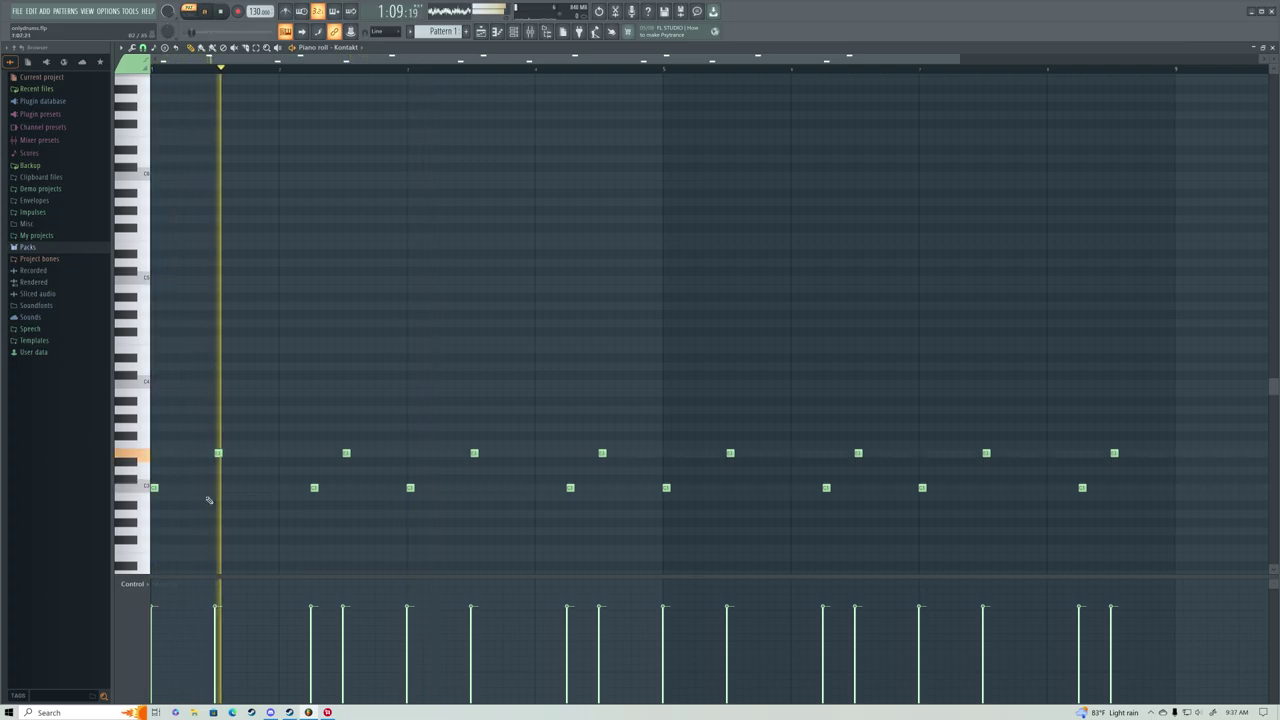
{"action": "key", "text": "space"}
Add hits on the rows just below and above C in the middle bars.
{"action": "left_click", "coordinate": [266, 496]}
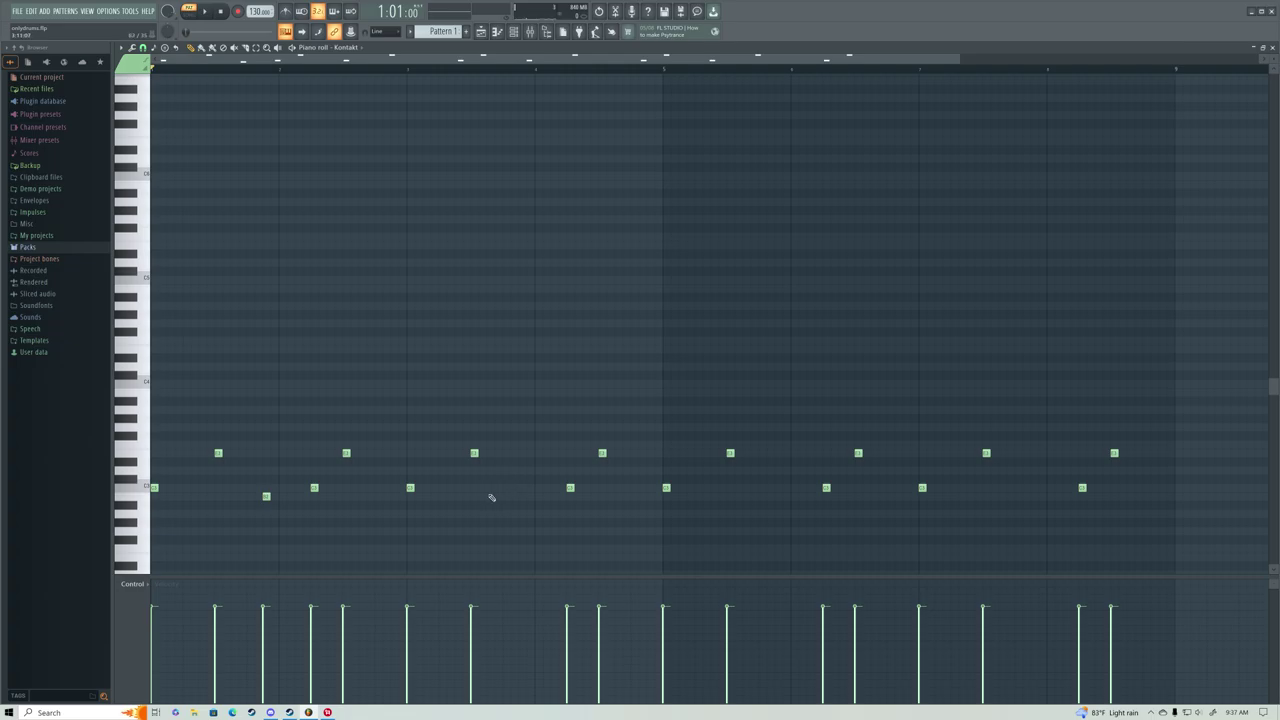
{"action": "key", "text": "space"}
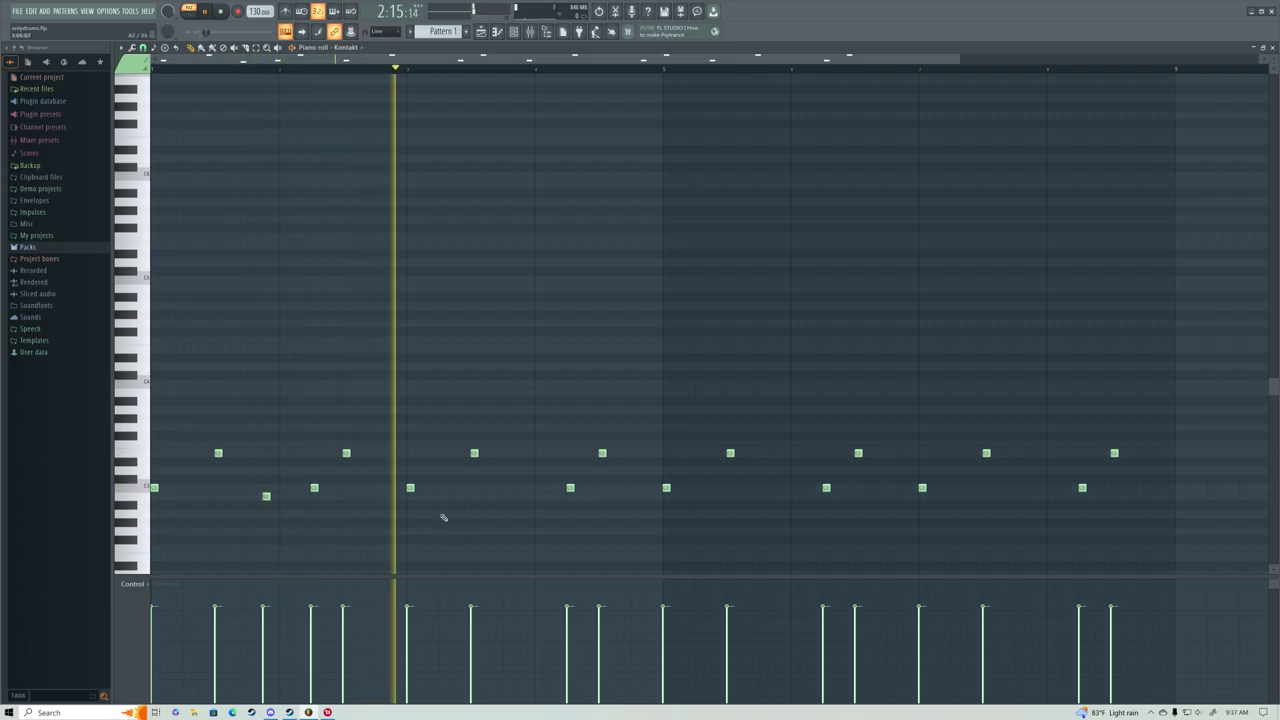
{"action": "key", "text": "space"}
{"action": "left_click", "coordinate": [436, 496]}
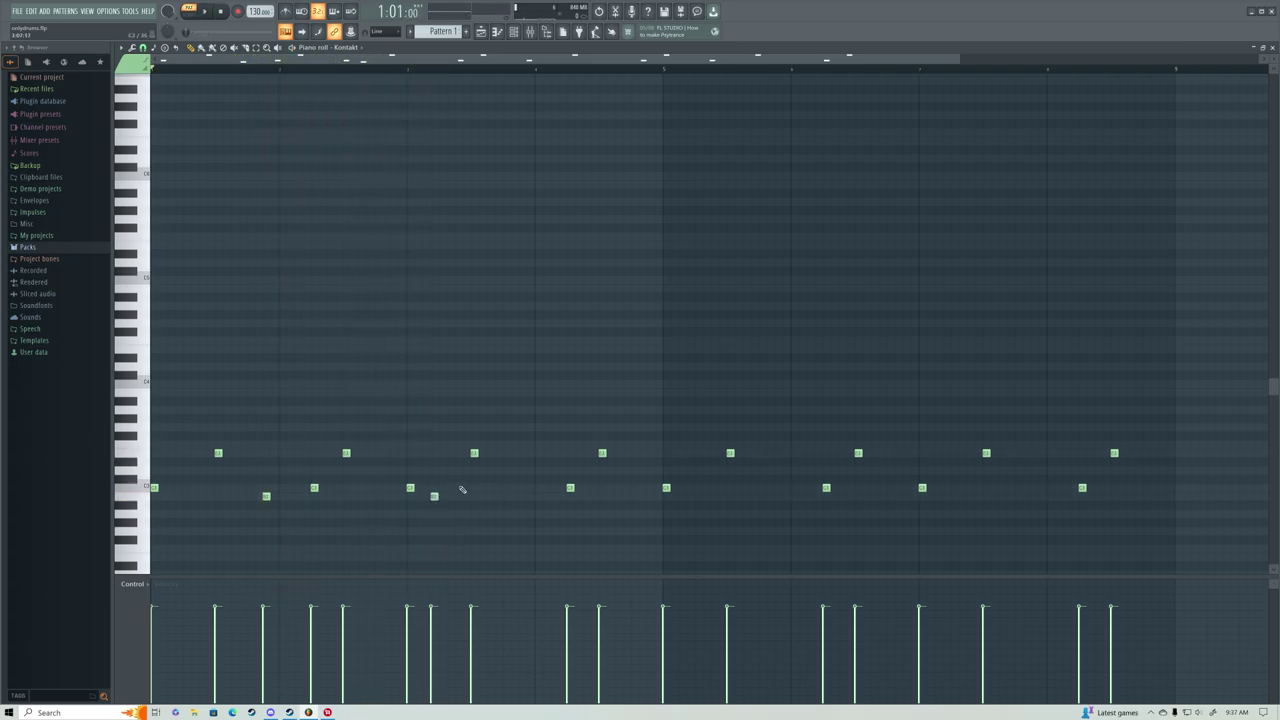
{"action": "left_click", "coordinate": [460, 488]}
{"action": "right_click", "coordinate": [462, 487]}
{"action": "right_click", "coordinate": [434, 496]}
{"action": "left_click", "coordinate": [434, 496]}
{"action": "left_click", "coordinate": [458, 479]}
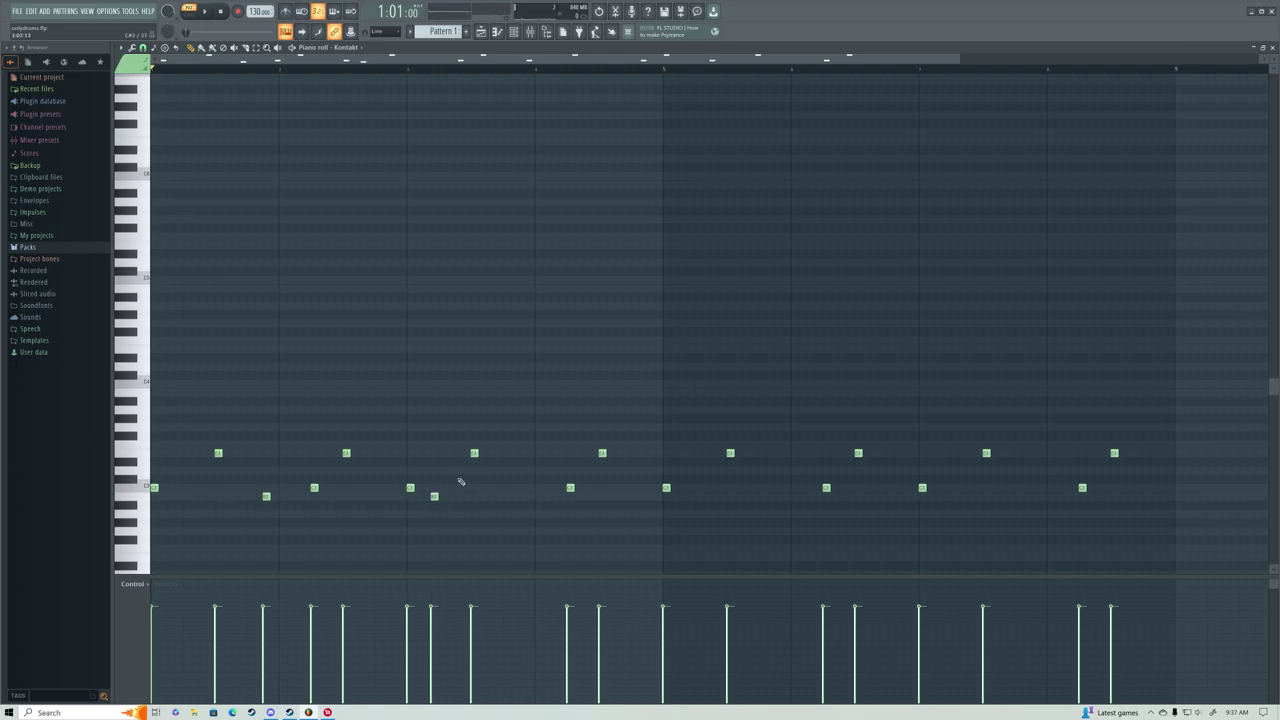
{"action": "left_click", "coordinate": [714, 479]}
{"action": "key", "text": "space"}
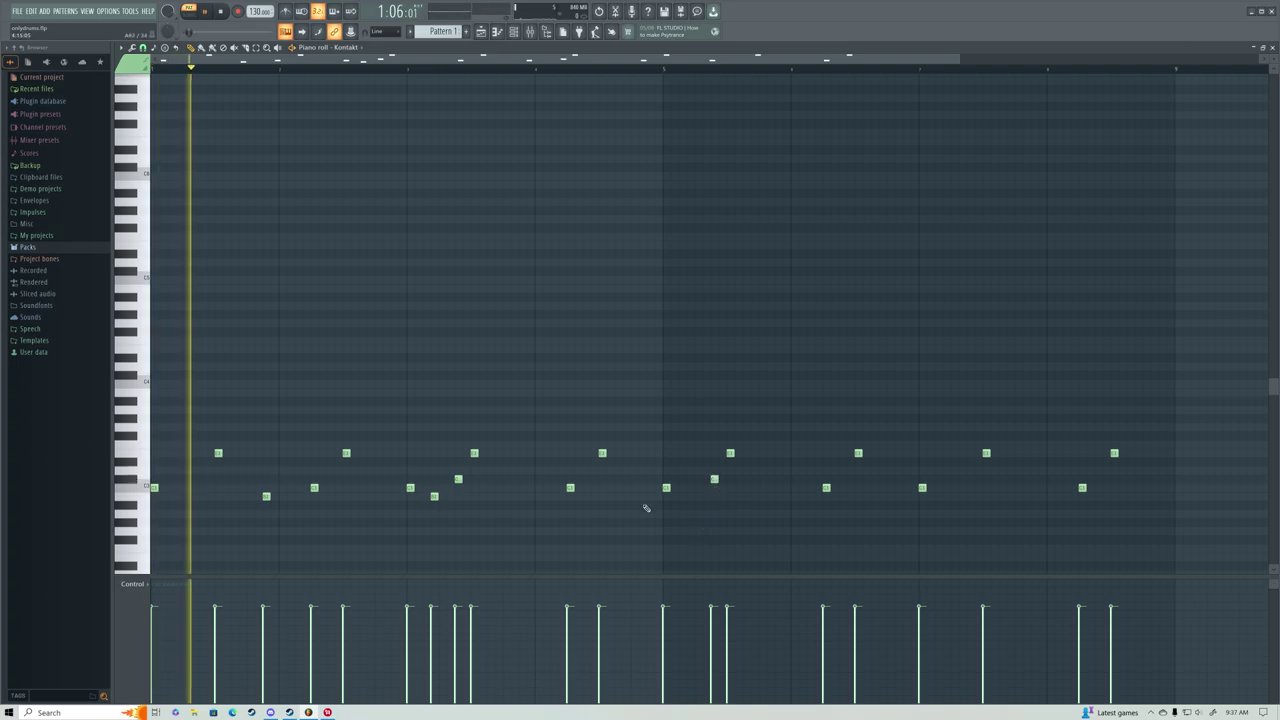
{"action": "left_click", "coordinate": [578, 480]}
{"action": "left_click_drag", "start_coordinate": [578, 480], "coordinate": [587, 479]}
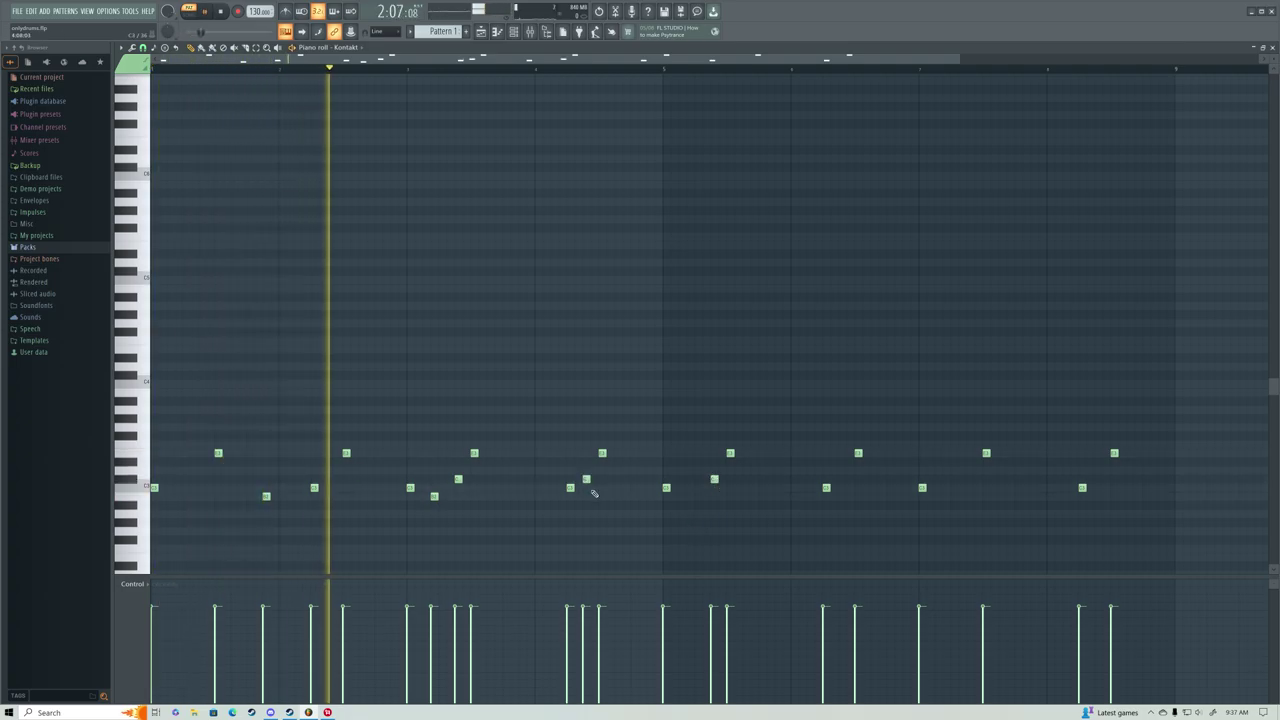
{"action": "left_click", "coordinate": [588, 495]}
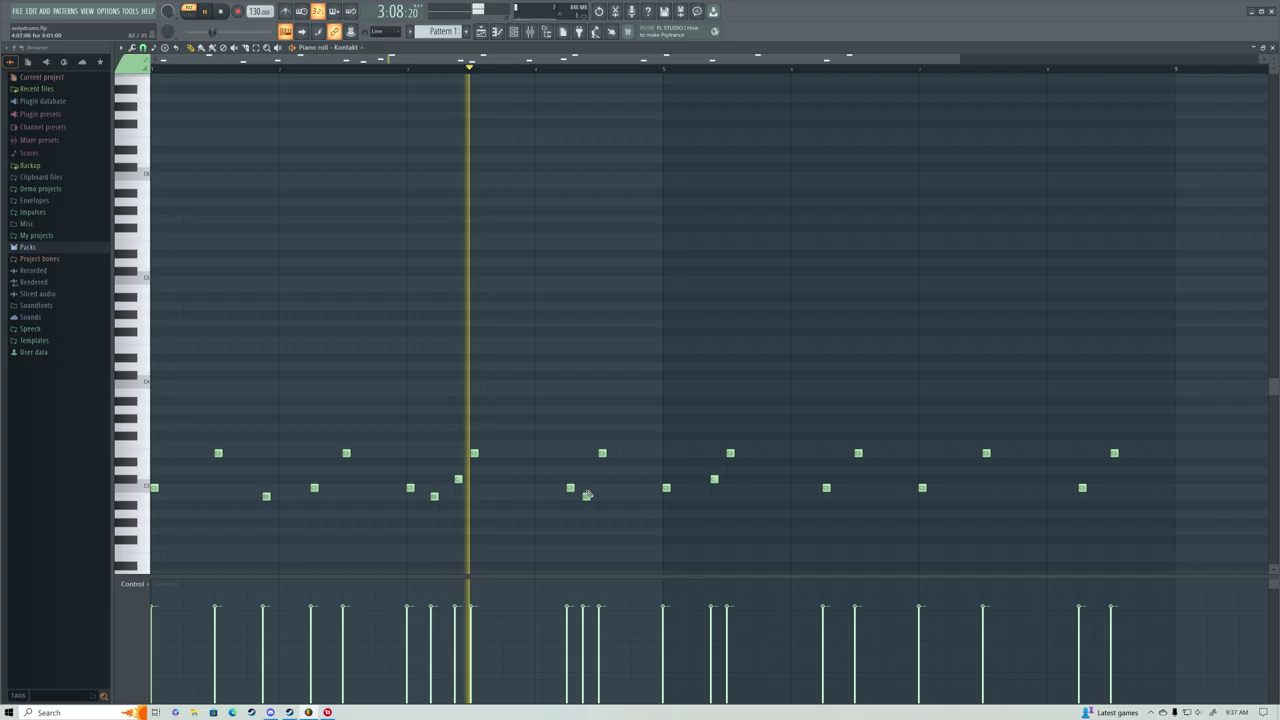
{"action": "key", "text": "space"}
Refine a pair of hits mid-pattern, removing misplaced ones, and audition the change.
{"action": "left_click", "coordinate": [518, 492]}
{"action": "left_click_drag", "start_coordinate": [522, 494], "coordinate": [491, 500]}
{"action": "left_click", "coordinate": [518, 496]}
{"action": "right_click", "coordinate": [524, 495]}
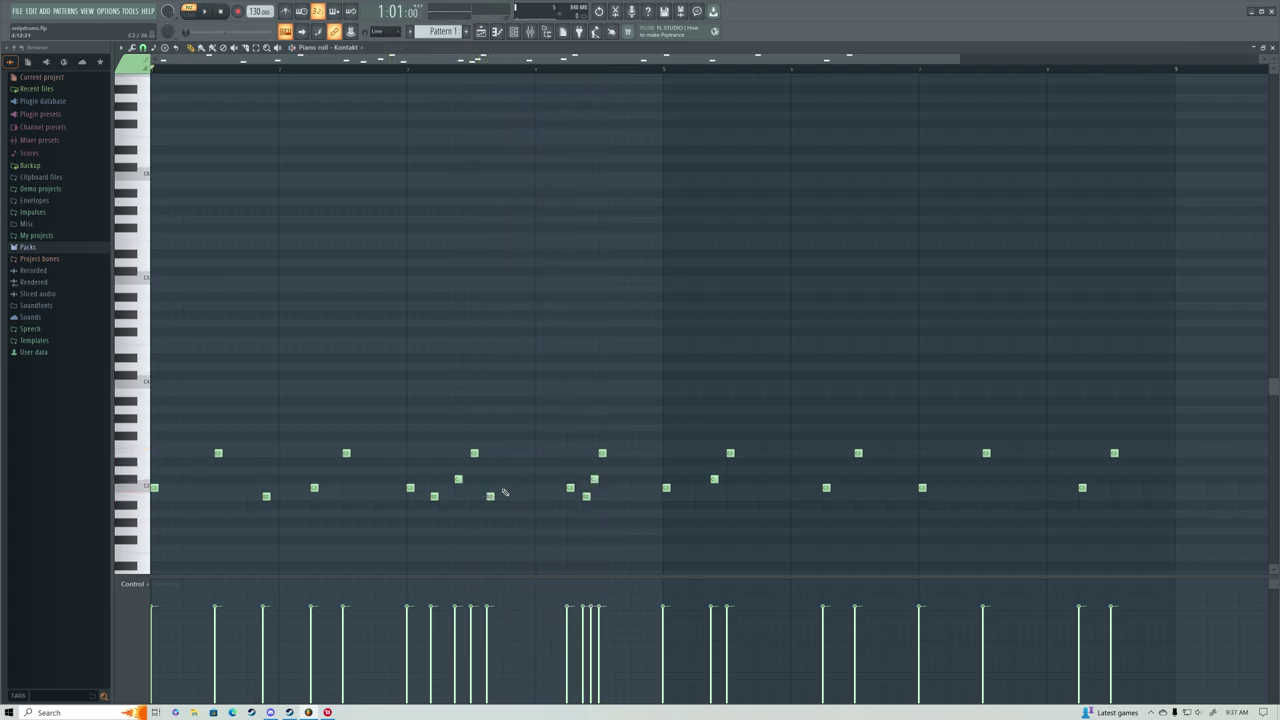
{"action": "right_click", "coordinate": [491, 495]}
{"action": "left_click", "coordinate": [490, 495]}
{"action": "left_click", "coordinate": [523, 488]}
{"action": "key", "text": "space"}
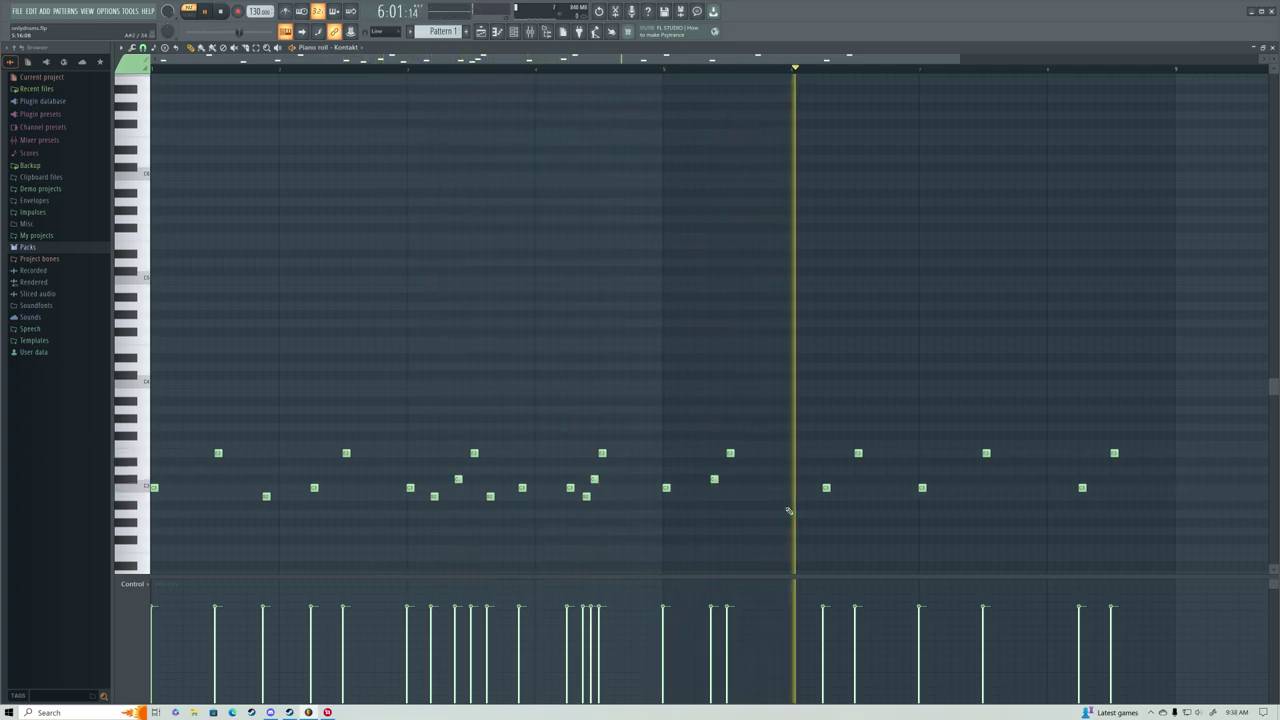
{"action": "key", "text": "space"}
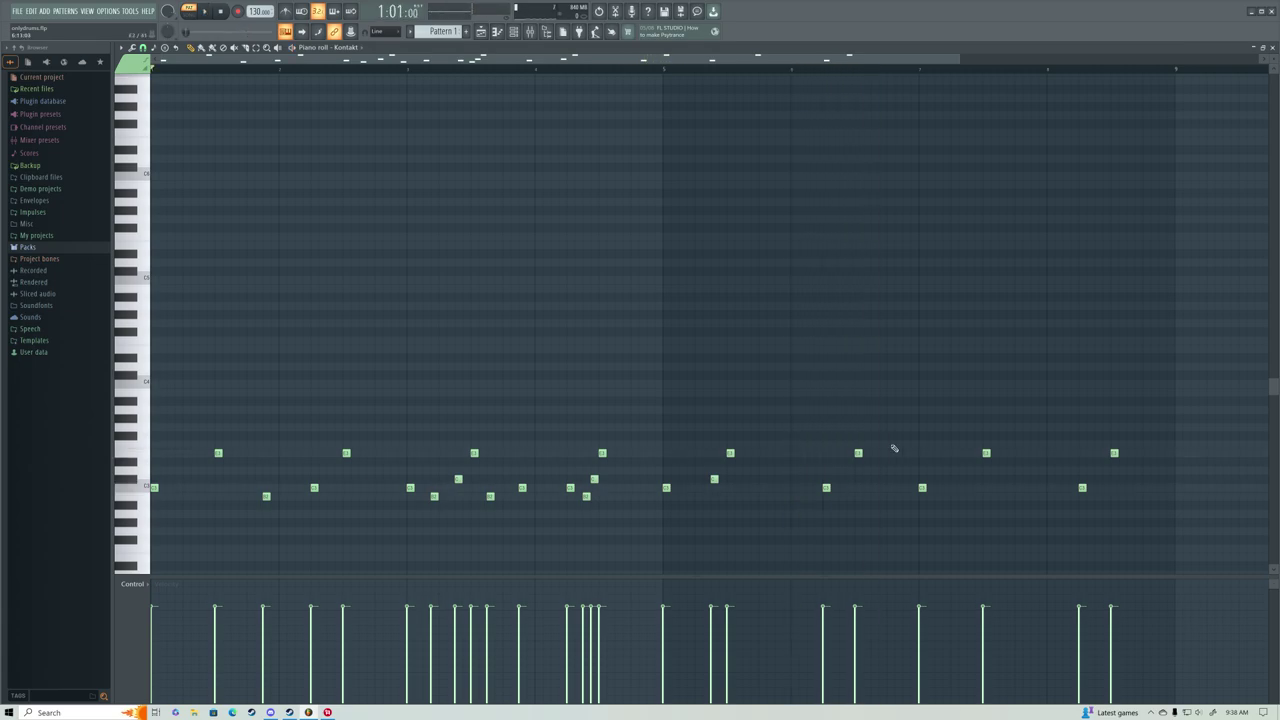
Add five hits across bars 7 and 8 and play the extended pattern.
{"action": "left_click", "coordinate": [947, 496]}
{"action": "left_click", "coordinate": [971, 480]}
{"action": "left_click", "coordinate": [1002, 488]}
{"action": "left_click", "coordinate": [1034, 497]}
{"action": "left_click", "coordinate": [1097, 480]}
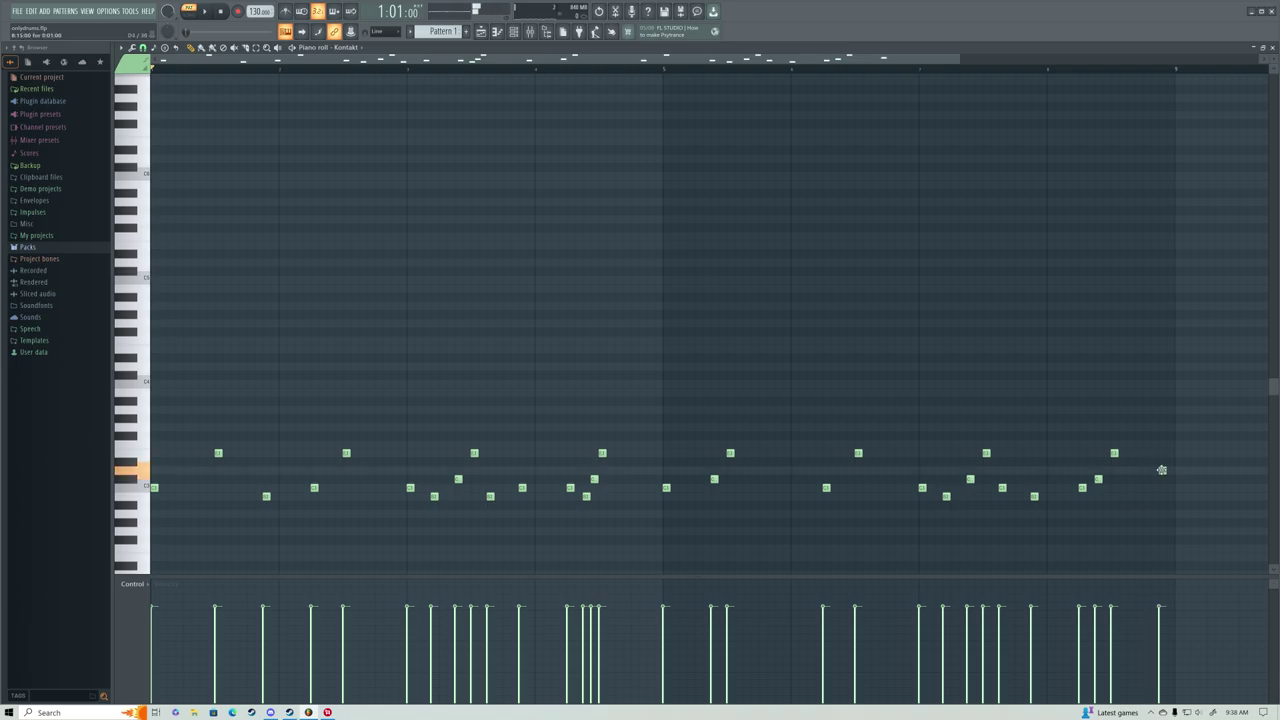
{"action": "key", "text": "space"}
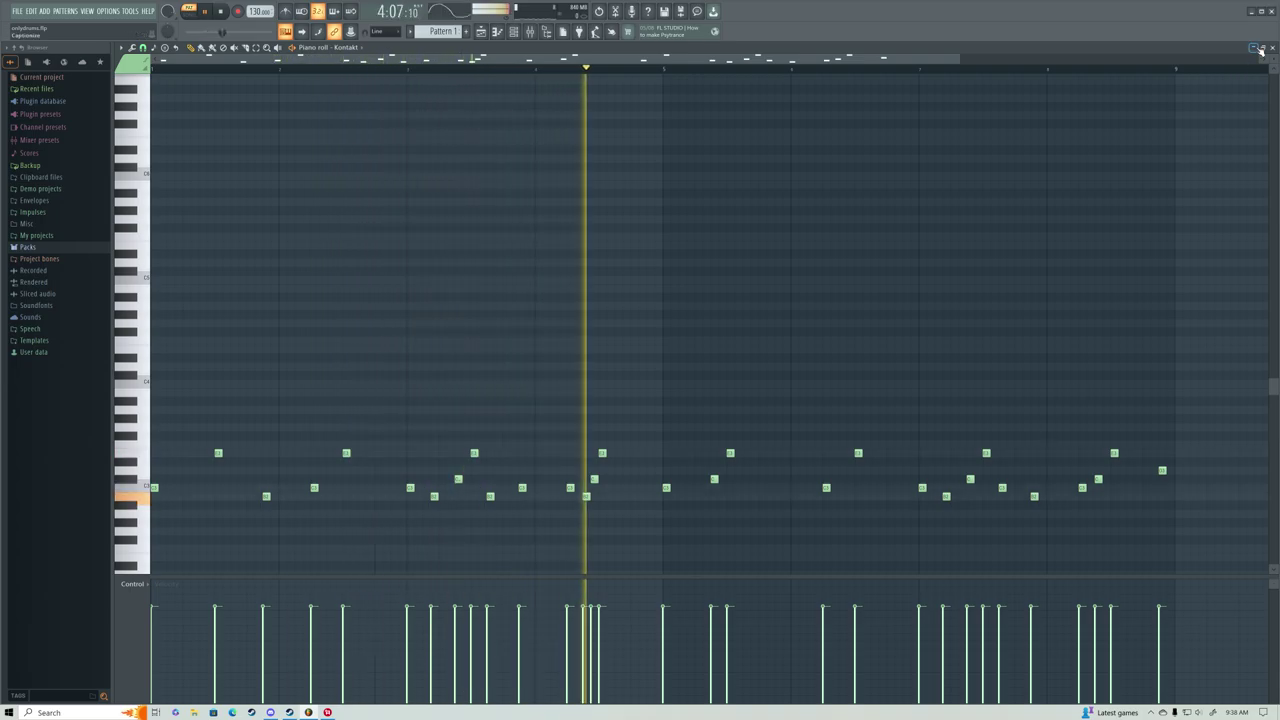
Leave the piano roll and show the plugin list for the Drums insert's first FX slot.
{"action": "key", "text": "space"}
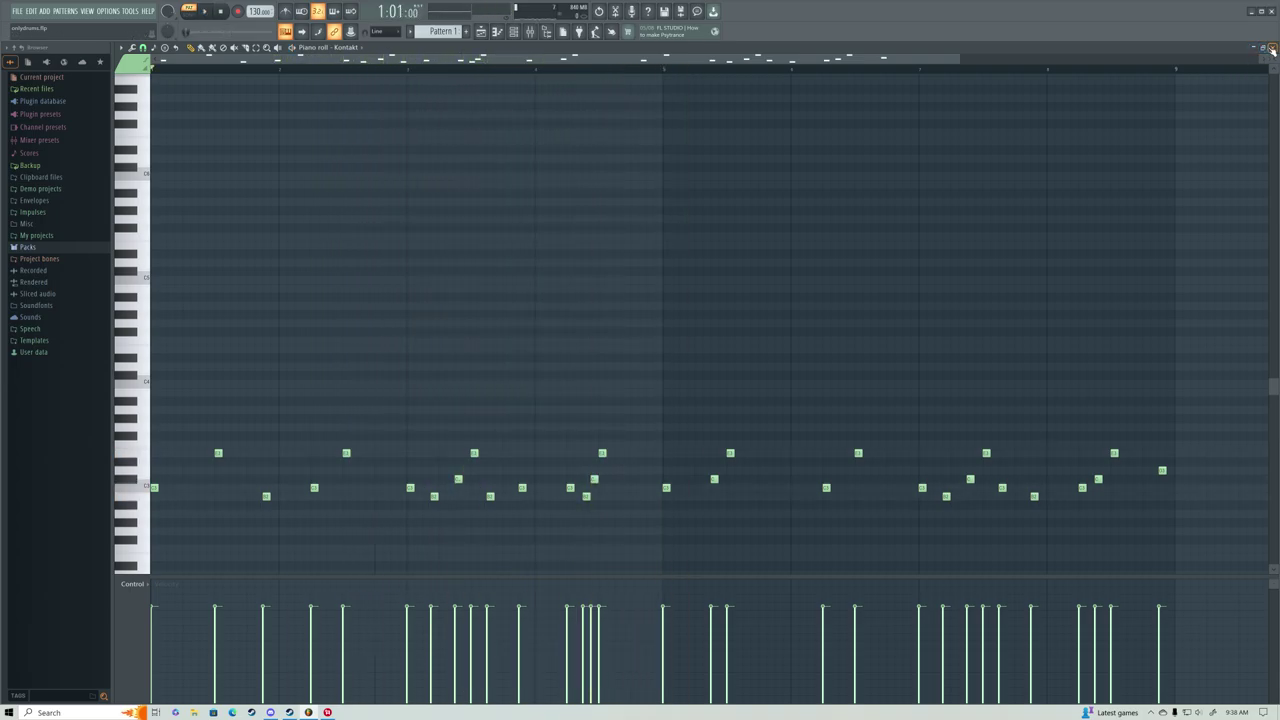
{"action": "left_click", "coordinate": [1272, 48]}
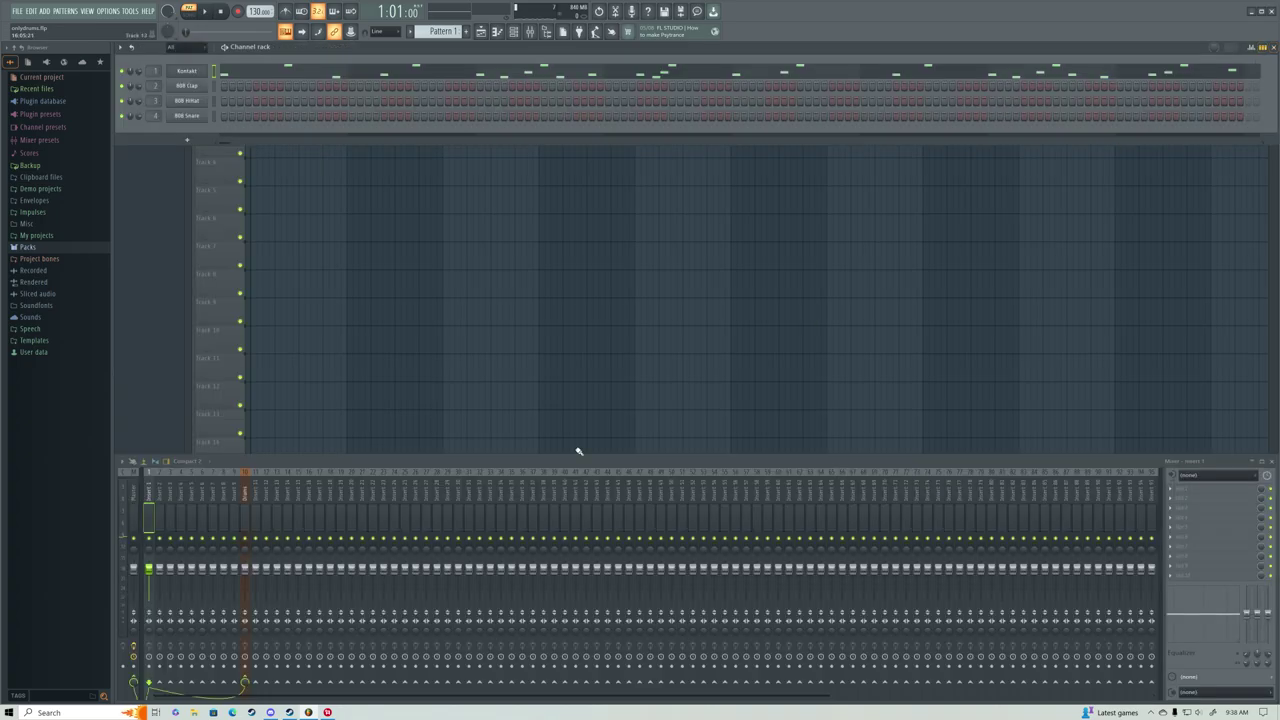
{"action": "left_click", "coordinate": [152, 493]}
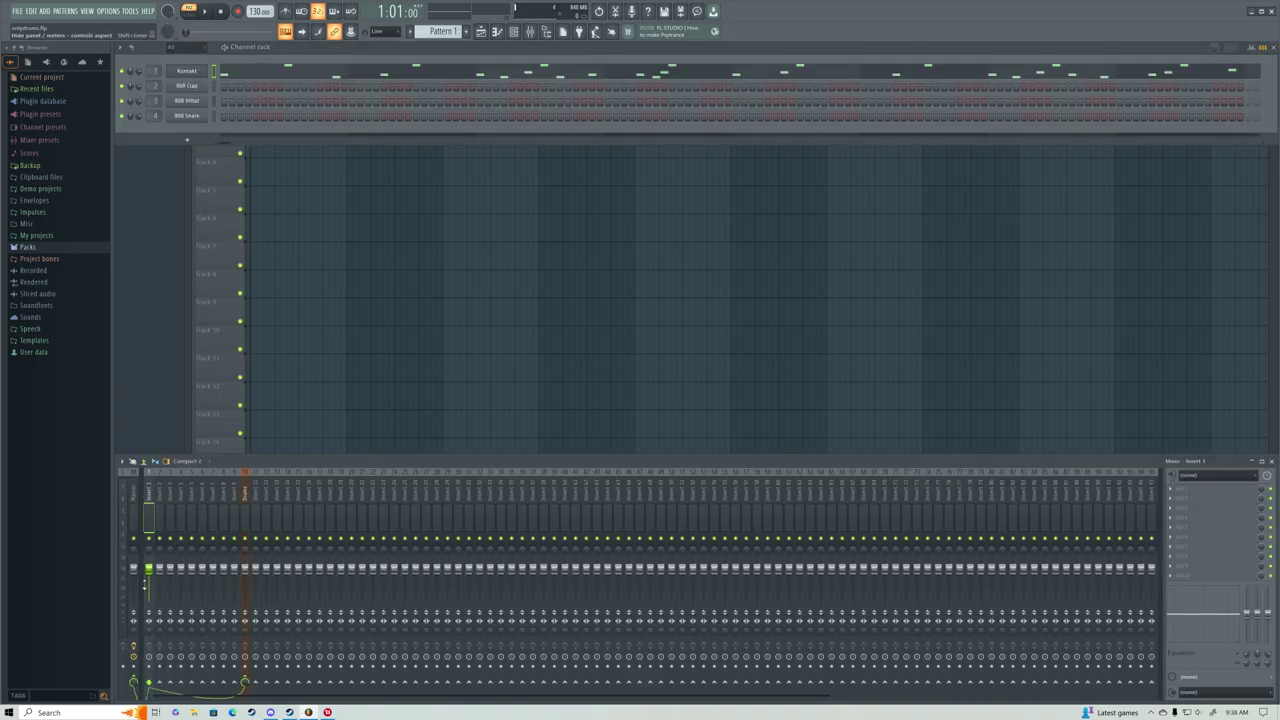
{"action": "left_click", "coordinate": [248, 497]}
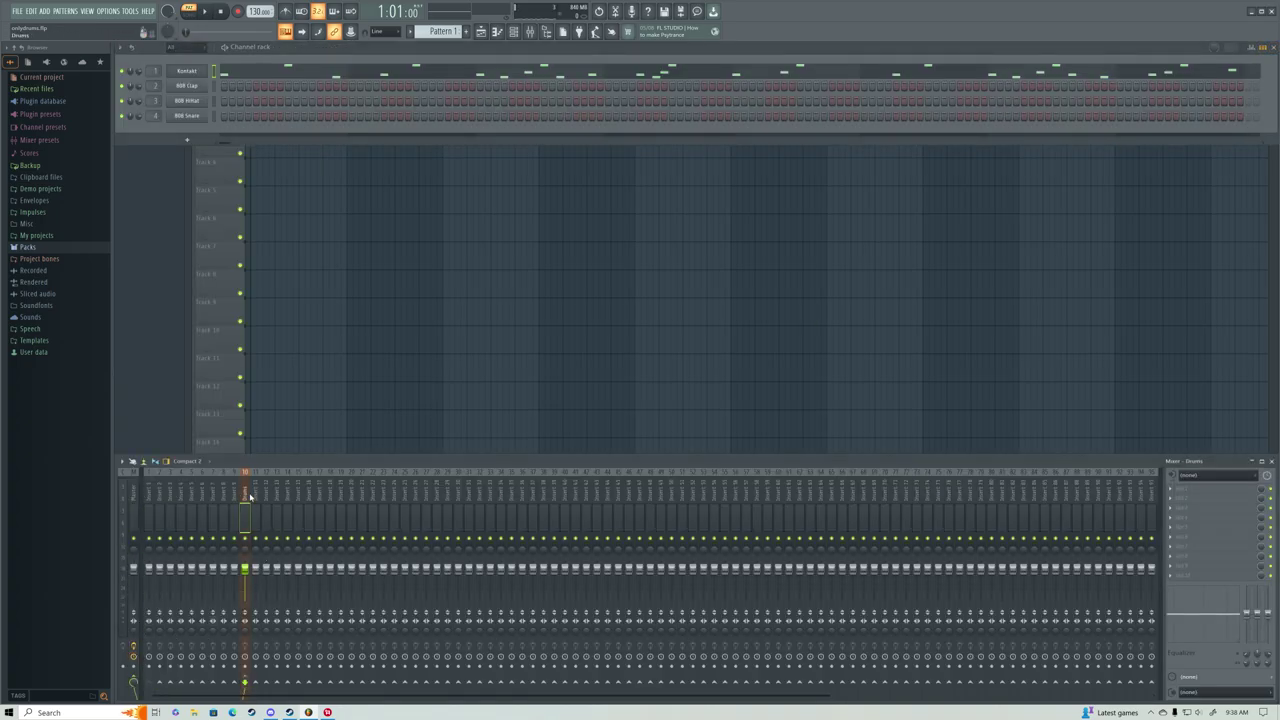
{"action": "left_click", "coordinate": [1176, 494]}
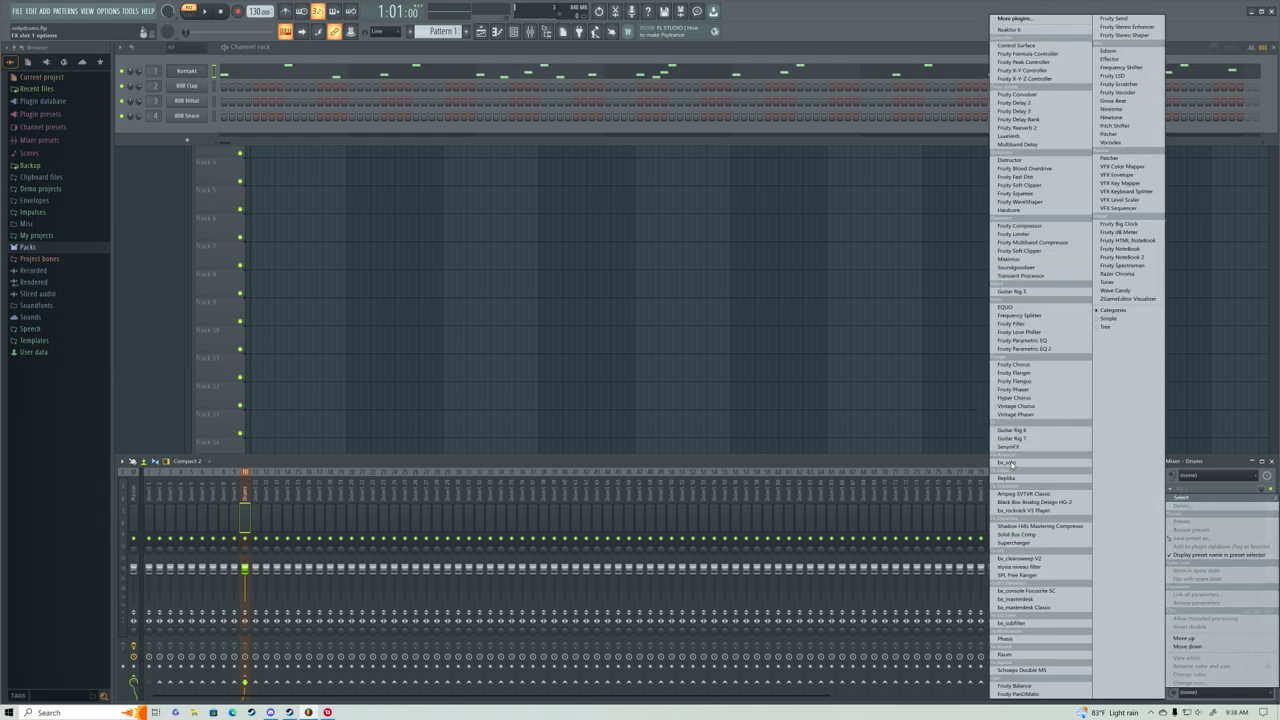
Load Maximus with a preset on the Drums insert and play the drums through it.
{"action": "left_click", "coordinate": [1028, 259]}
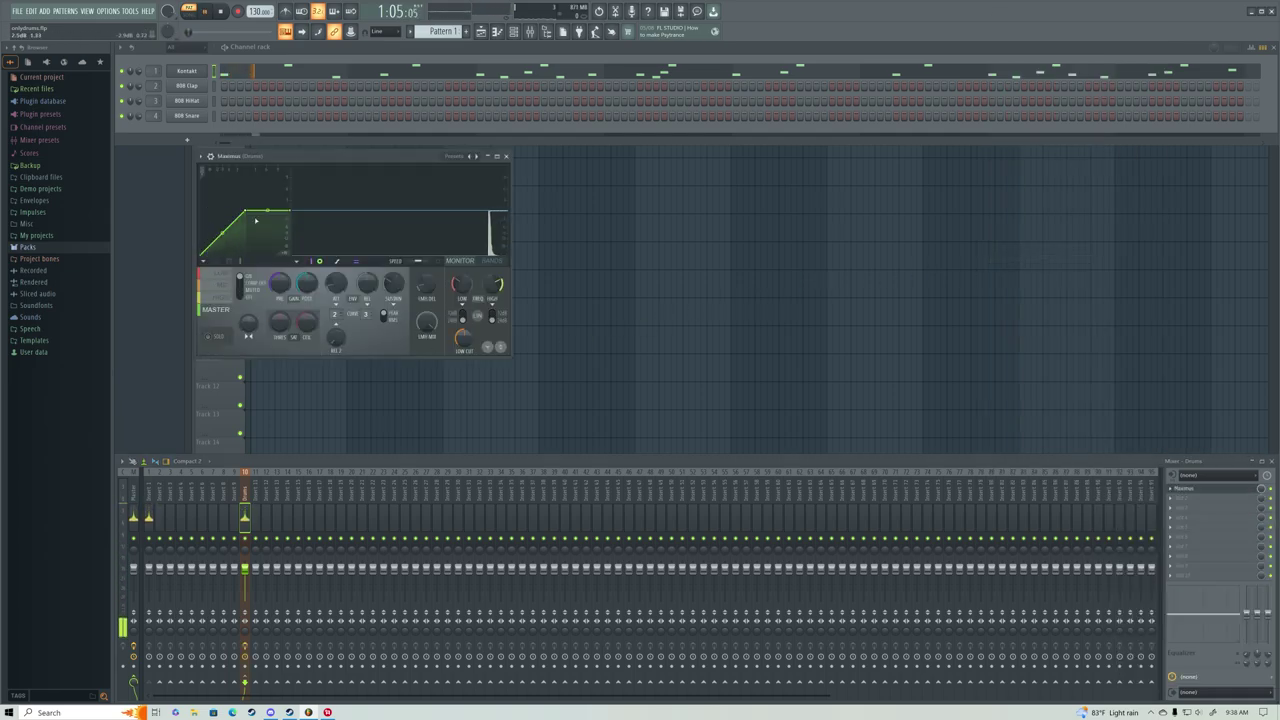
{"action": "left_click", "coordinate": [453, 156]}
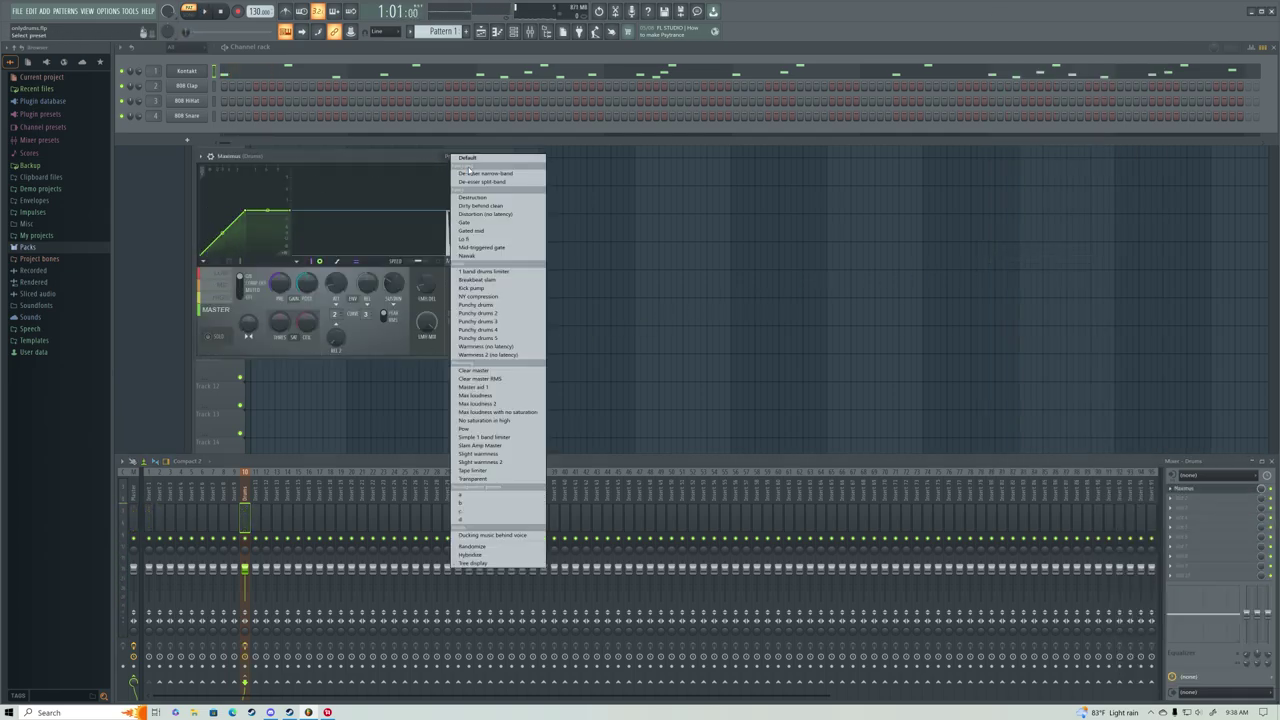
{"action": "left_click", "coordinate": [470, 255]}
{"action": "key", "text": "space"}
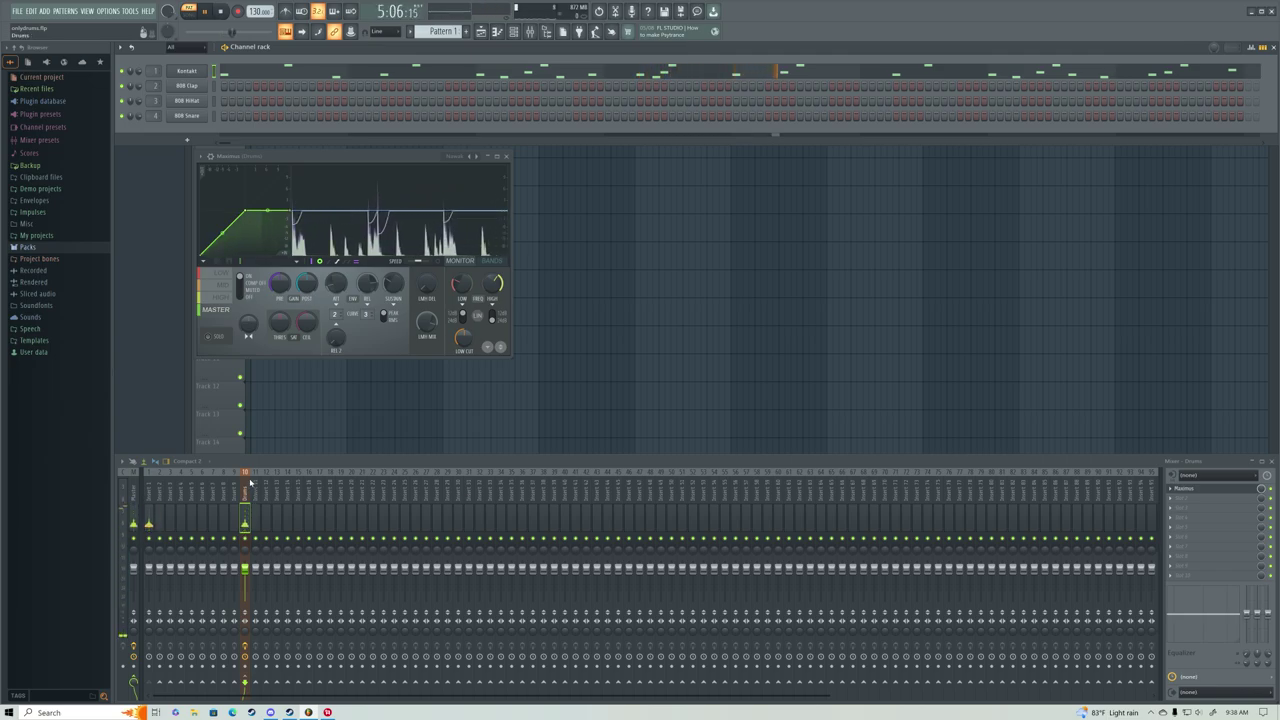
Render Pattern 1 to the audio clip Pattern 1.wav.
{"action": "key", "text": "space"}
{"action": "left_click", "coordinate": [452, 31]}
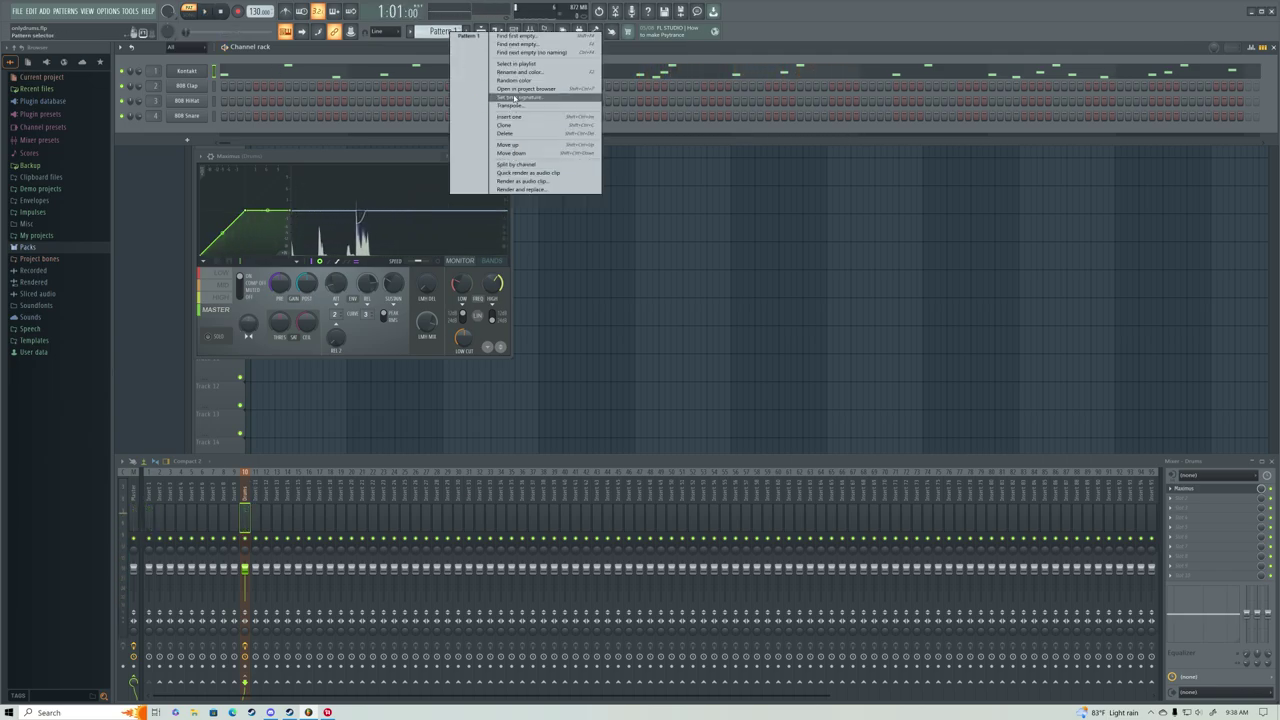
{"action": "left_click", "coordinate": [514, 181]}
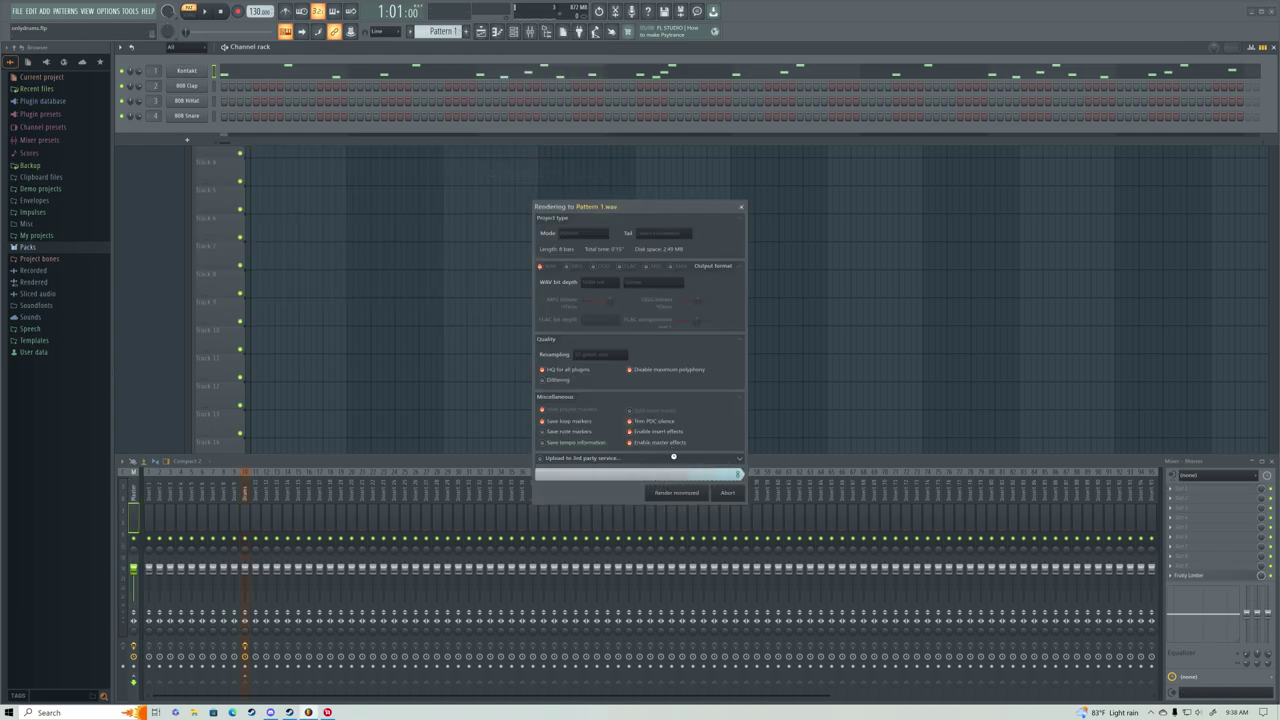
Toggle the Playlist on and off to get back to the mixer.
{"action": "left_click", "coordinate": [481, 31]}
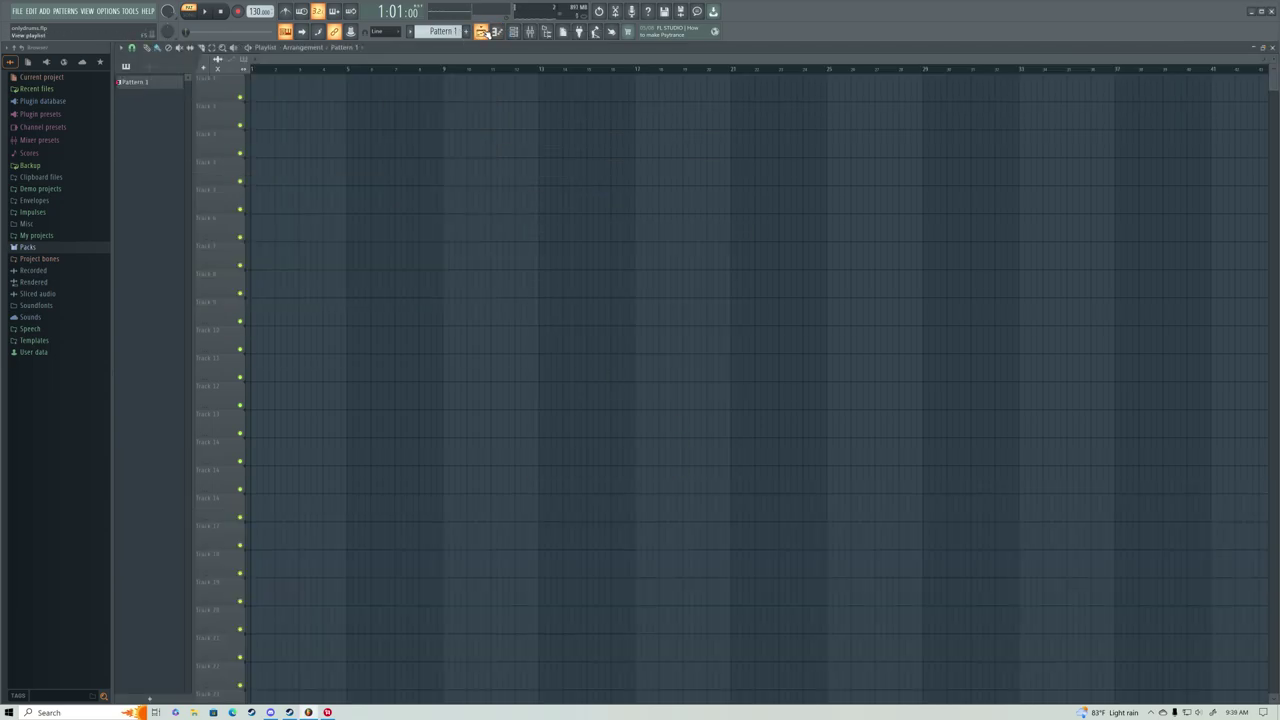
{"action": "left_click", "coordinate": [481, 31]}
{"action": "left_click", "coordinate": [481, 31]}
{"action": "left_click", "coordinate": [481, 31]}
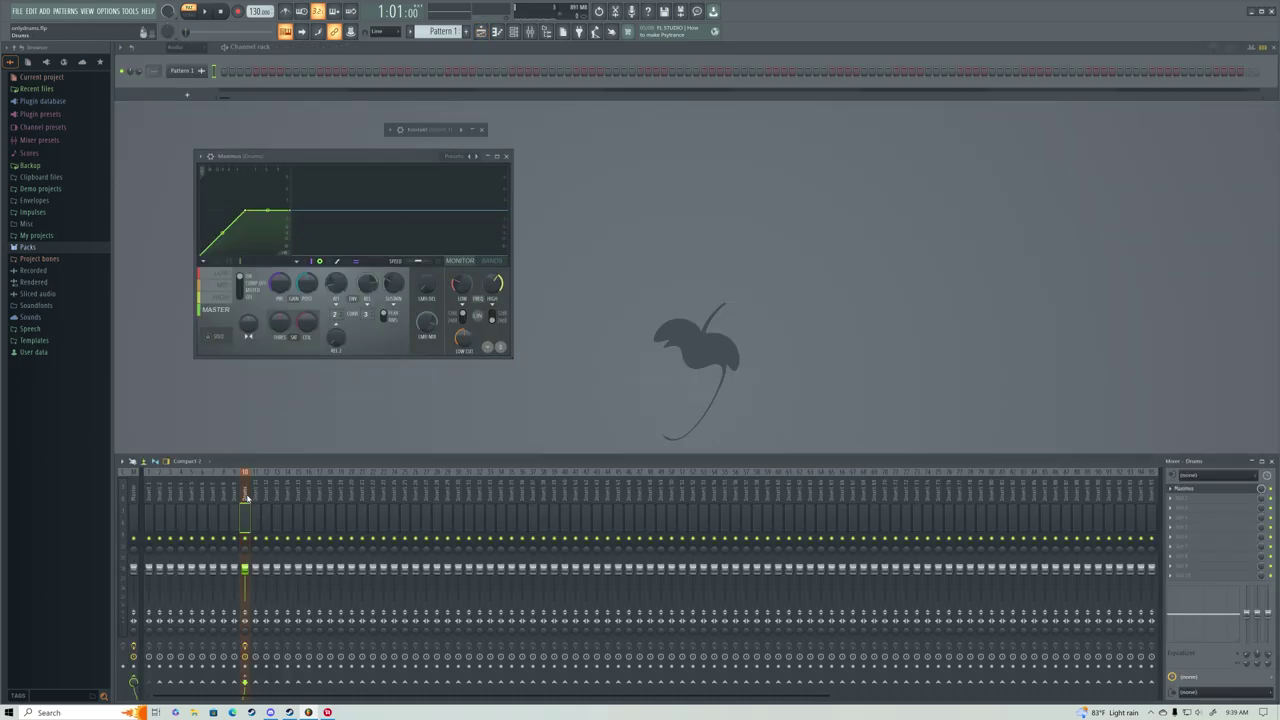
Reopen the Maximus window, select mixer Insert 1 and play the project.
{"action": "left_click", "coordinate": [1194, 490]}
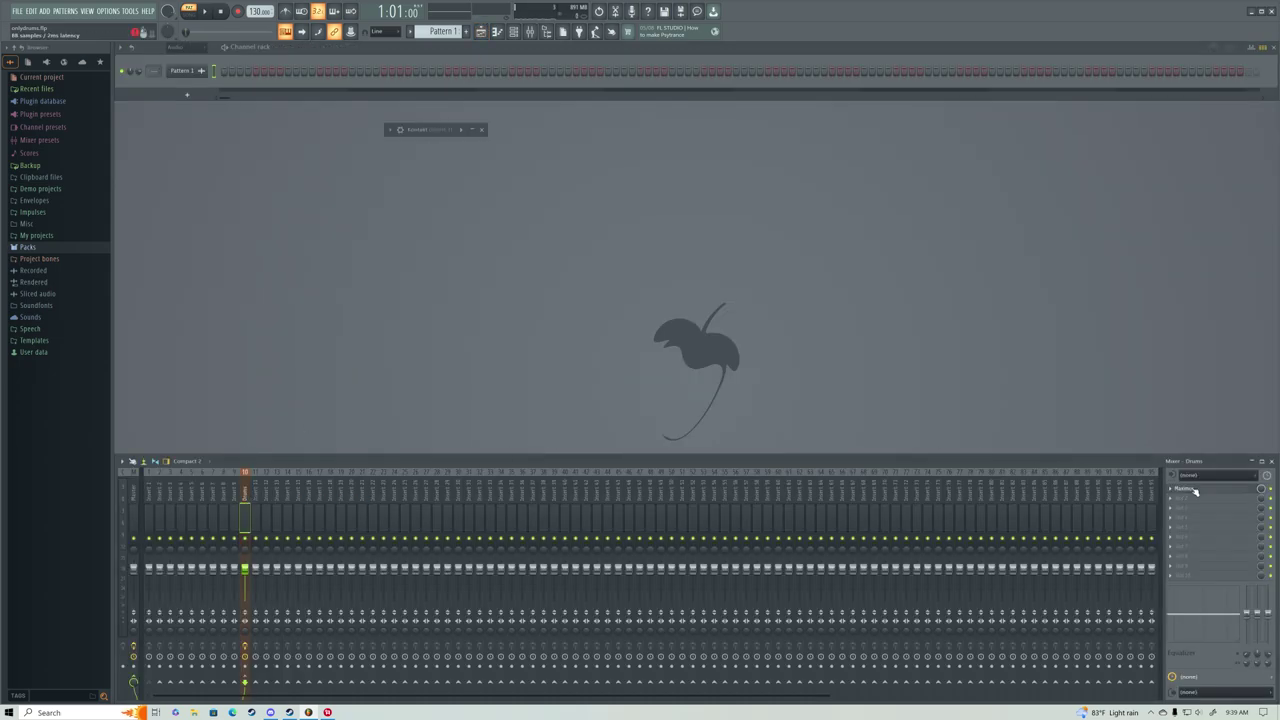
{"action": "left_click", "coordinate": [1191, 492]}
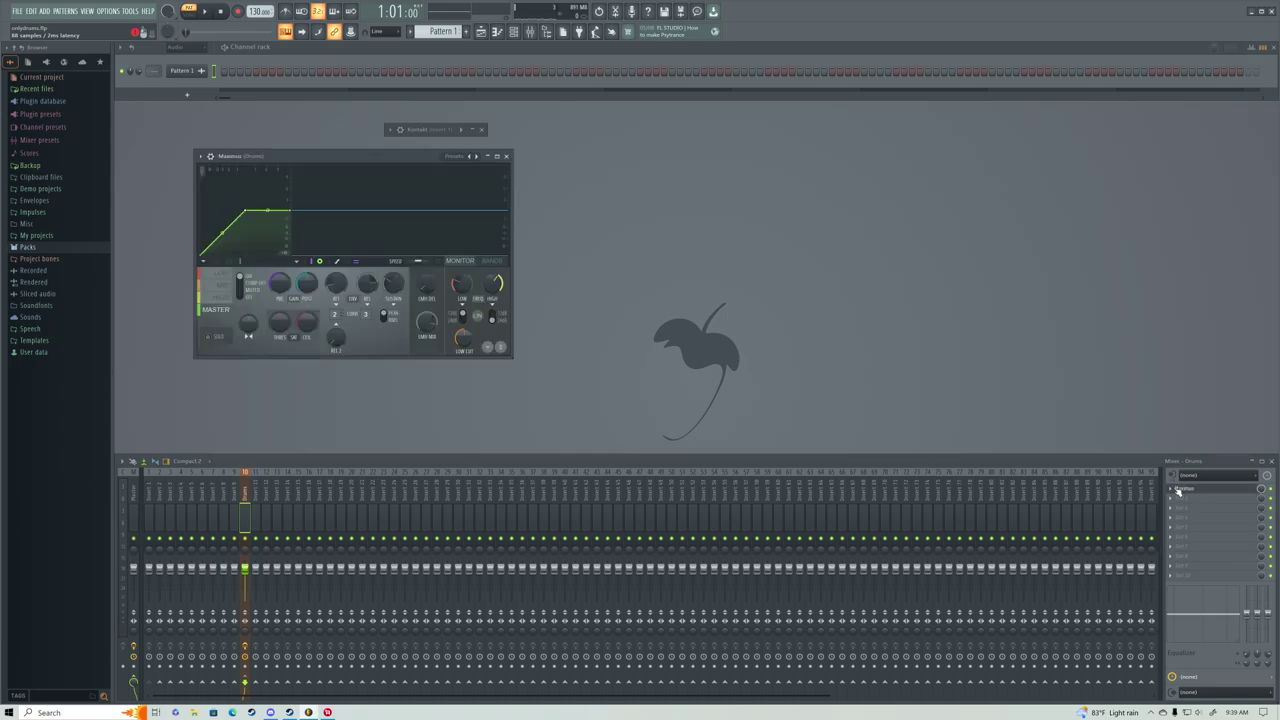
{"action": "right_click", "coordinate": [1178, 490]}
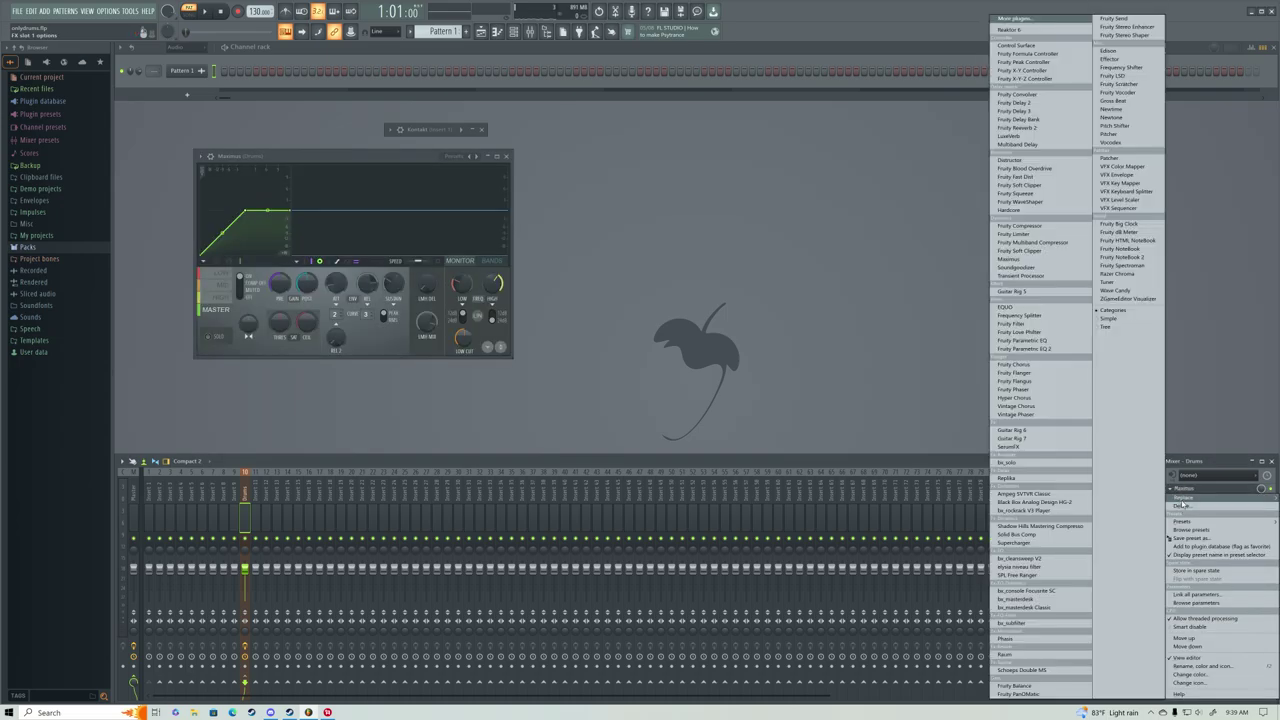
{"action": "left_click", "coordinate": [1193, 490]}
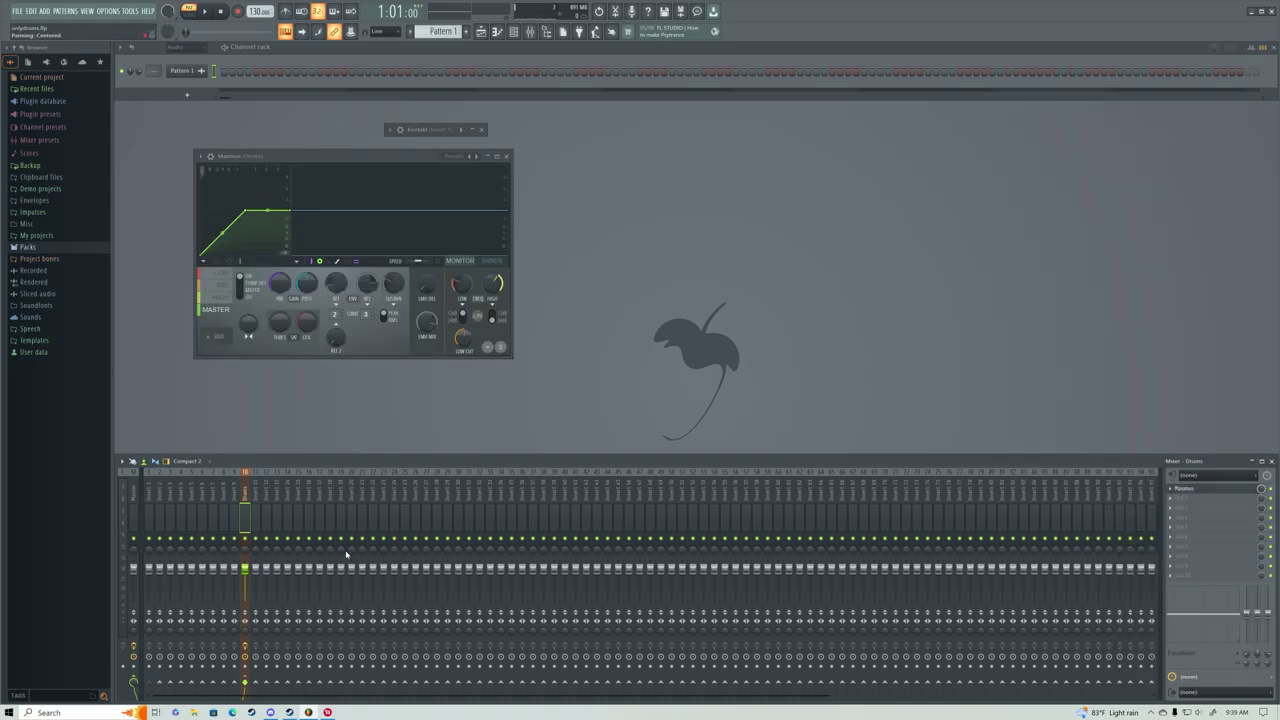
{"action": "left_click", "coordinate": [149, 500]}
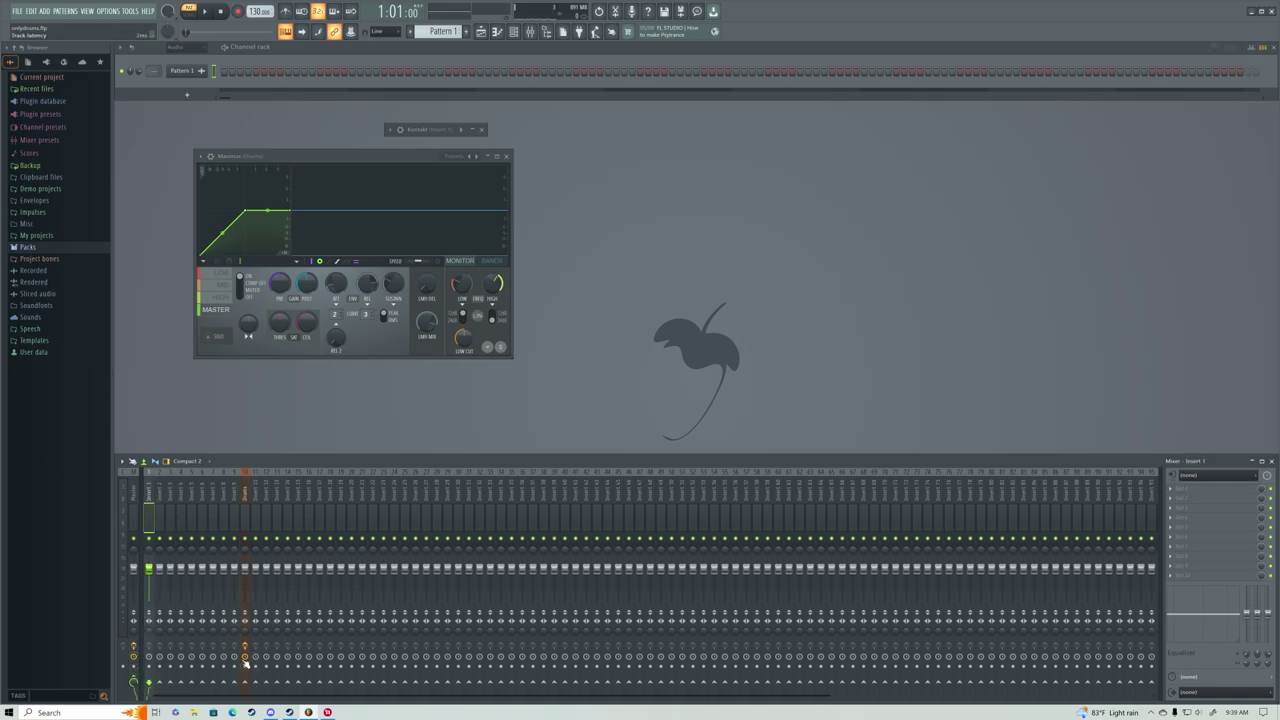
{"action": "key", "text": "space"}
{"action": "key", "text": "space"}
Show all rack channels, reopen Kontakt's piano roll and change the note snap setting.
{"action": "left_click", "coordinate": [178, 47]}
{"action": "left_click", "coordinate": [187, 66]}
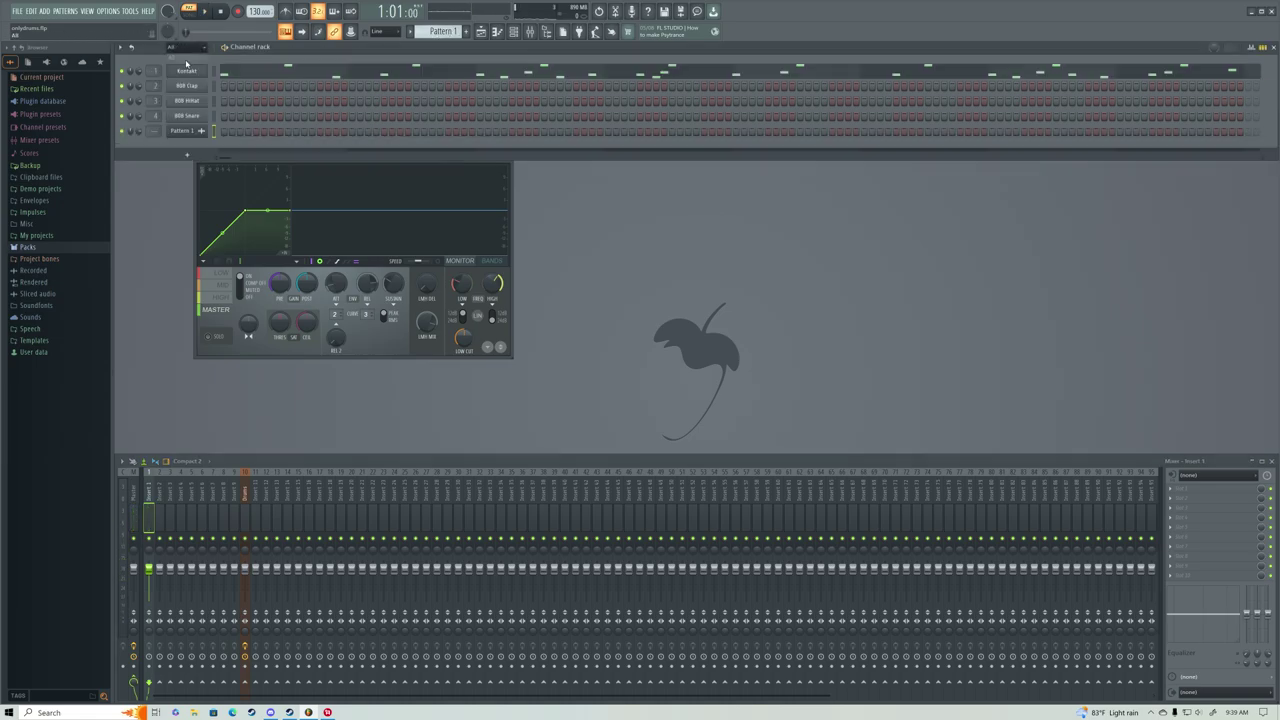
{"action": "left_click", "coordinate": [190, 73]}
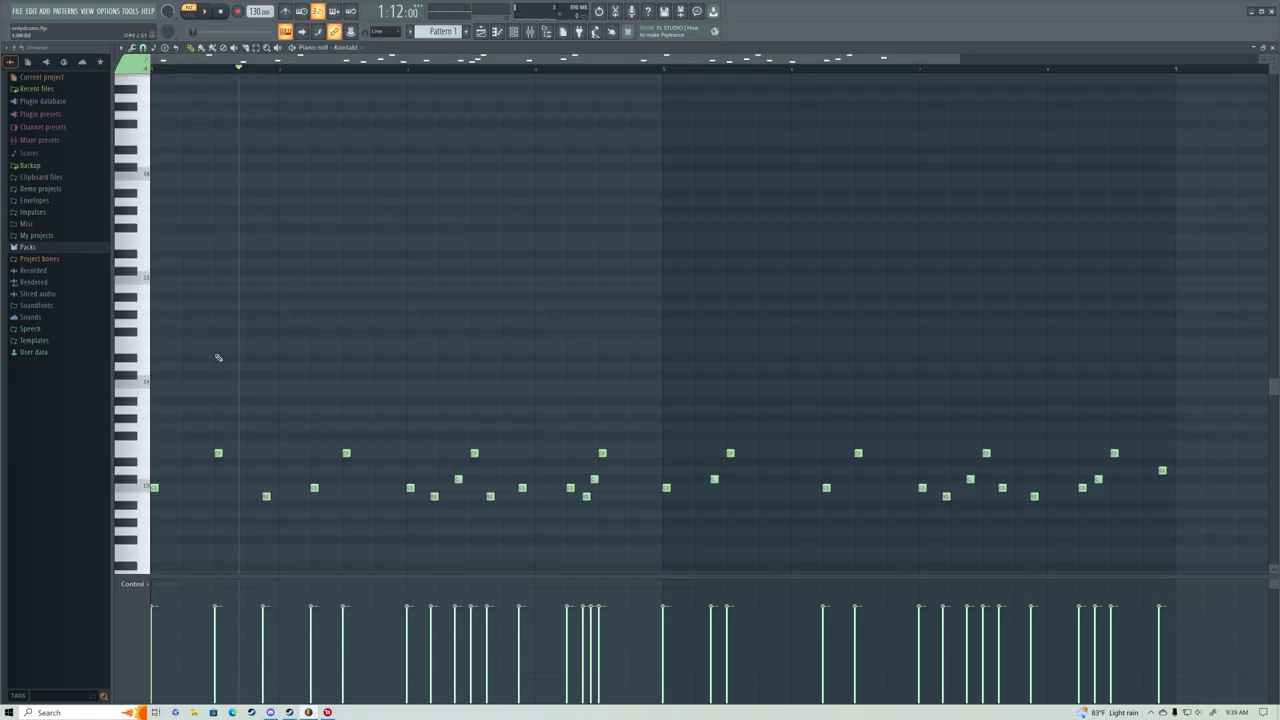
{"action": "left_click", "coordinate": [120, 48]}
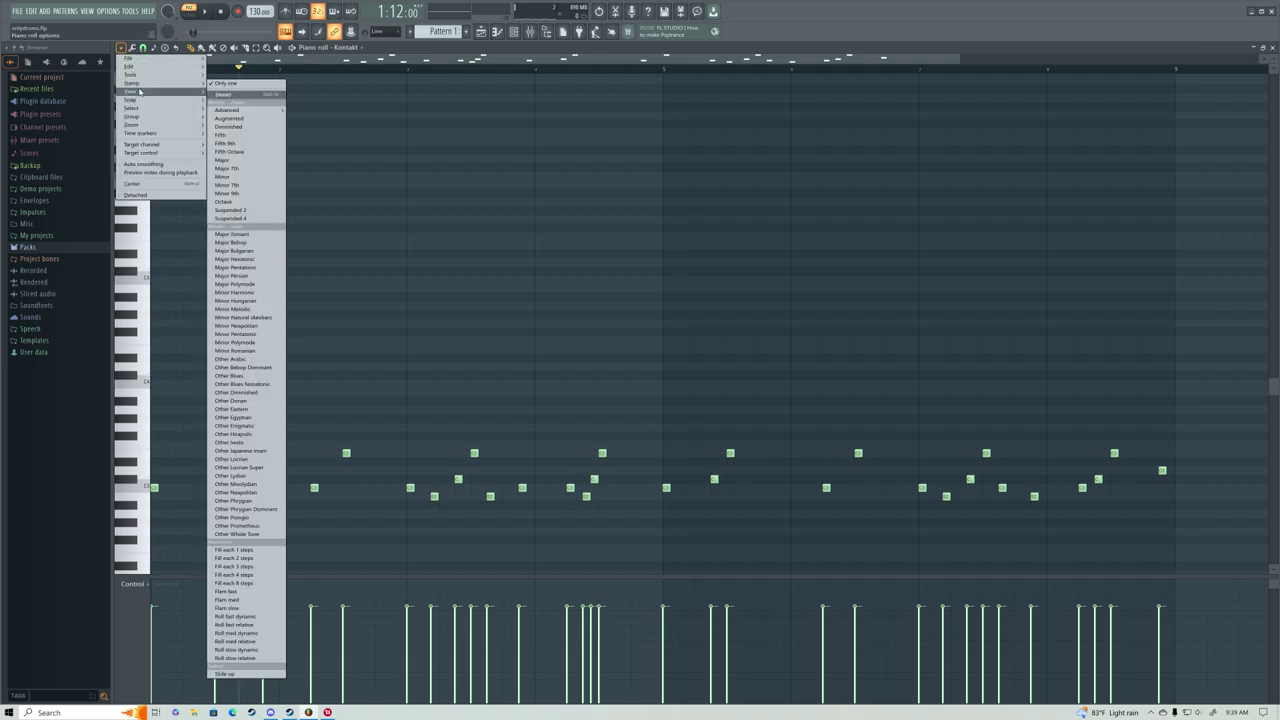
{"action": "mouse_move", "coordinate": [138, 101]}
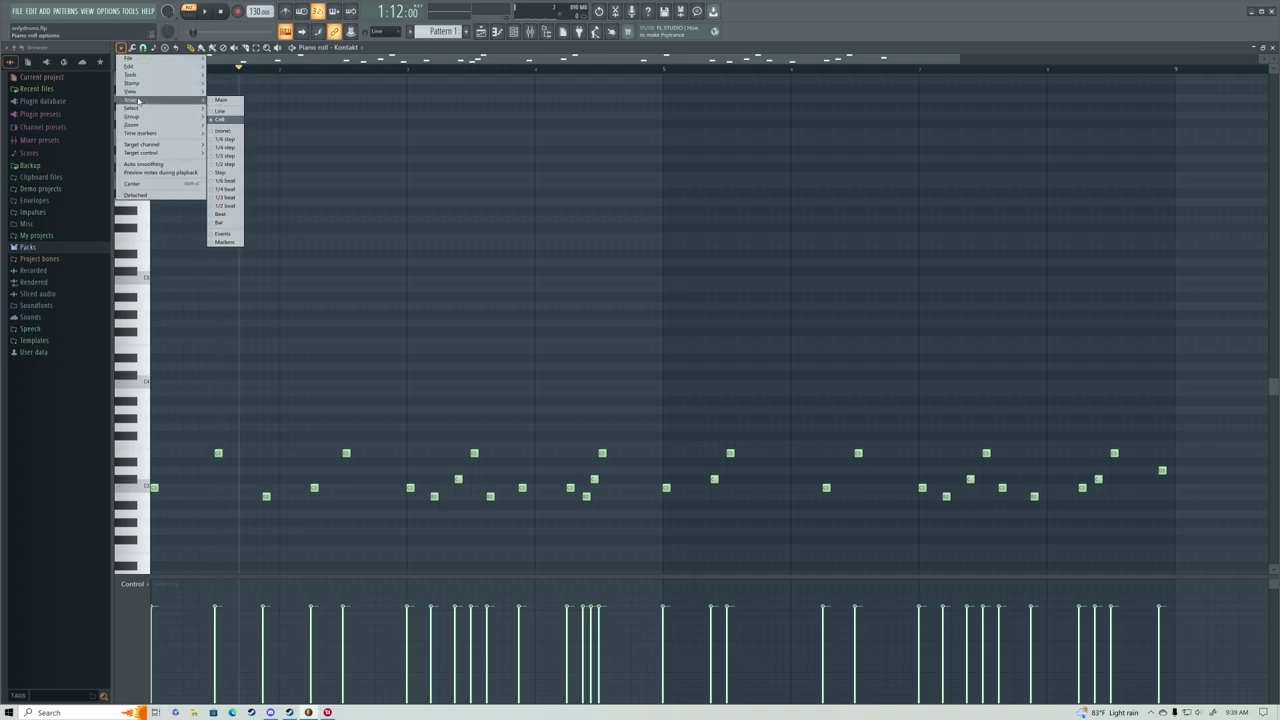
{"action": "left_click", "coordinate": [225, 155]}
Place a short note at bar 1 on the row above the drum pattern and audition it.
{"action": "scroll", "coordinate": [141, 411], "scroll_direction": "up", "scroll_amount": 2}
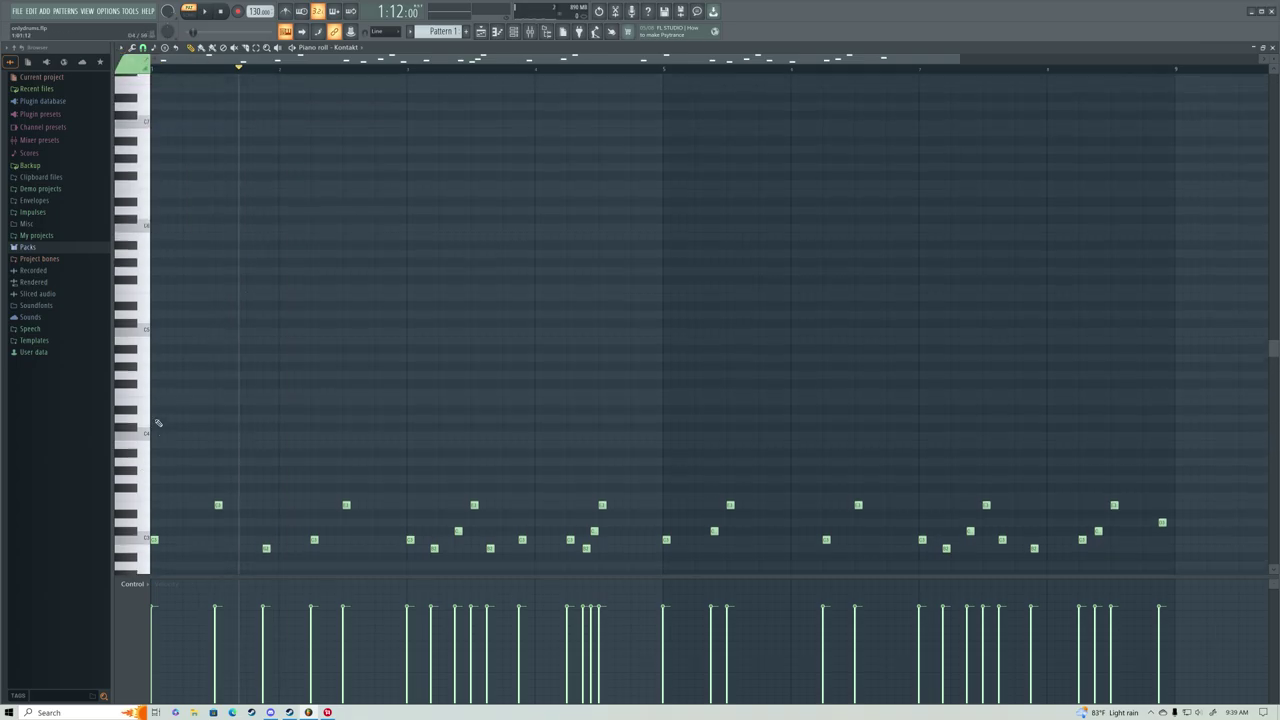
{"action": "scroll", "coordinate": [141, 405], "scroll_direction": "down", "scroll_amount": 3}
{"action": "mouse_move", "coordinate": [147, 402]}
{"action": "left_mouse_down"}
{"action": "mouse_move", "coordinate": [146, 378]}
{"action": "mouse_move", "coordinate": [152, 392]}
{"action": "left_mouse_up"}
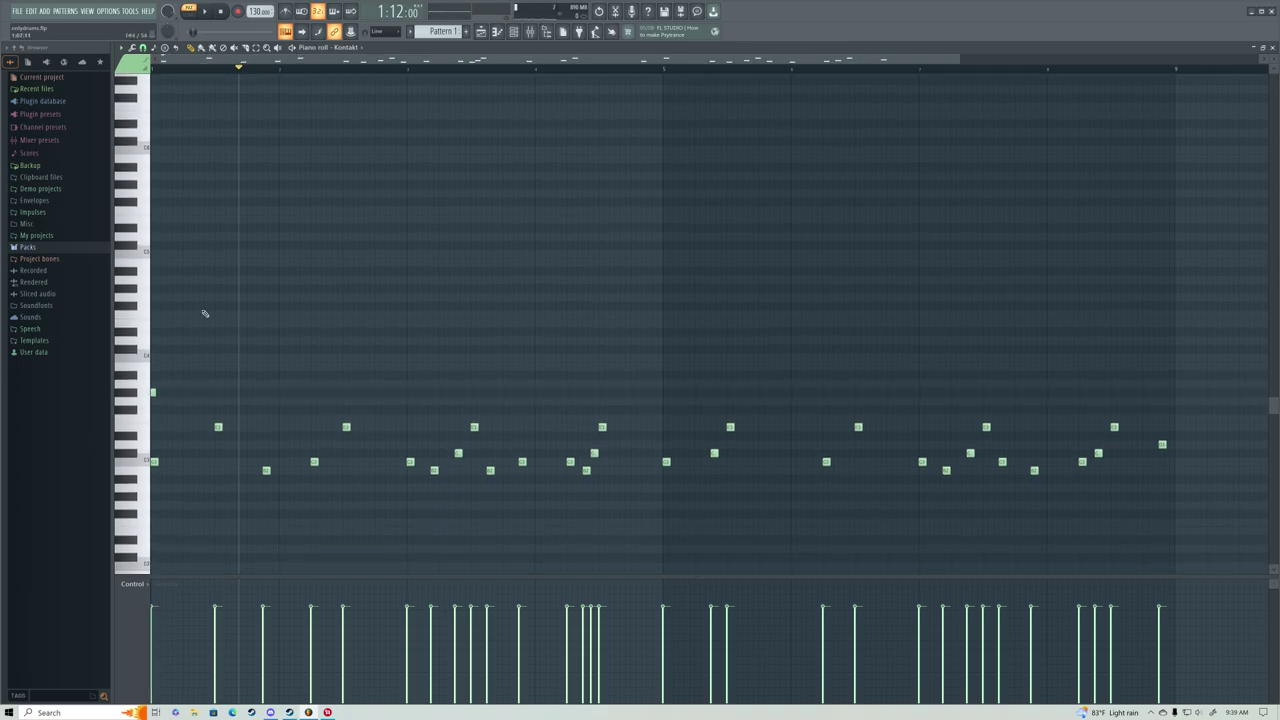
{"action": "scroll", "coordinate": [210, 78], "scroll_direction": "up", "scroll_amount": 3}
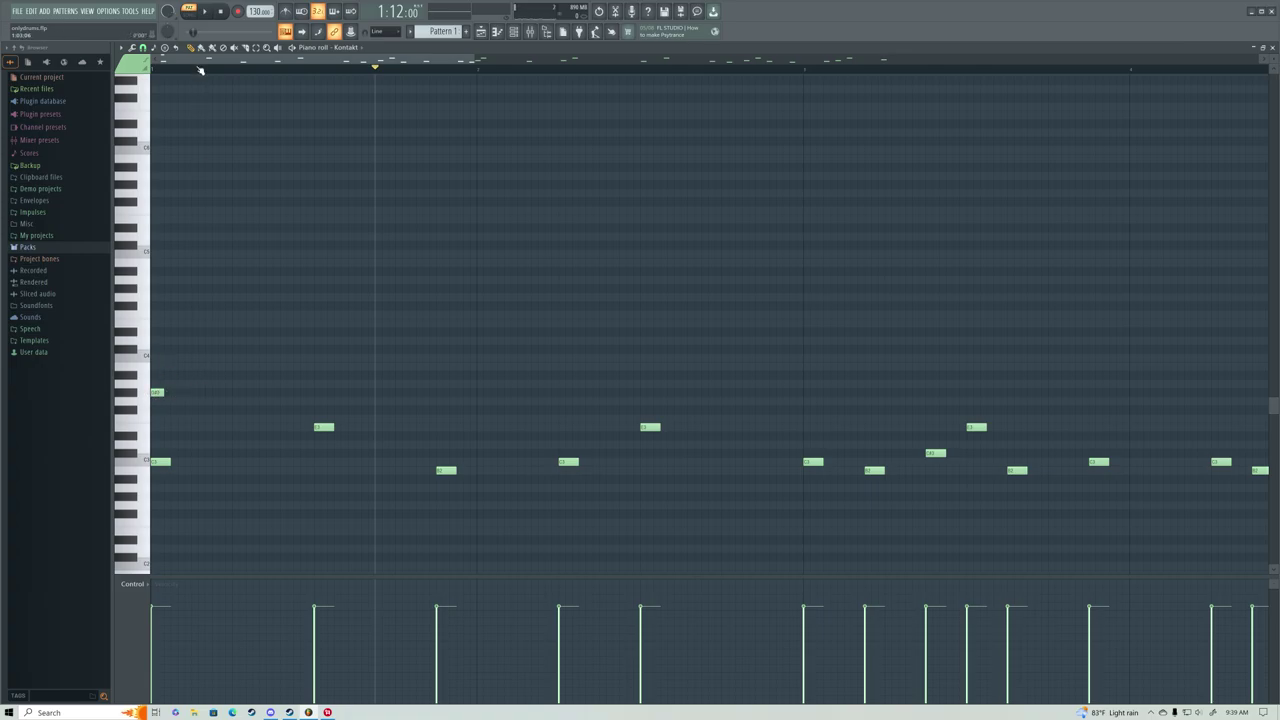
{"action": "scroll", "coordinate": [199, 70], "scroll_direction": "up", "scroll_amount": 2}
{"action": "scroll", "coordinate": [229, 73], "scroll_direction": "up", "scroll_amount": 2}
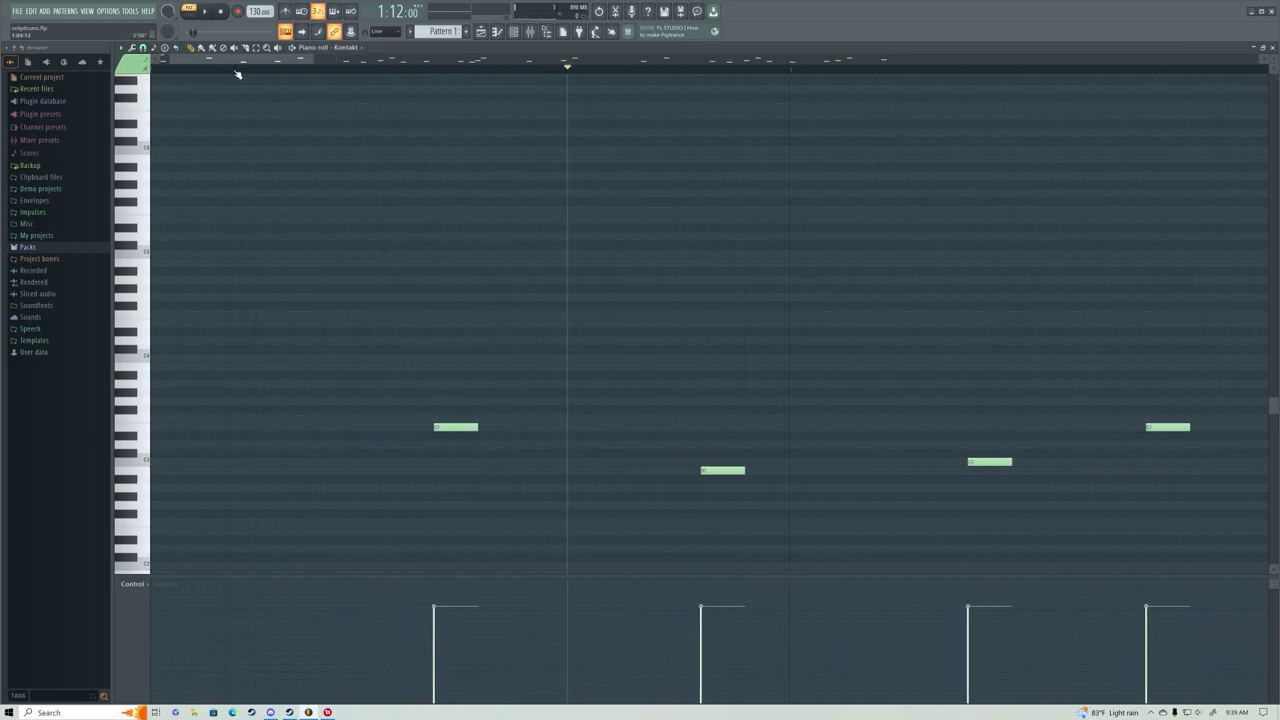
{"action": "scroll", "coordinate": [231, 73], "scroll_direction": "up", "scroll_amount": 1}
{"action": "scroll", "coordinate": [233, 73], "scroll_direction": "down", "scroll_amount": 3}
{"action": "scroll", "coordinate": [233, 73], "scroll_direction": "down", "scroll_amount": 4}
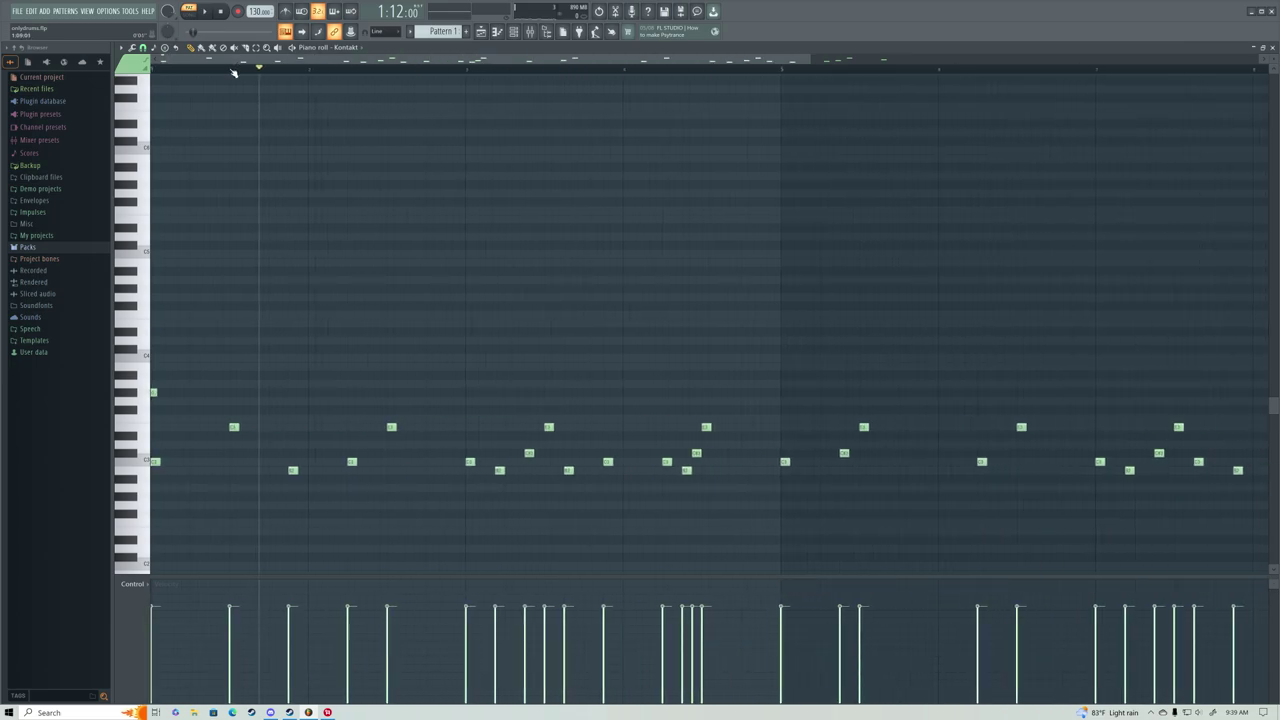
{"action": "left_click", "coordinate": [171, 393]}
{"action": "right_click", "coordinate": [171, 393]}
{"action": "left_click", "coordinate": [170, 393]}
{"action": "key", "text": "space"}
{"action": "key", "text": "space"}
{"action": "right_click", "coordinate": [171, 393]}
{"action": "left_click", "coordinate": [180, 391]}
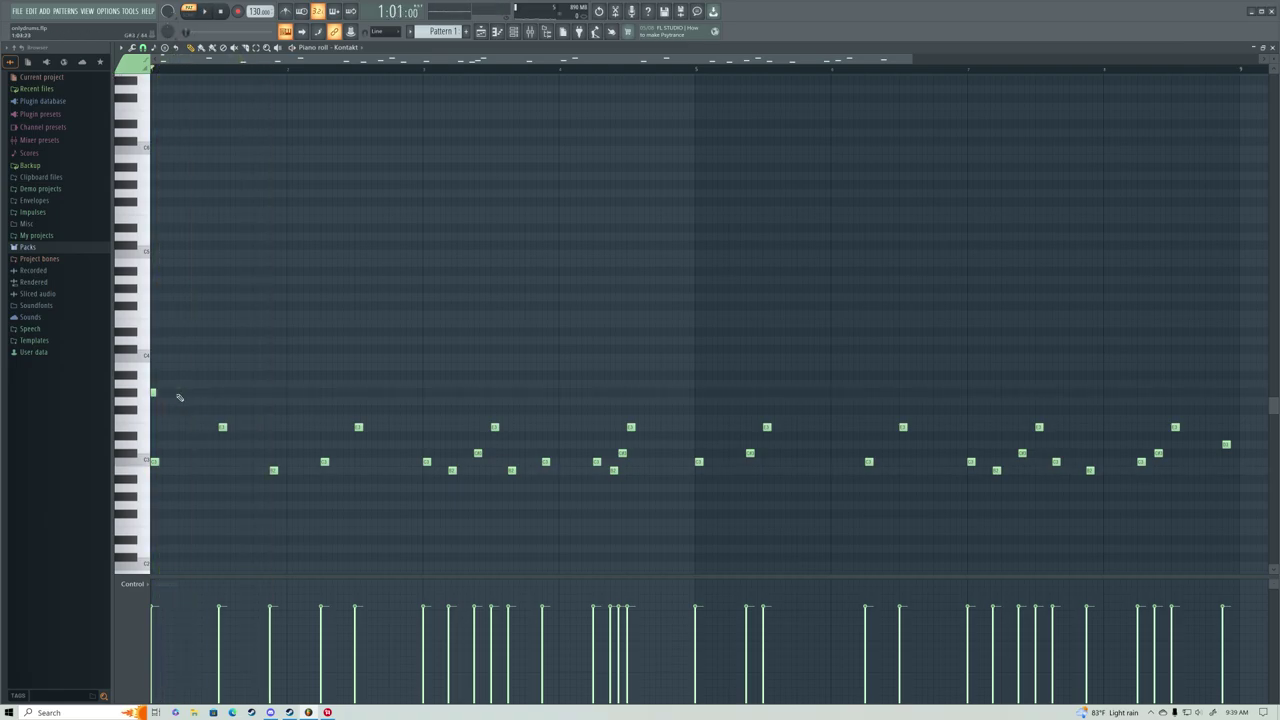
Set the piano roll snap to 1/3 beat and draw three triplet notes at the row's start.
{"action": "left_click", "coordinate": [123, 48]}
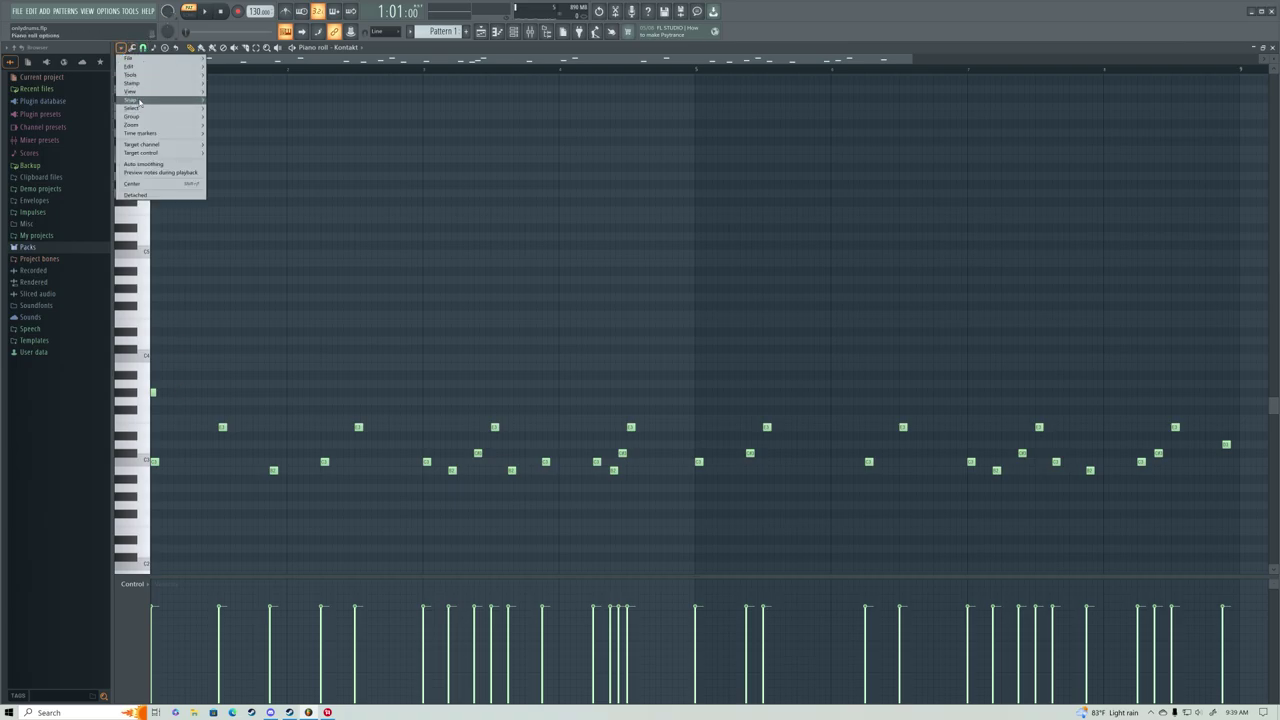
{"action": "mouse_move", "coordinate": [140, 101]}
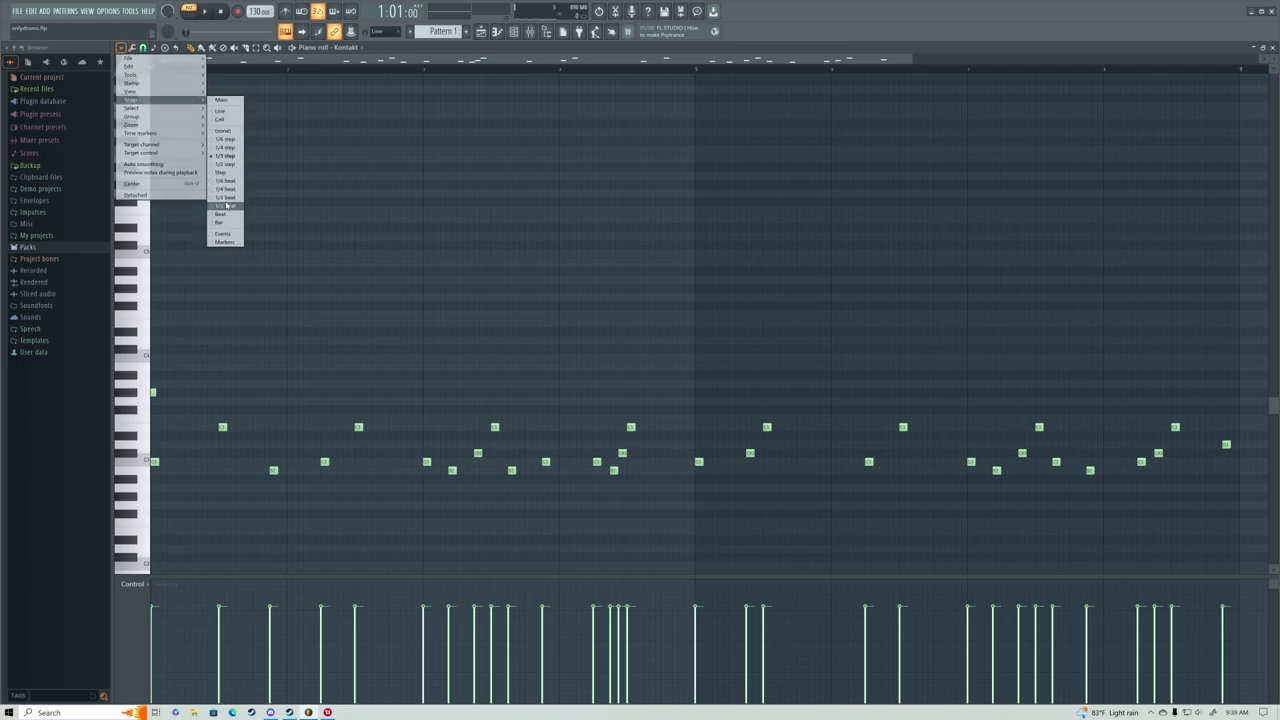
{"action": "left_click", "coordinate": [222, 197]}
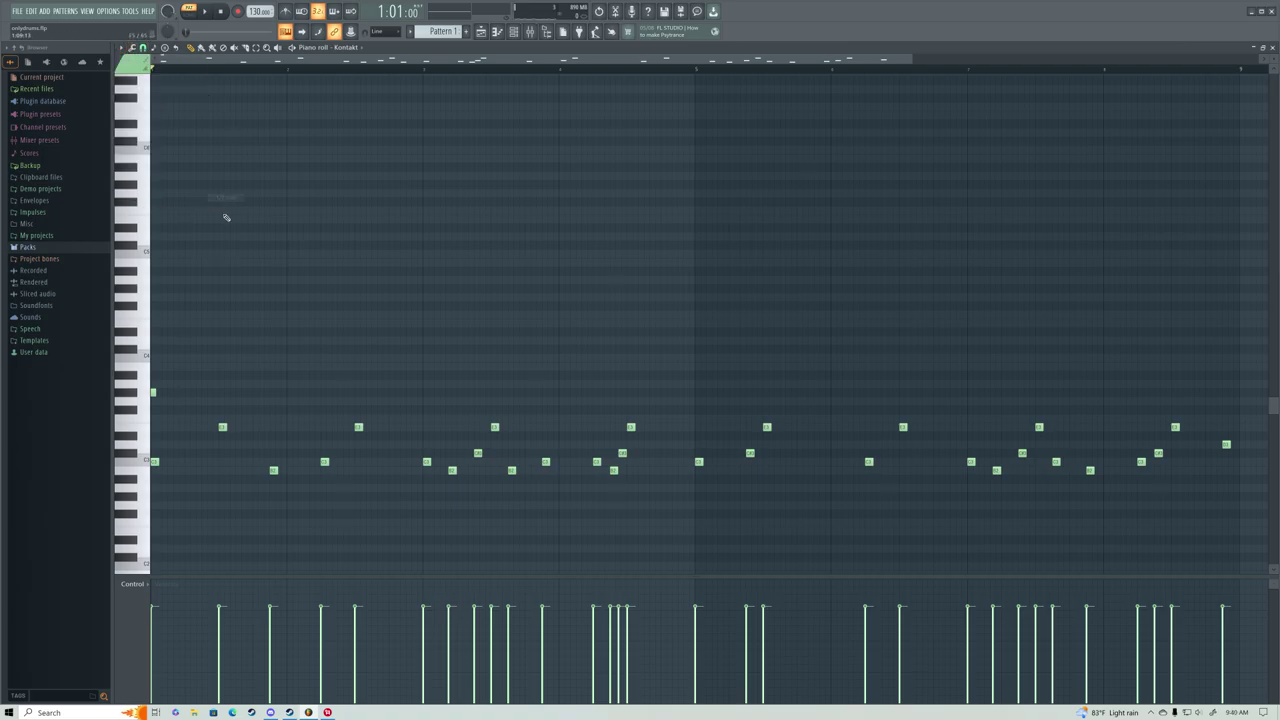
{"action": "left_click", "coordinate": [155, 393]}
{"action": "left_click", "coordinate": [165, 393]}
{"action": "left_click", "coordinate": [176, 393]}
{"action": "key", "text": "space"}
Continue drawing triplet notes along the upper row through bar 2, auditioning as you go.
{"action": "key", "text": "space"}
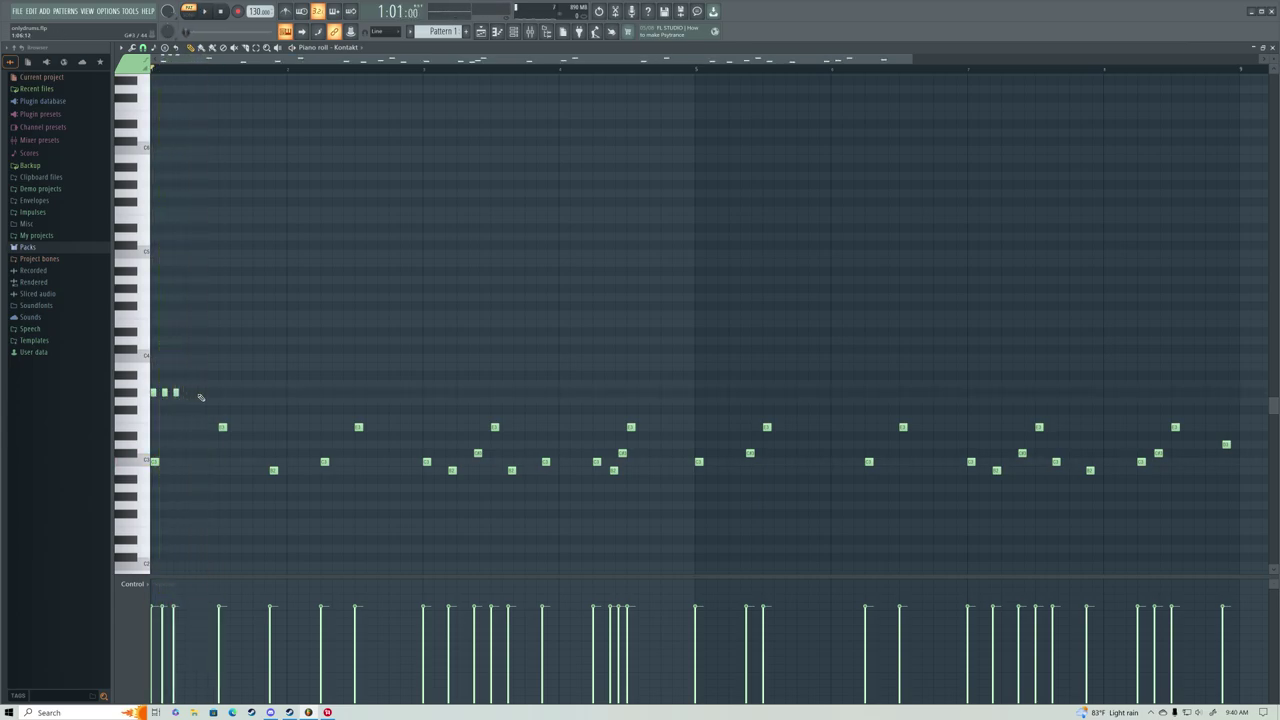
{"action": "left_click", "coordinate": [199, 392]}
{"action": "left_click", "coordinate": [210, 392]}
{"action": "key", "text": "space"}
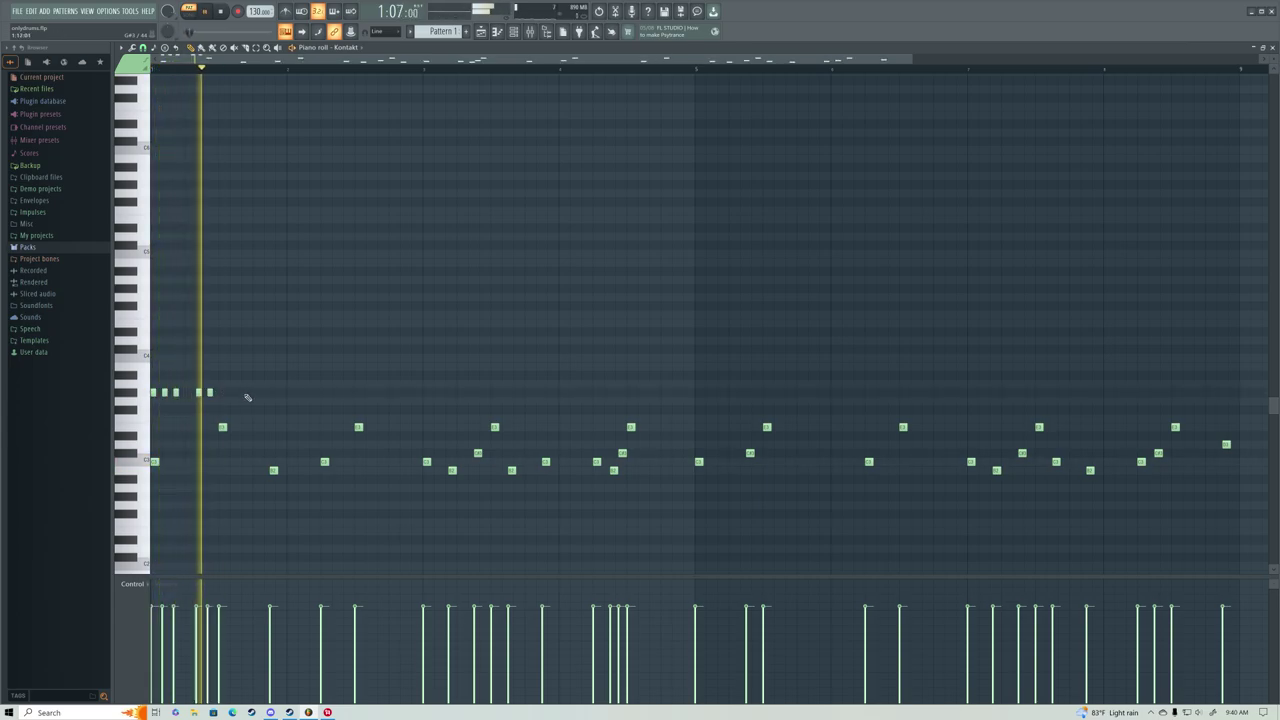
{"action": "key", "text": "space"}
{"action": "left_click", "coordinate": [232, 392]}
{"action": "left_click", "coordinate": [244, 392]}
{"action": "left_click", "coordinate": [255, 392]}
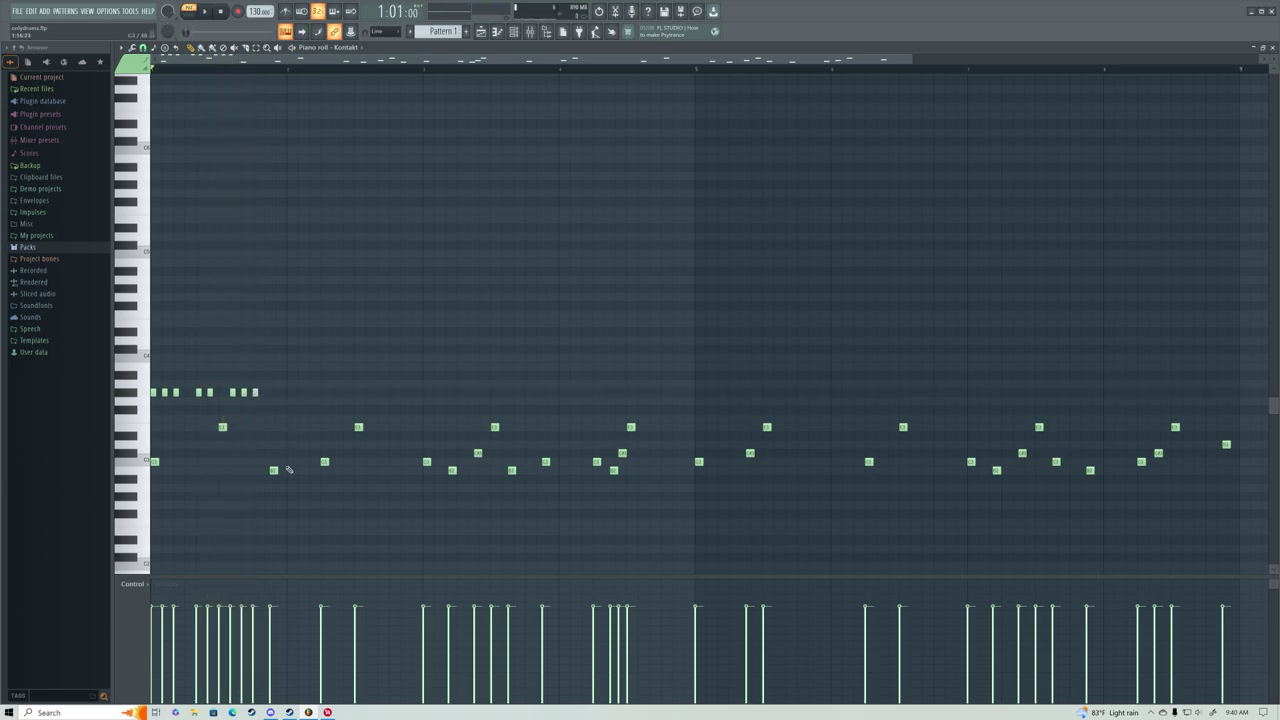
{"action": "left_click", "coordinate": [289, 392]}
{"action": "left_click", "coordinate": [312, 392]}
{"action": "left_click", "coordinate": [300, 392]}
{"action": "left_click", "coordinate": [335, 392]}
{"action": "key", "text": "space"}
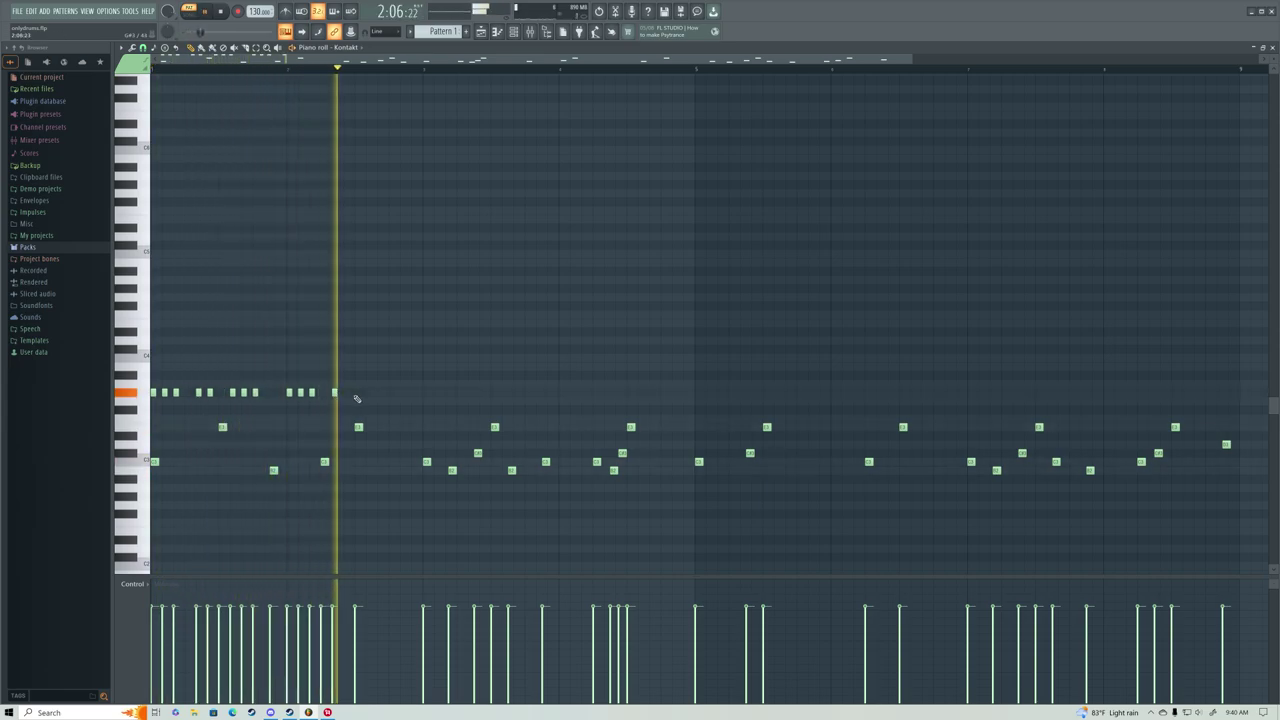
{"action": "key", "text": "space"}
Fill bar 3 with triplet notes, fixing two mistakes and raising one note higher.
{"action": "left_click", "coordinate": [347, 393]}
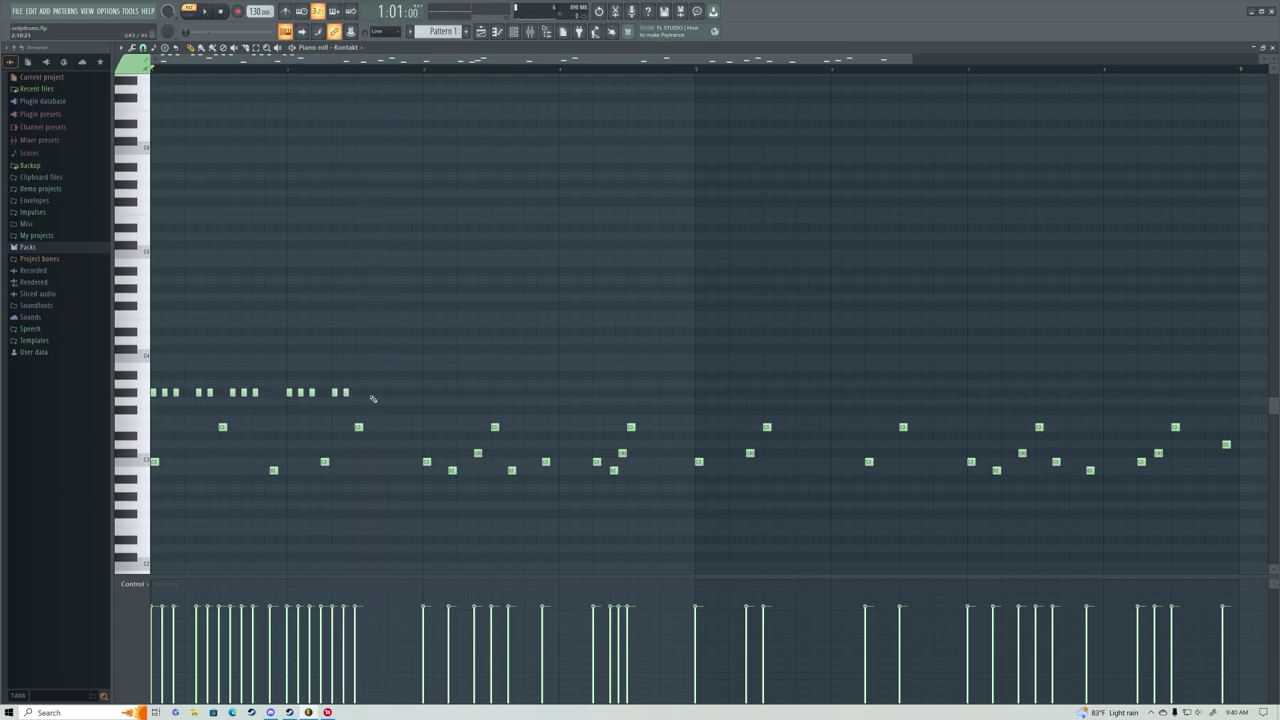
{"action": "left_click", "coordinate": [369, 393]}
{"action": "left_click", "coordinate": [377, 393]}
{"action": "left_click", "coordinate": [391, 393]}
{"action": "left_click", "coordinate": [402, 393]}
{"action": "left_click", "coordinate": [414, 393]}
{"action": "right_click", "coordinate": [369, 394]}
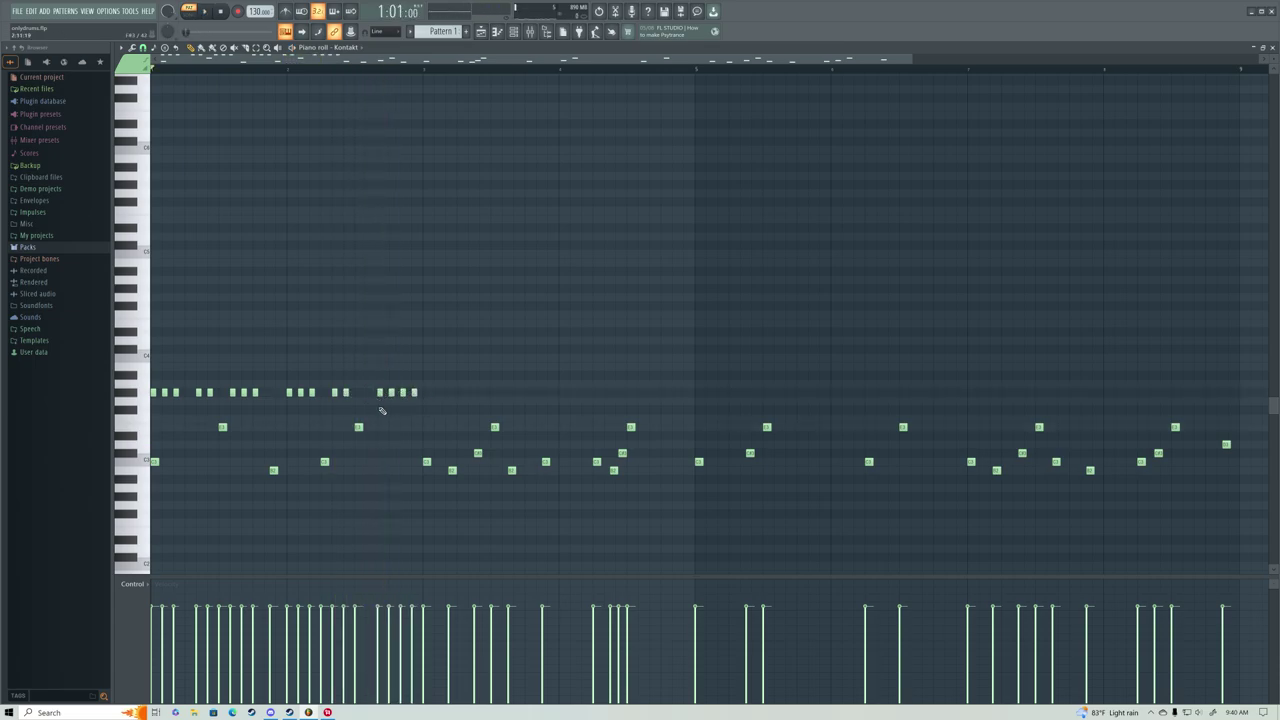
{"action": "right_click", "coordinate": [378, 393]}
{"action": "left_click_drag", "start_coordinate": [391, 393], "coordinate": [391, 359]}
{"action": "left_click", "coordinate": [368, 392]}
{"action": "left_click", "coordinate": [379, 392]}
{"action": "key", "text": "space"}
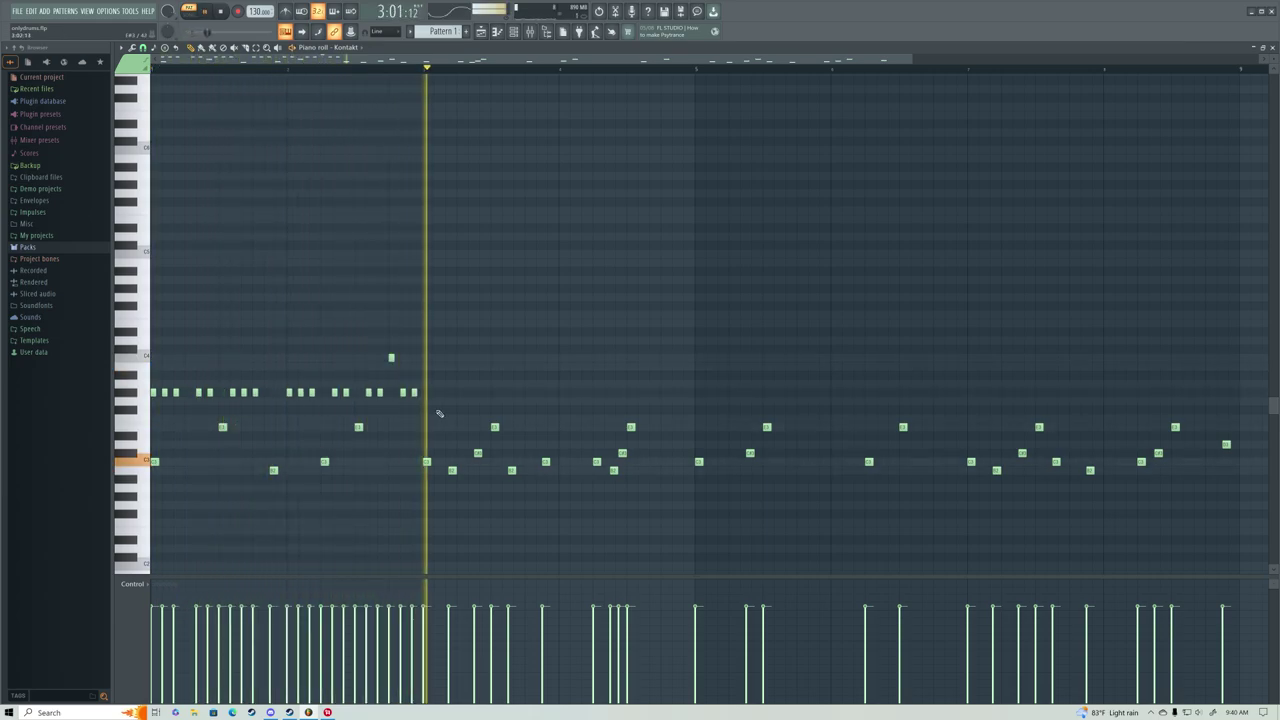
{"action": "key", "text": "space"}
{"action": "left_click", "coordinate": [434, 391]}
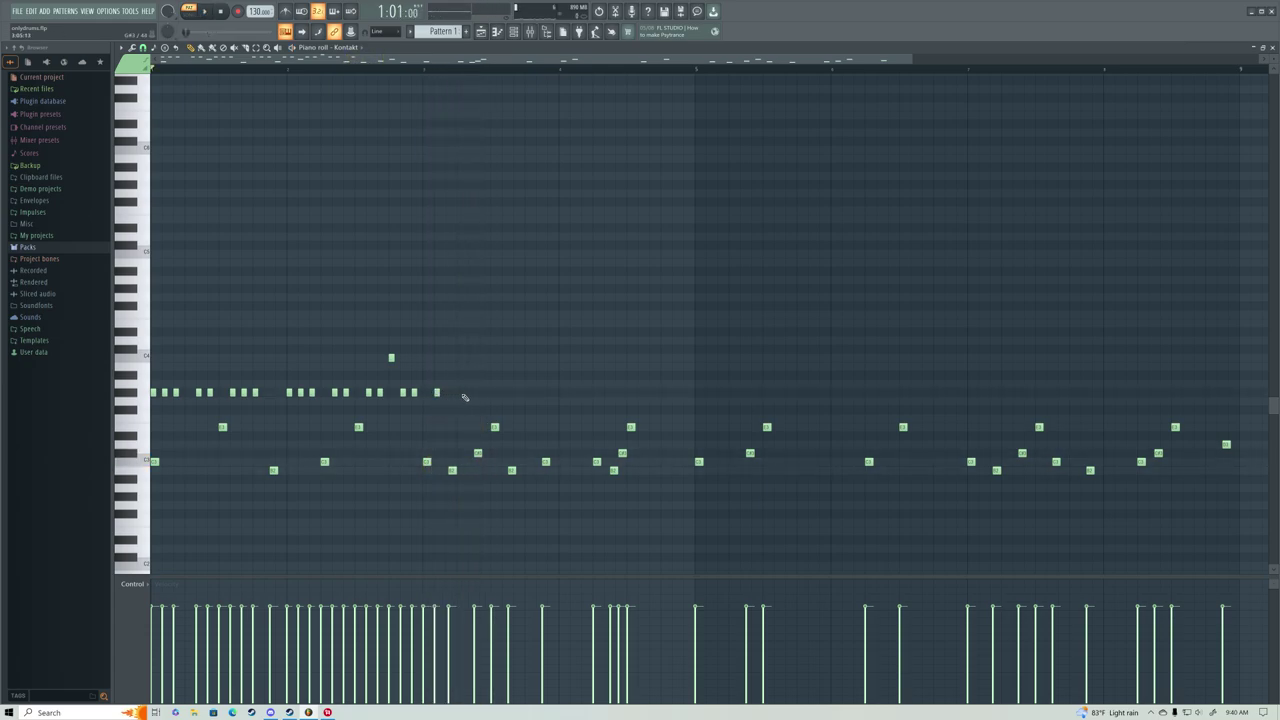
Extend the triplet row through bar 3, auditioning from a song position of bar 3.
{"action": "left_click", "coordinate": [463, 396]}
{"action": "left_click", "coordinate": [481, 392]}
{"action": "key", "text": "space"}
{"action": "key", "text": "space"}
{"action": "left_click", "coordinate": [424, 68]}
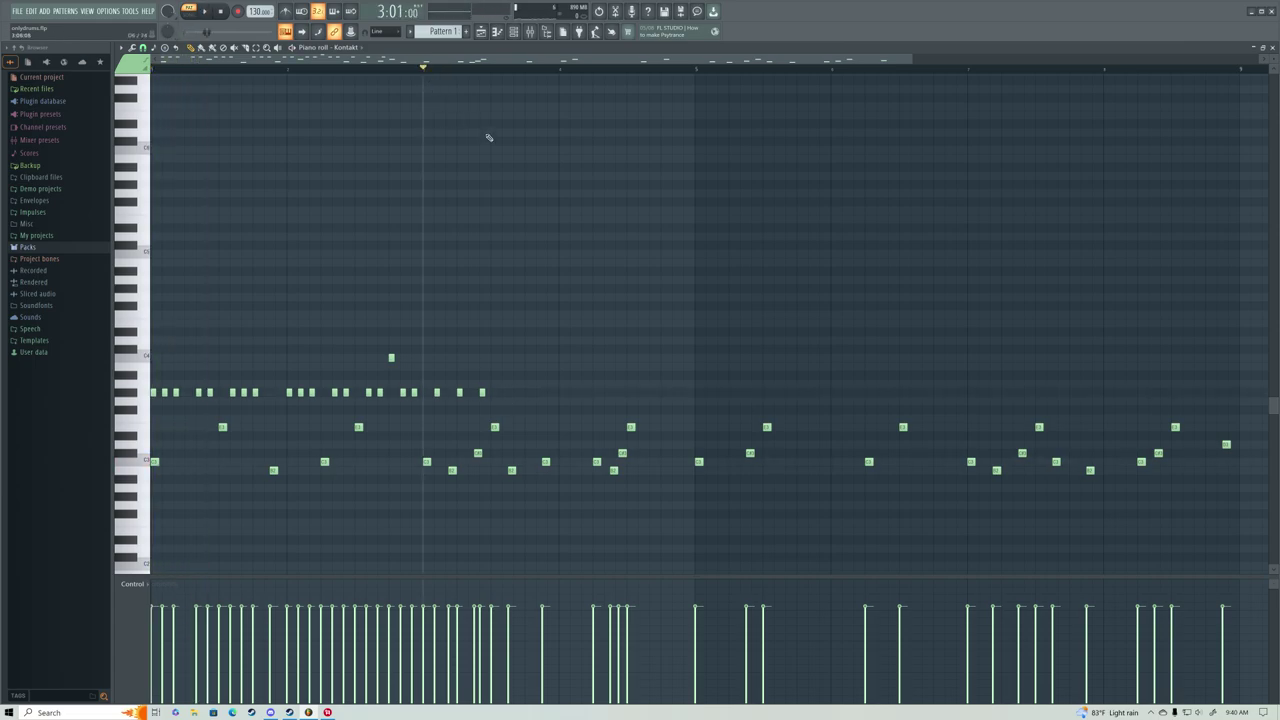
{"action": "key", "text": "space"}
{"action": "key", "text": "space"}
{"action": "left_click", "coordinate": [505, 392]}
{"action": "left_click", "coordinate": [517, 393]}
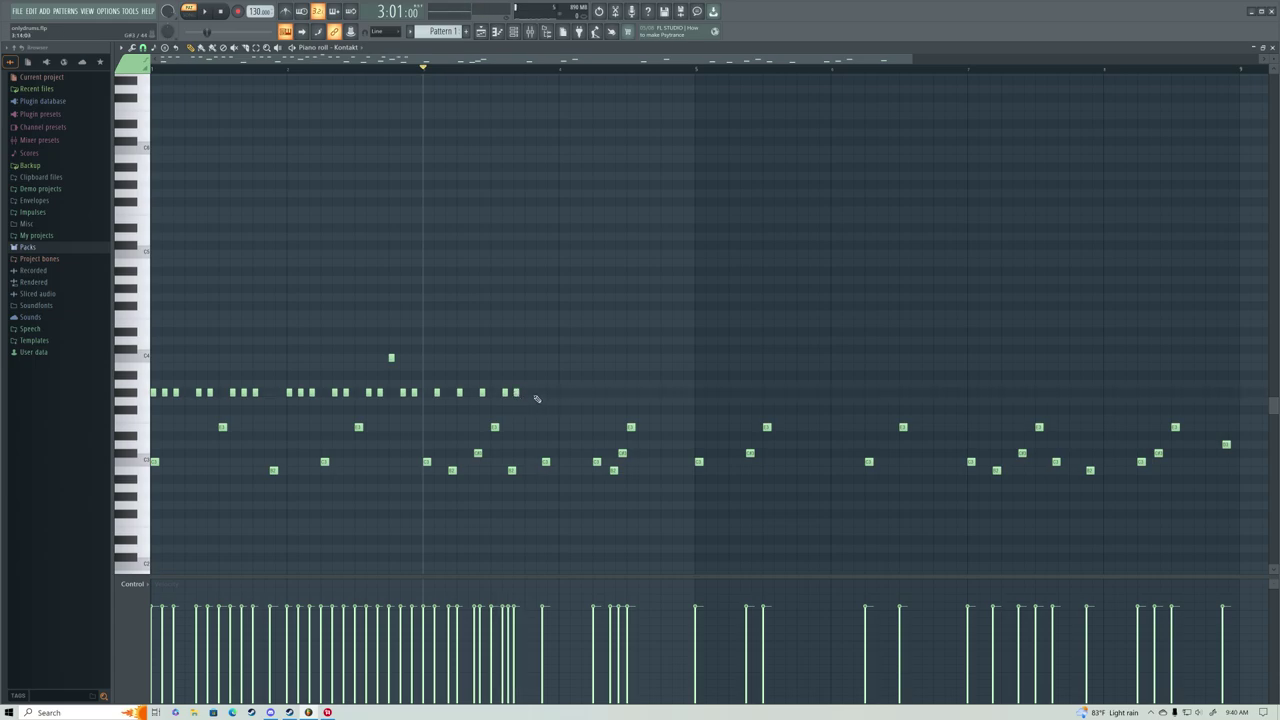
{"action": "left_click", "coordinate": [527, 392]}
{"action": "left_click", "coordinate": [538, 392]}
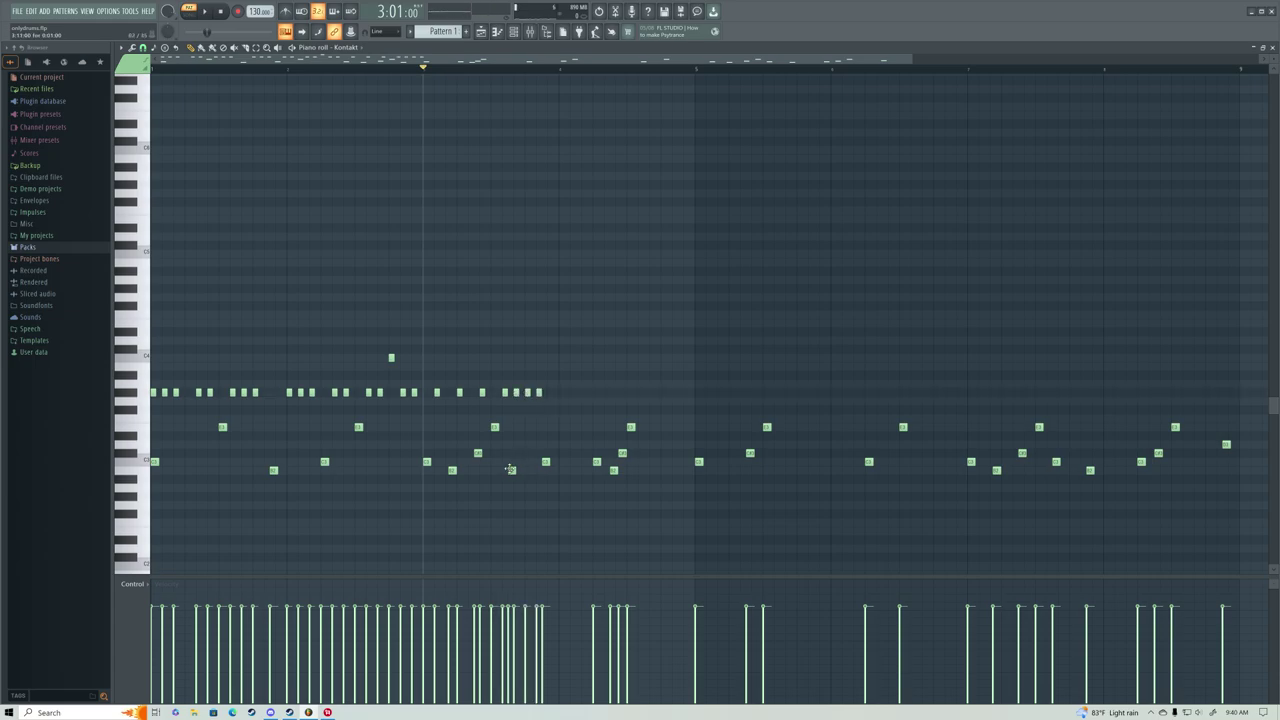
{"action": "key", "text": "space"}
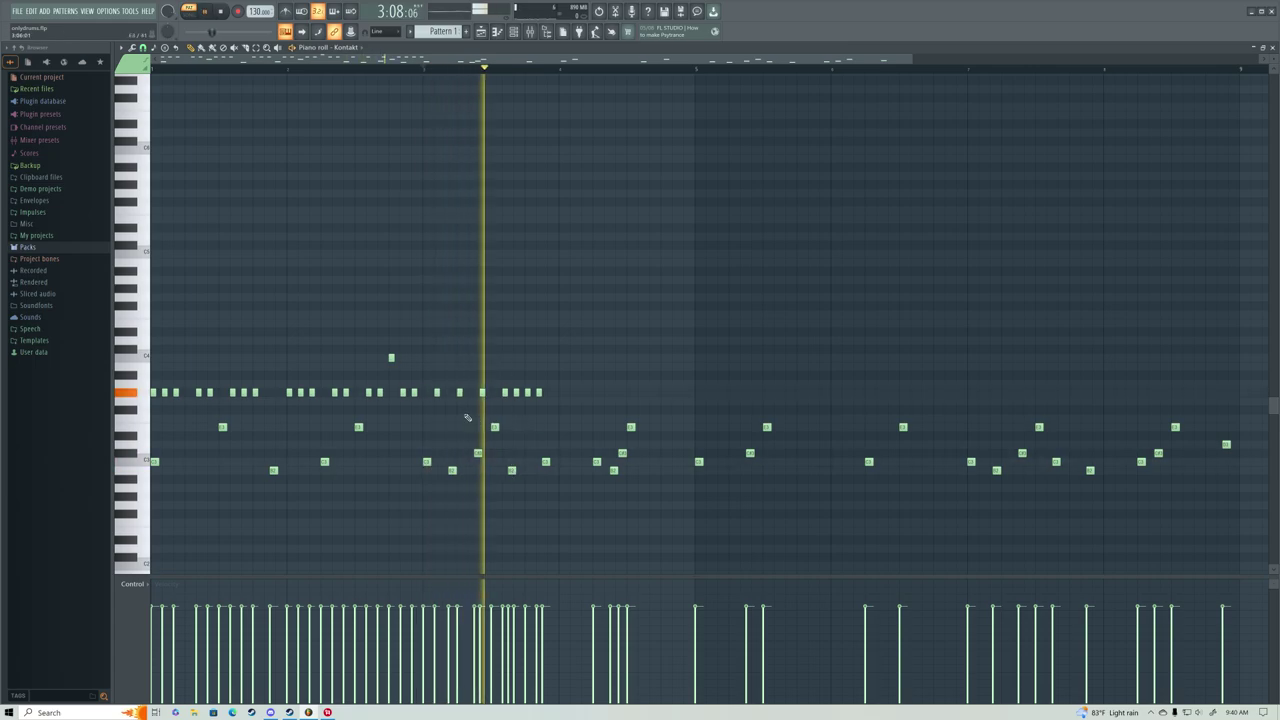
{"action": "key", "text": "space"}
{"action": "left_click", "coordinate": [447, 392]}
{"action": "key", "text": "space"}
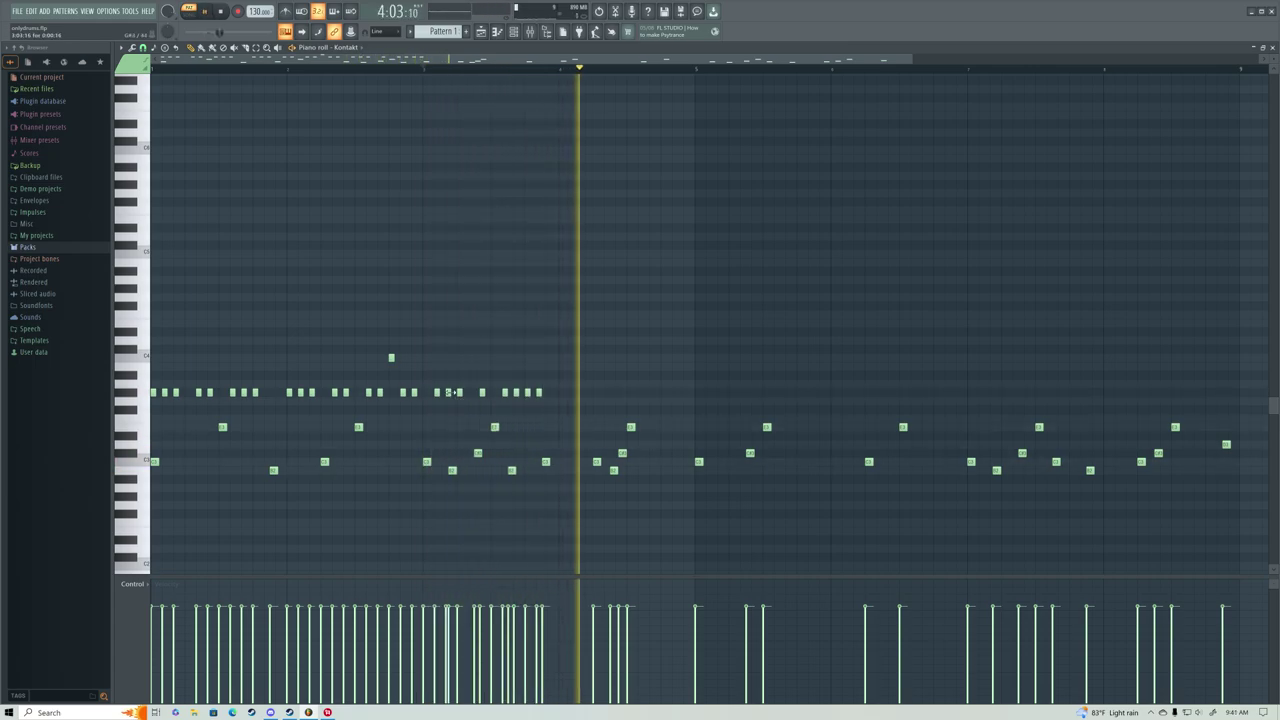
{"action": "key", "text": "space"}
{"action": "right_click", "coordinate": [447, 392]}
{"action": "key", "text": "space"}
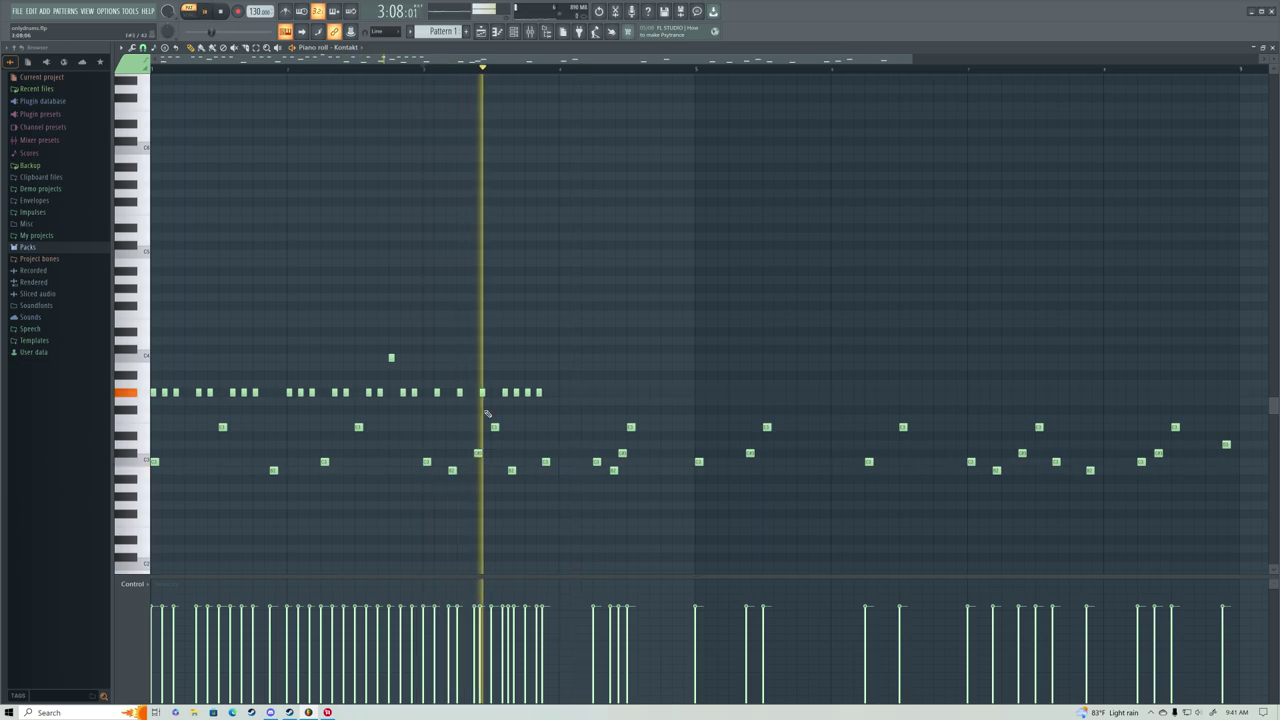
{"action": "key", "text": "space"}
Paint triplet notes across bar 4 with one higher note near the end, then select the row.
{"action": "left_click_drag", "start_coordinate": [561, 393], "coordinate": [588, 393]}
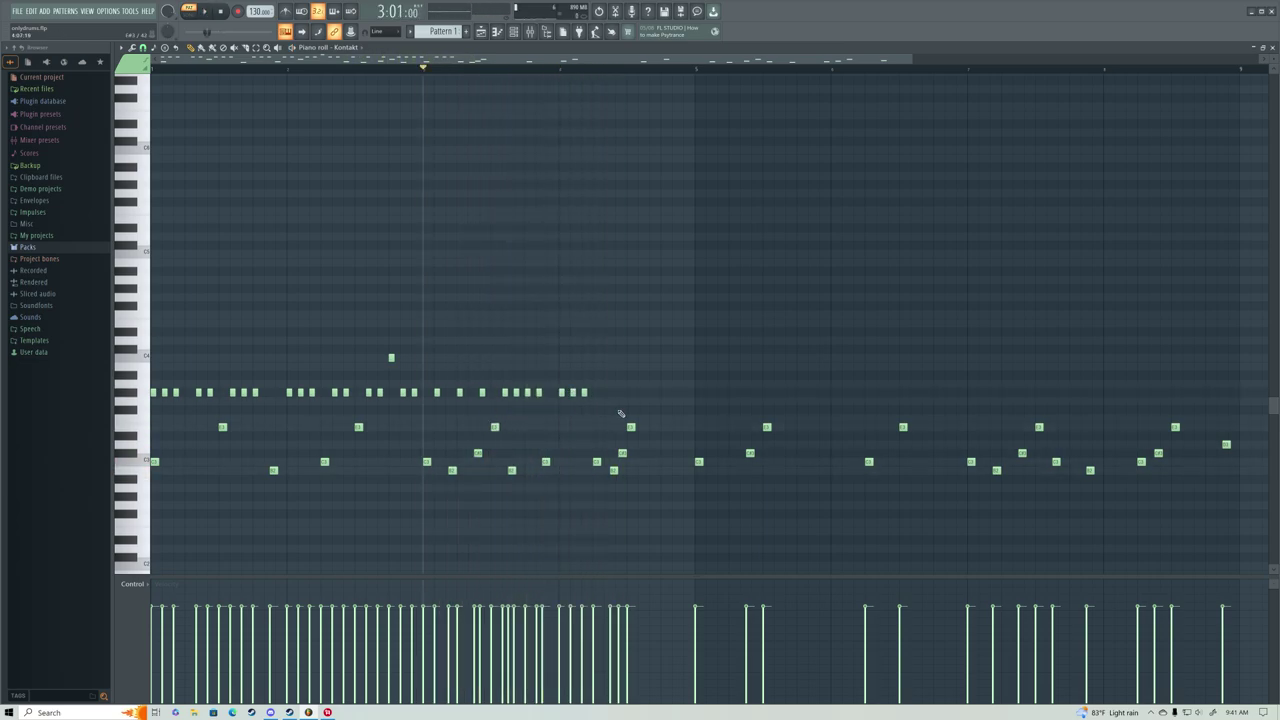
{"action": "left_click", "coordinate": [605, 392]}
{"action": "left_click_drag", "start_coordinate": [644, 393], "coordinate": [676, 395]}
{"action": "mouse_move", "coordinate": [660, 347]}
{"action": "left_mouse_down"}
{"action": "mouse_move", "coordinate": [660, 375]}
{"action": "mouse_move", "coordinate": [662, 340]}
{"action": "left_mouse_up"}
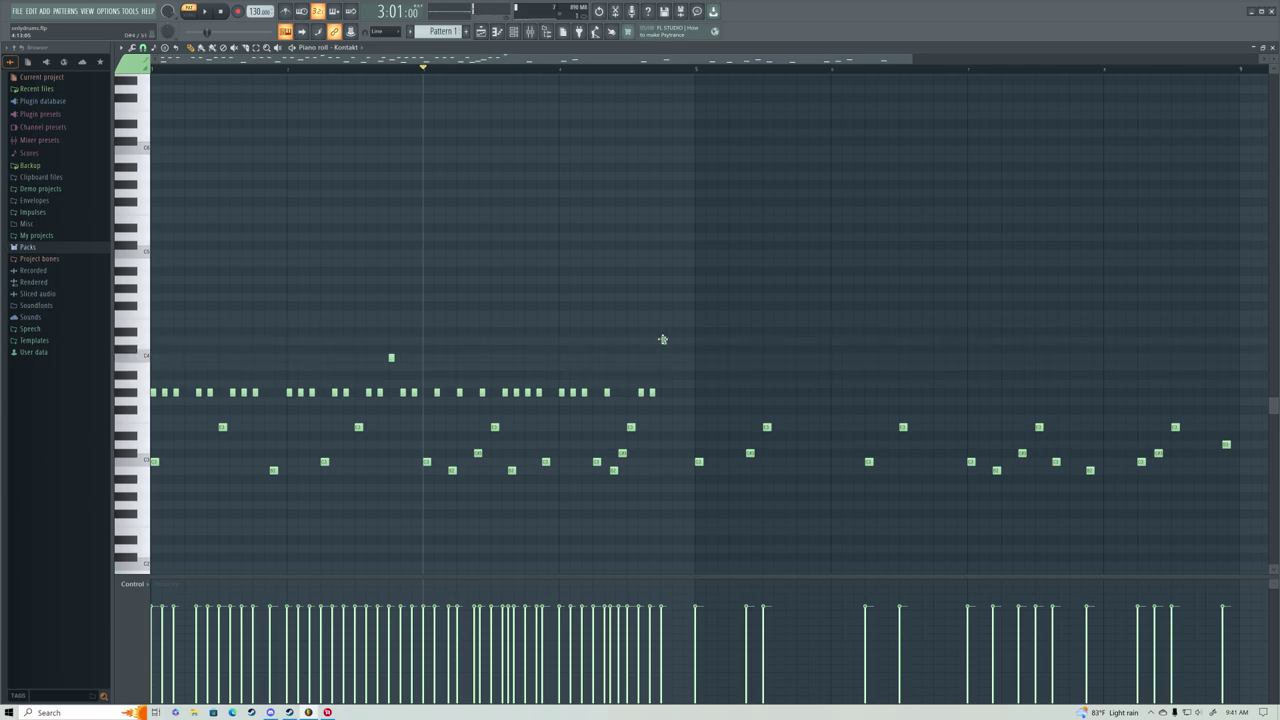
{"action": "left_click", "coordinate": [675, 392]}
{"action": "left_click", "coordinate": [686, 392]}
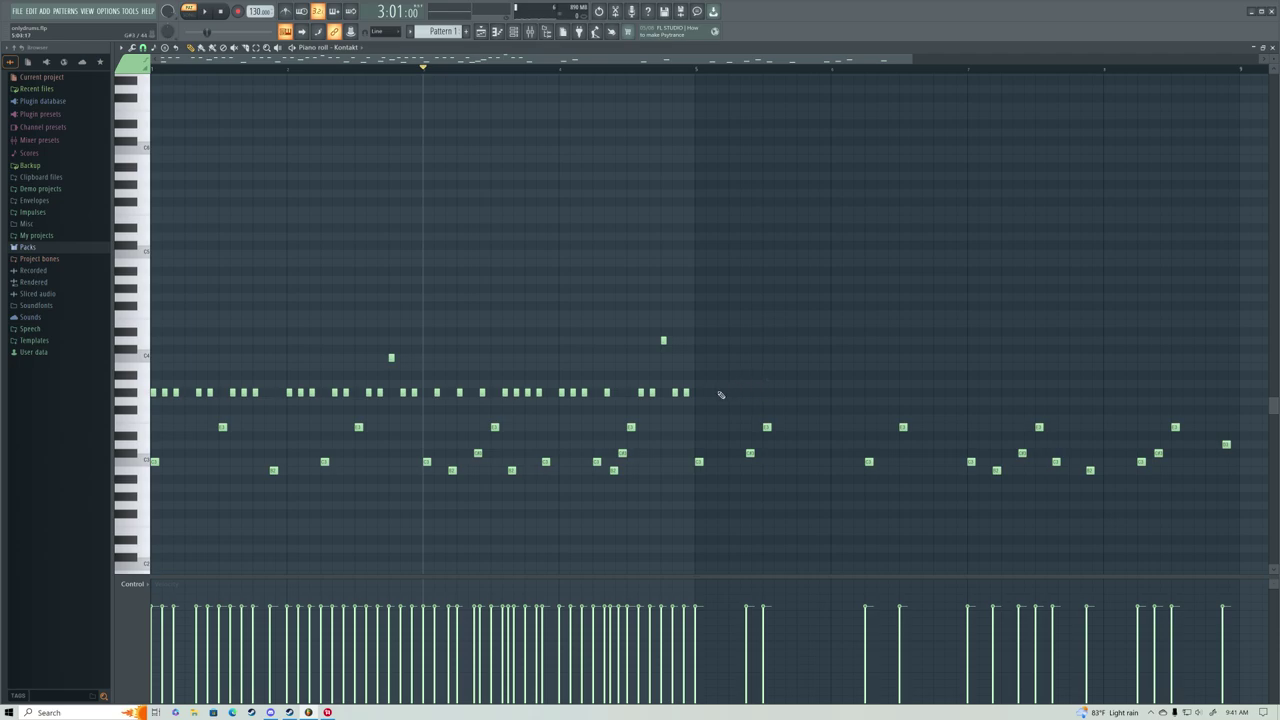
{"action": "left_click_drag", "start_coordinate": [713, 401], "coordinate": [149, 381]}
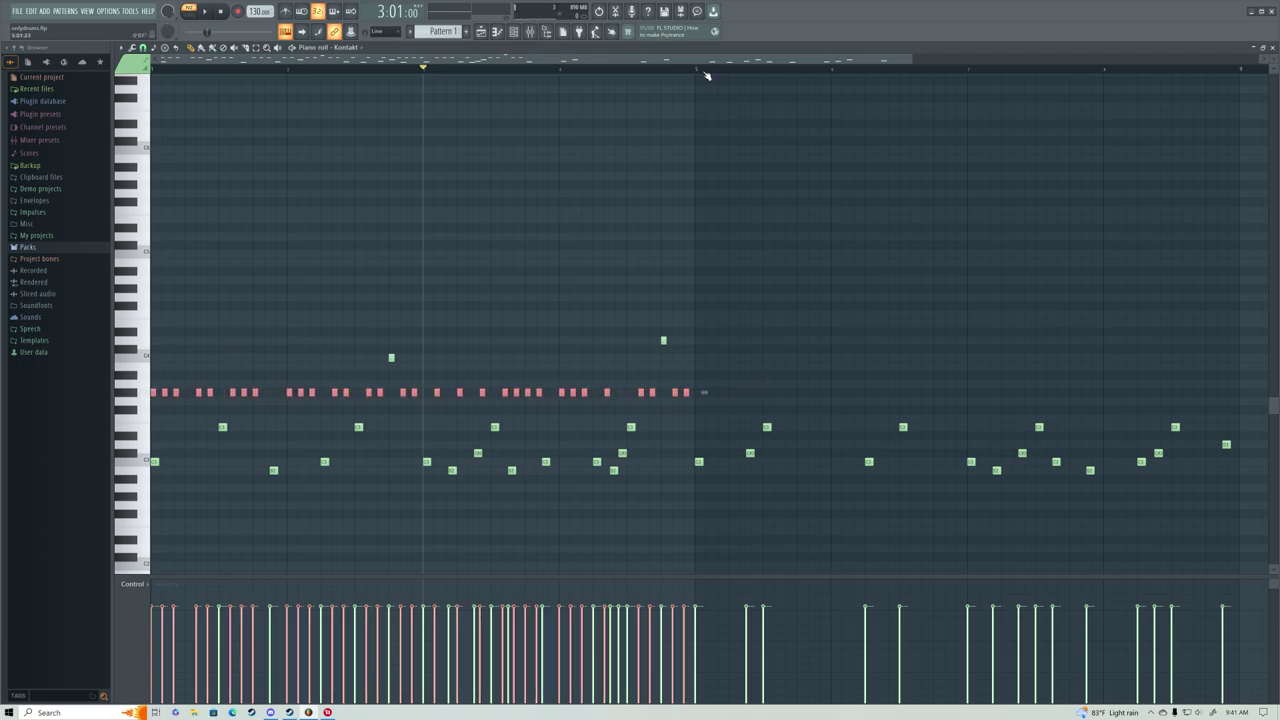
Duplicate the four-bar row into bars 5–8 and delete two notes from the copy.
{"action": "left_click", "coordinate": [696, 68]}
{"action": "key", "text": "ctrl+b"}
{"action": "right_click", "coordinate": [794, 302]}
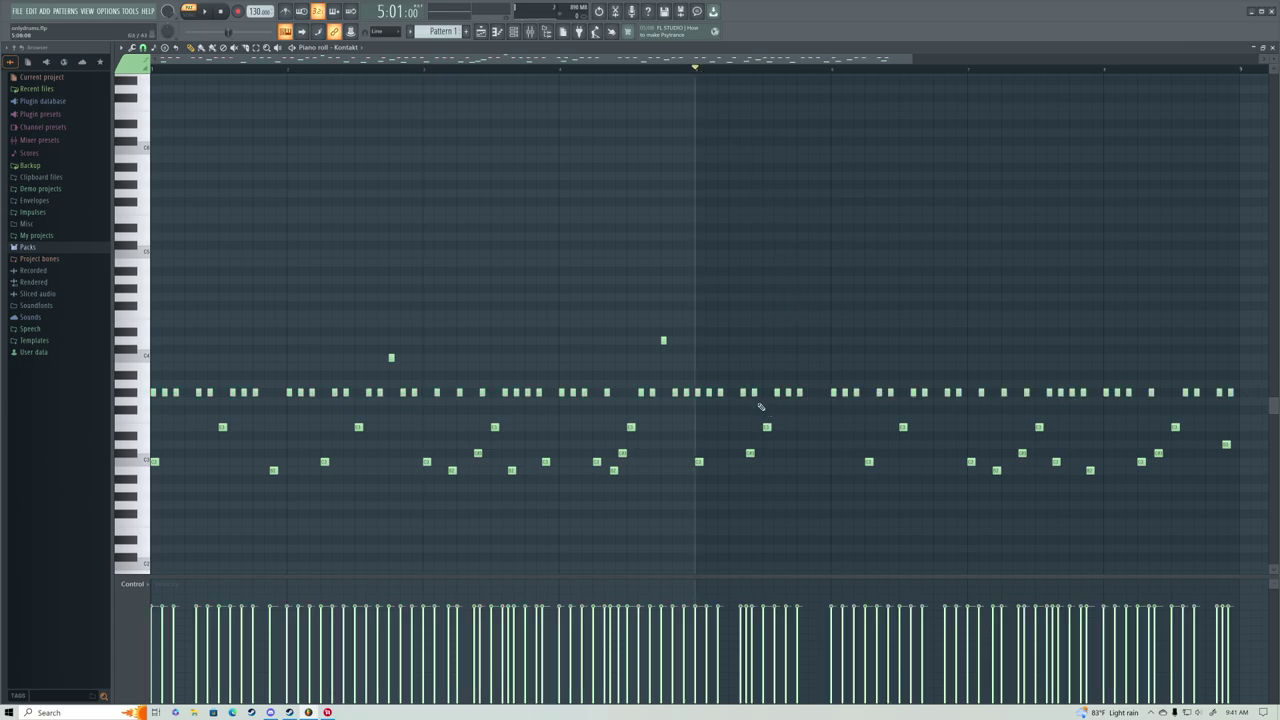
{"action": "right_click", "coordinate": [752, 392]}
{"action": "left_click_drag", "start_coordinate": [677, 67], "coordinate": [734, 80]}
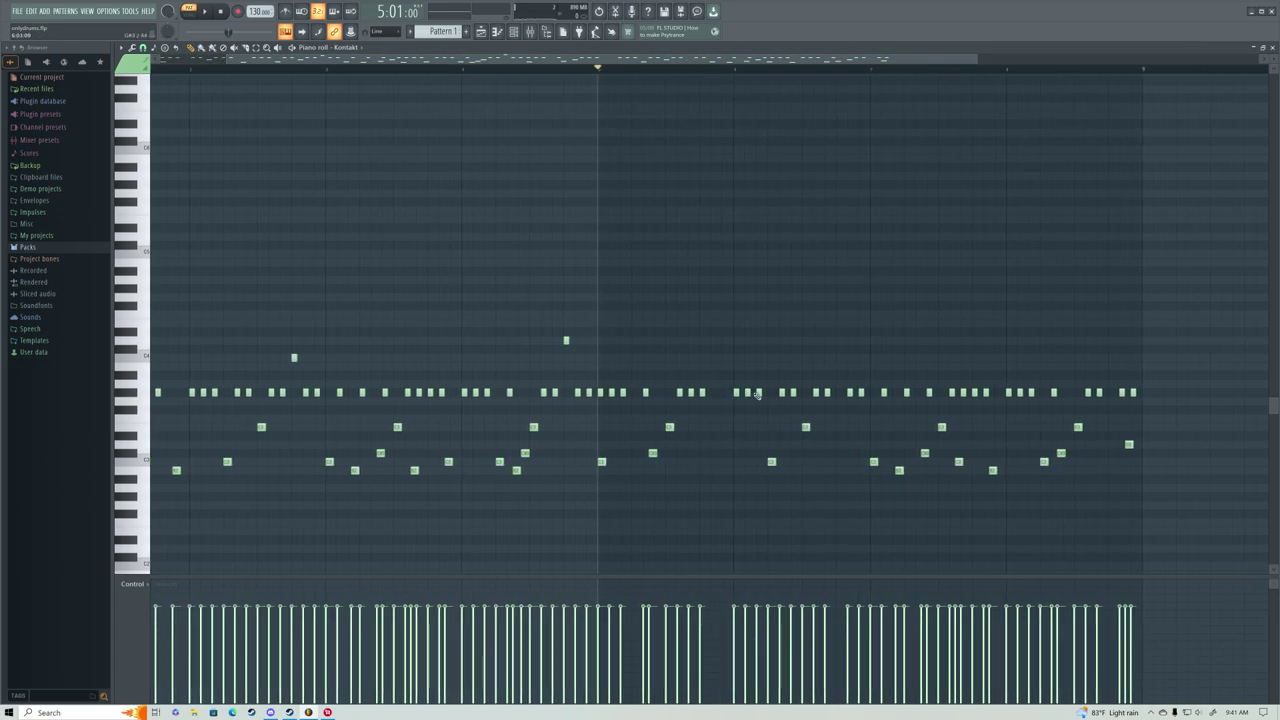
{"action": "scroll", "coordinate": [698, 104], "scroll_direction": "right", "scroll_amount": 3}
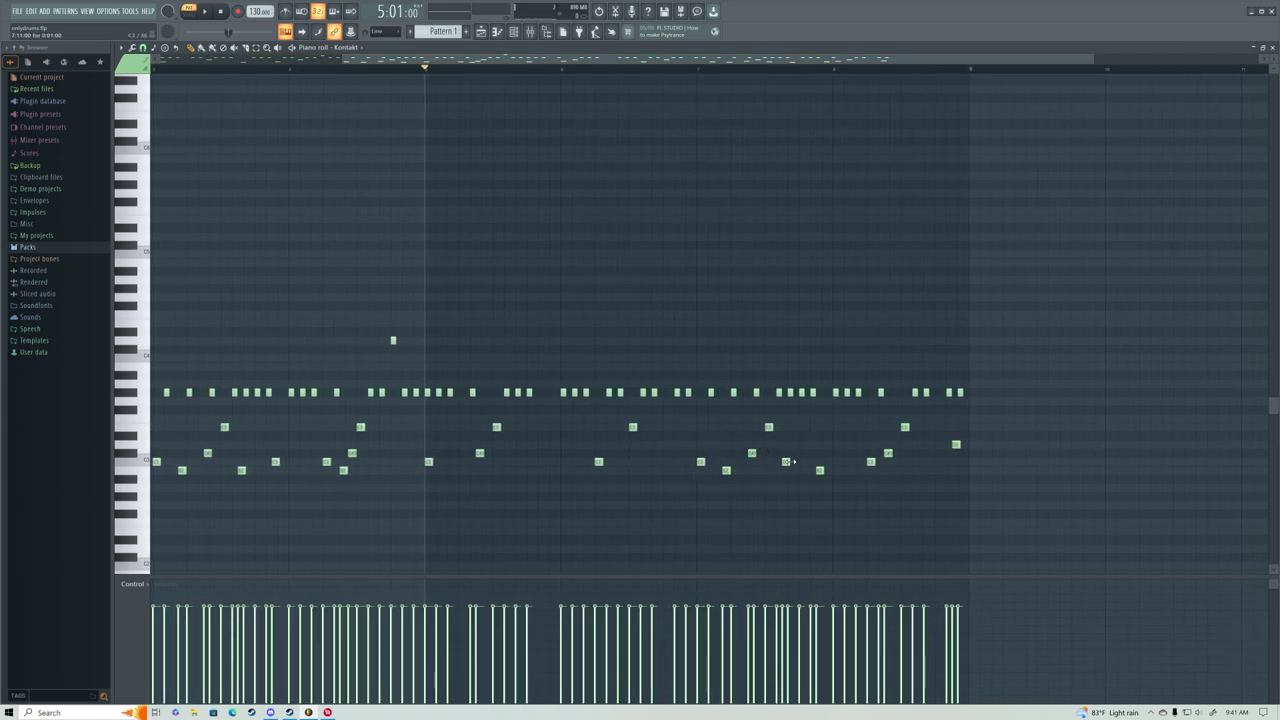
{"action": "right_click", "coordinate": [790, 393]}
Add a C4 note and a higher D#4 note, audition all eight bars, and close the piano roll.
{"action": "left_click", "coordinate": [549, 357]}
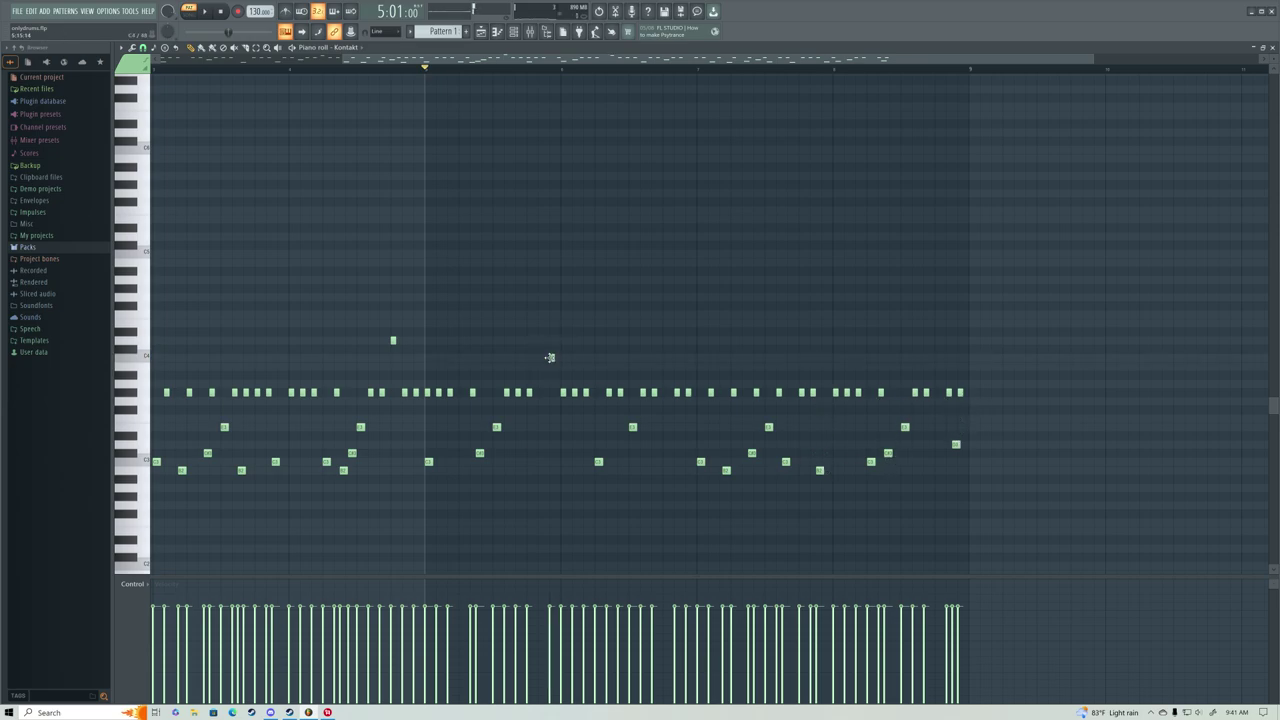
{"action": "right_click", "coordinate": [550, 357]}
{"action": "left_click", "coordinate": [665, 358]}
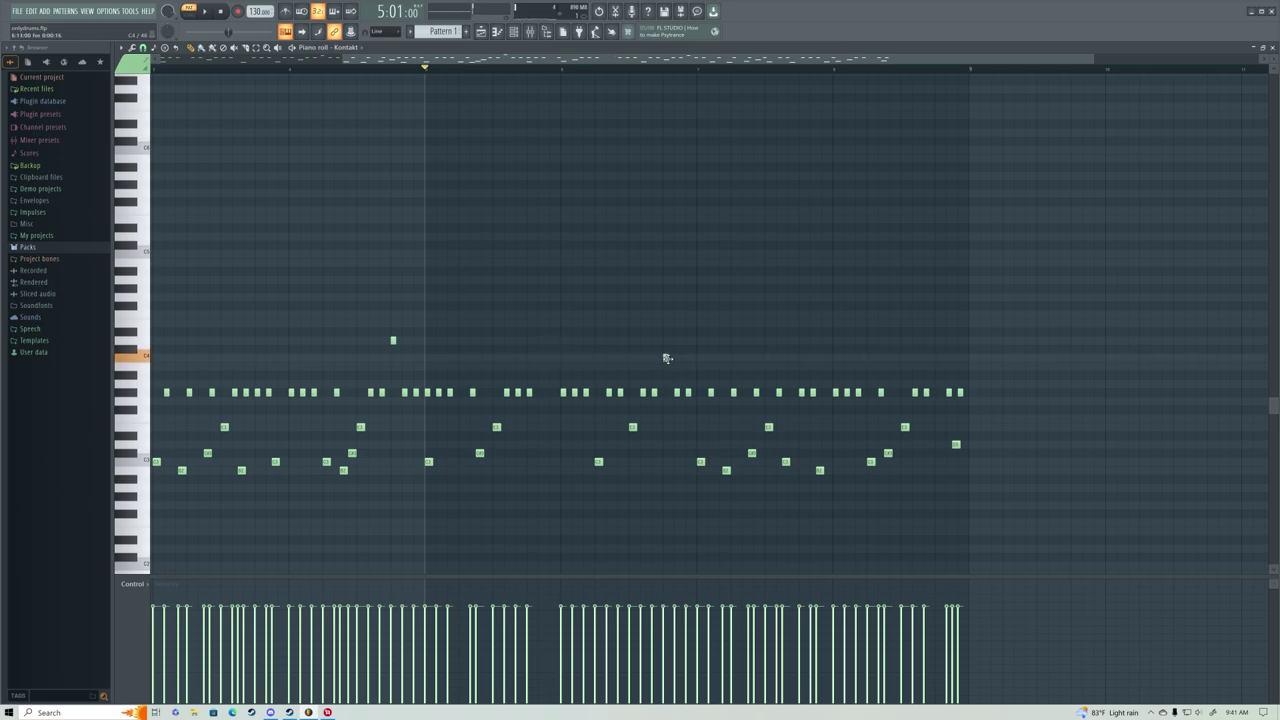
{"action": "left_click", "coordinate": [936, 340]}
{"action": "key", "text": "space"}
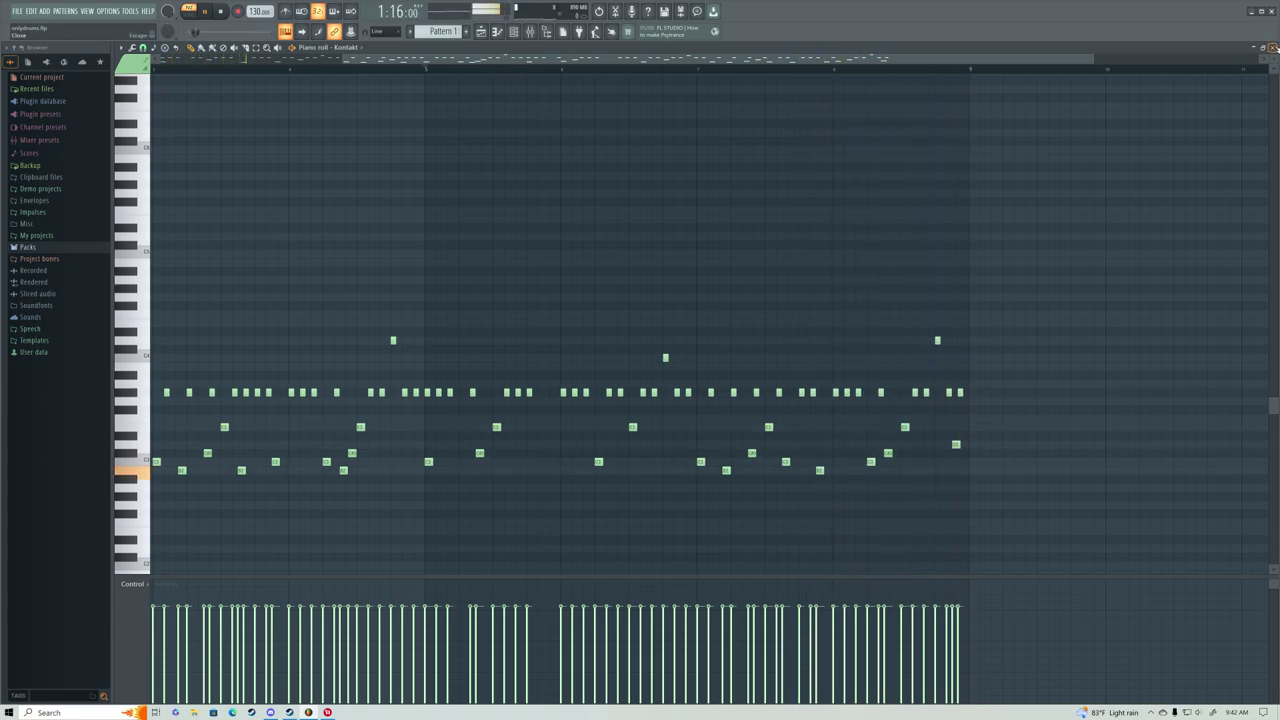
{"action": "key", "text": "F7"}
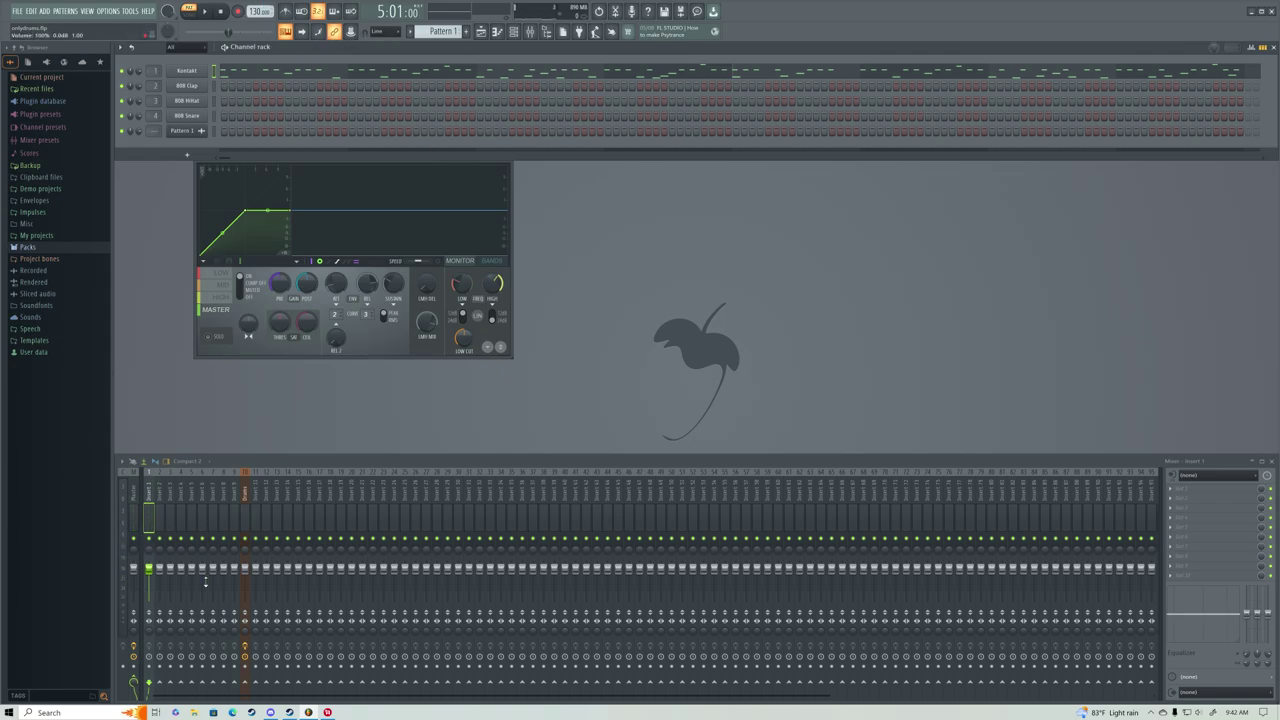
Audition the song, return to the start, and quick render Pattern 1 into the Pattern 1 #2 clip.
{"action": "key", "text": "space"}
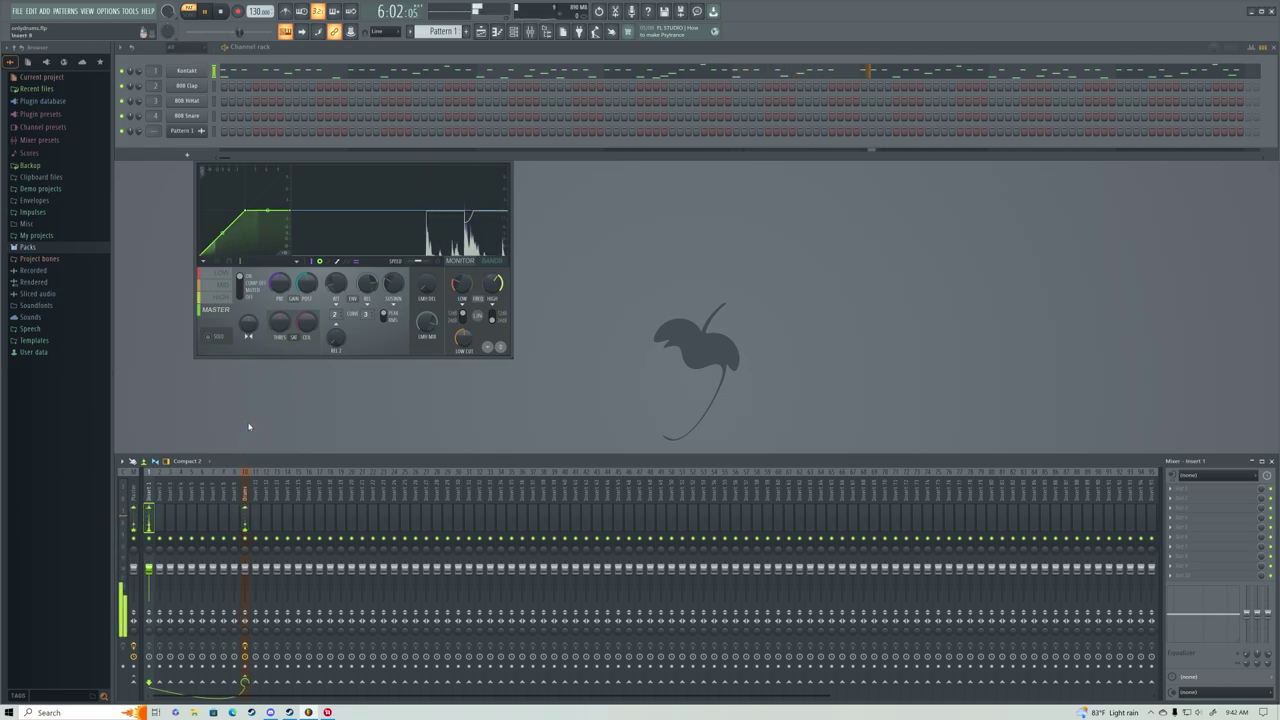
{"action": "key", "text": "space"}
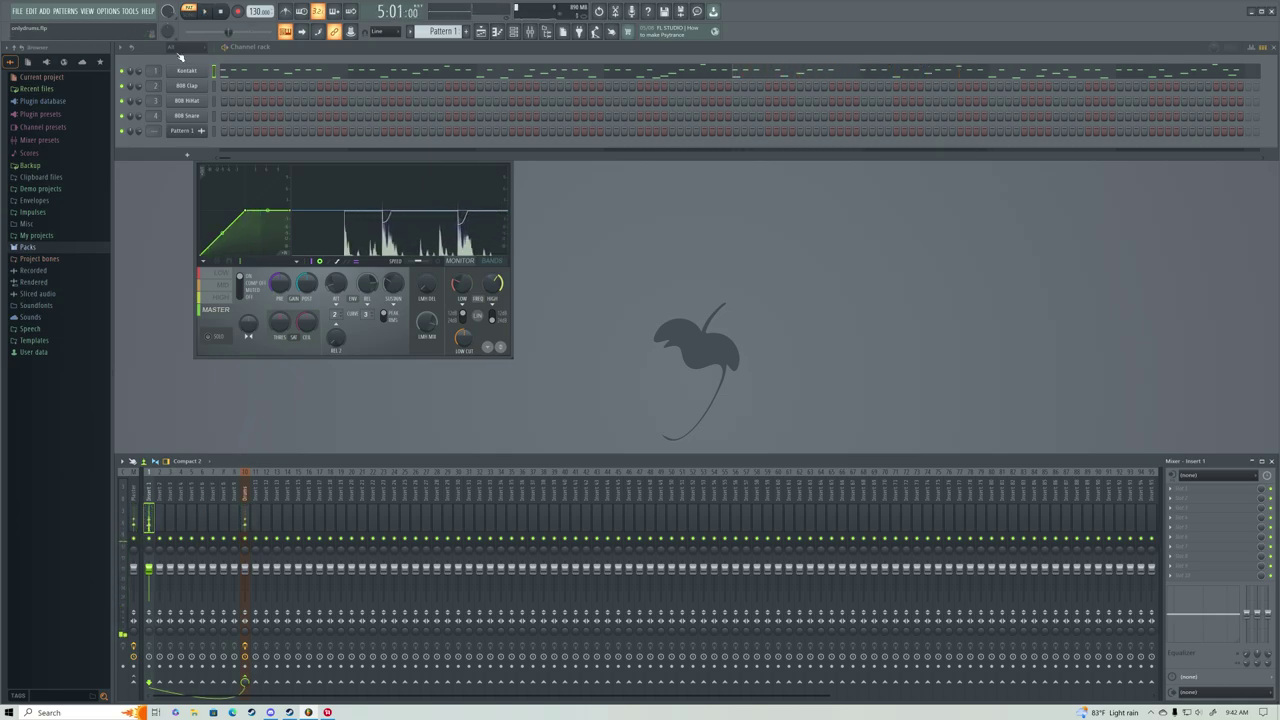
{"action": "key", "text": "Home"}
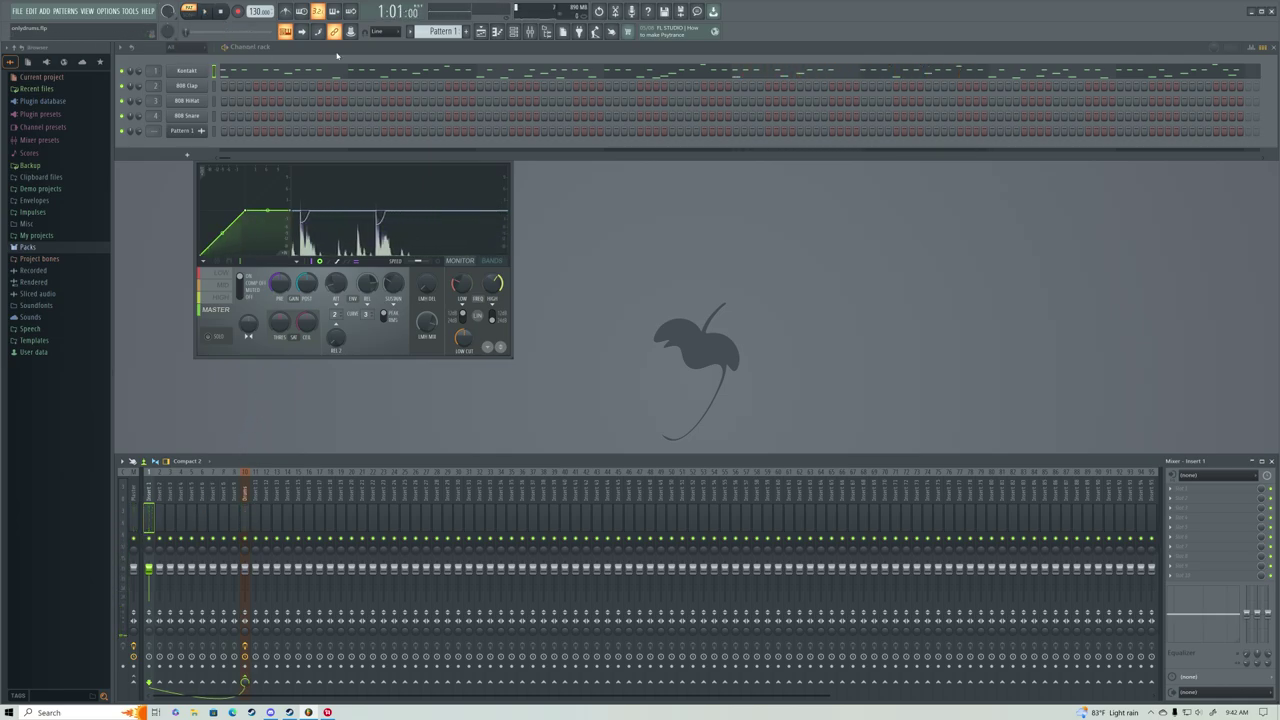
{"action": "left_click", "coordinate": [441, 31]}
{"action": "left_click", "coordinate": [519, 174]}
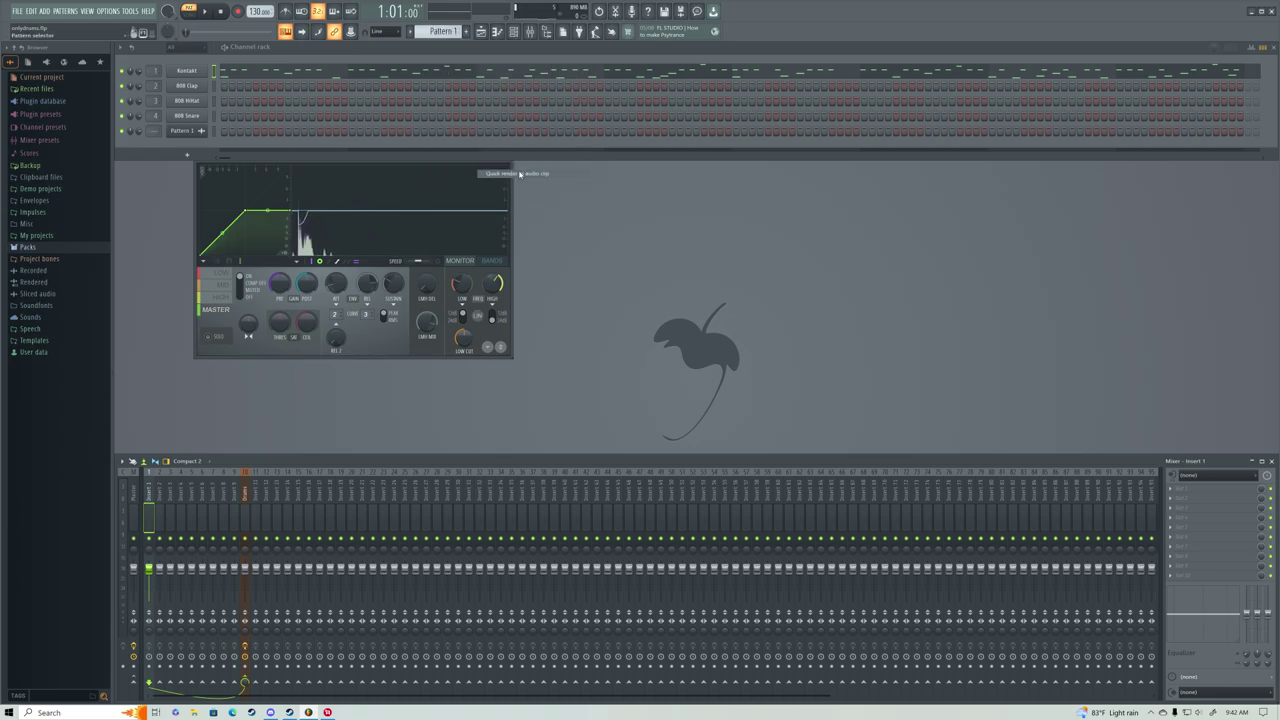
{"action": "left_click", "coordinate": [519, 174]}
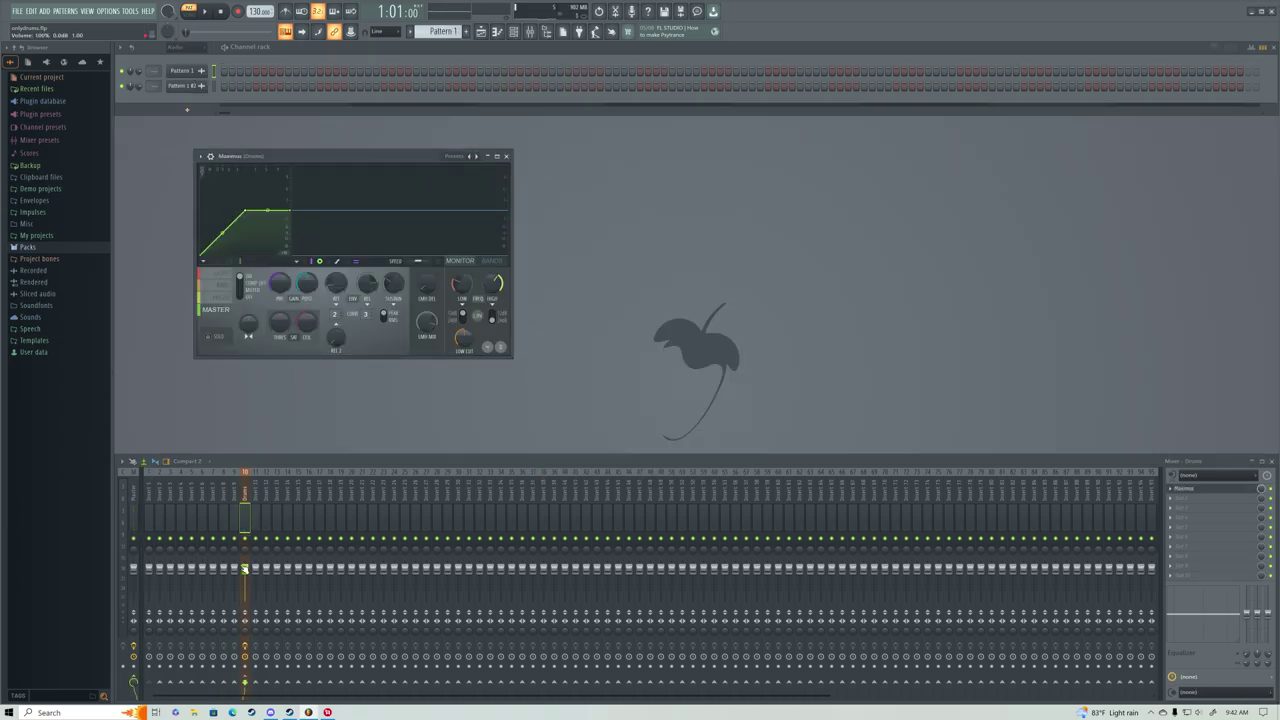
Rename the Drums mixer track to Drums M.
{"action": "left_click", "coordinate": [150, 497]}
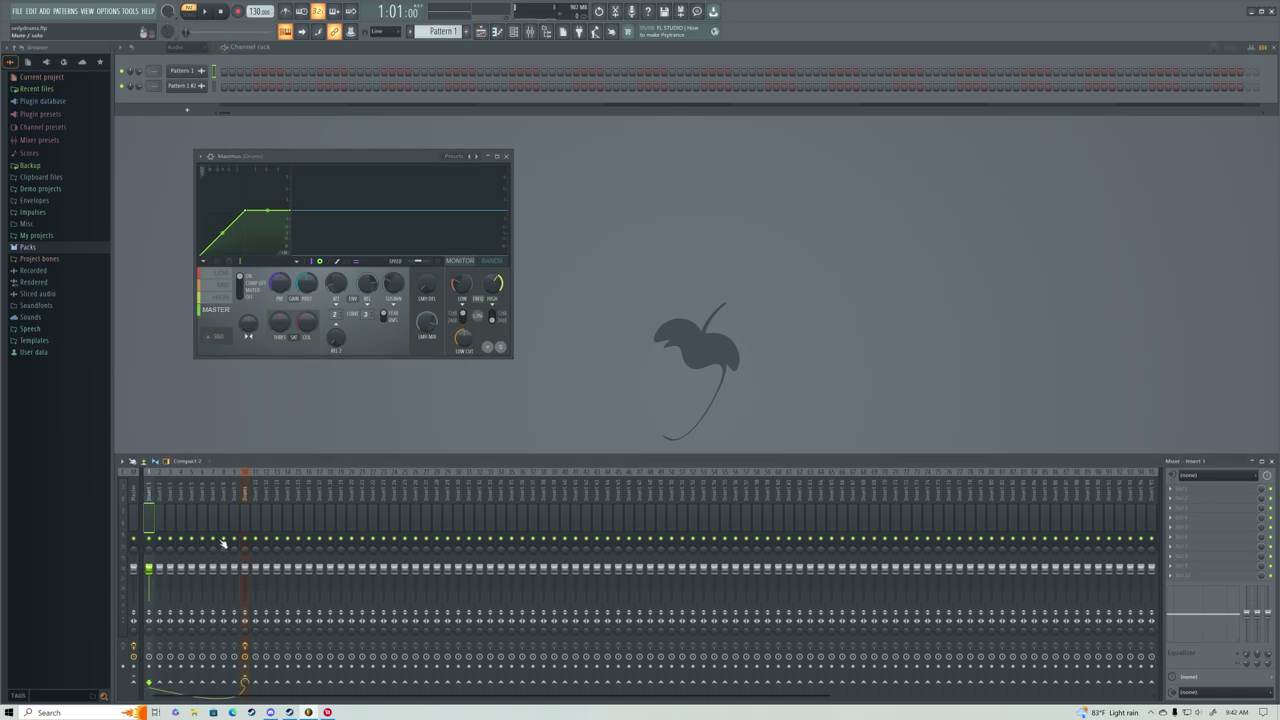
{"action": "left_click", "coordinate": [245, 490]}
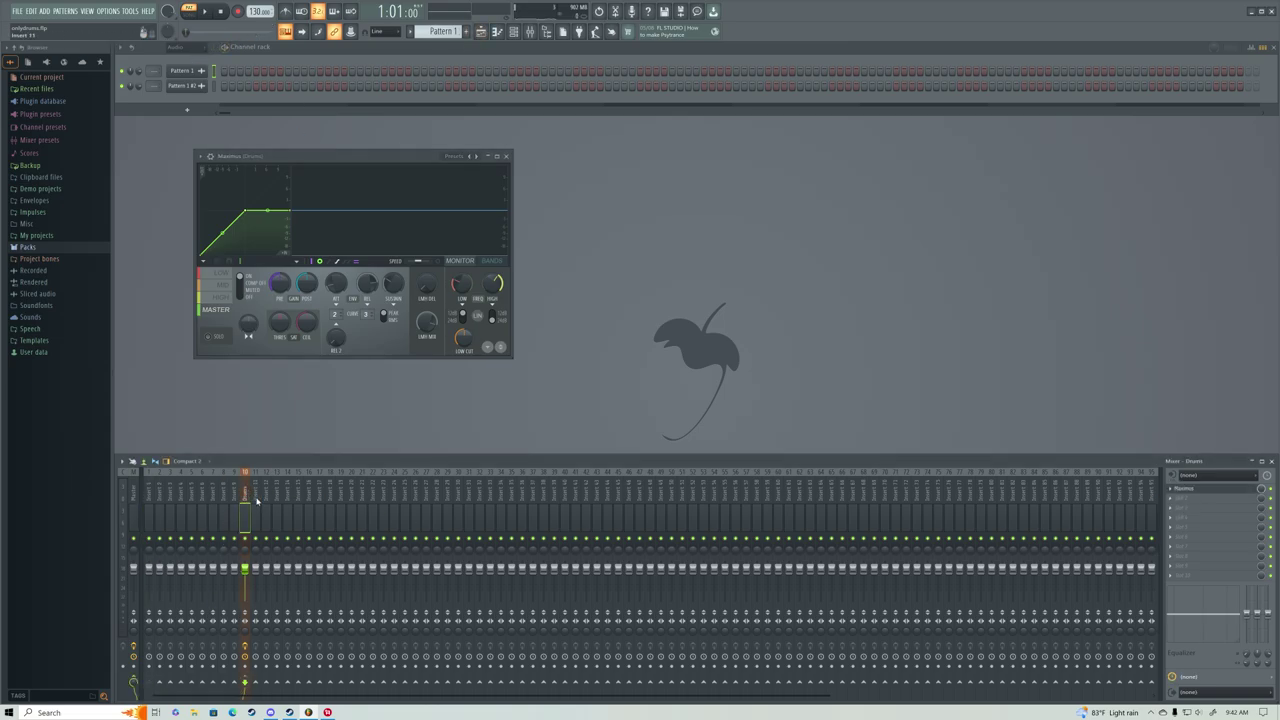
{"action": "right_click", "coordinate": [245, 490]}
{"action": "left_click", "coordinate": [270, 458]}
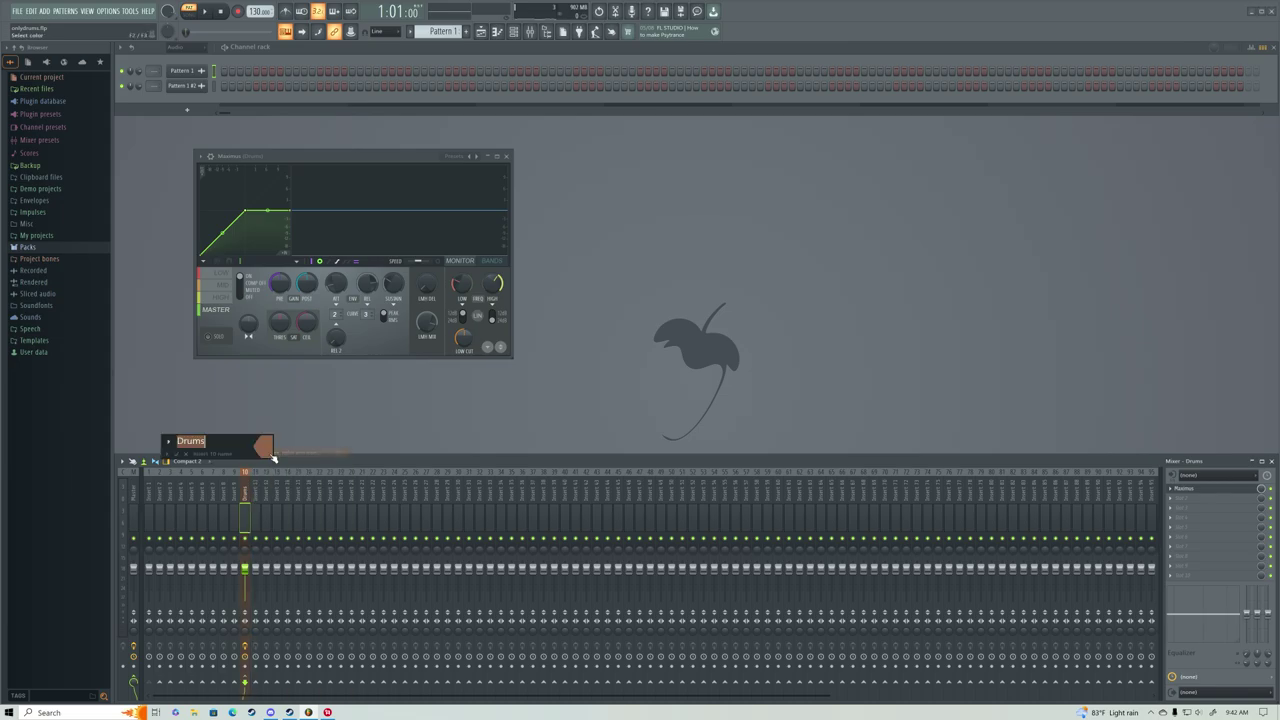
{"action": "left_click", "coordinate": [222, 443]}
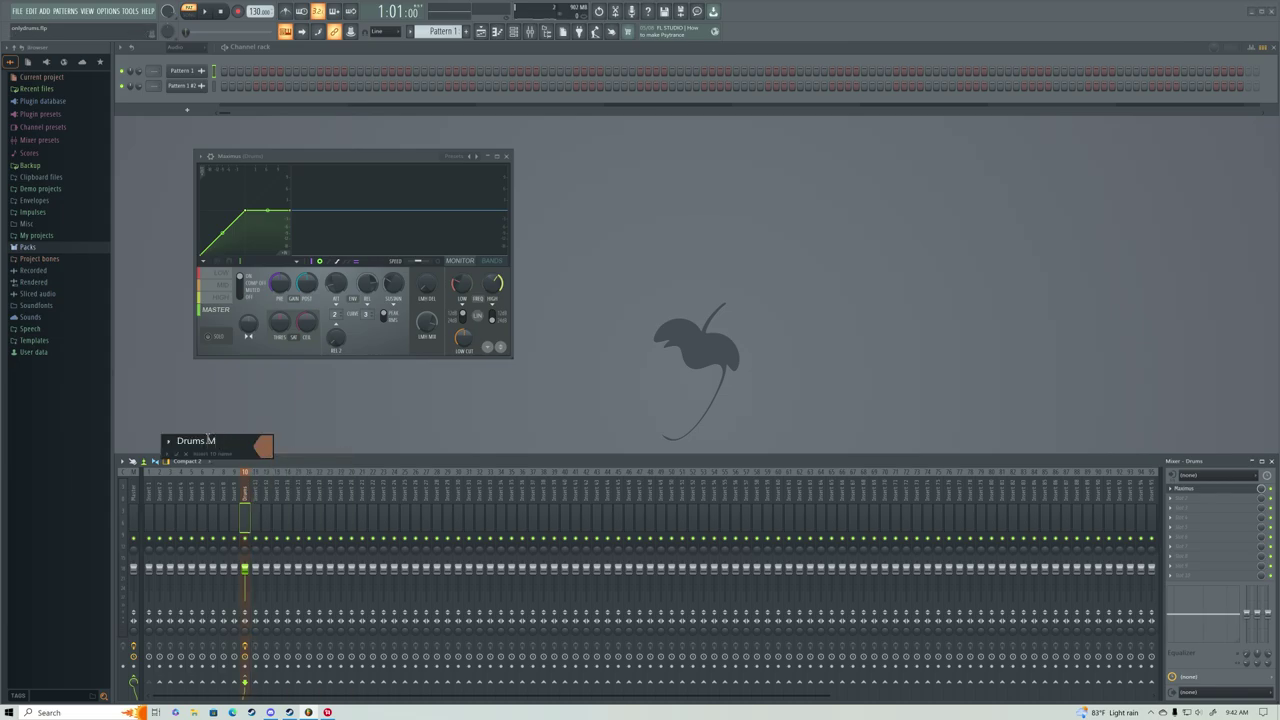
{"action": "key", "text": "Return"}
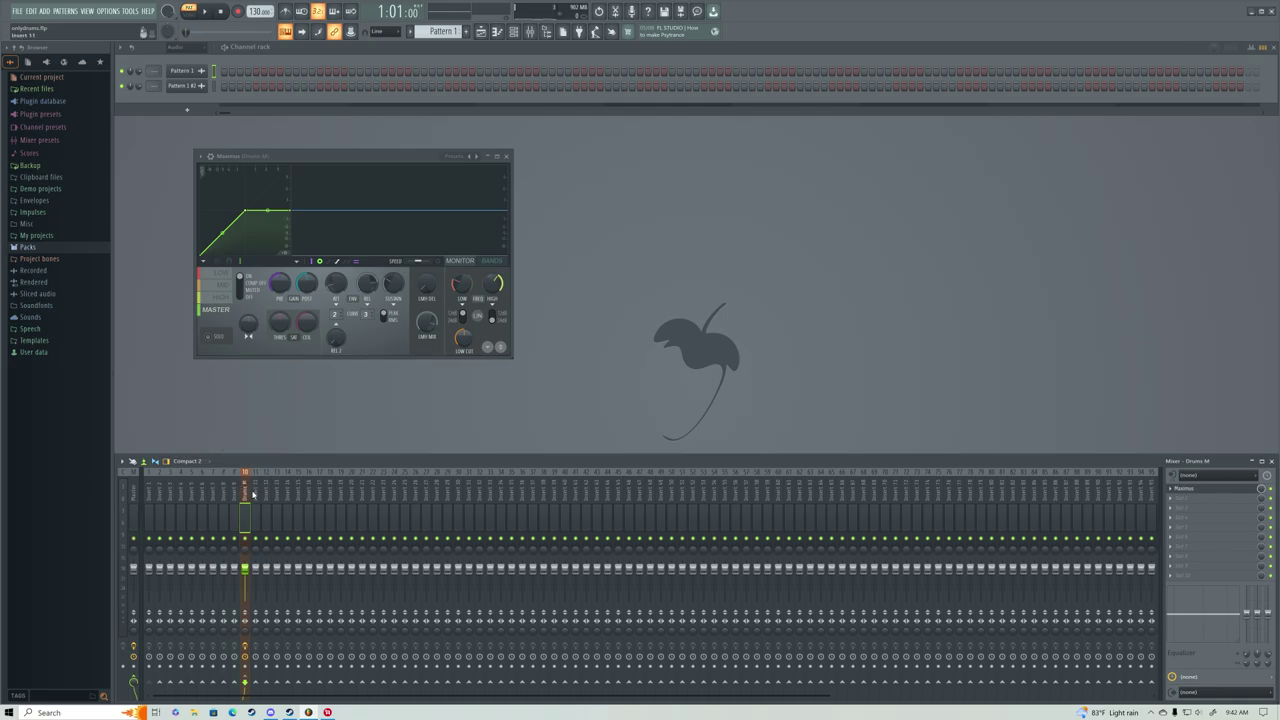
Name mixer insert 11 Drums R and give it an olive-green colour.
{"action": "left_click", "coordinate": [253, 494]}
{"action": "right_click", "coordinate": [254, 505]}
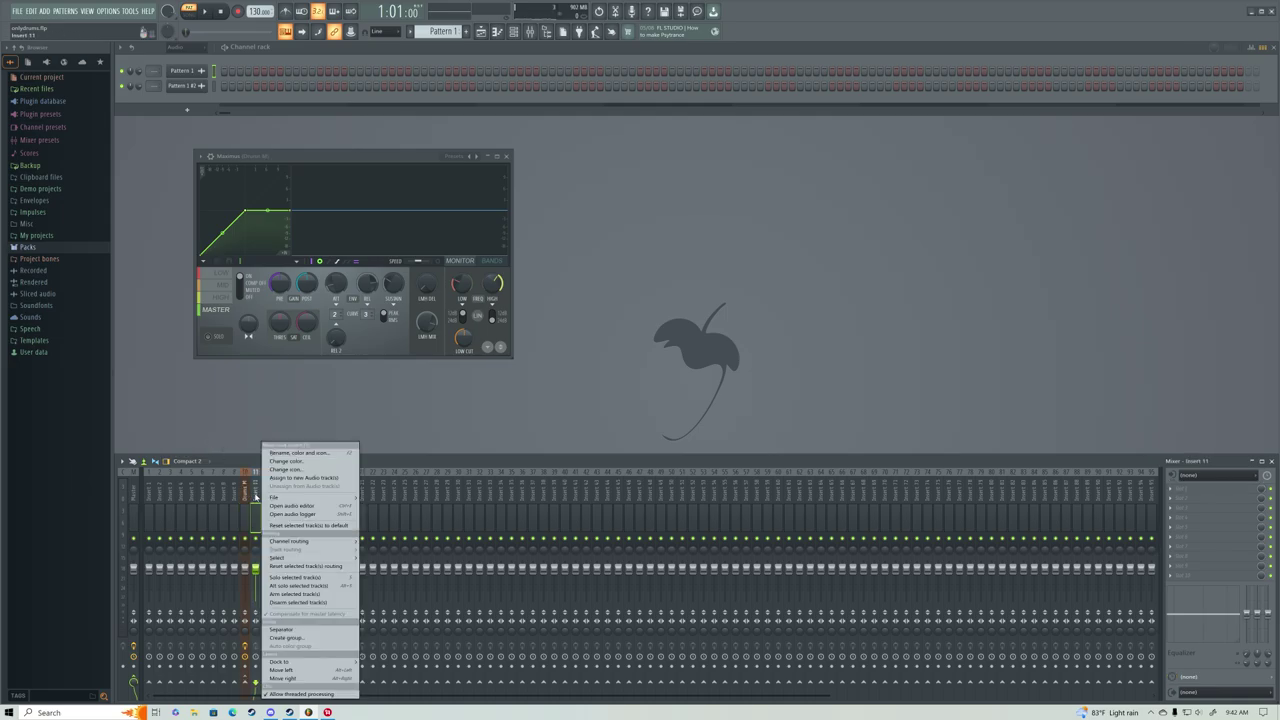
{"action": "left_click", "coordinate": [298, 461]}
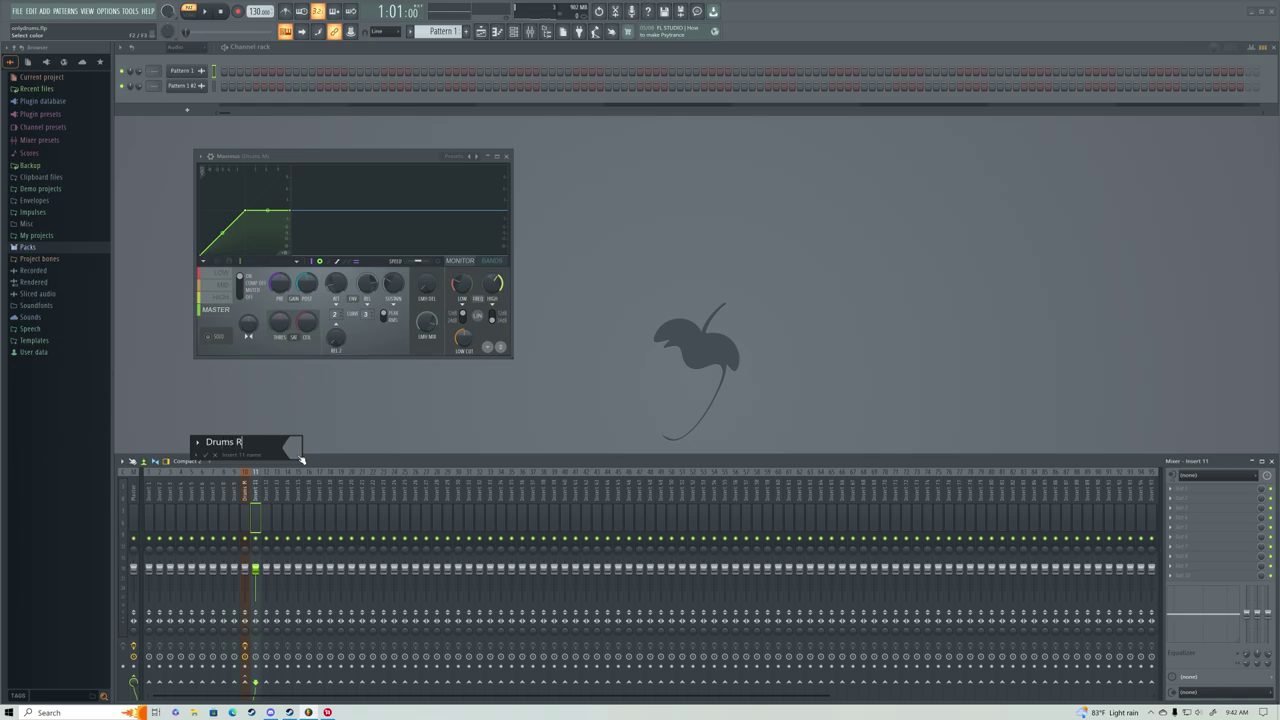
{"action": "left_click", "coordinate": [301, 458]}
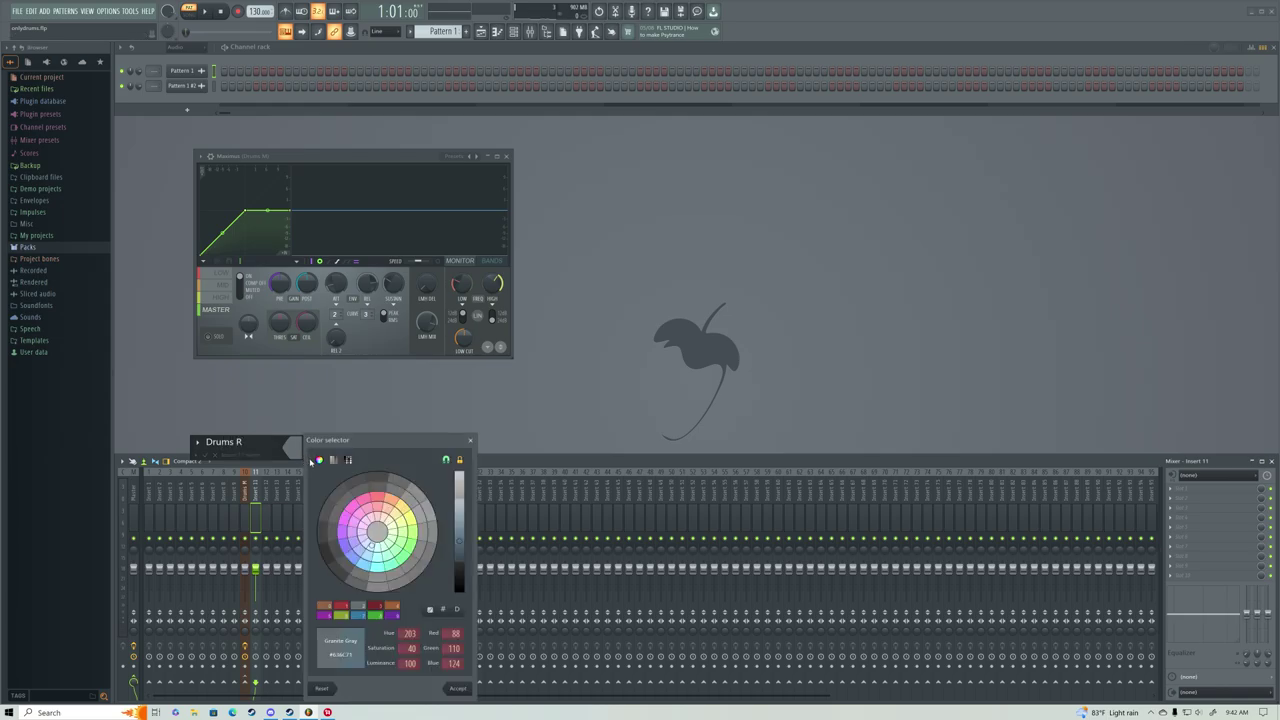
{"action": "left_click", "coordinate": [409, 526]}
{"action": "left_click", "coordinate": [457, 688]}
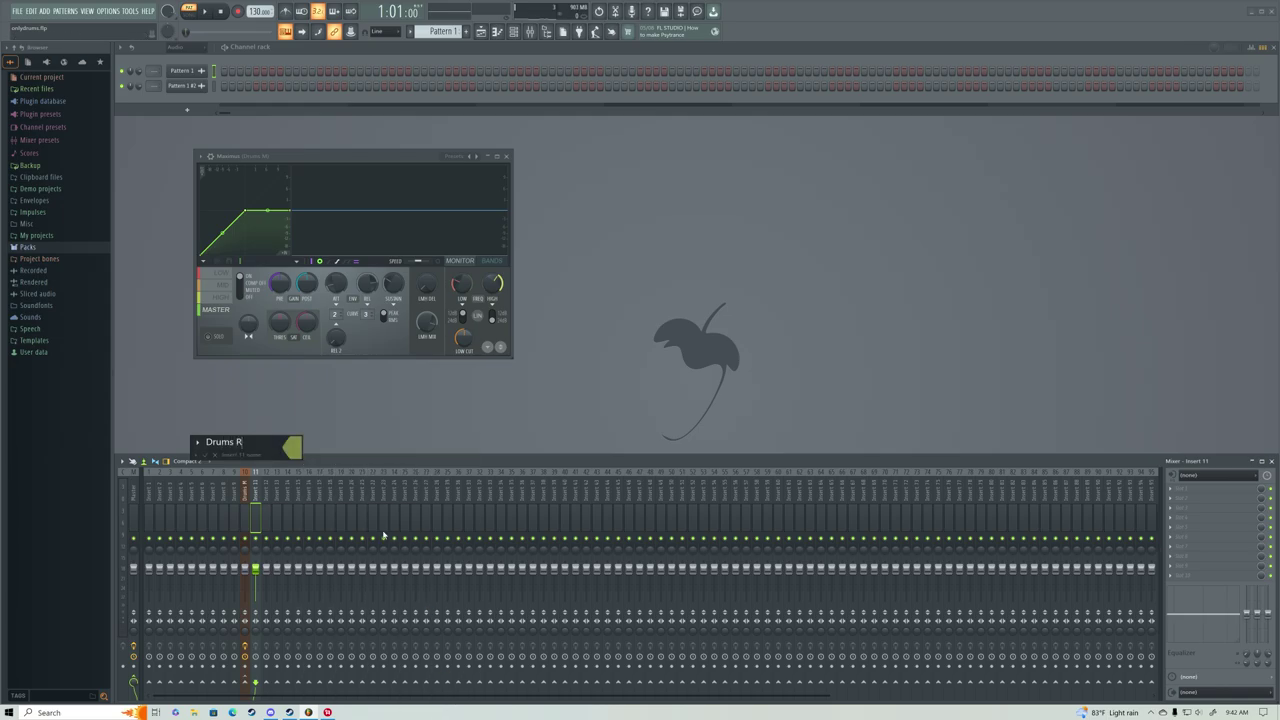
{"action": "left_click", "coordinate": [205, 453]}
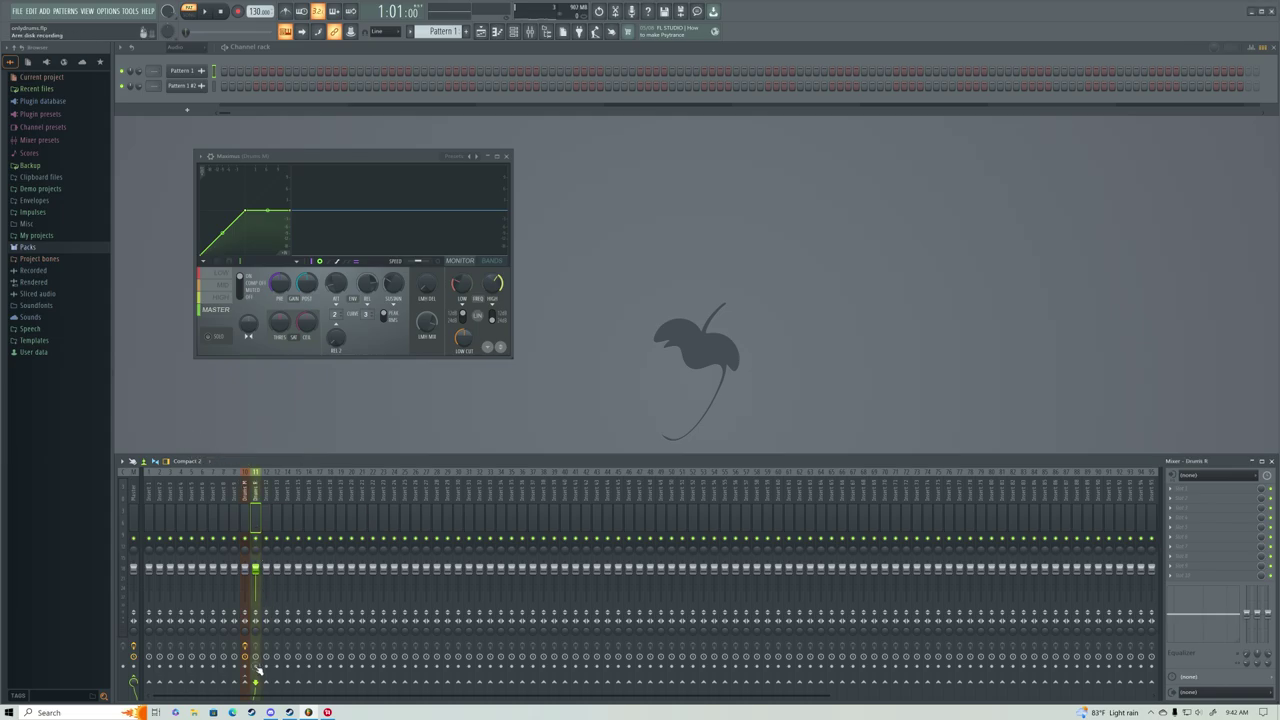
Load Reaktor 6 into Drums R's first FX slot with the Prism FX ensemble.
{"action": "left_click", "coordinate": [150, 497]}
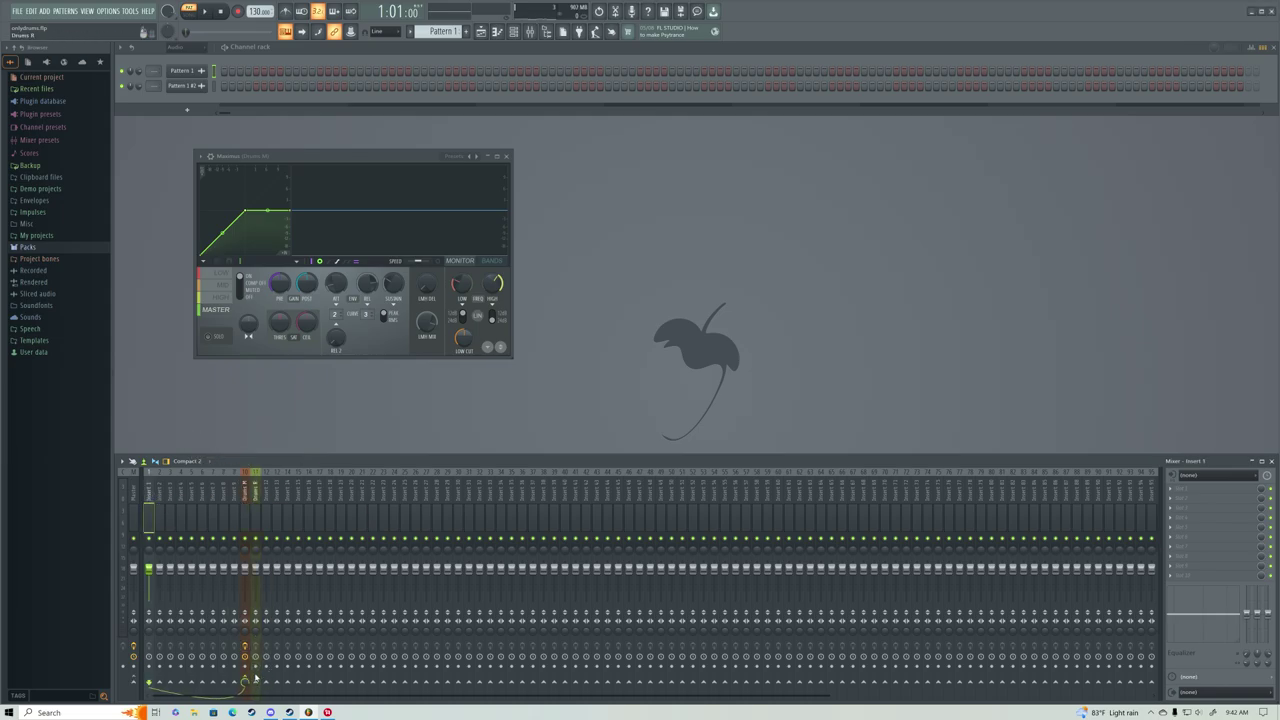
{"action": "left_click", "coordinate": [254, 500]}
{"action": "left_click", "coordinate": [1171, 489]}
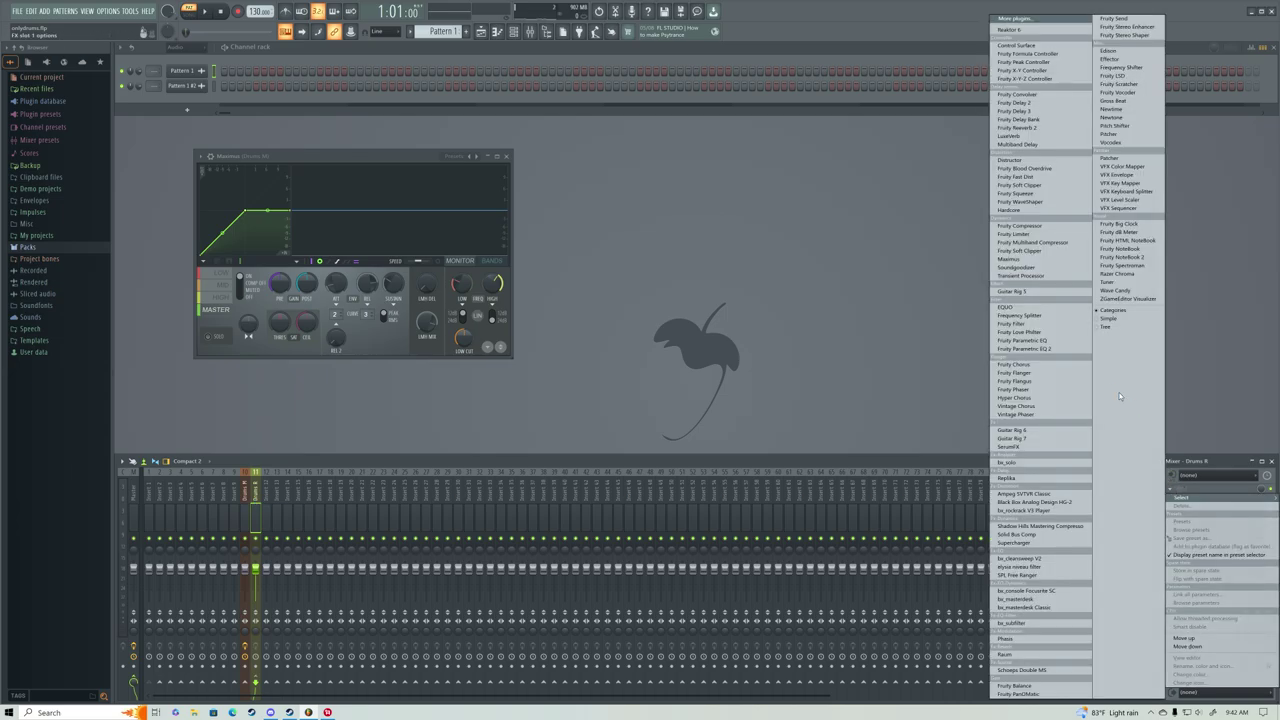
{"action": "left_click", "coordinate": [1008, 29]}
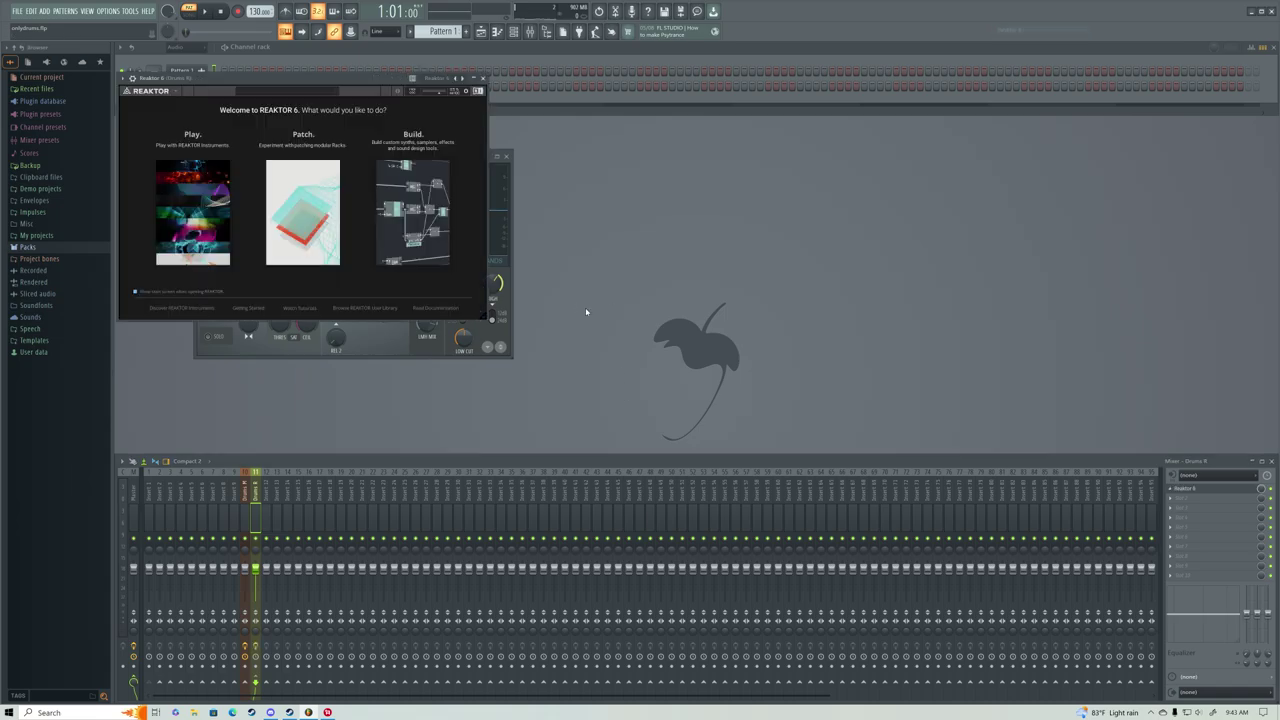
{"action": "left_click", "coordinate": [216, 202]}
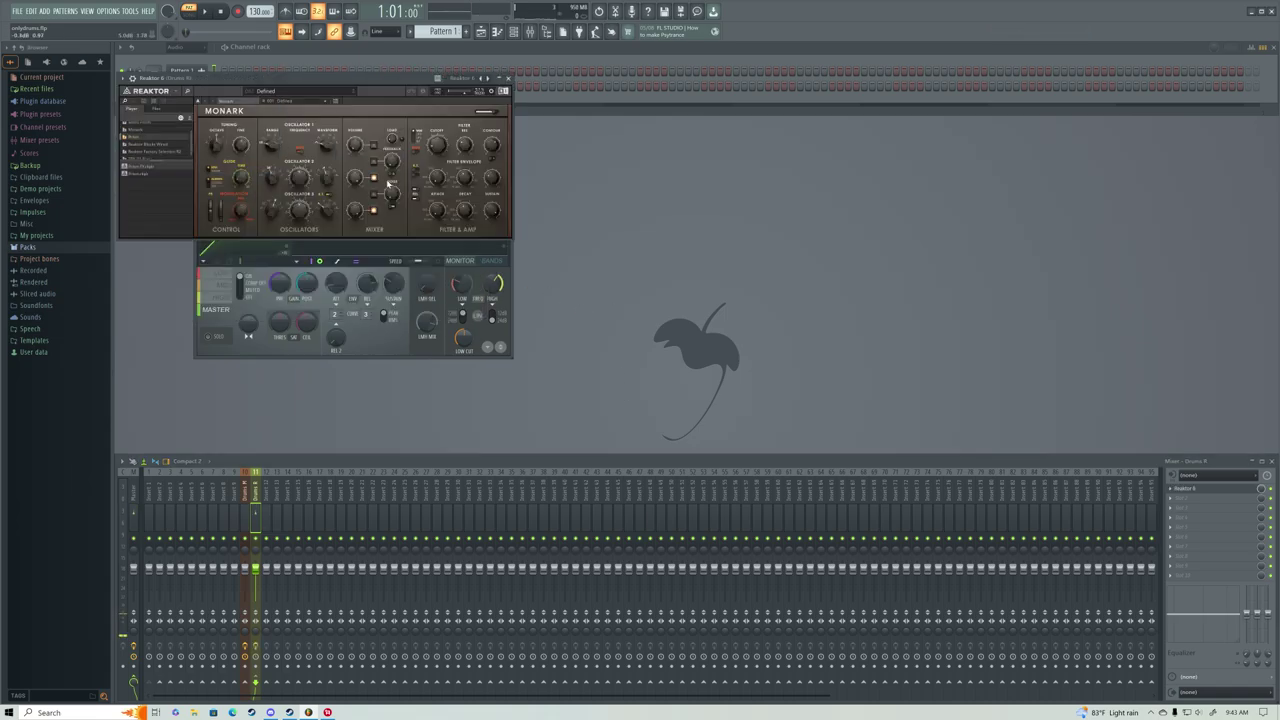
{"action": "left_click", "coordinate": [155, 162]}
{"action": "double_click", "coordinate": [147, 168]}
Start playback and choose the Pitch-Drum preset in Prism FX.
{"action": "left_click", "coordinate": [391, 110]}
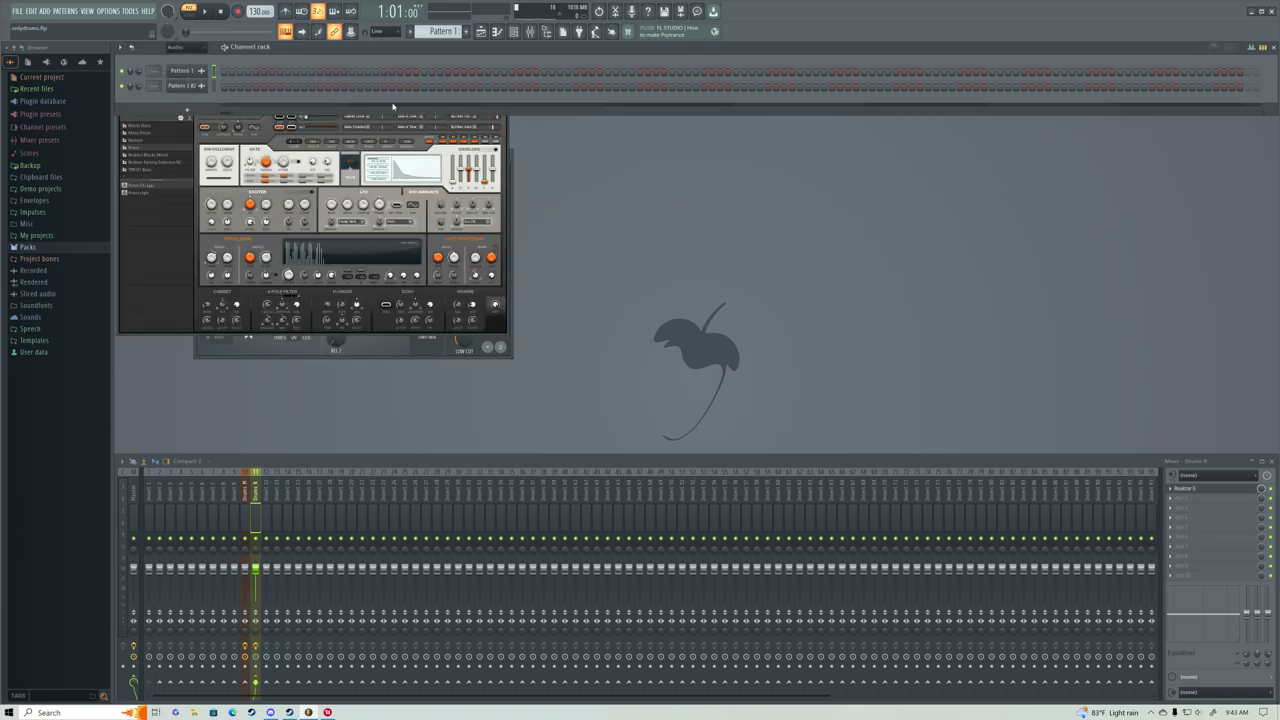
{"action": "left_click", "coordinate": [437, 191]}
{"action": "left_click_drag", "start_coordinate": [349, 78], "coordinate": [566, 129]}
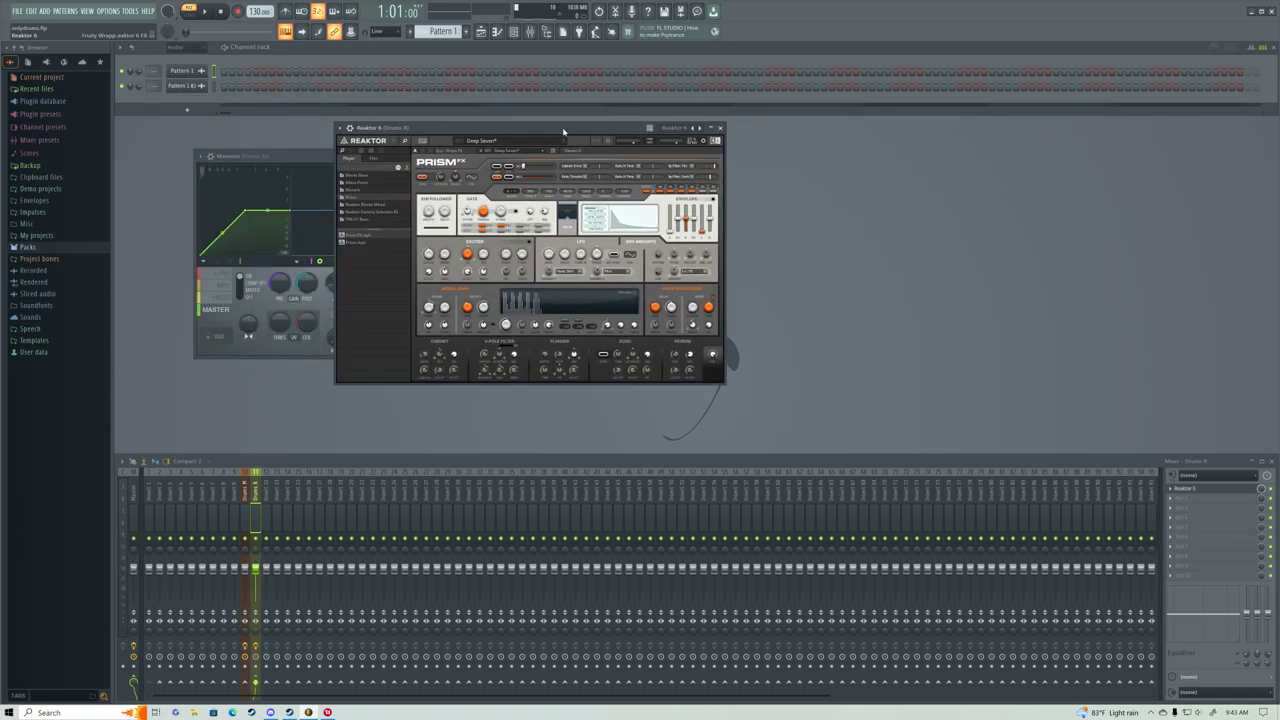
{"action": "key", "text": "space"}
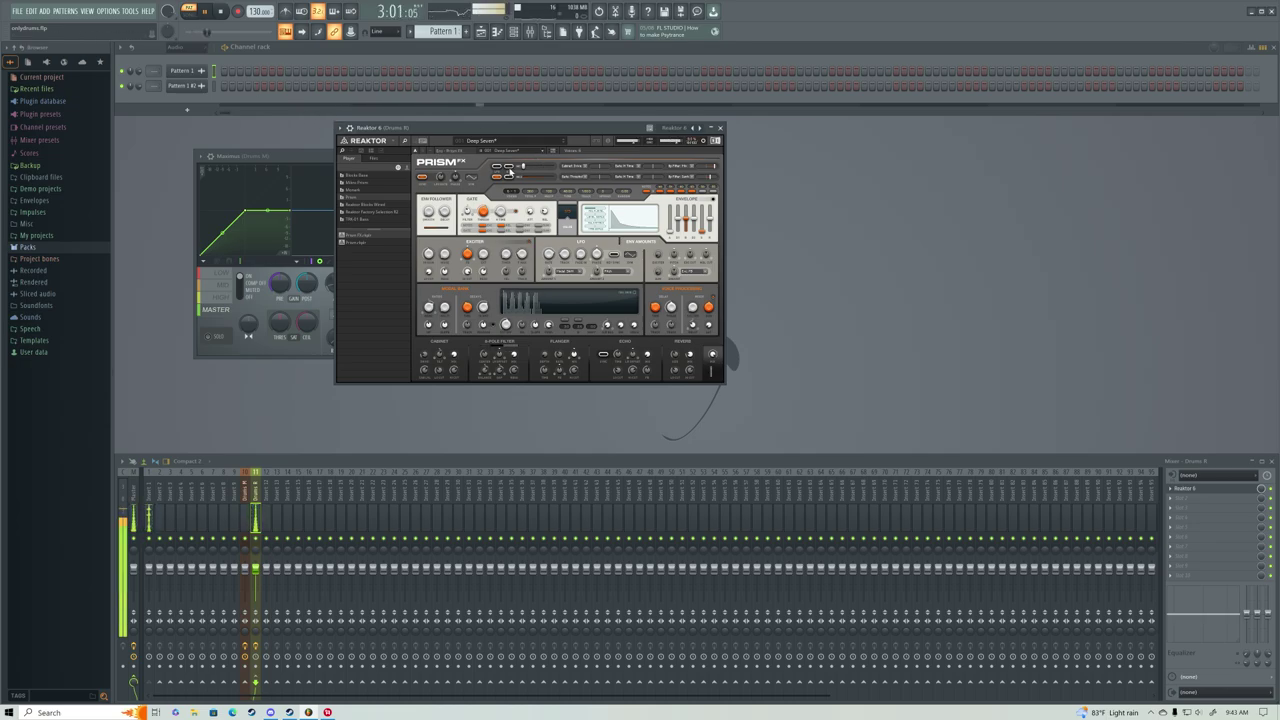
{"action": "left_click", "coordinate": [546, 143]}
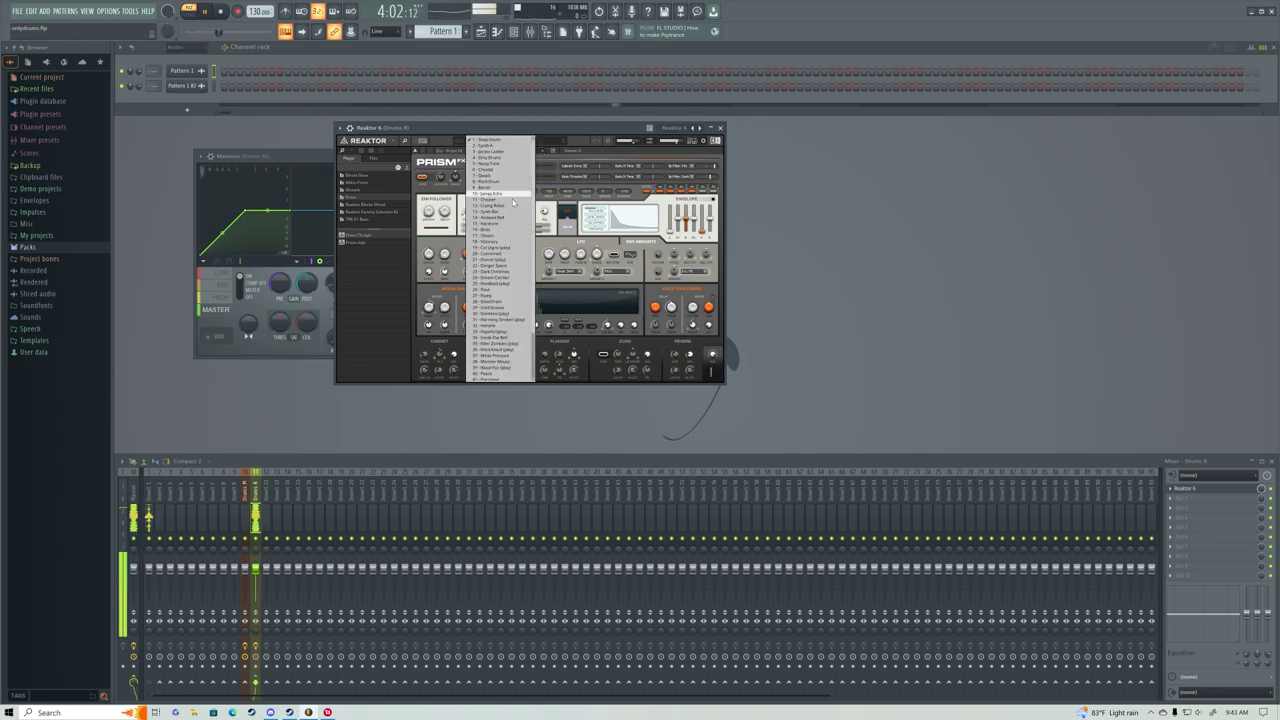
{"action": "scroll", "coordinate": [505, 232], "scroll_direction": "down", "scroll_amount": 3}
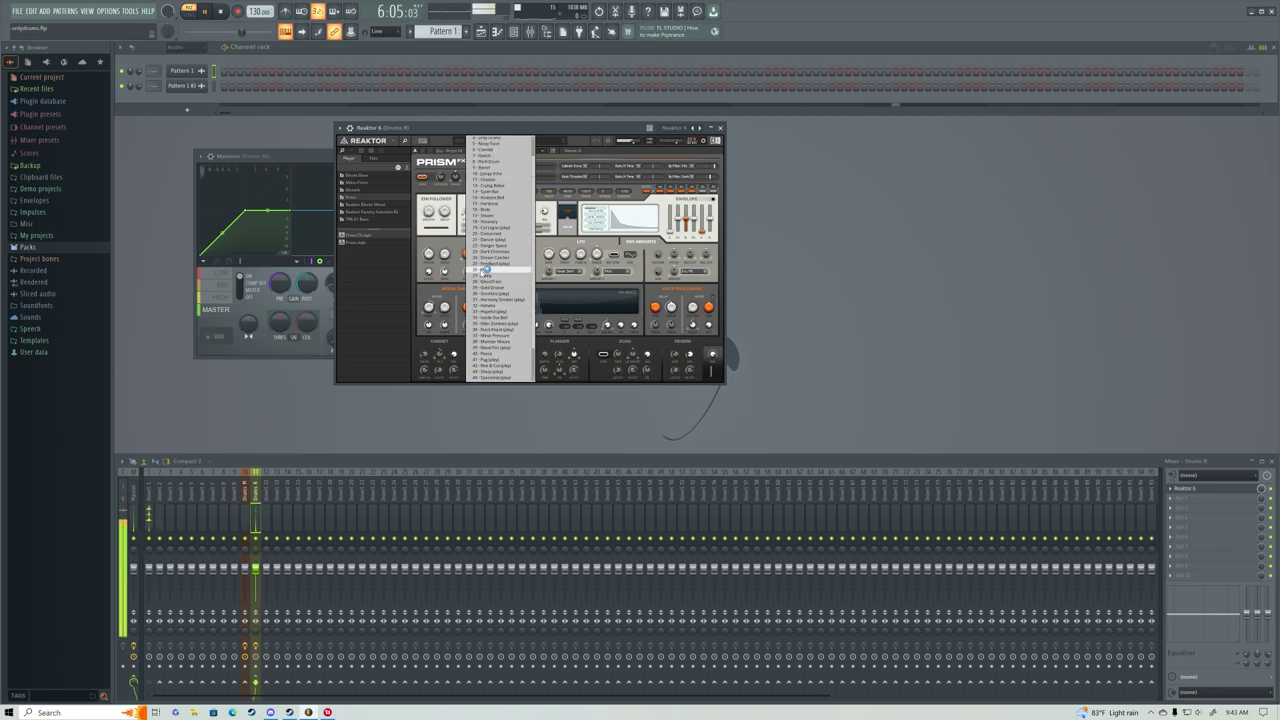
{"action": "scroll", "coordinate": [497, 265], "scroll_direction": "up", "scroll_amount": 3}
{"action": "left_click", "coordinate": [491, 182]}
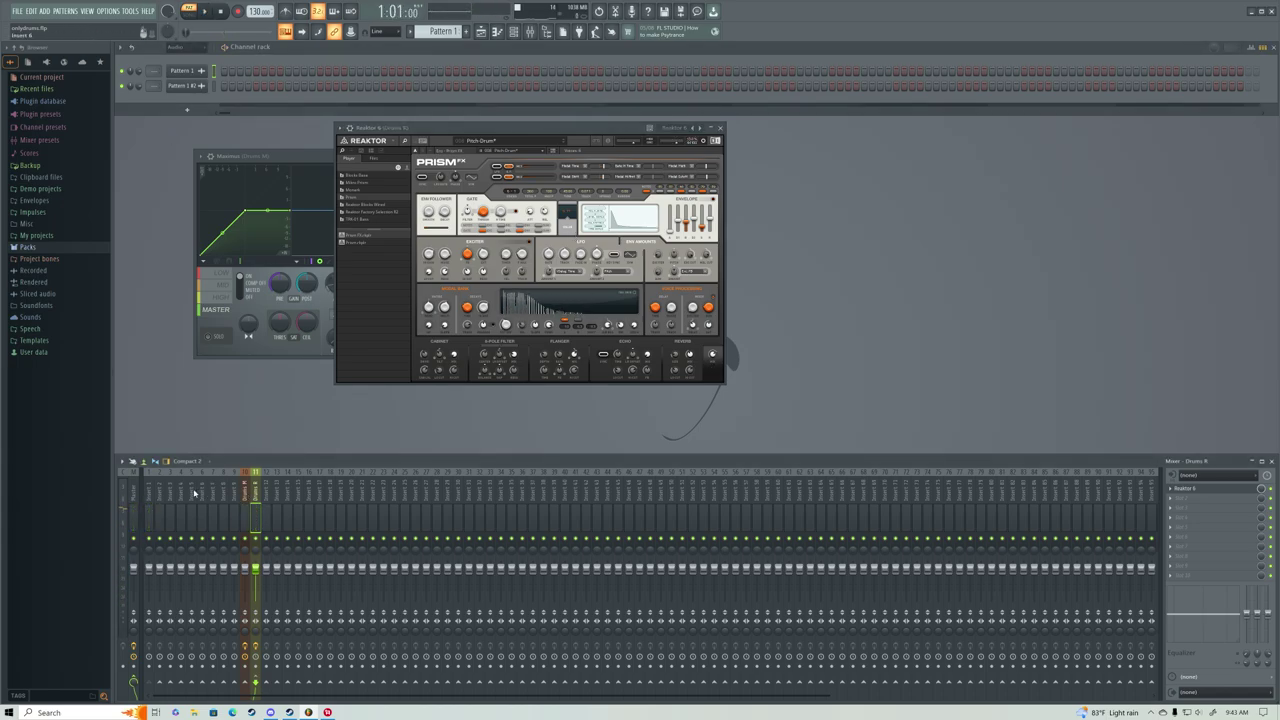
Quick render the Reaktor-processed pattern into a new Pattern 1 #3 audio clip.
{"action": "left_click", "coordinate": [150, 500]}
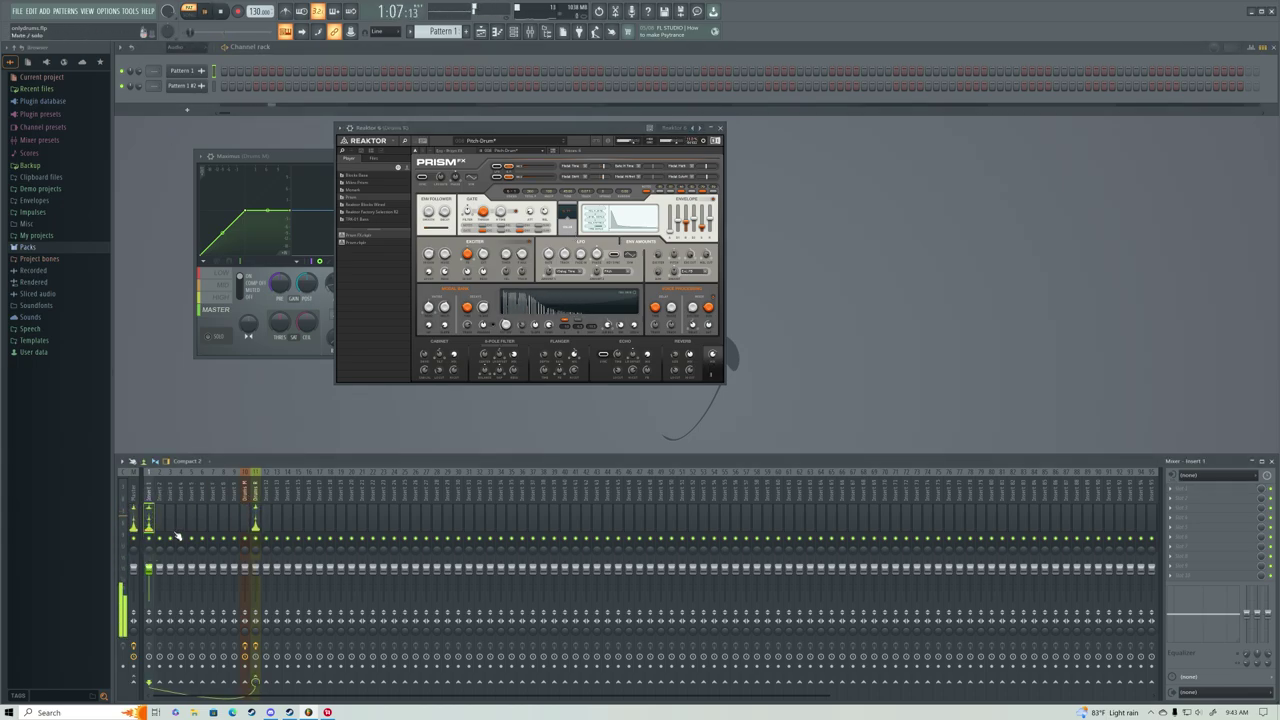
{"action": "left_click", "coordinate": [255, 535]}
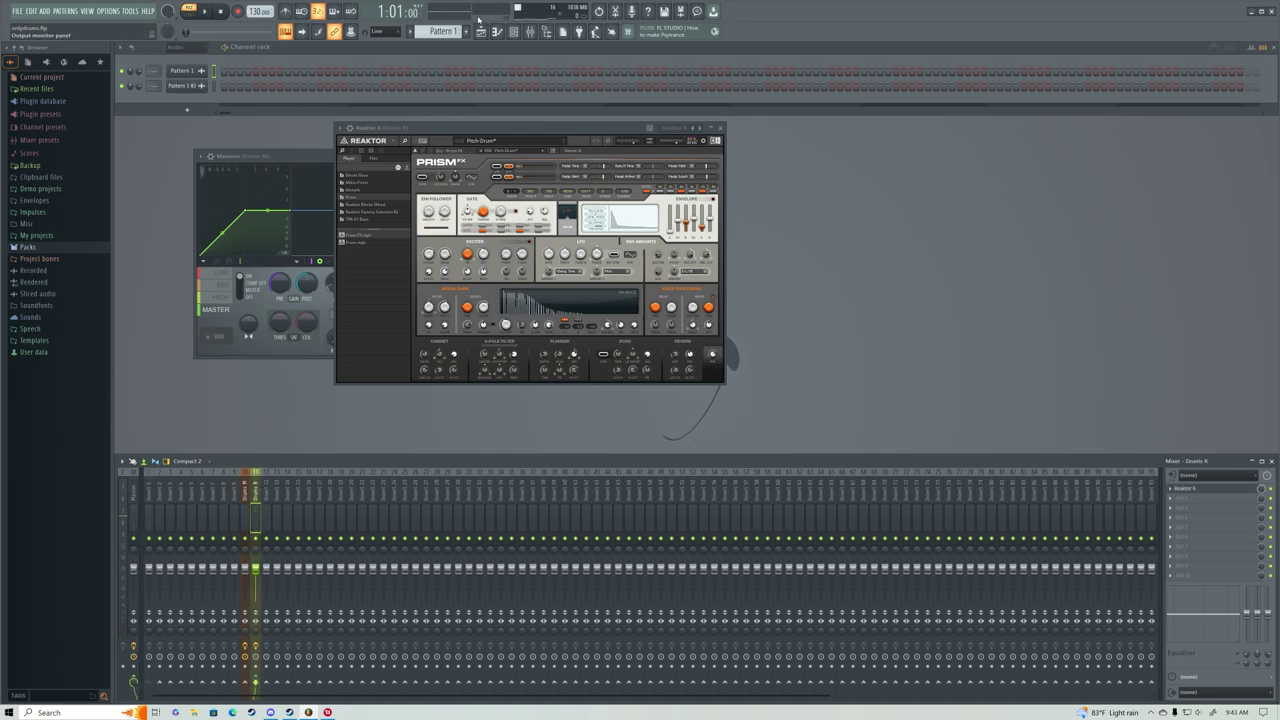
{"action": "left_click", "coordinate": [445, 31]}
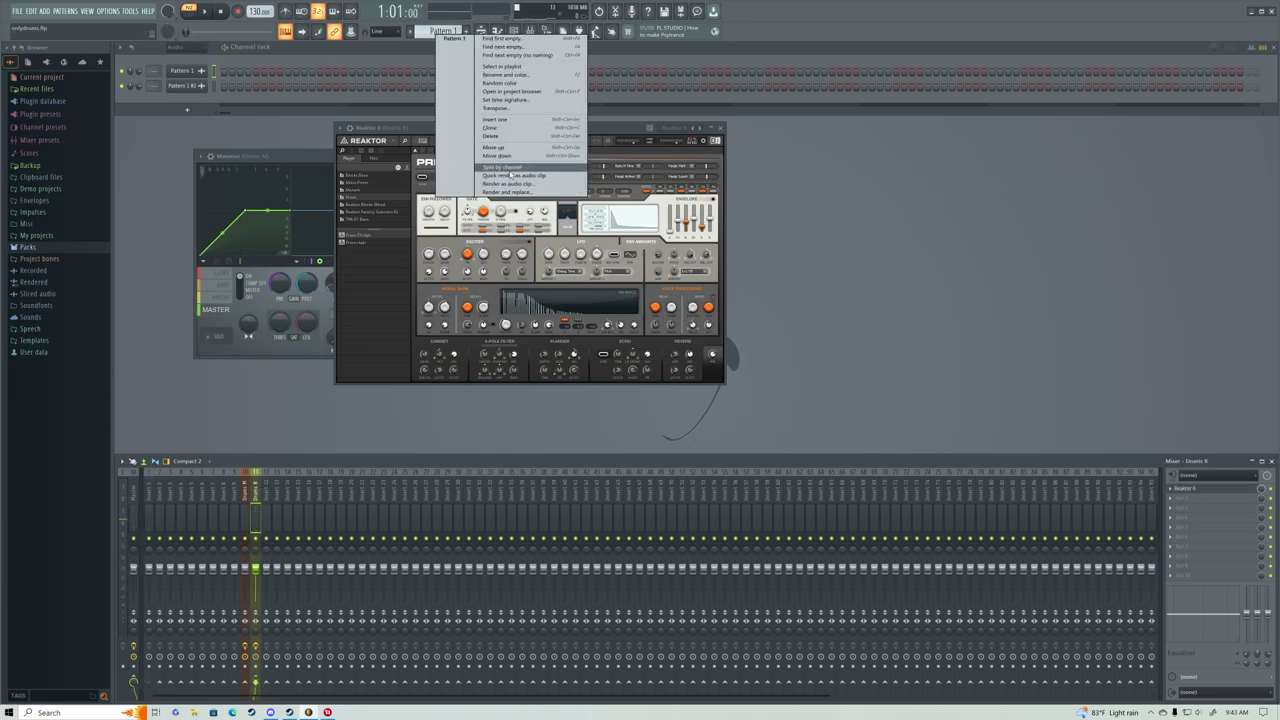
{"action": "left_click", "coordinate": [511, 176]}
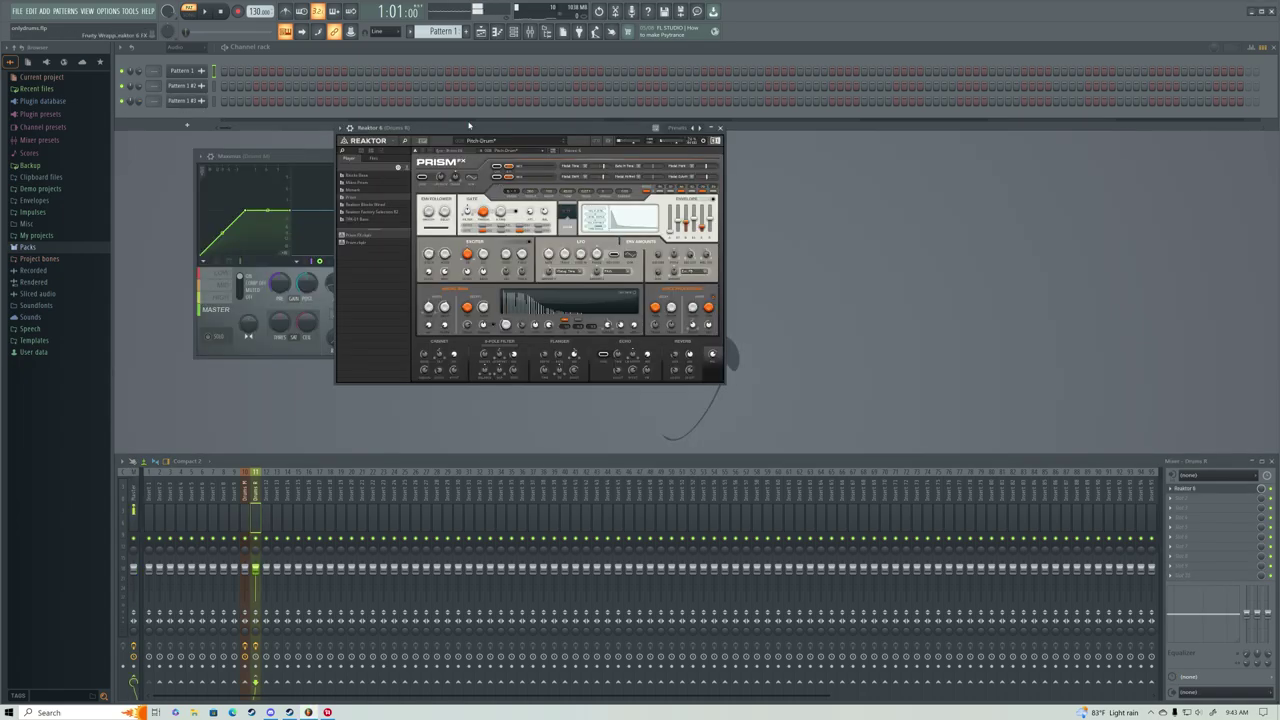
Audition Pattern 1 #3 on Track 1 at bar 1 in the Playlist, then remove it.
{"action": "left_click", "coordinate": [481, 31]}
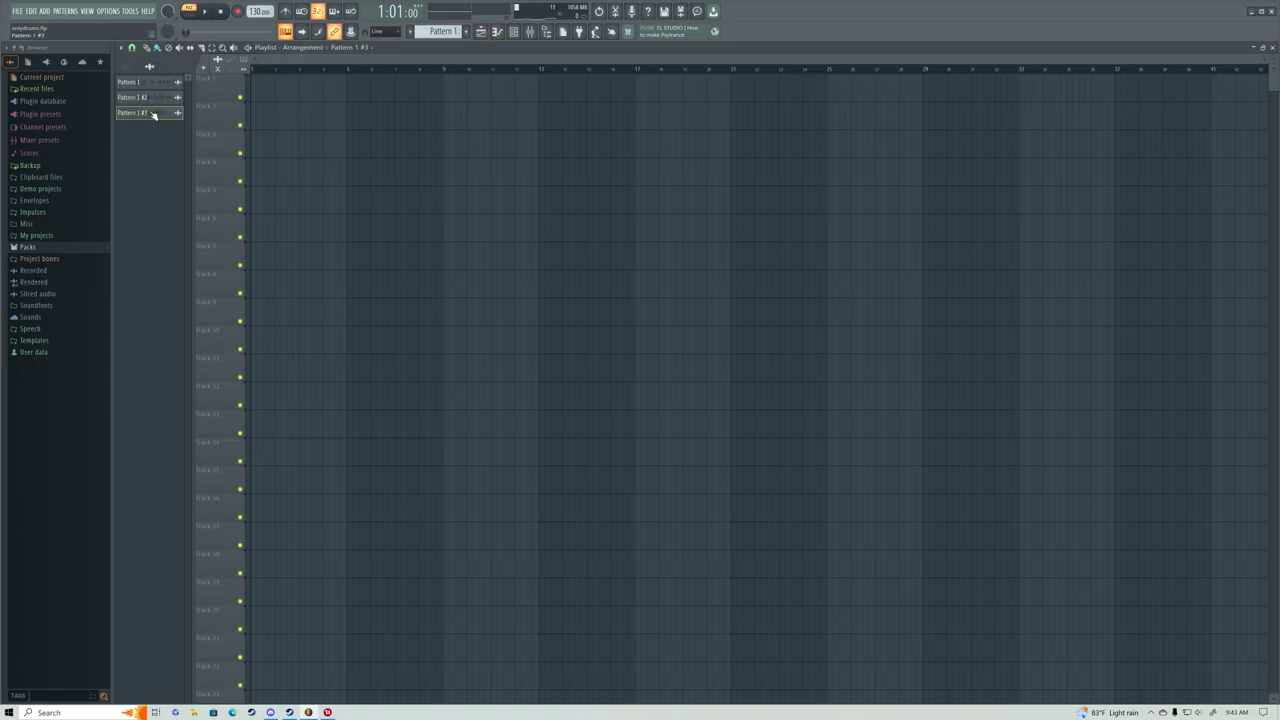
{"action": "left_click_drag", "start_coordinate": [153, 114], "coordinate": [258, 86]}
{"action": "key", "text": "space"}
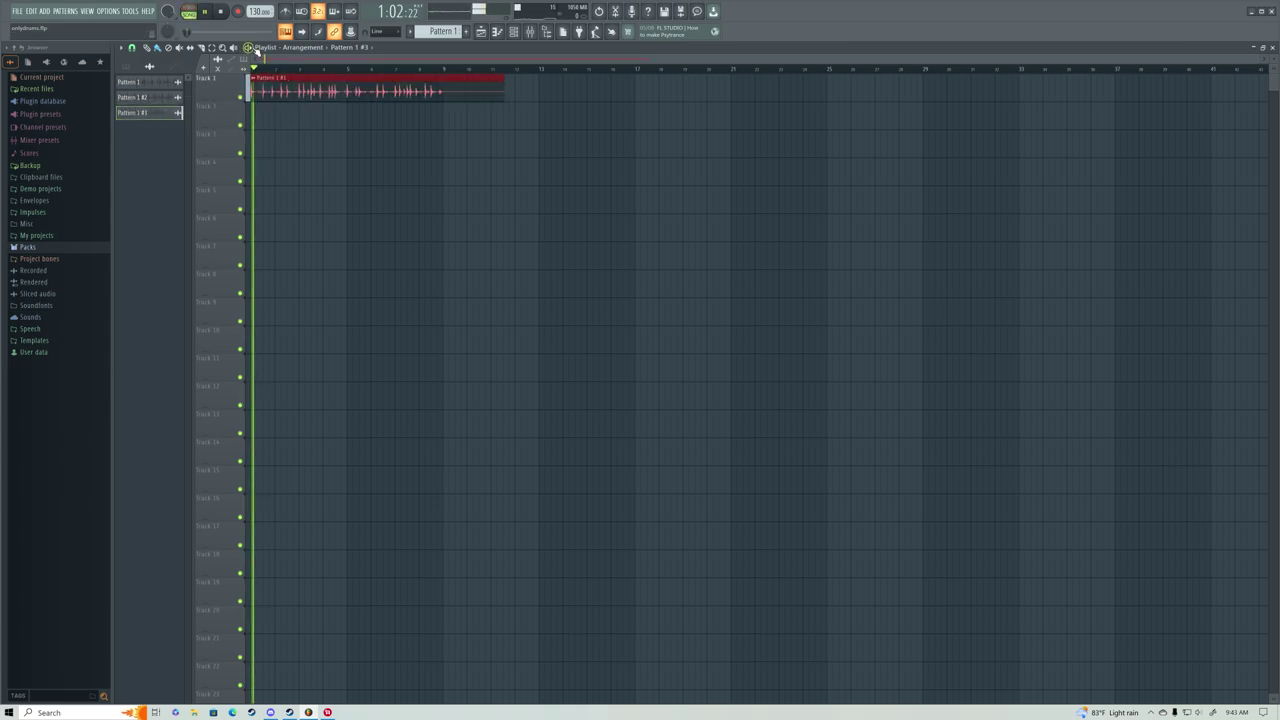
{"action": "key", "text": "space"}
{"action": "key", "text": "ctrl+z"}
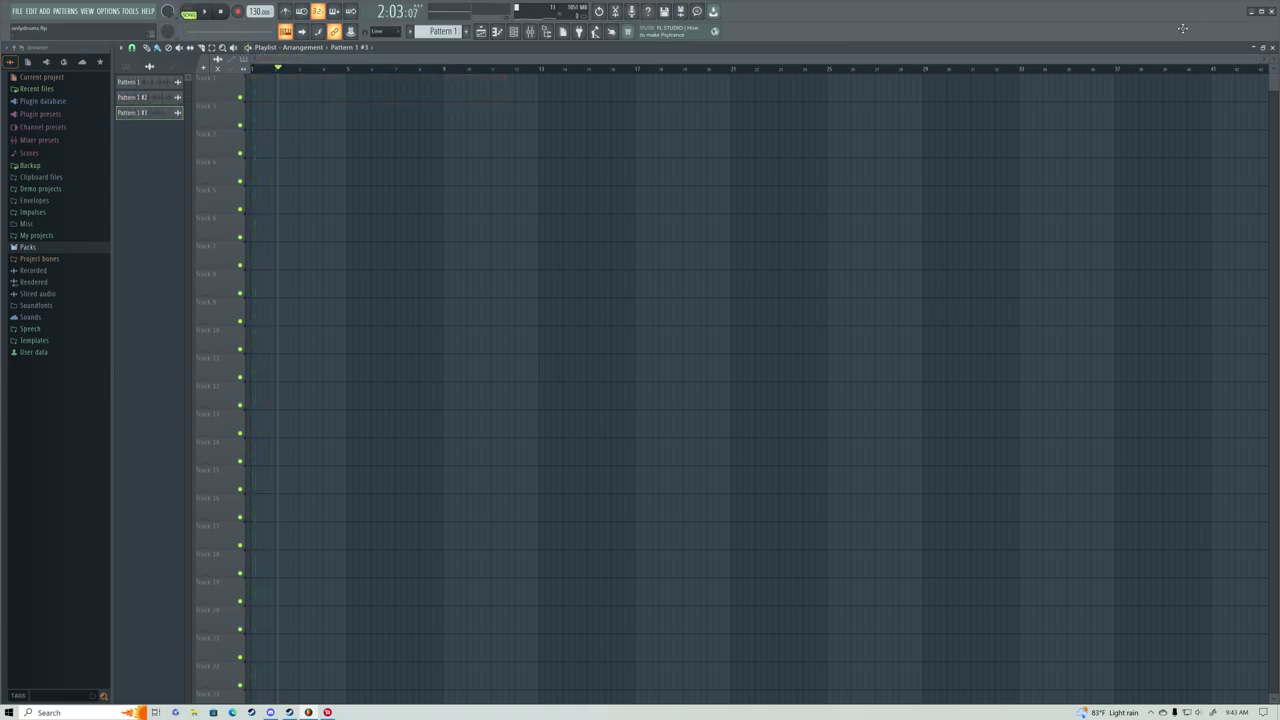
{"action": "left_click", "coordinate": [1253, 47]}
Try the Shoom preset in Prism FX during playback, briefly checking the Kontakt piano roll.
{"action": "left_click", "coordinate": [610, 141]}
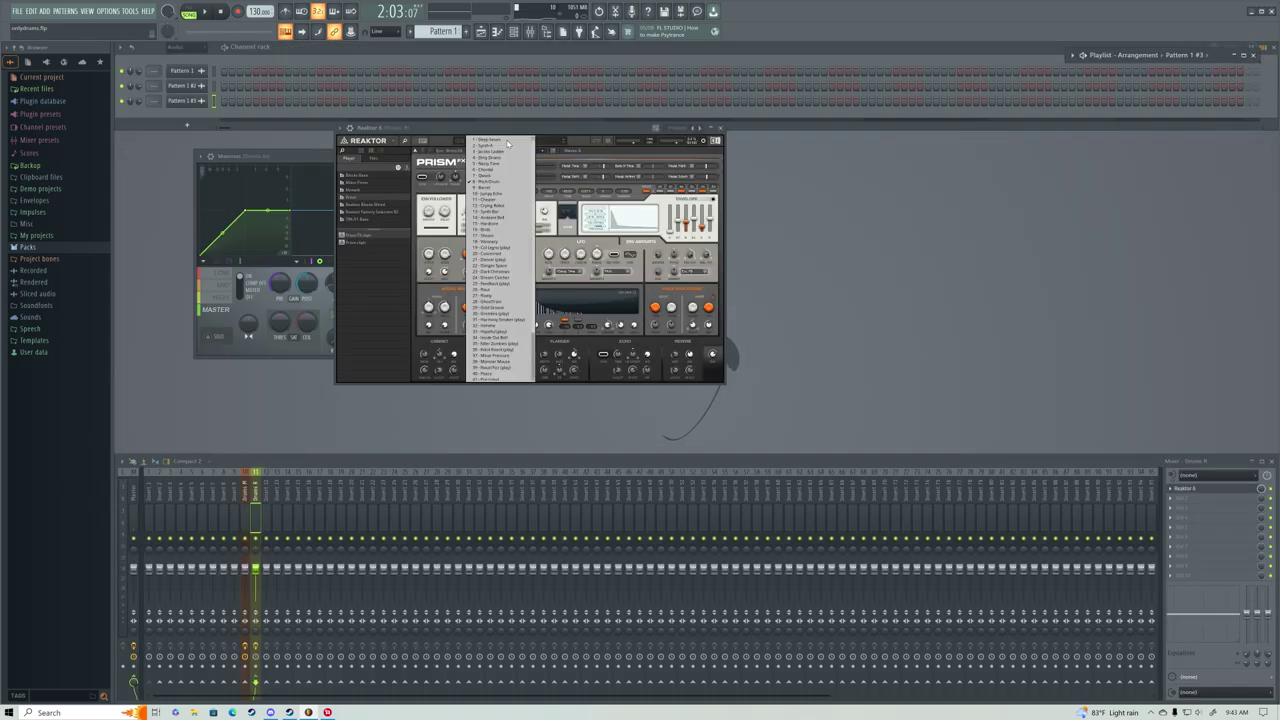
{"action": "left_click", "coordinate": [500, 237]}
{"action": "key", "text": "space"}
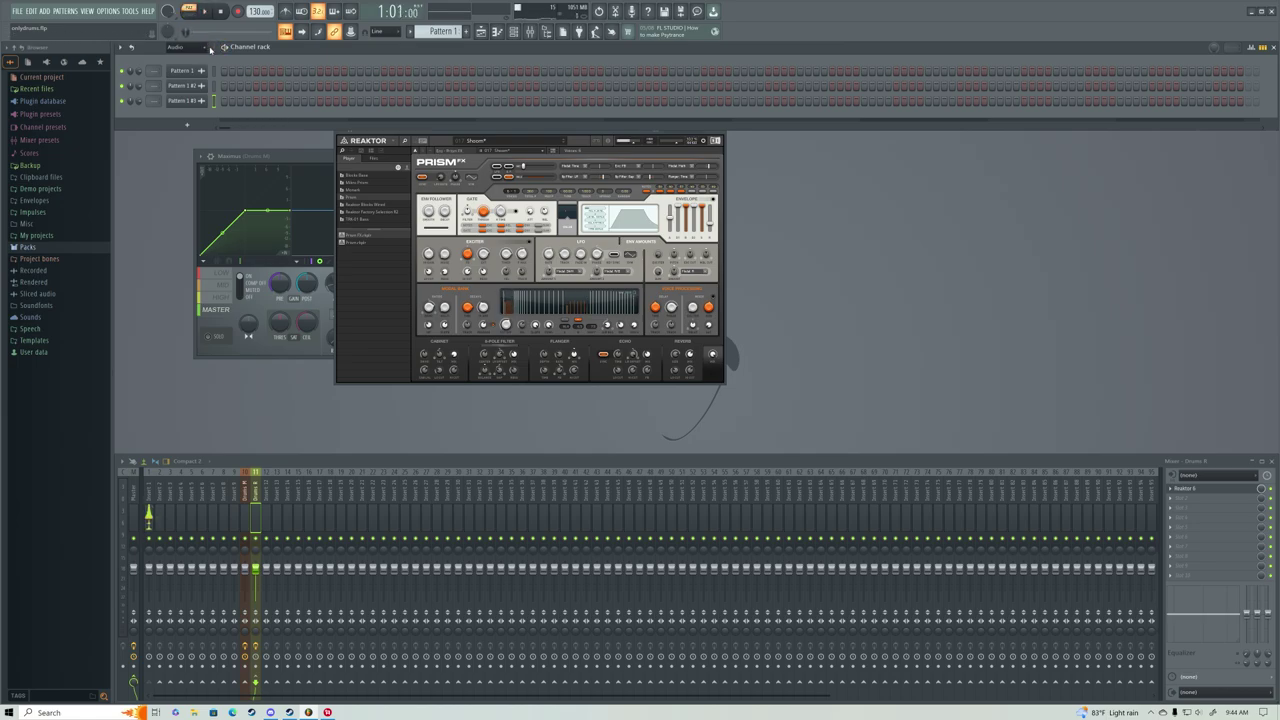
{"action": "left_click", "coordinate": [175, 47]}
{"action": "left_click", "coordinate": [186, 58]}
{"action": "left_click", "coordinate": [228, 76]}
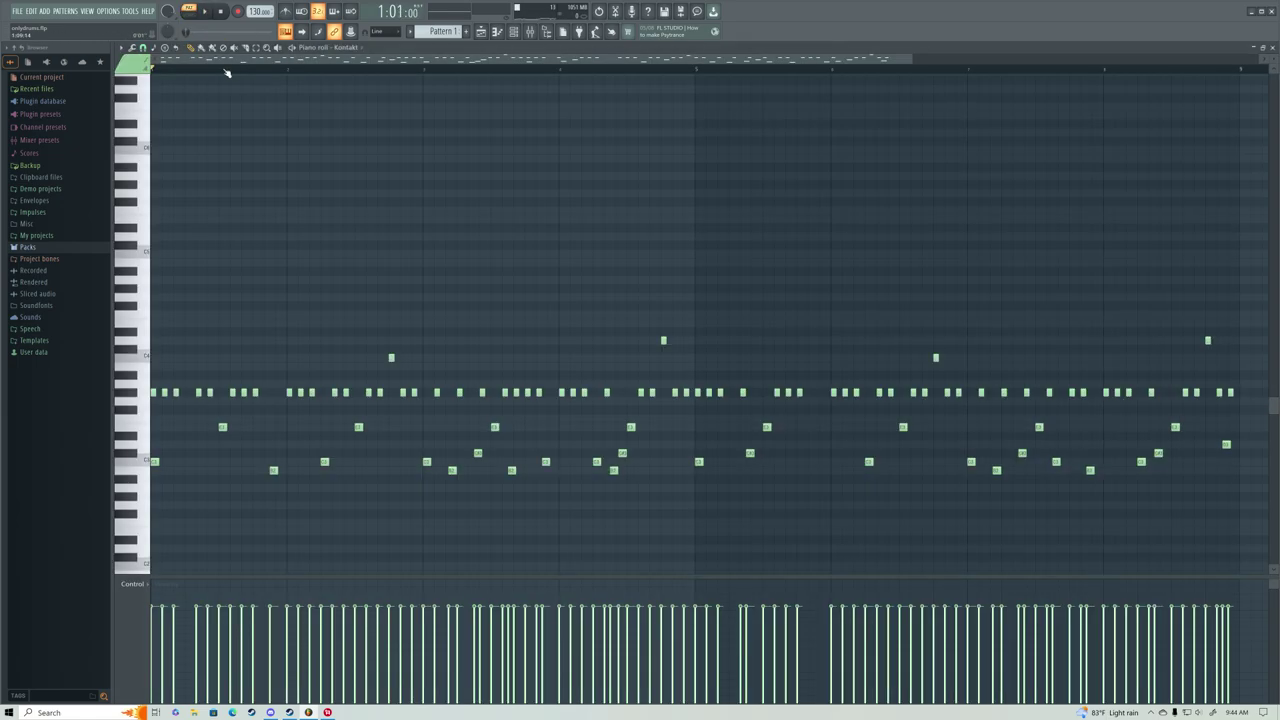
{"action": "key", "text": "Escape"}
{"action": "key", "text": "space"}
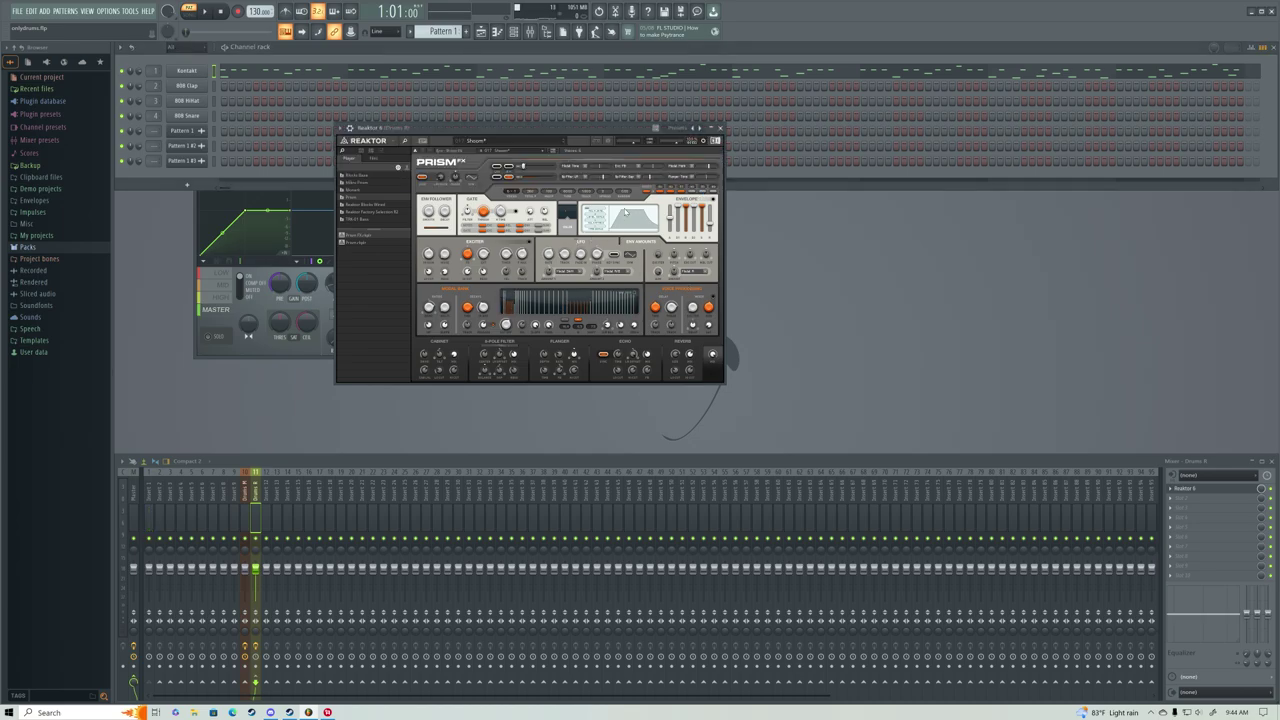
Load the Cheater snapshot in Prism and play the drums through it.
{"action": "left_click", "coordinate": [476, 141]}
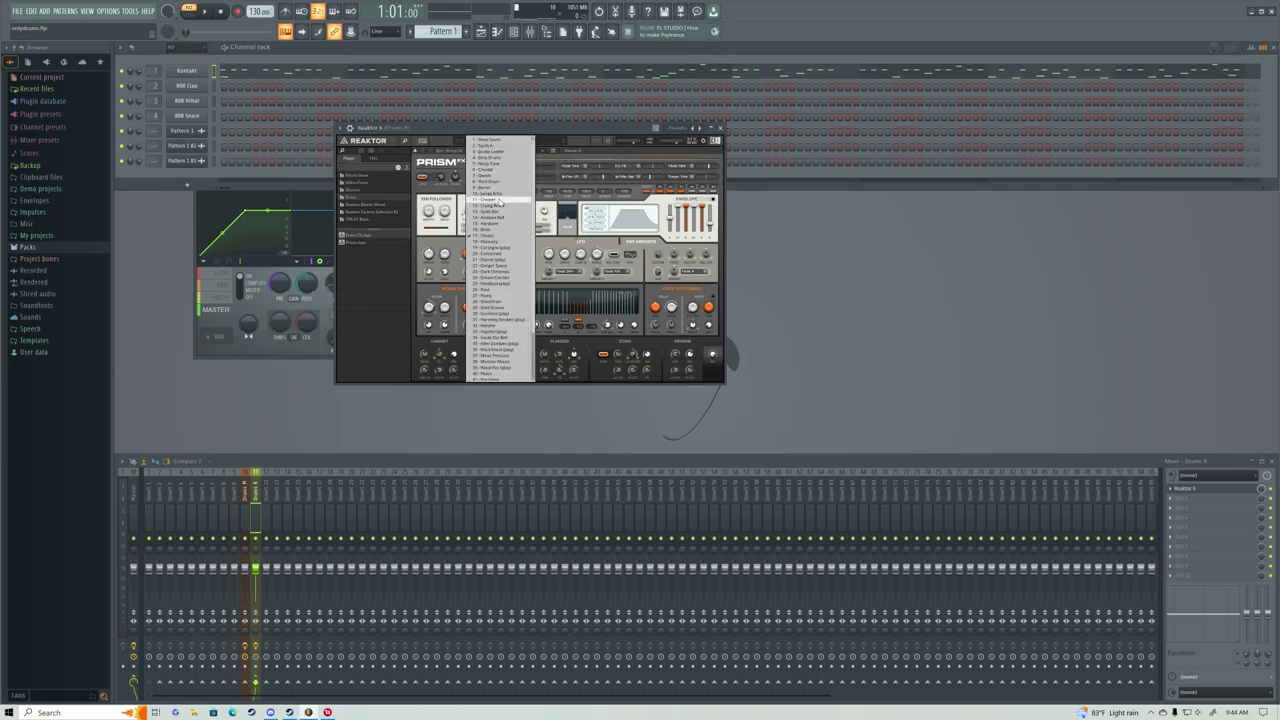
{"action": "left_click", "coordinate": [500, 201]}
{"action": "key", "text": "space"}
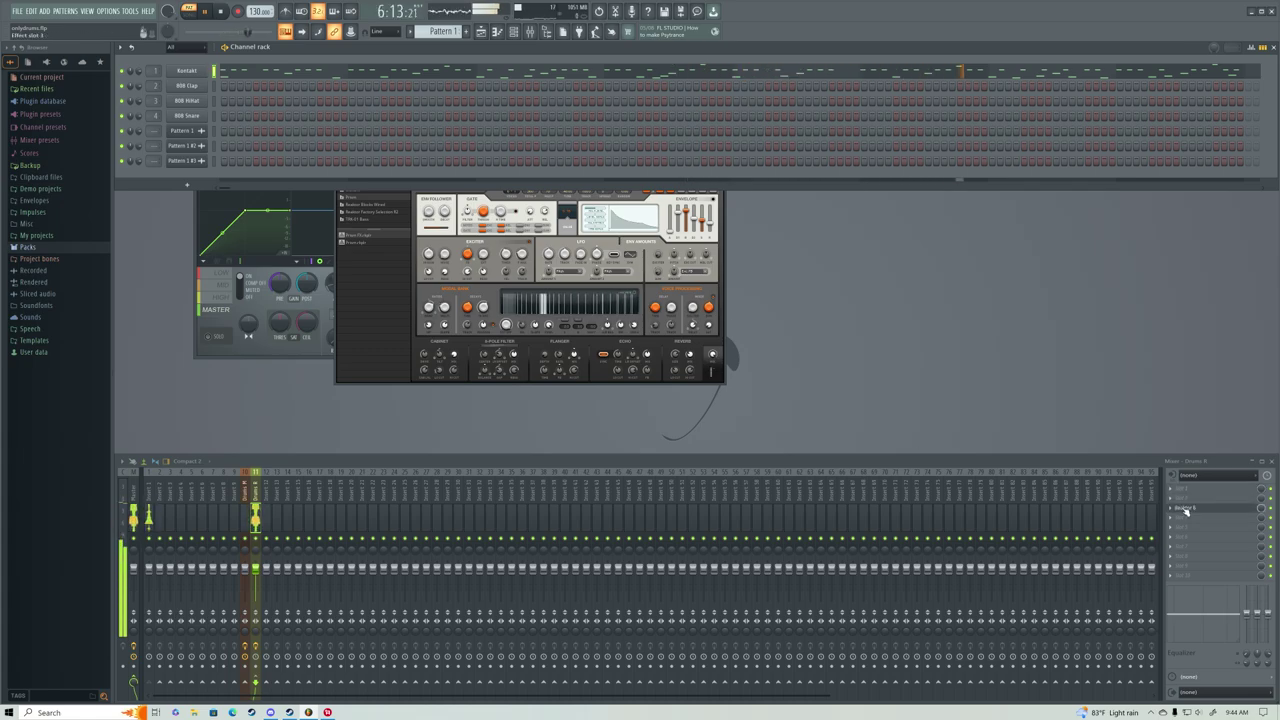
Add Fruity Parametric EQ 2 to Drums R, cutting the lows and rolling off the highs.
{"action": "left_click", "coordinate": [1172, 495]}
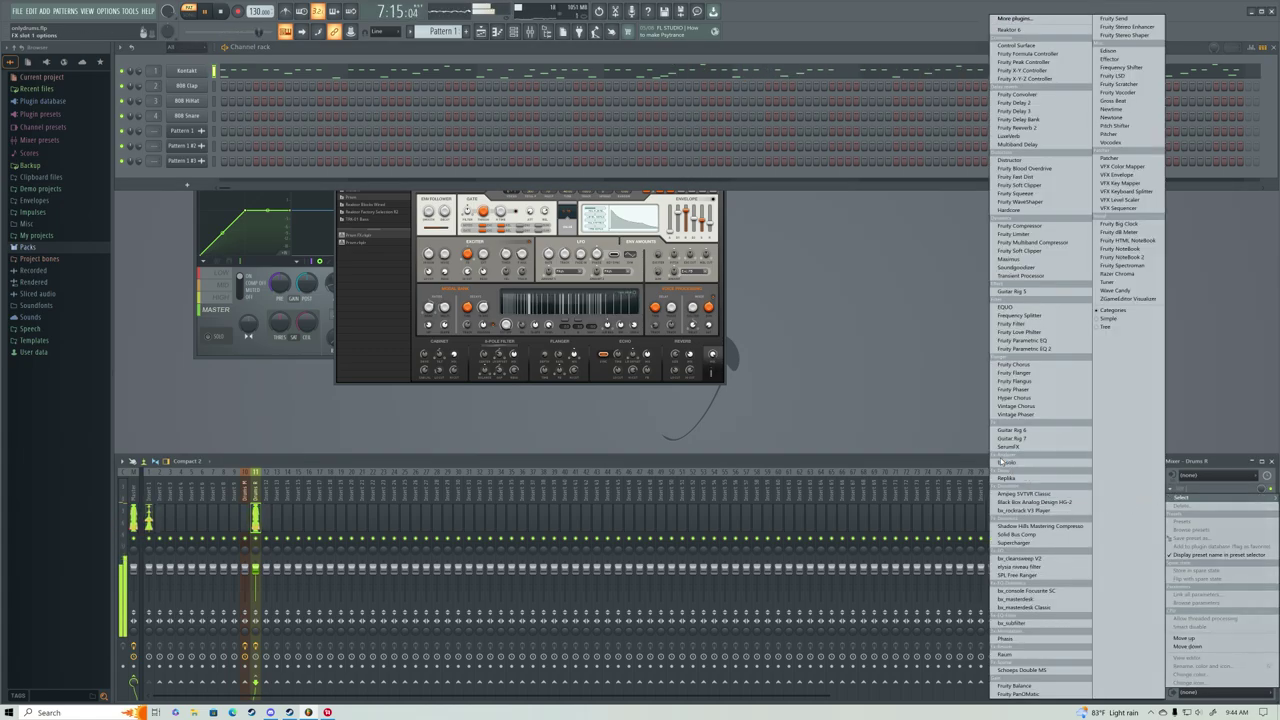
{"action": "left_click", "coordinate": [1022, 348]}
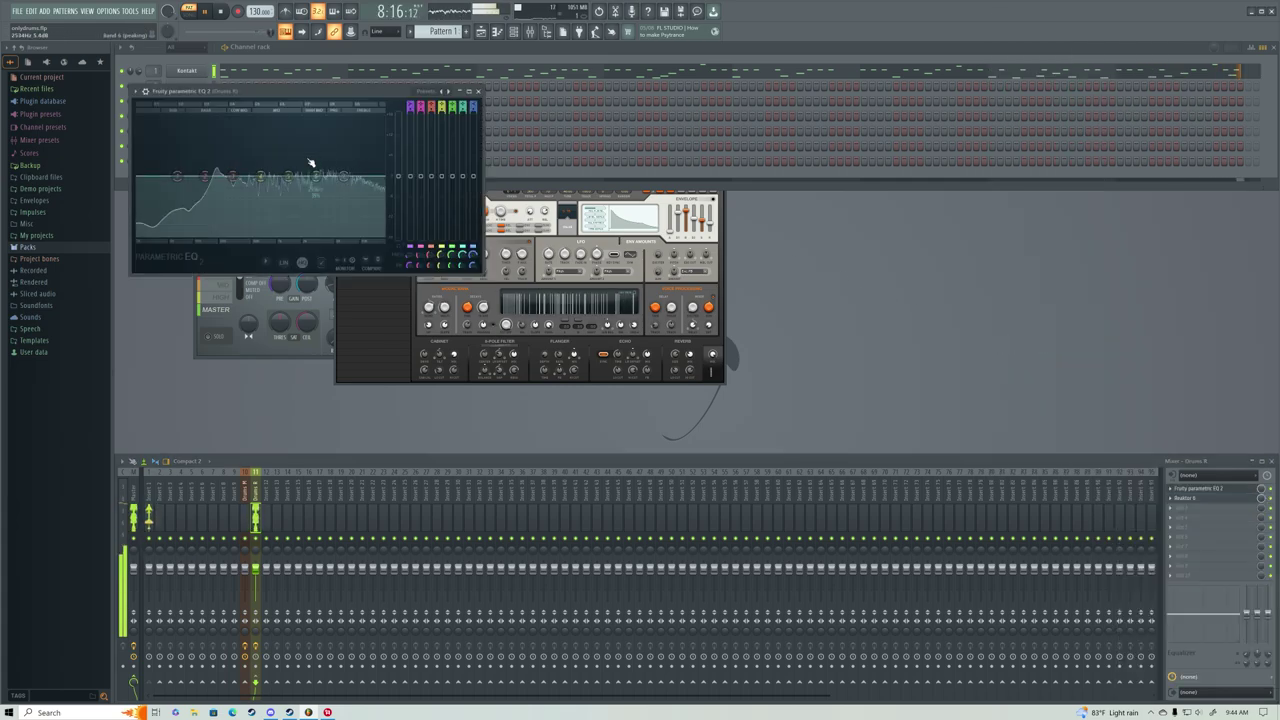
{"action": "left_click_drag", "start_coordinate": [177, 176], "coordinate": [225, 232]}
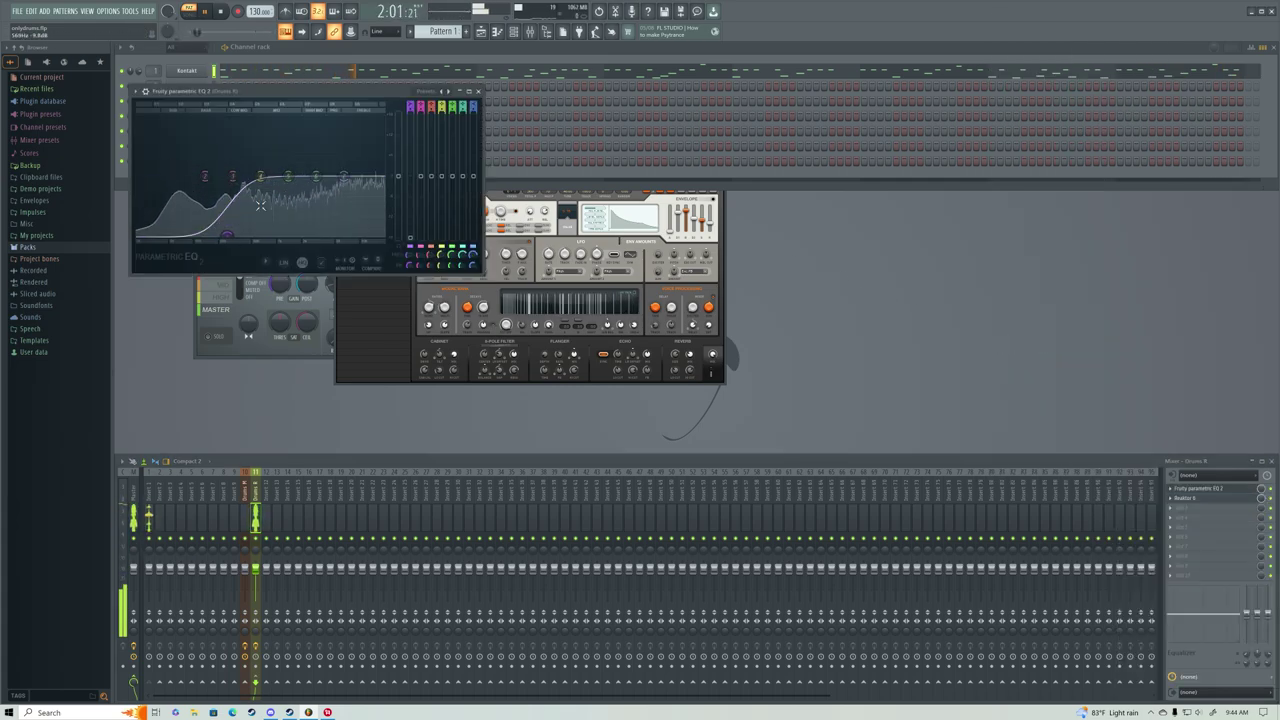
{"action": "left_click_drag", "start_coordinate": [343, 176], "coordinate": [299, 221]}
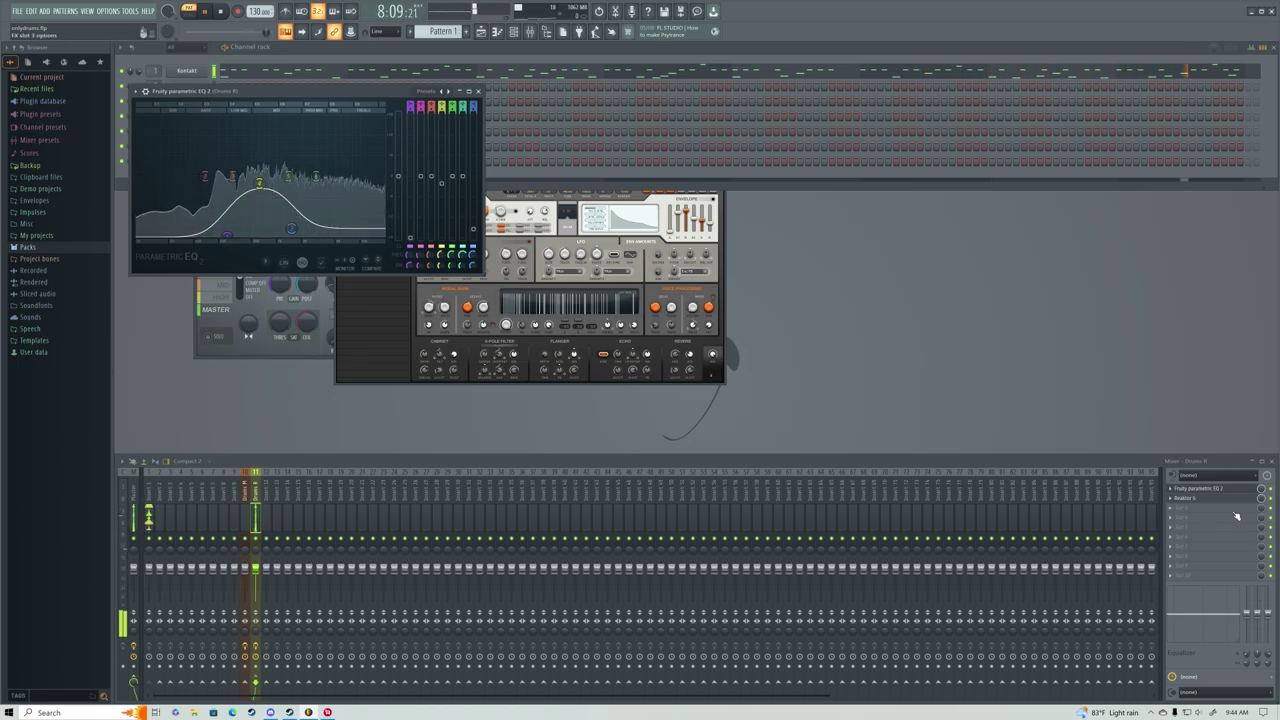
Refine the EQ: slight 630 Hz lift, rolloff near 1110 Hz, 4.5 kHz boost, low shelf at 137 Hz.
{"action": "left_click_drag", "start_coordinate": [259, 181], "coordinate": [261, 173]}
{"action": "left_click_drag", "start_coordinate": [291, 228], "coordinate": [266, 234]}
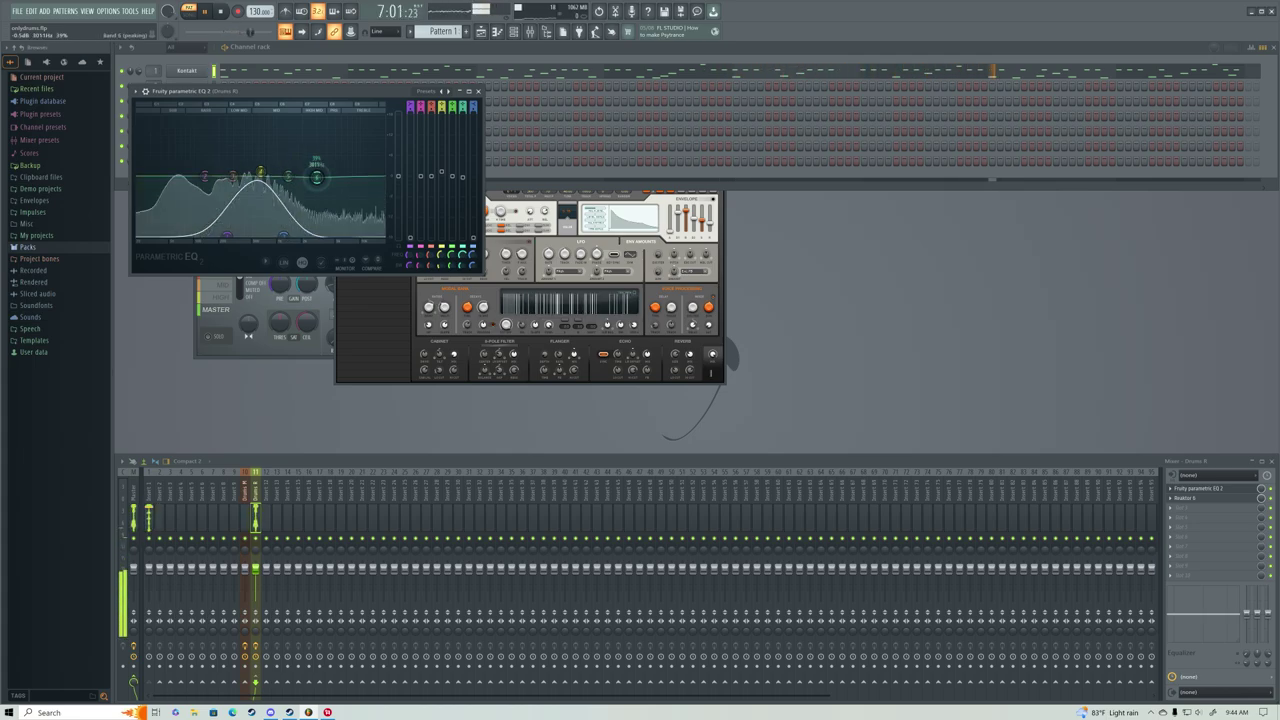
{"action": "left_click_drag", "start_coordinate": [328, 176], "coordinate": [331, 157]}
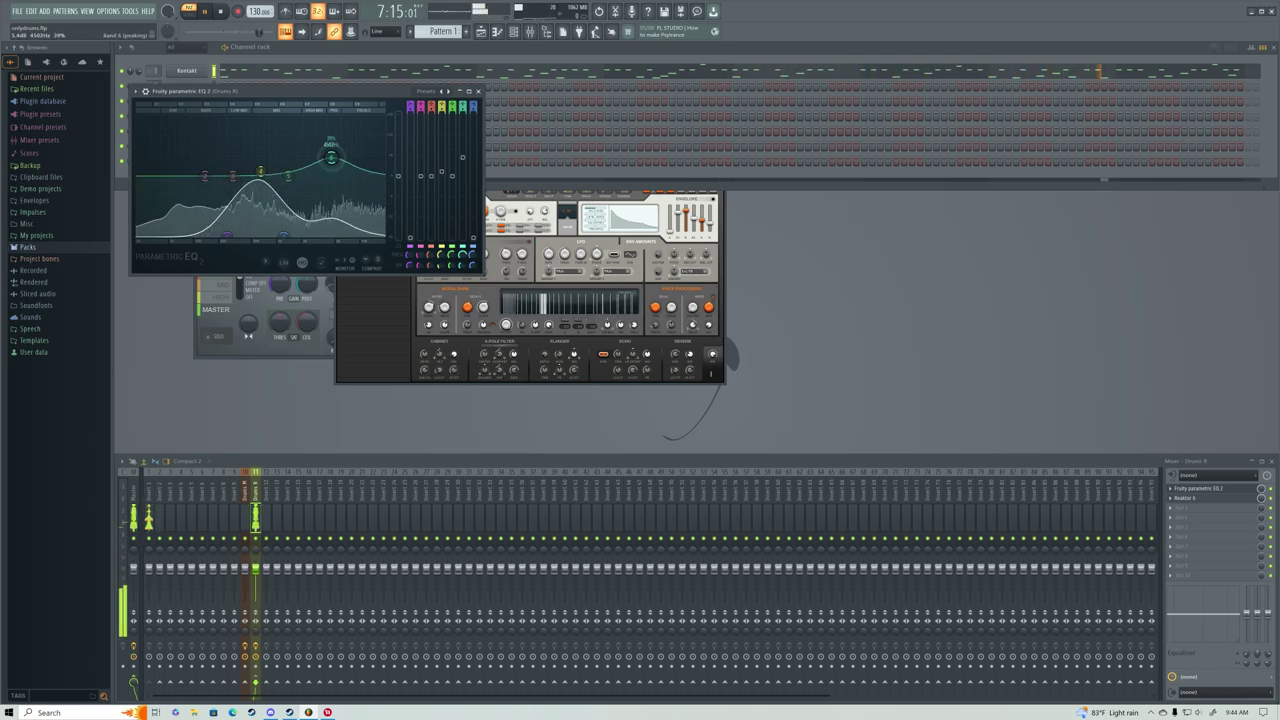
{"action": "left_click", "coordinate": [1173, 512]}
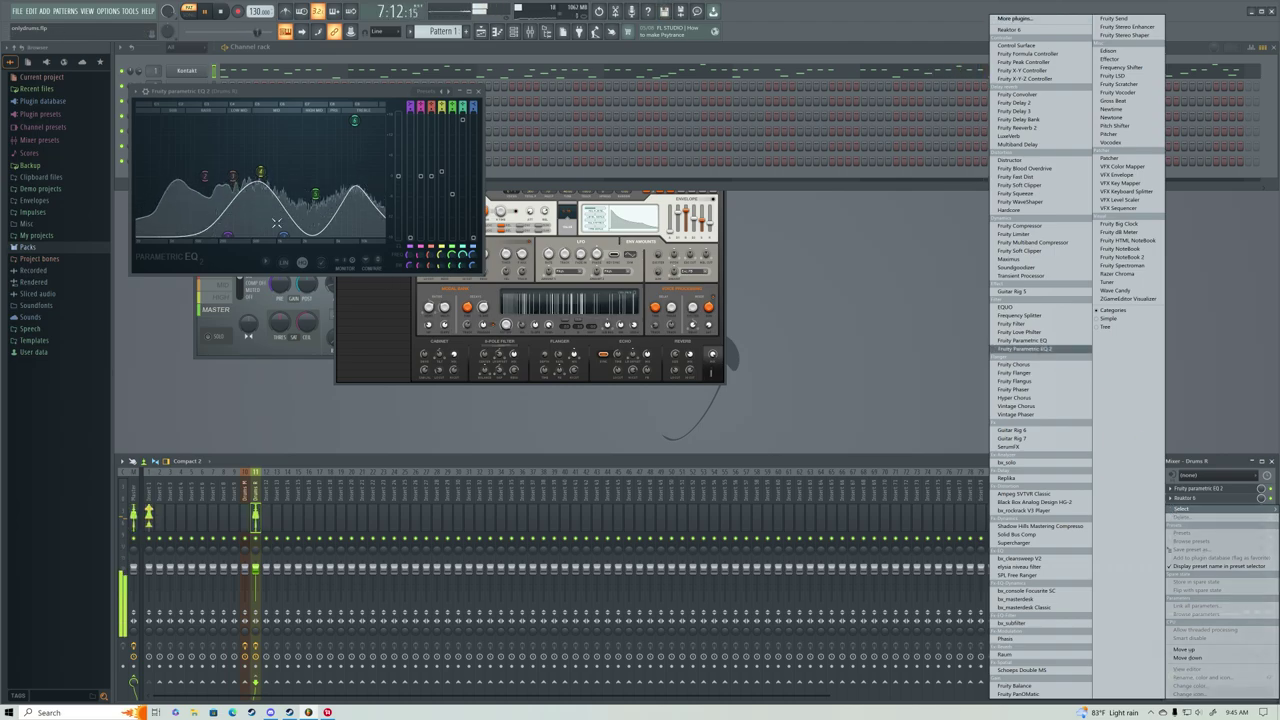
{"action": "key", "text": "Escape"}
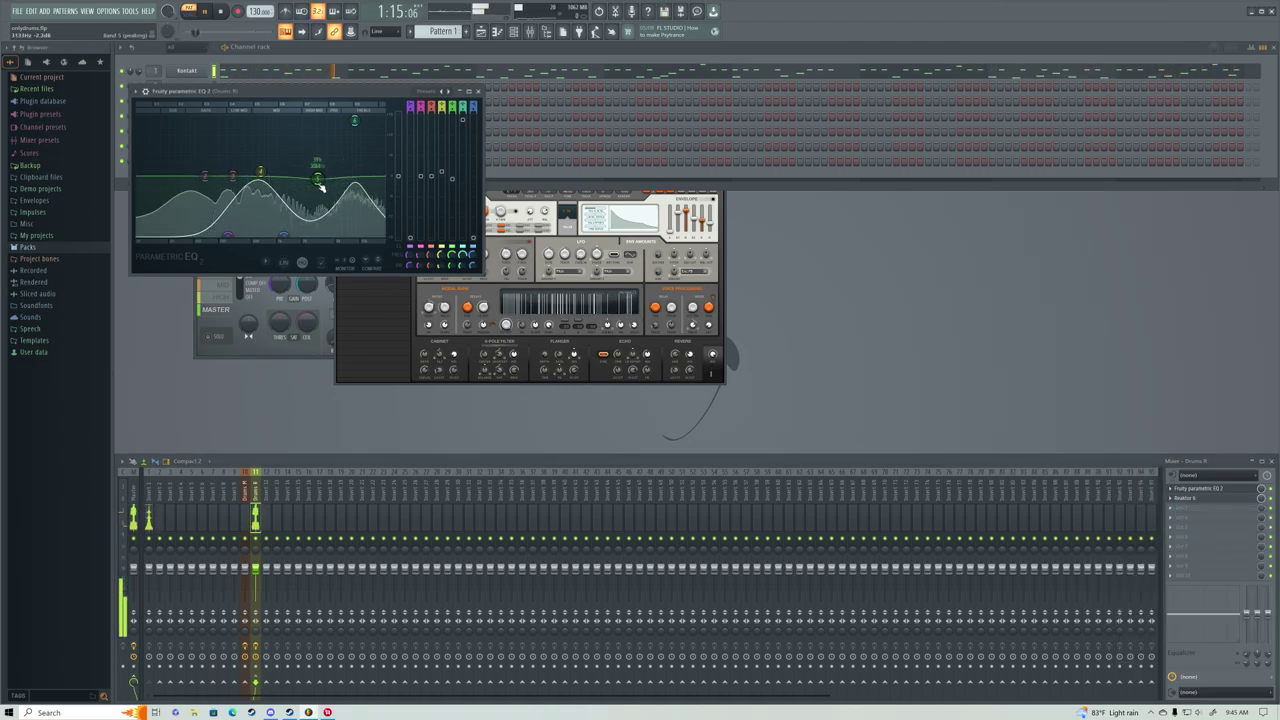
{"action": "left_click_drag", "start_coordinate": [213, 234], "coordinate": [223, 246]}
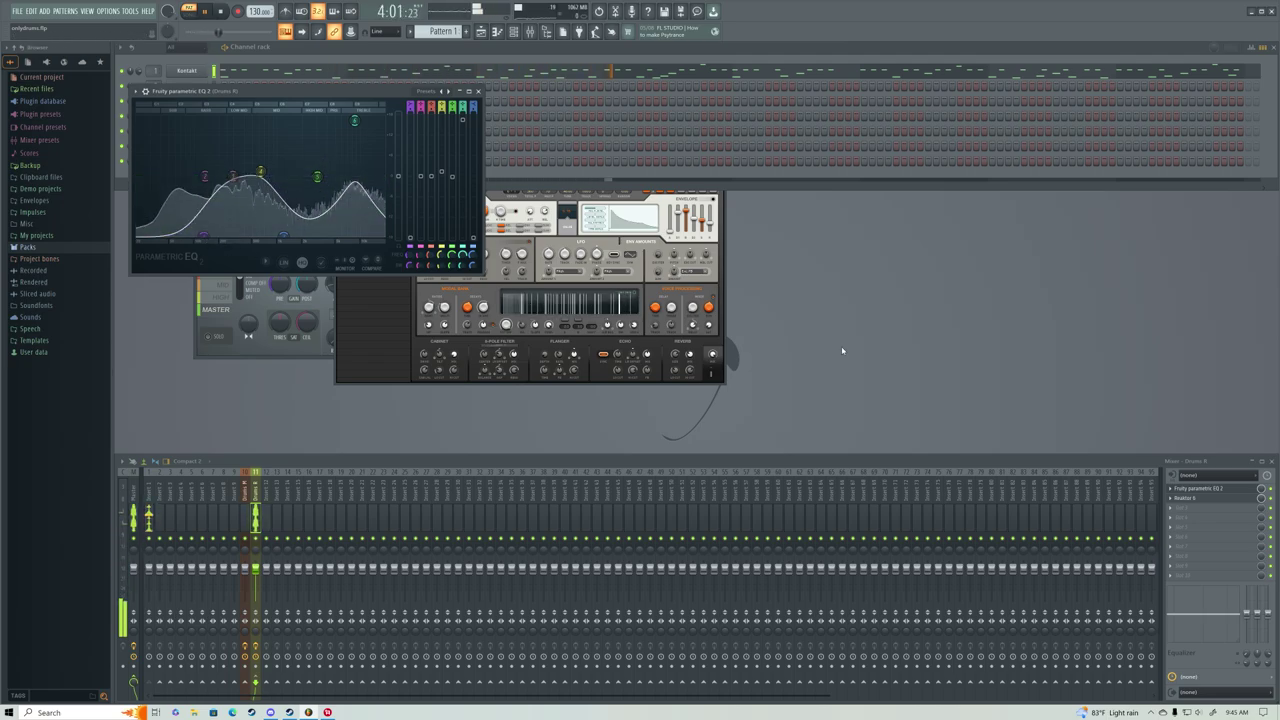
Load Phasis into the third Drums R effect slot and try its Robotic Voice preset.
{"action": "left_click", "coordinate": [1175, 508]}
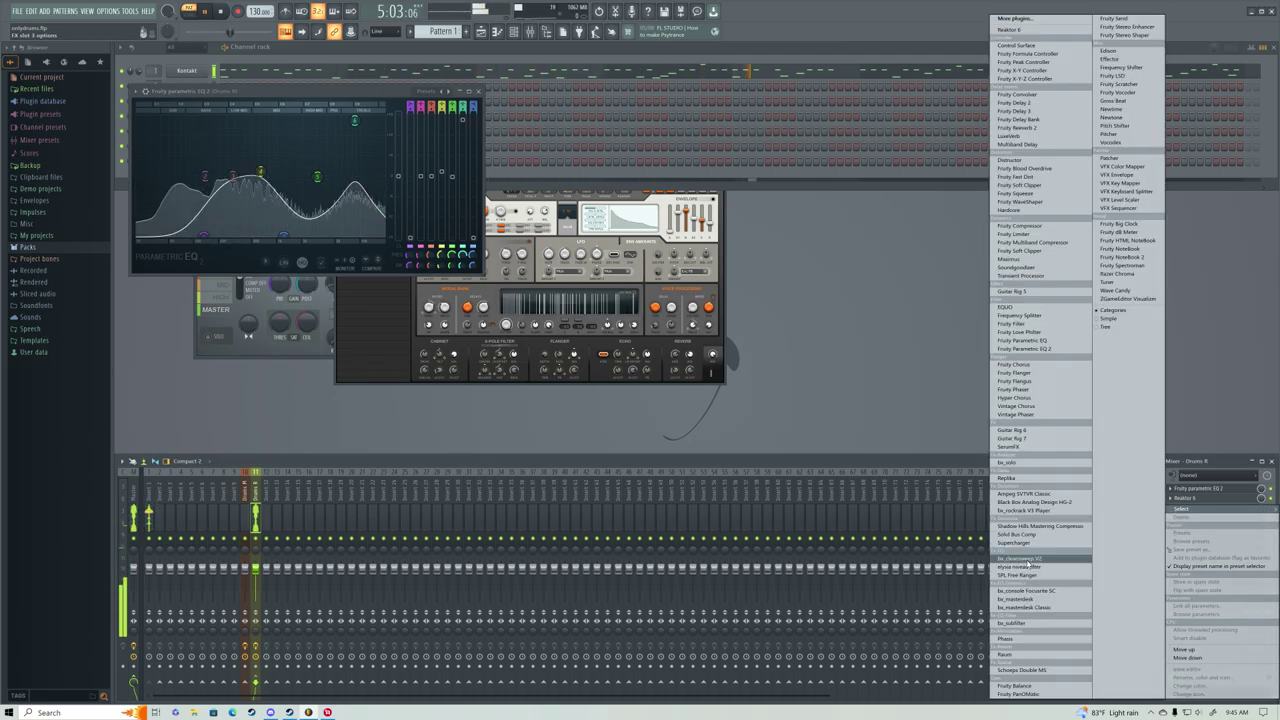
{"action": "left_click", "coordinate": [1012, 640]}
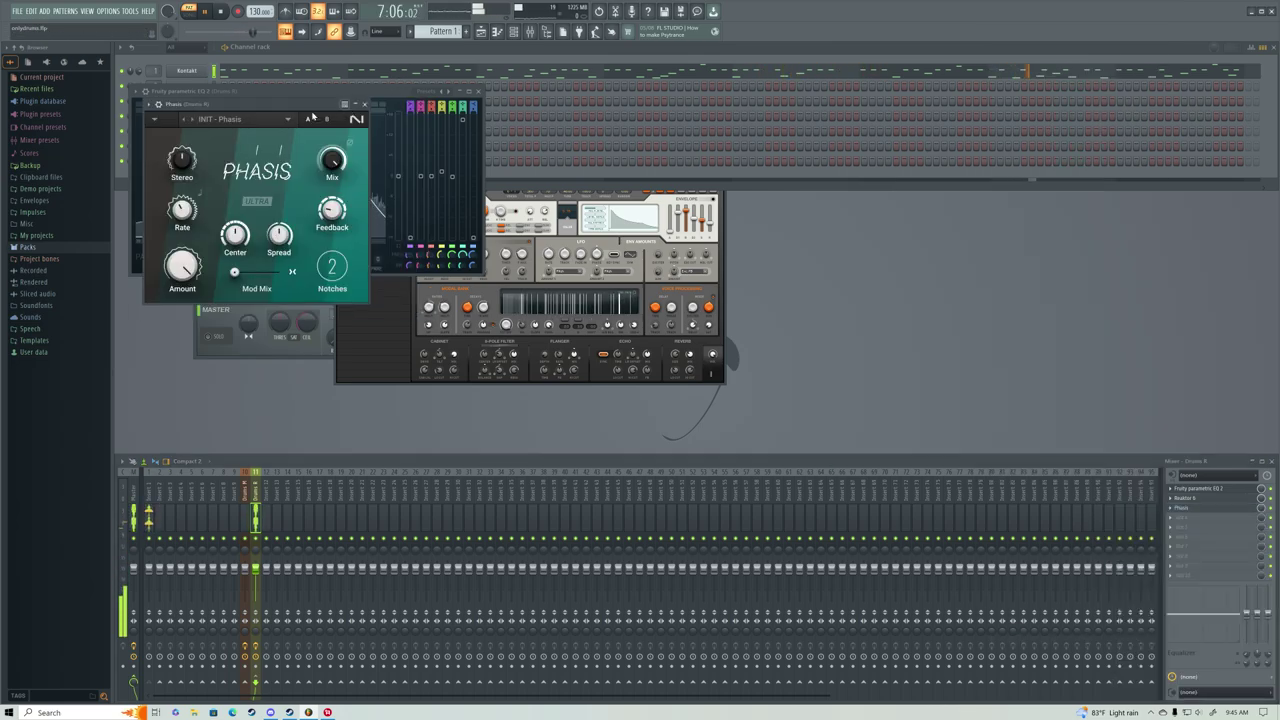
{"action": "left_click", "coordinate": [255, 121]}
{"action": "mouse_move", "coordinate": [246, 134]}
{"action": "mouse_move", "coordinate": [239, 168]}
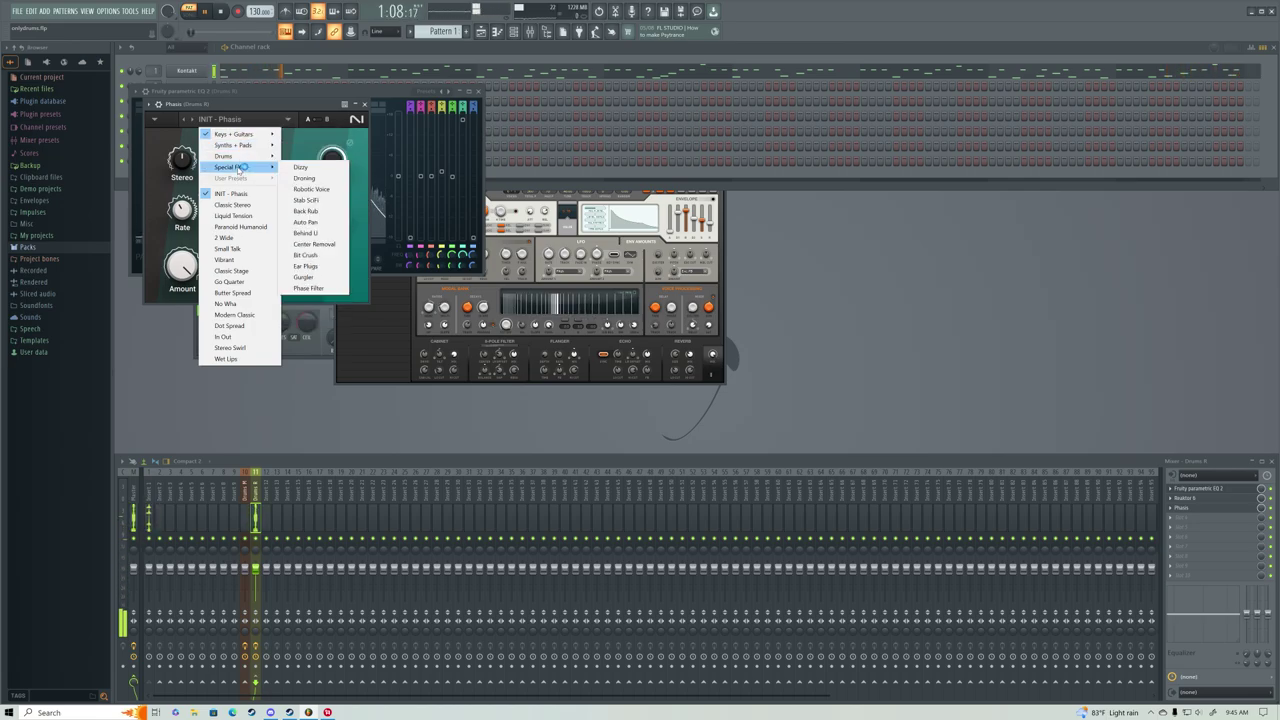
{"action": "left_click", "coordinate": [310, 190]}
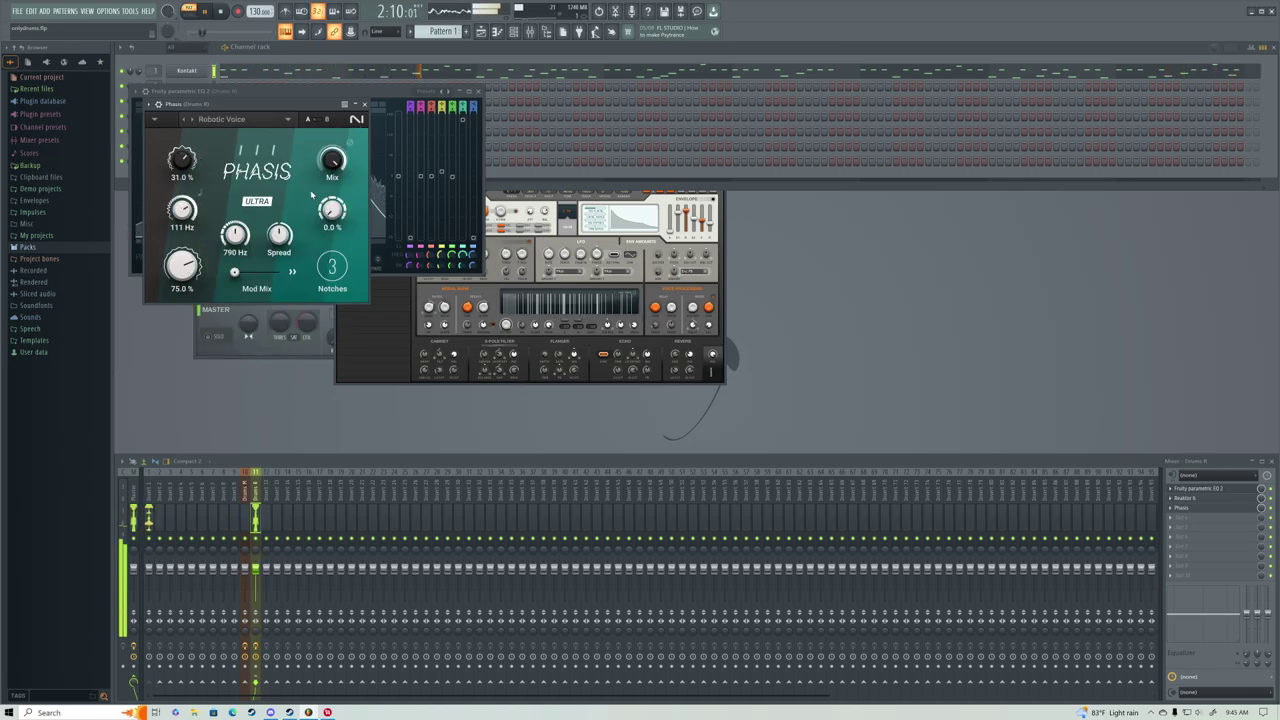
Audition the Phasis Auto Pan preset, then settle on Stab SciFi.
{"action": "left_click", "coordinate": [226, 122]}
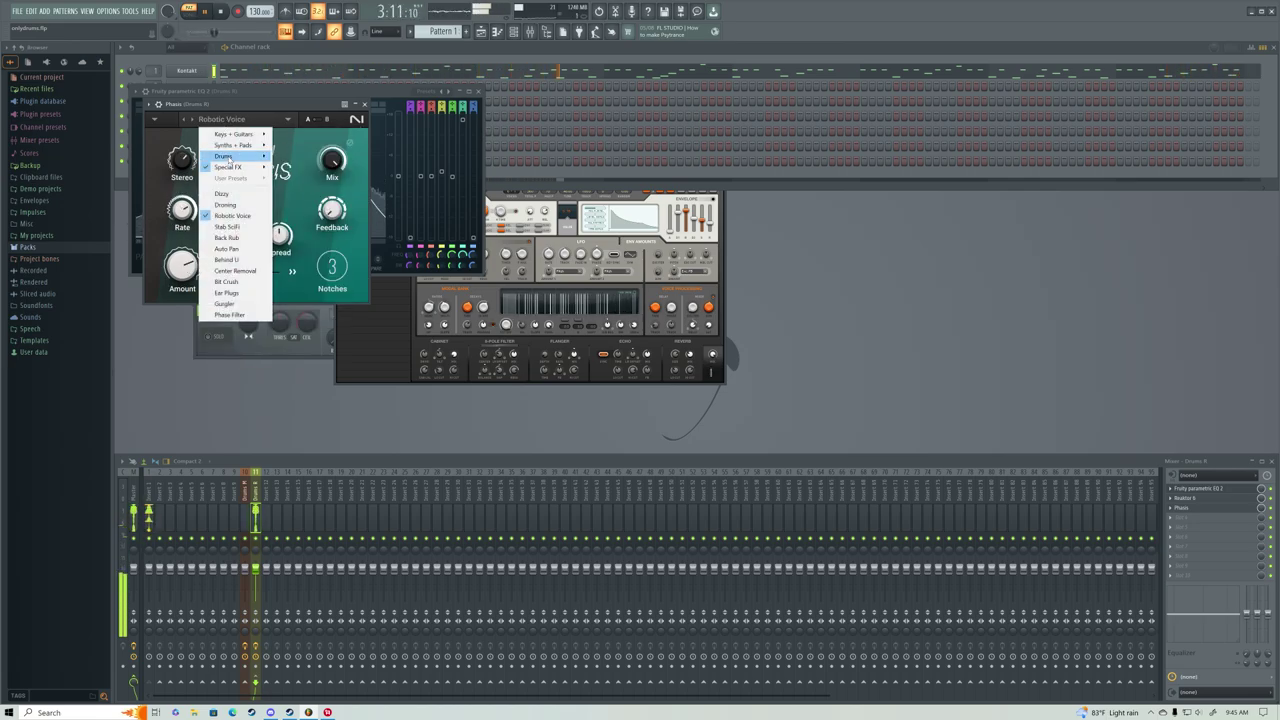
{"action": "left_click", "coordinate": [235, 249]}
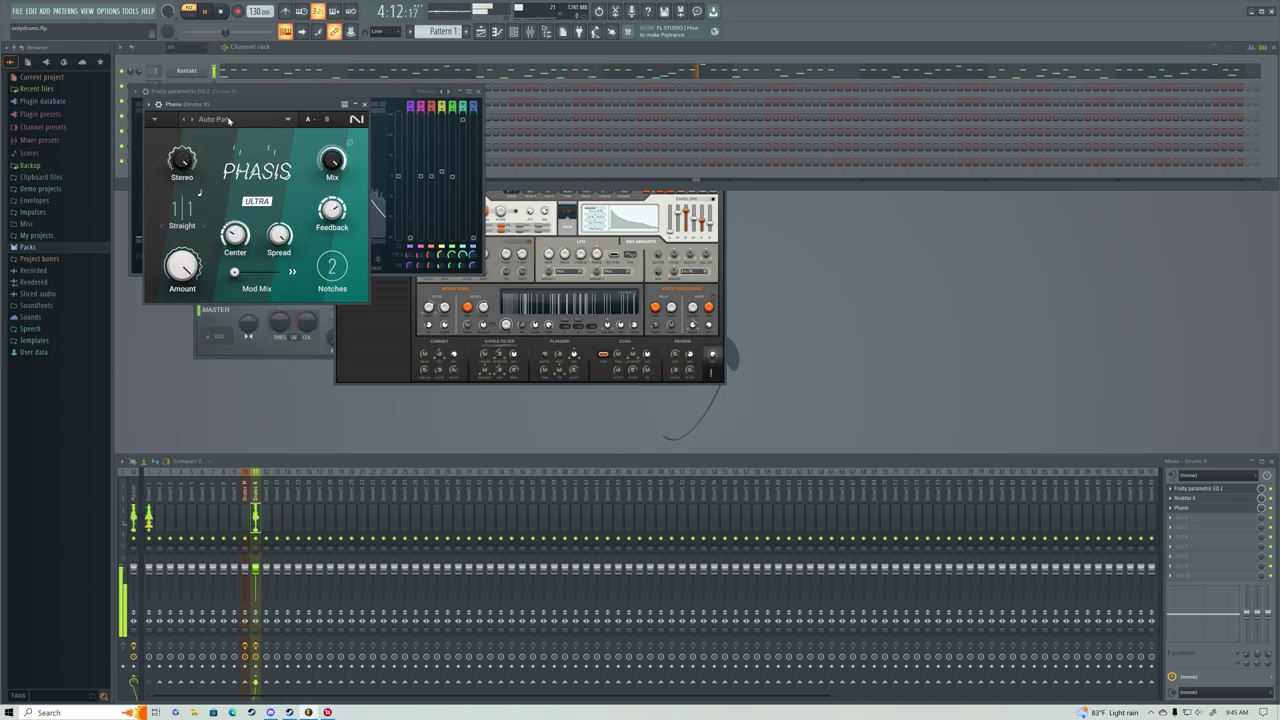
{"action": "left_click", "coordinate": [228, 120]}
{"action": "left_click", "coordinate": [236, 222]}
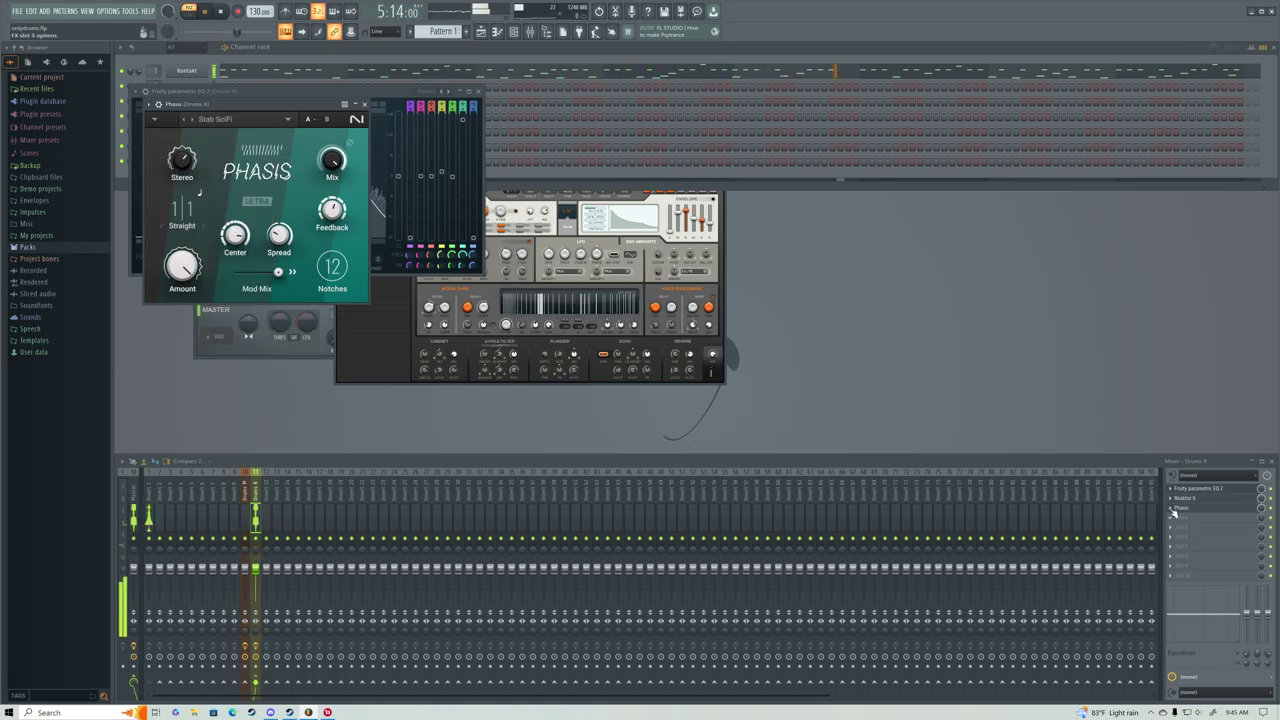
{"action": "left_click", "coordinate": [1173, 511]}
{"action": "mouse_move", "coordinate": [1180, 509]}
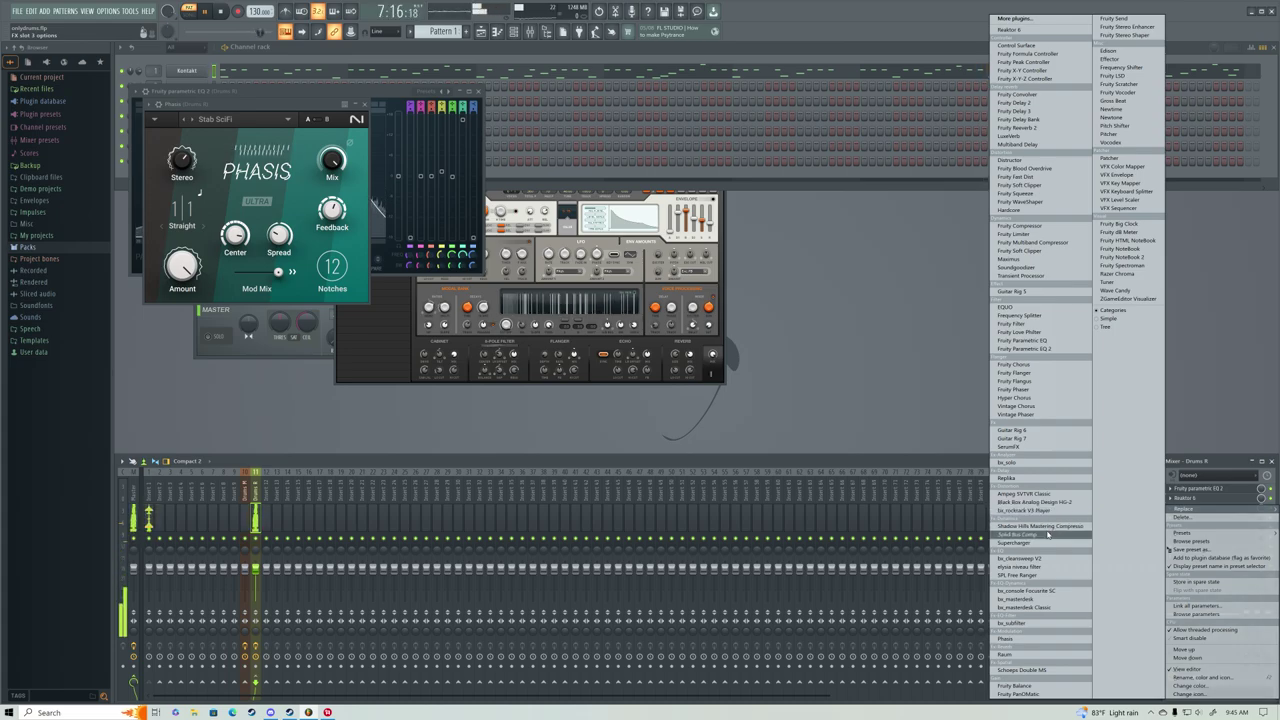
Replace Phasis with Maximus and load a Maximus preset.
{"action": "left_click", "coordinate": [1036, 262]}
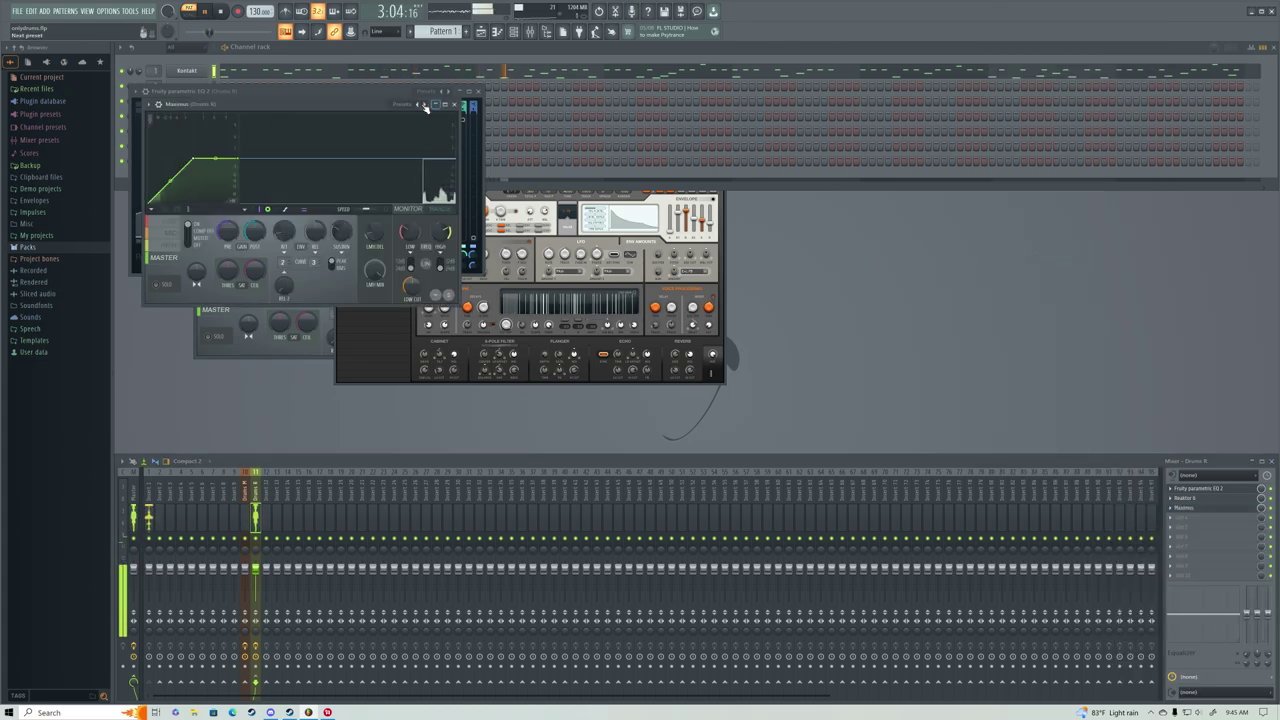
{"action": "left_click", "coordinate": [404, 105]}
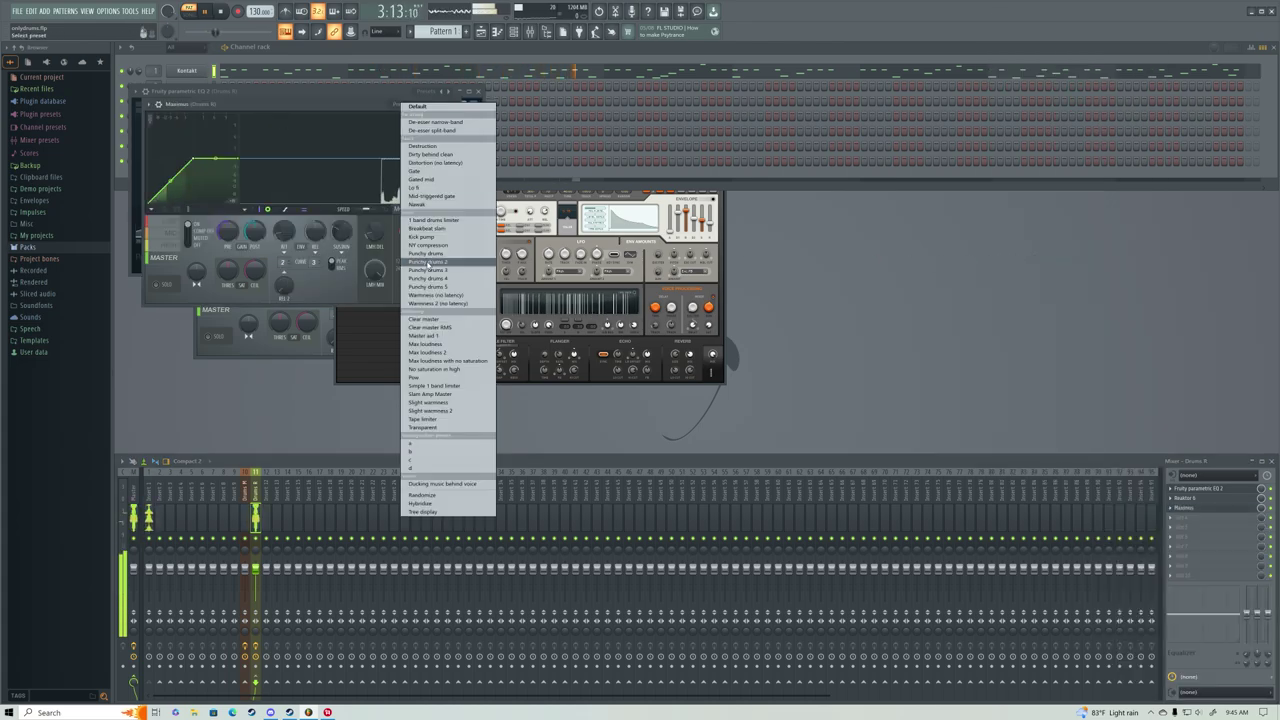
{"action": "left_click", "coordinate": [424, 204]}
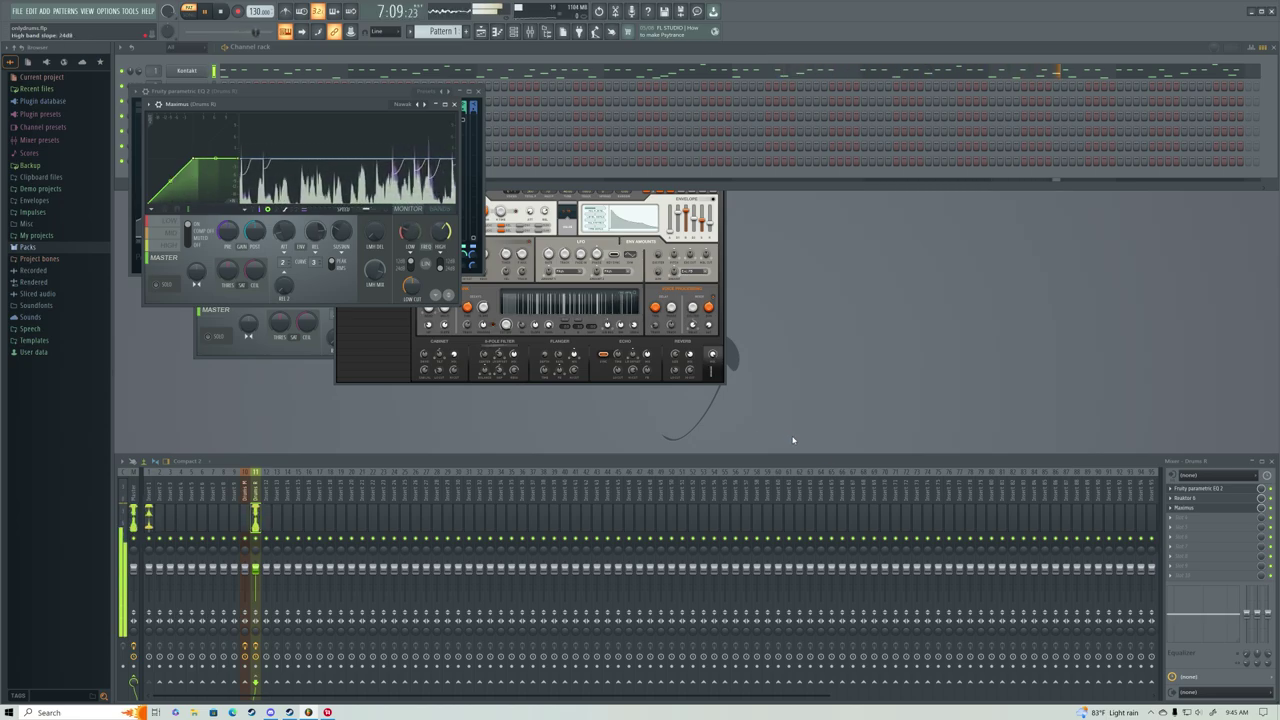
Add a second Fruity Parametric EQ 2 with a notch cut near 671 Hz, then close both plugin windows.
{"action": "left_click", "coordinate": [1173, 517]}
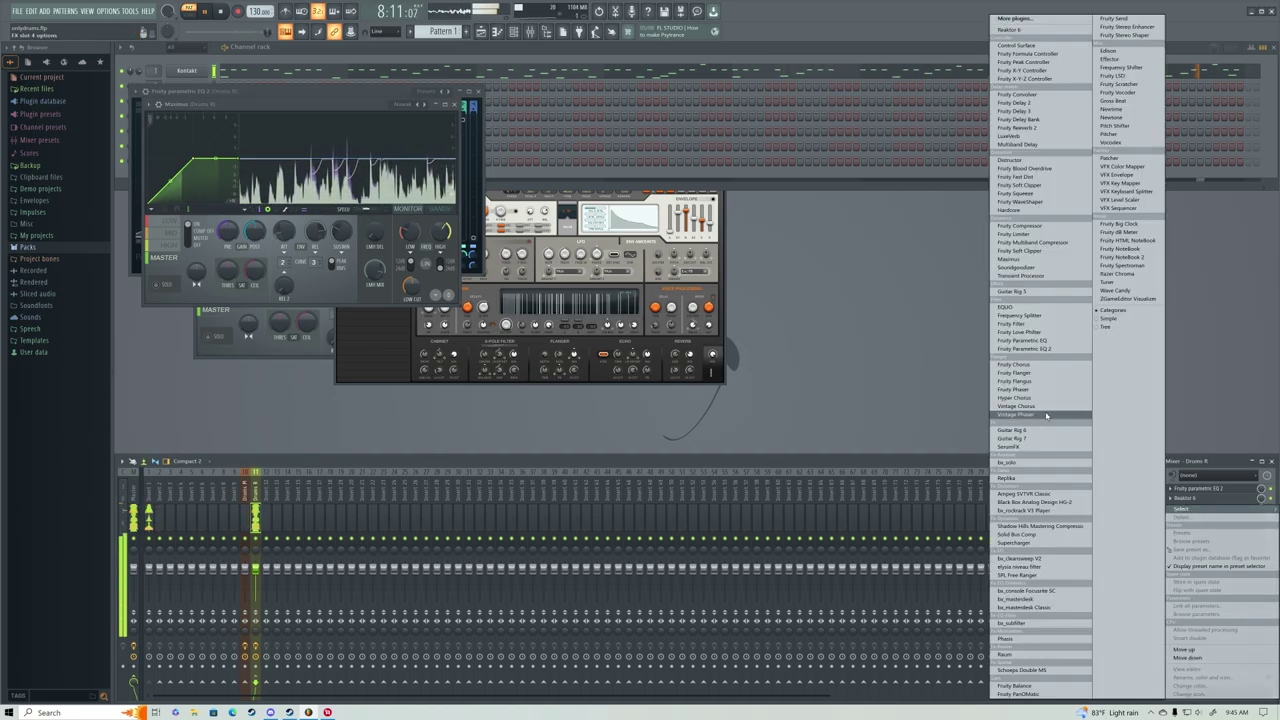
{"action": "left_click", "coordinate": [1050, 352]}
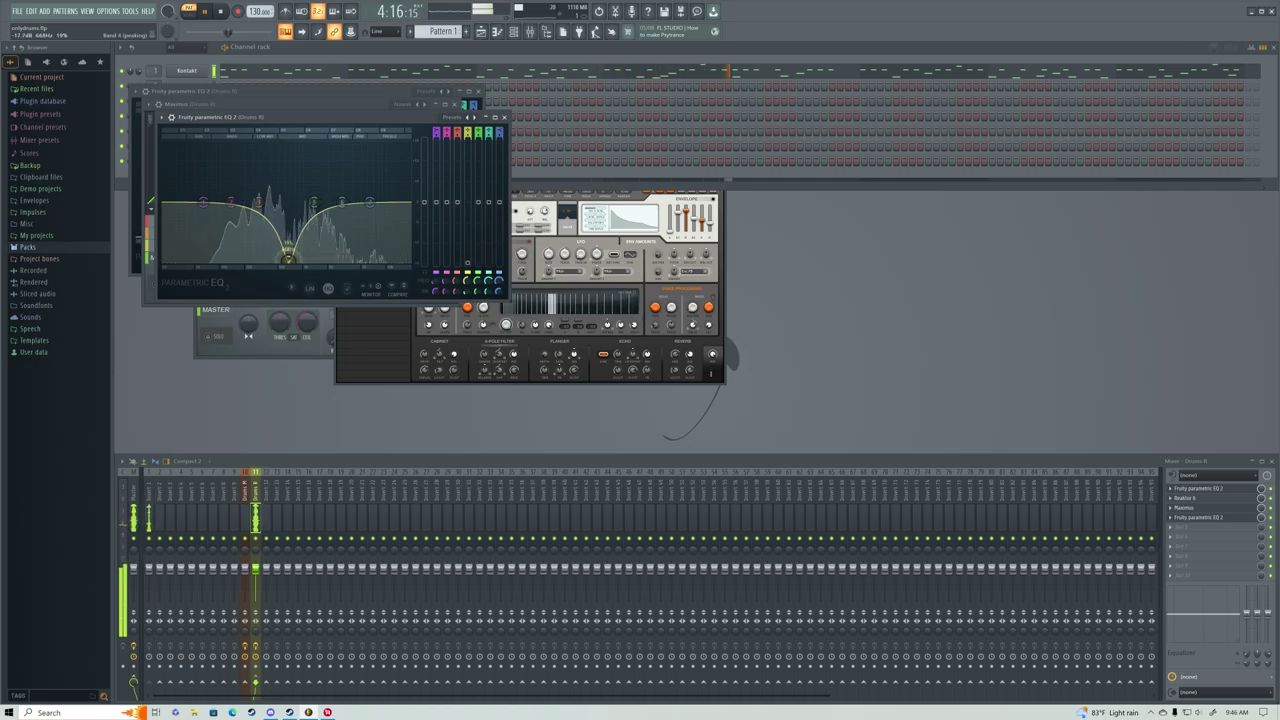
{"action": "left_click_drag", "start_coordinate": [288, 260], "coordinate": [286, 247]}
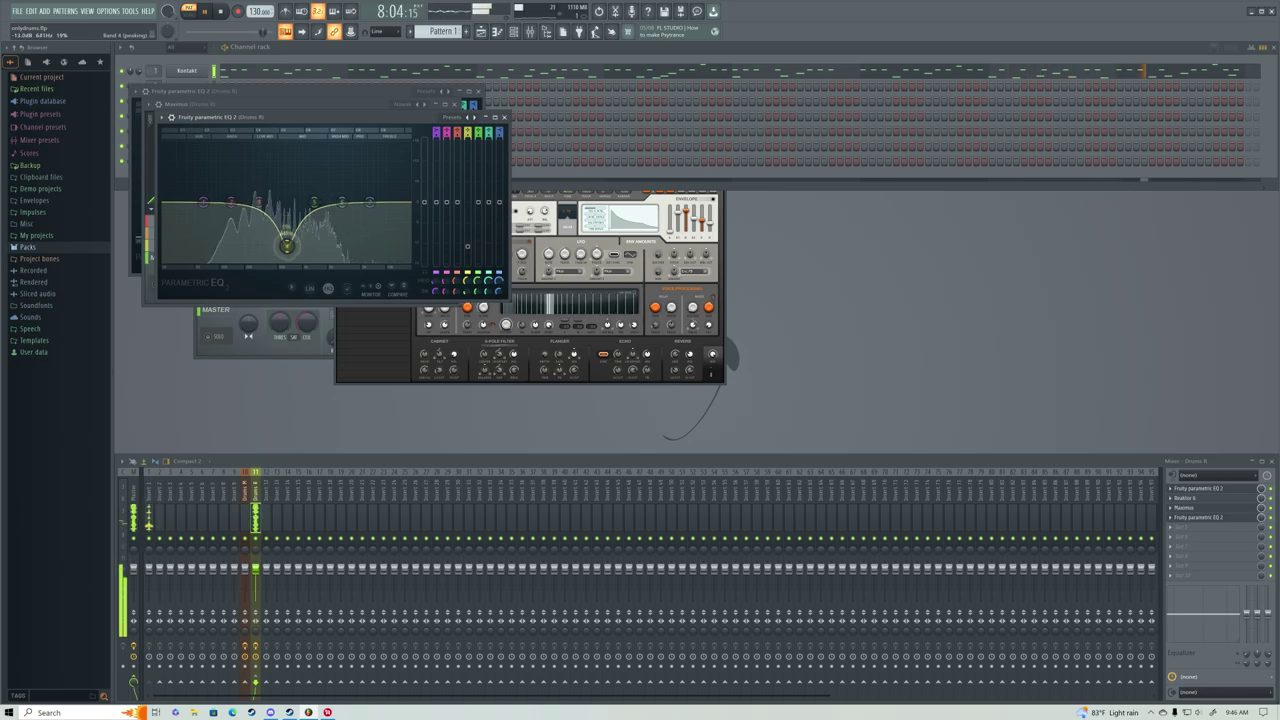
{"action": "left_click_drag", "start_coordinate": [287, 245], "coordinate": [289, 245]}
{"action": "left_click", "coordinate": [505, 117]}
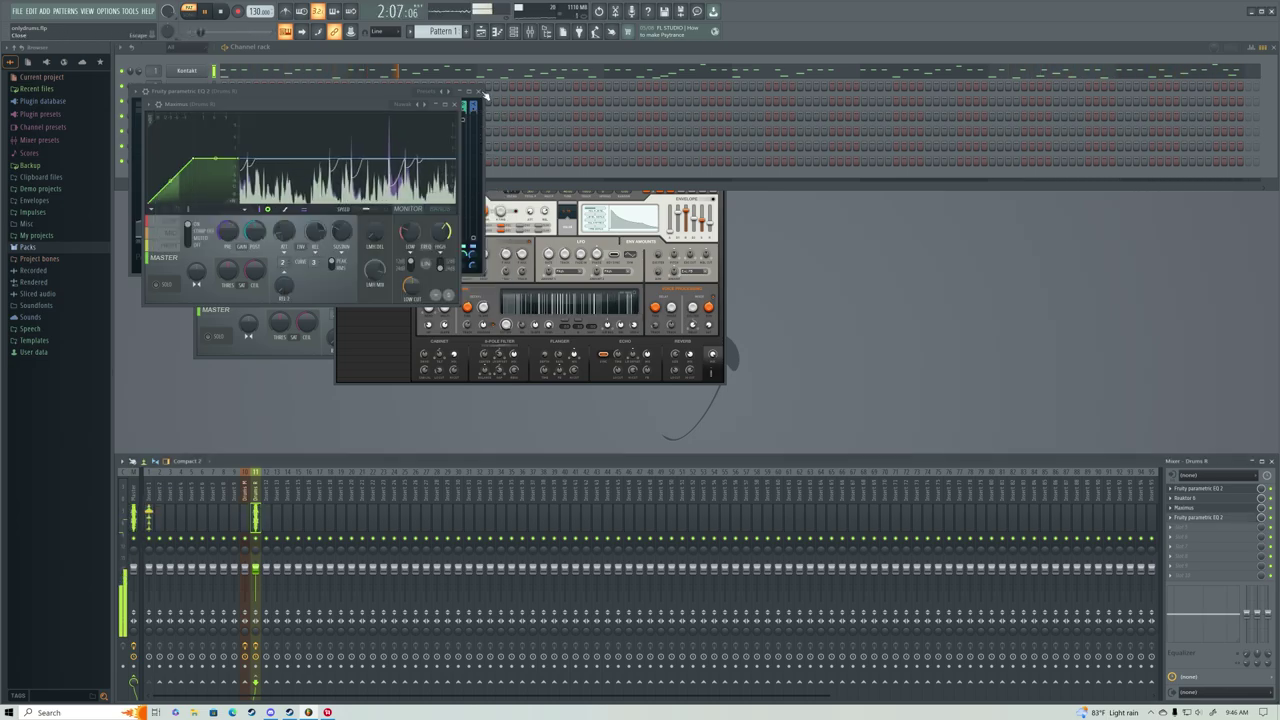
{"action": "left_click", "coordinate": [453, 104]}
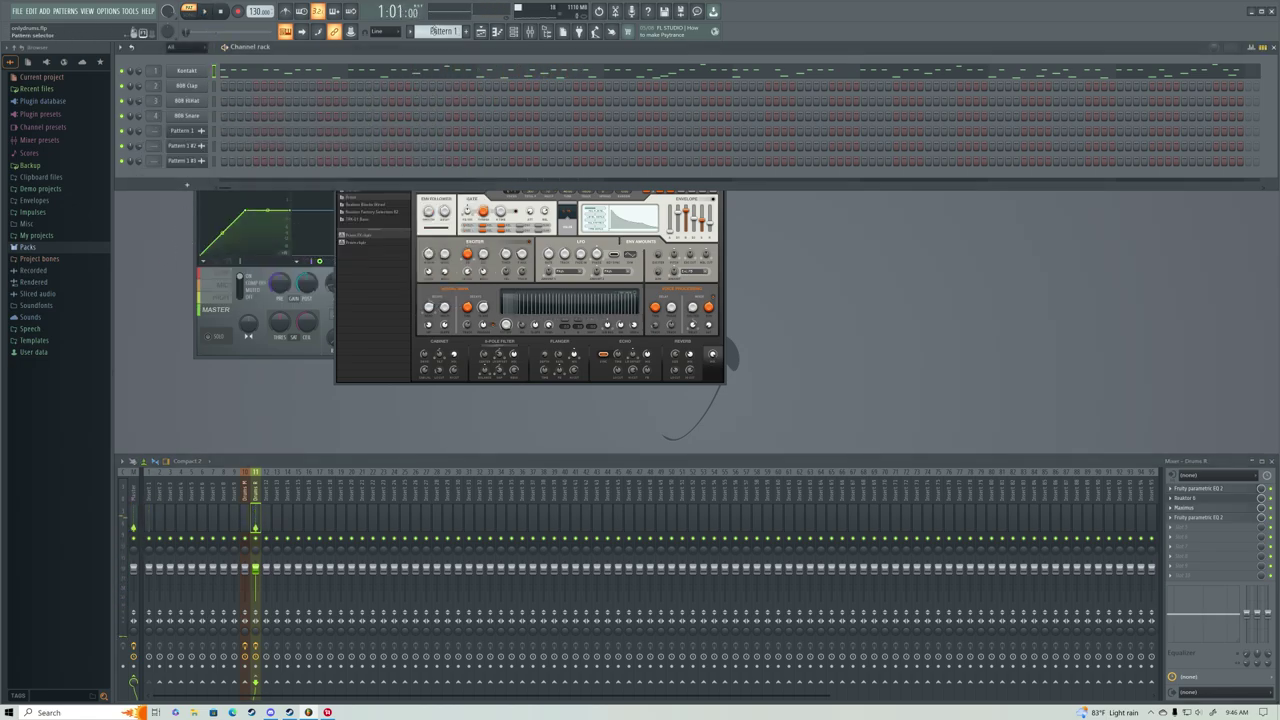
Quick-render Pattern 1 as an audio clip, close Reaktor, and route the clip to Insert 2.
{"action": "right_click", "coordinate": [443, 31]}
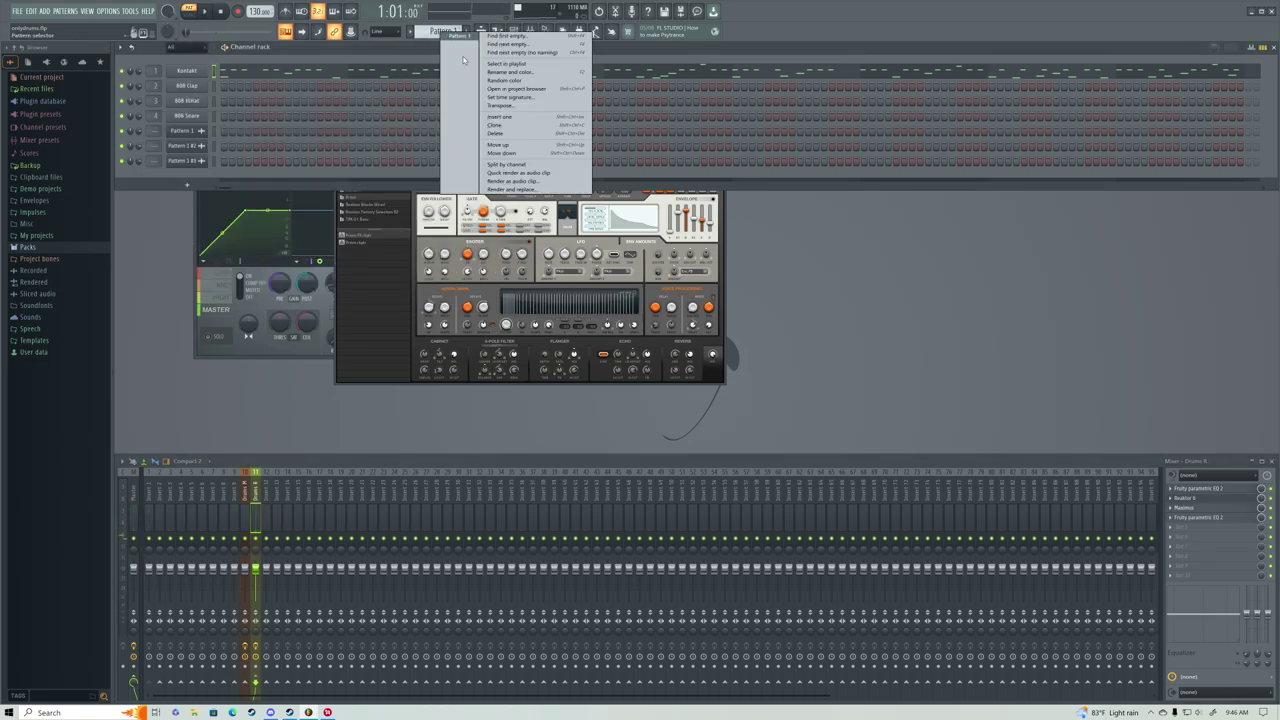
{"action": "left_click", "coordinate": [510, 173]}
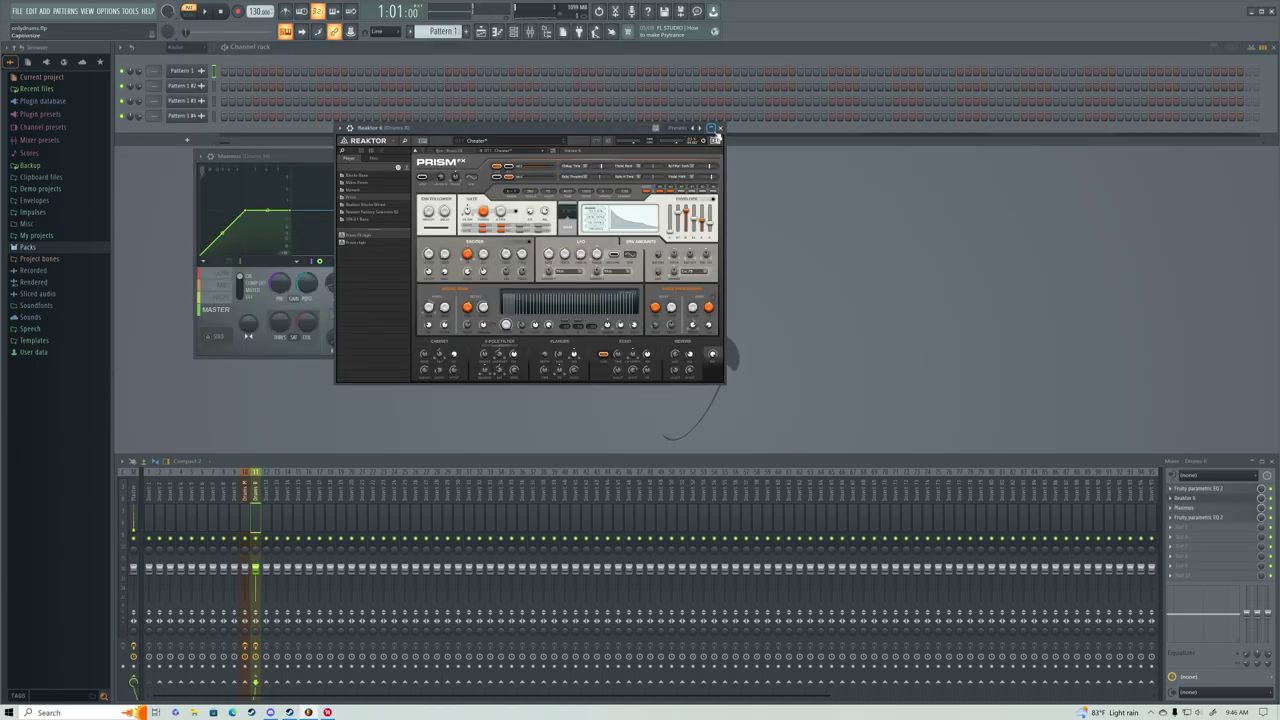
{"action": "left_click", "coordinate": [718, 129]}
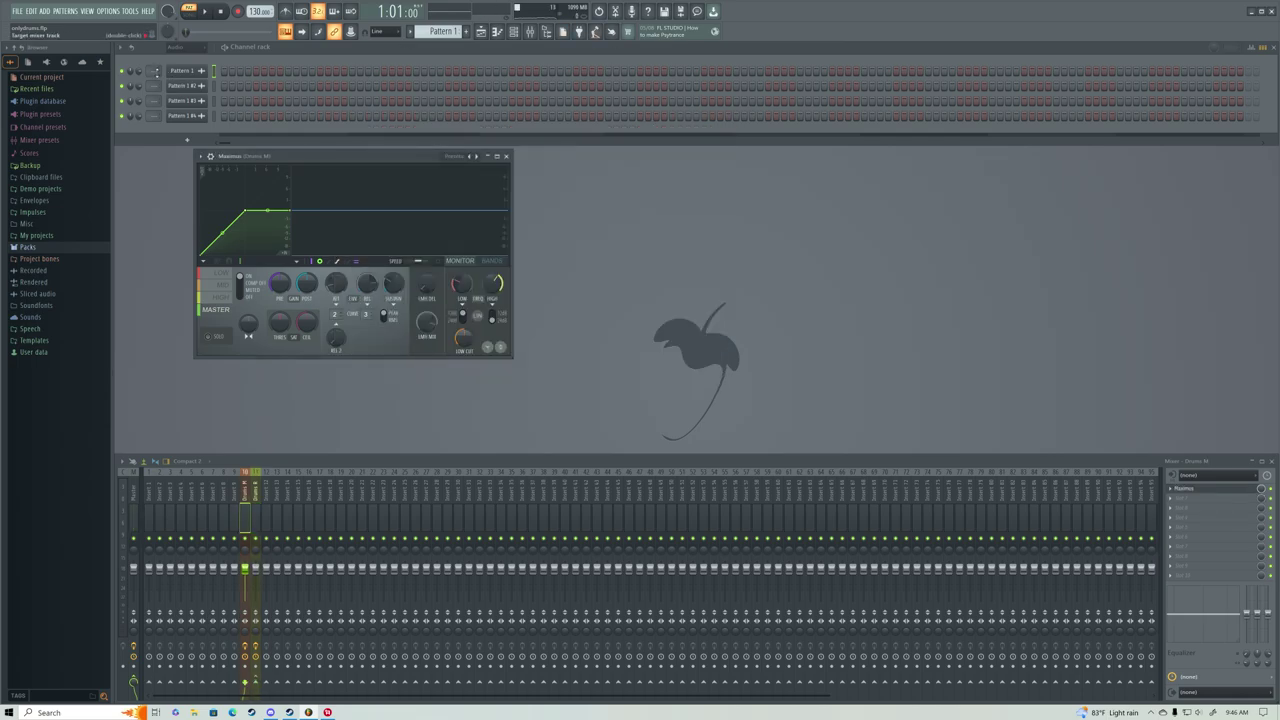
{"action": "scroll", "coordinate": [154, 70], "scroll_direction": "up", "scroll_amount": 2}
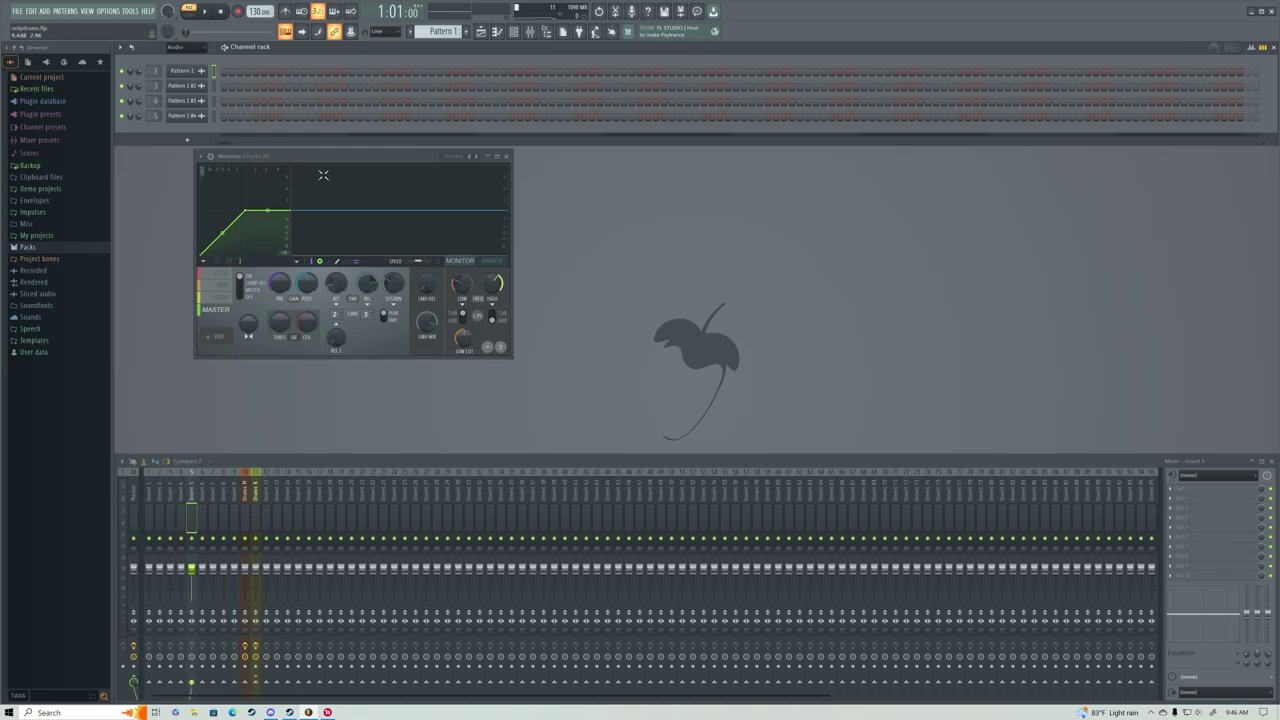
Maximize the playlist and place Pattern 1 at the start of Track 1.
{"action": "left_click", "coordinate": [482, 33]}
{"action": "left_click", "coordinate": [1238, 55]}
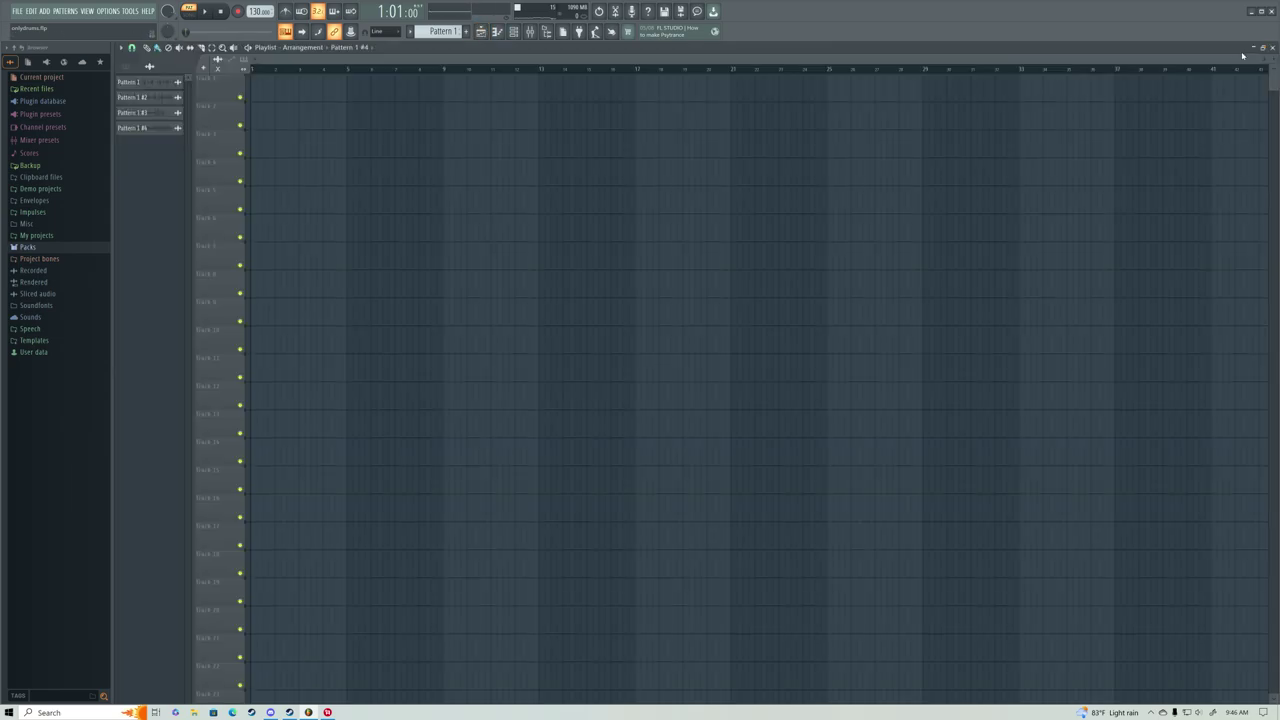
{"action": "key", "text": "ctrl+z"}
{"action": "left_click", "coordinate": [277, 69]}
{"action": "left_click", "coordinate": [263, 92]}
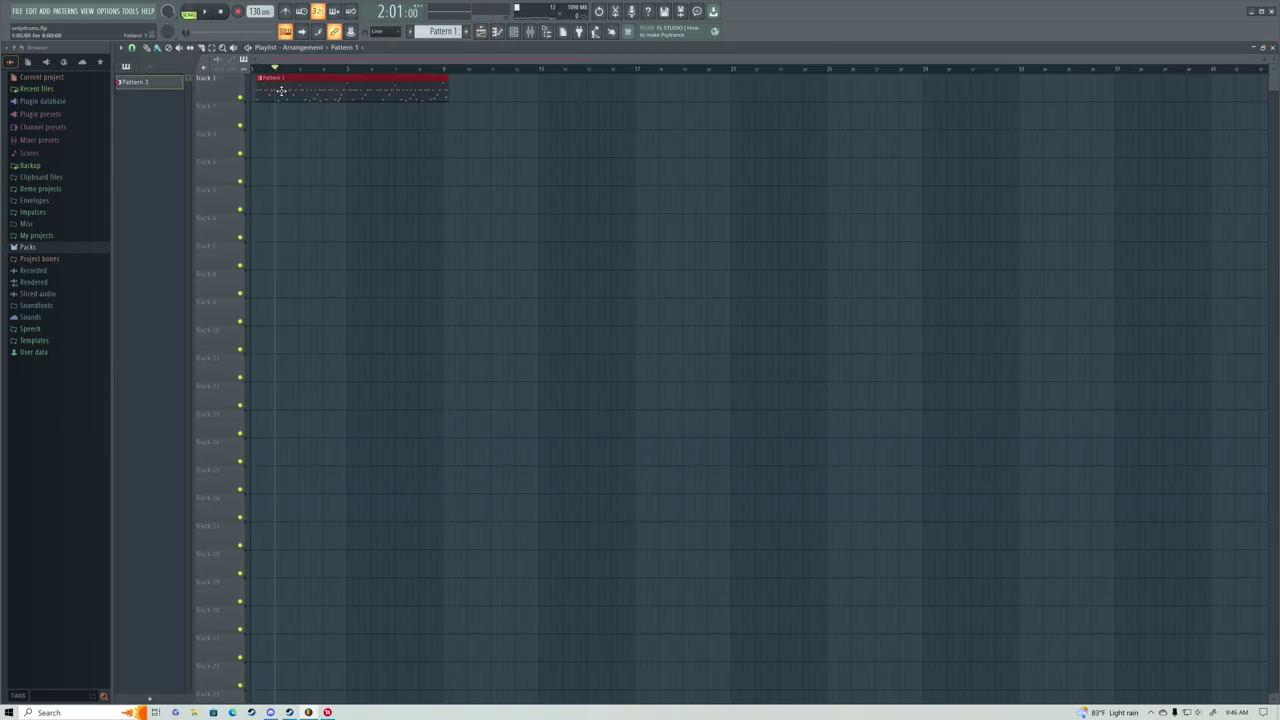
Select mixer insert 1 and briefly play the arrangement.
{"action": "left_click", "coordinate": [532, 31]}
{"action": "left_click", "coordinate": [148, 500]}
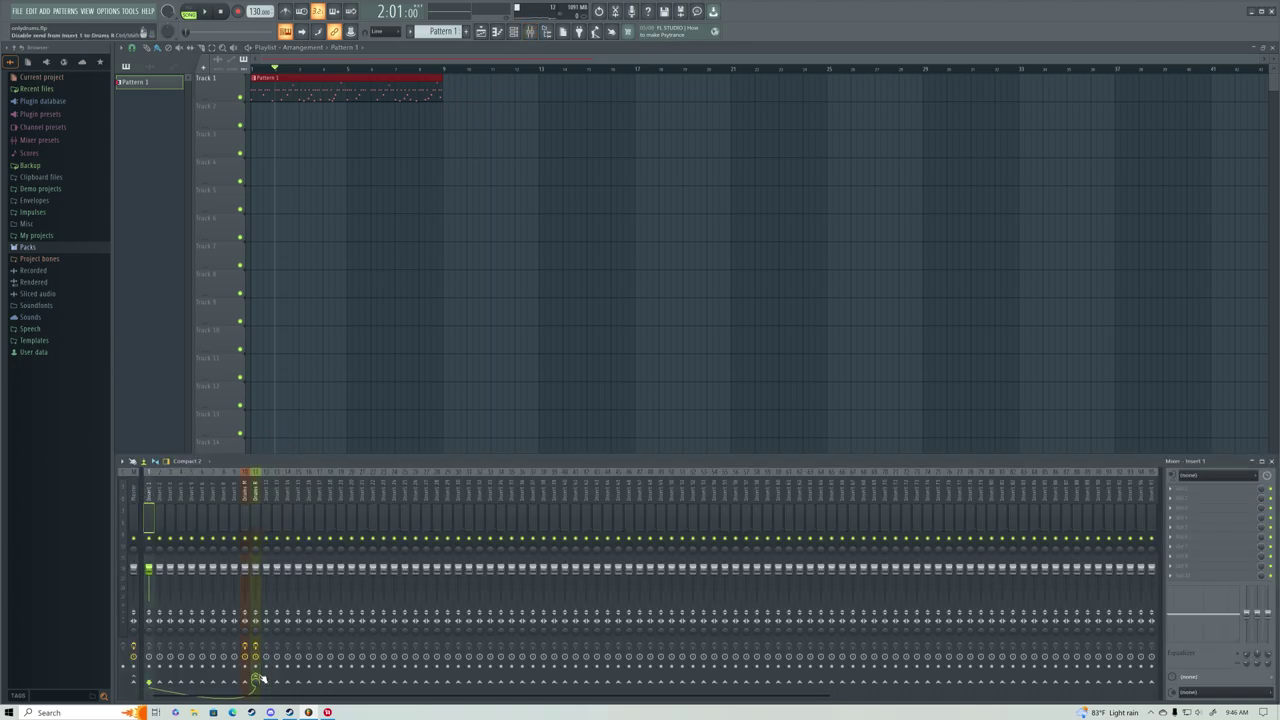
{"action": "key", "text": "space"}
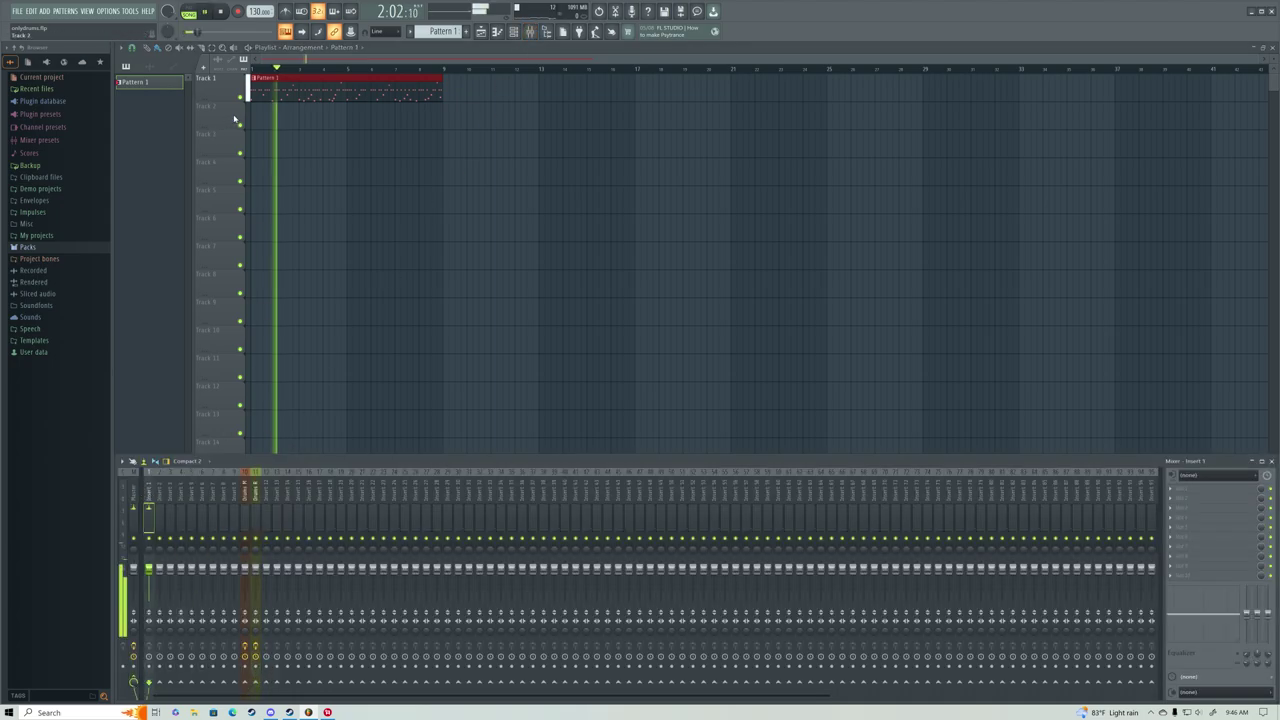
{"action": "key", "text": "F9"}
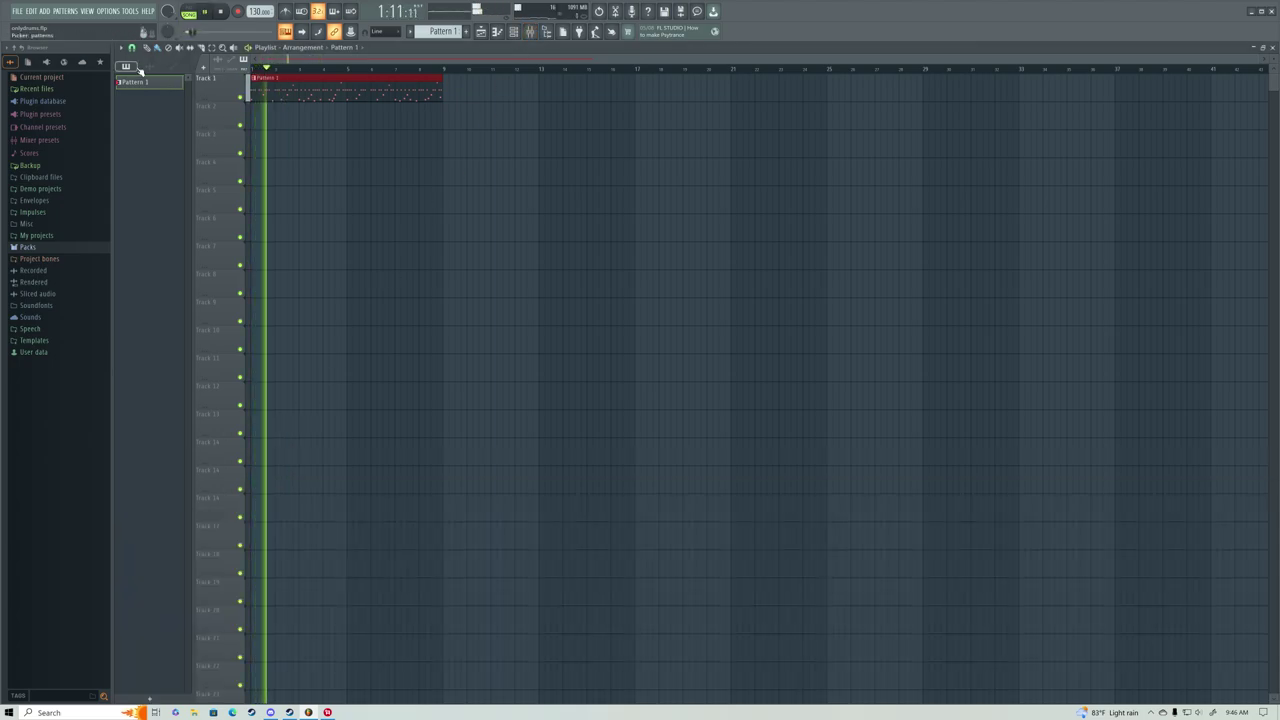
{"action": "key", "text": "space"}
Try Pattern 1 #4 on Track 2, replace it with Pattern 1 #3, and play both tracks.
{"action": "left_click_drag", "start_coordinate": [182, 128], "coordinate": [256, 116]}
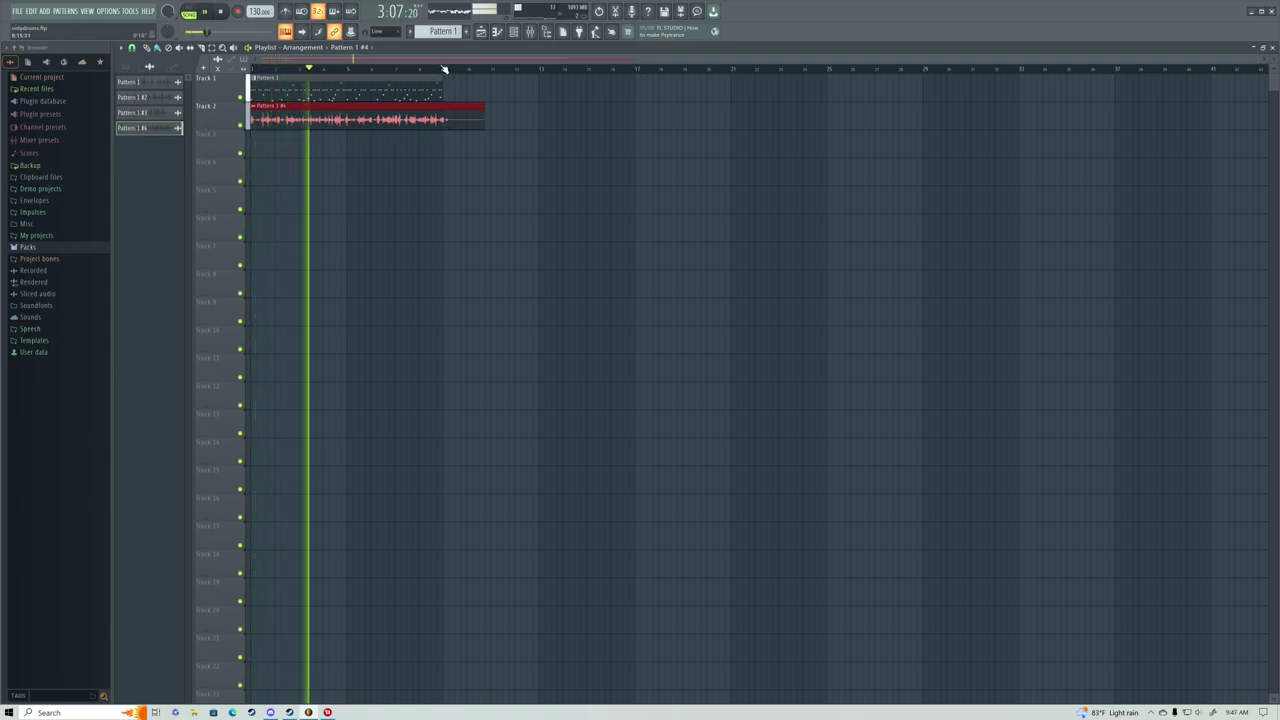
{"action": "scroll", "coordinate": [443, 64], "scroll_direction": "up", "scroll_amount": 2}
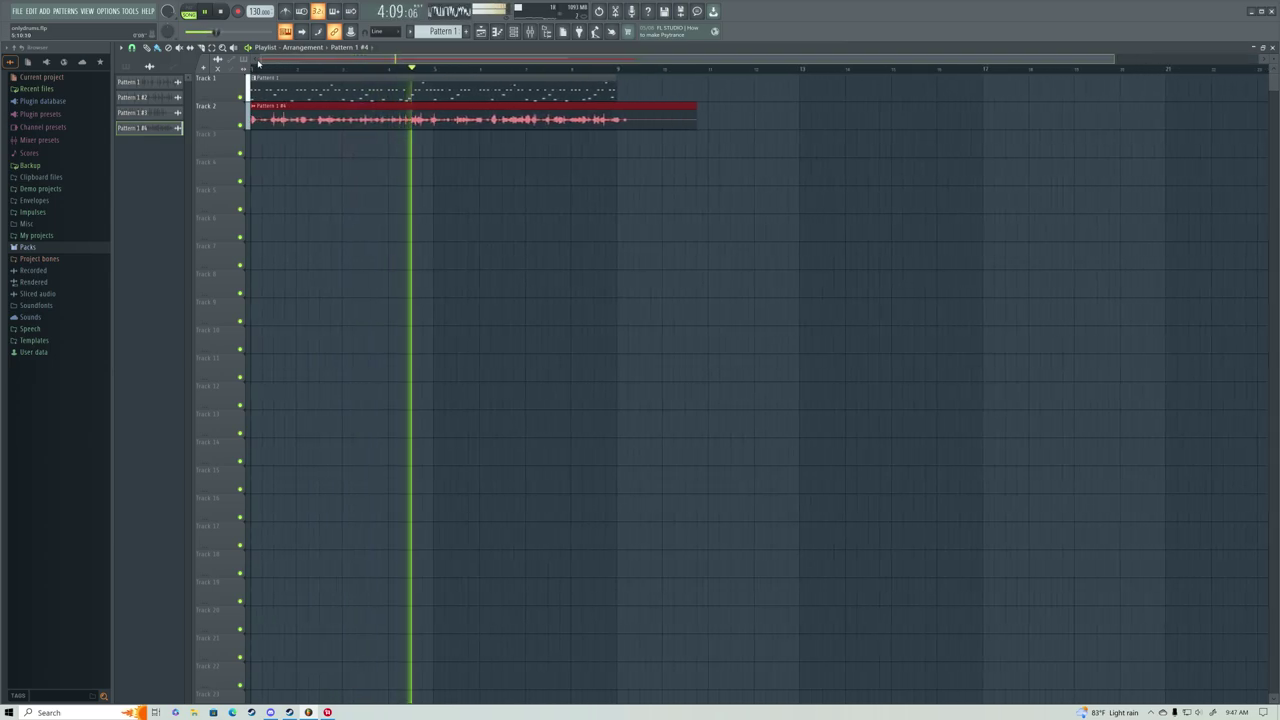
{"action": "key", "text": "space"}
{"action": "key", "text": "Delete"}
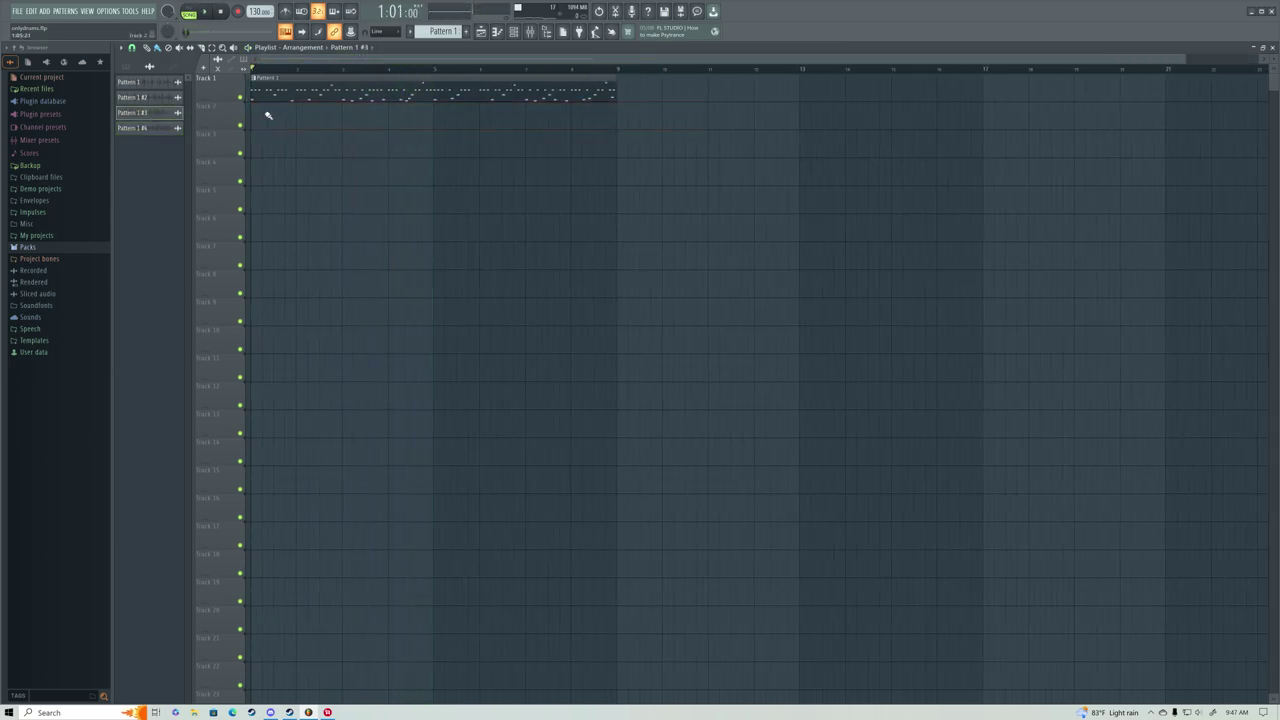
{"action": "left_click", "coordinate": [268, 115]}
{"action": "key", "text": "space"}
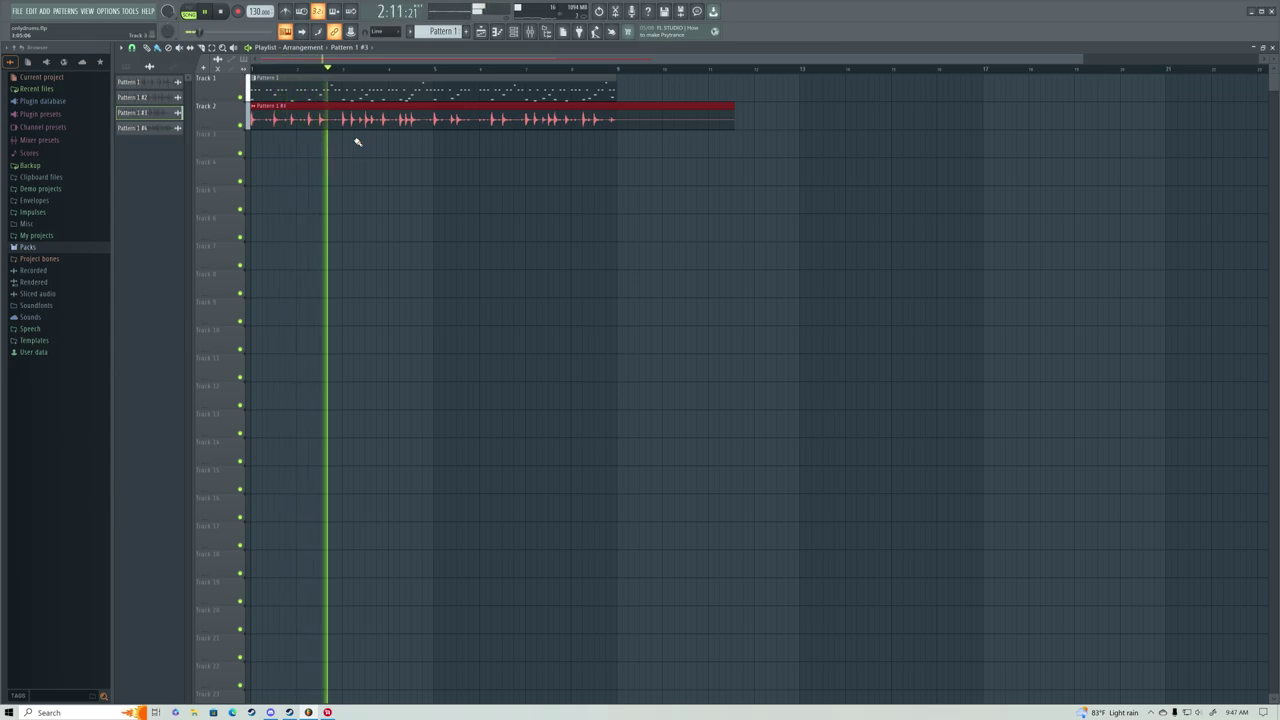
Lower the insert 3 fader in the mixer and stop playback.
{"action": "left_click", "coordinate": [531, 31]}
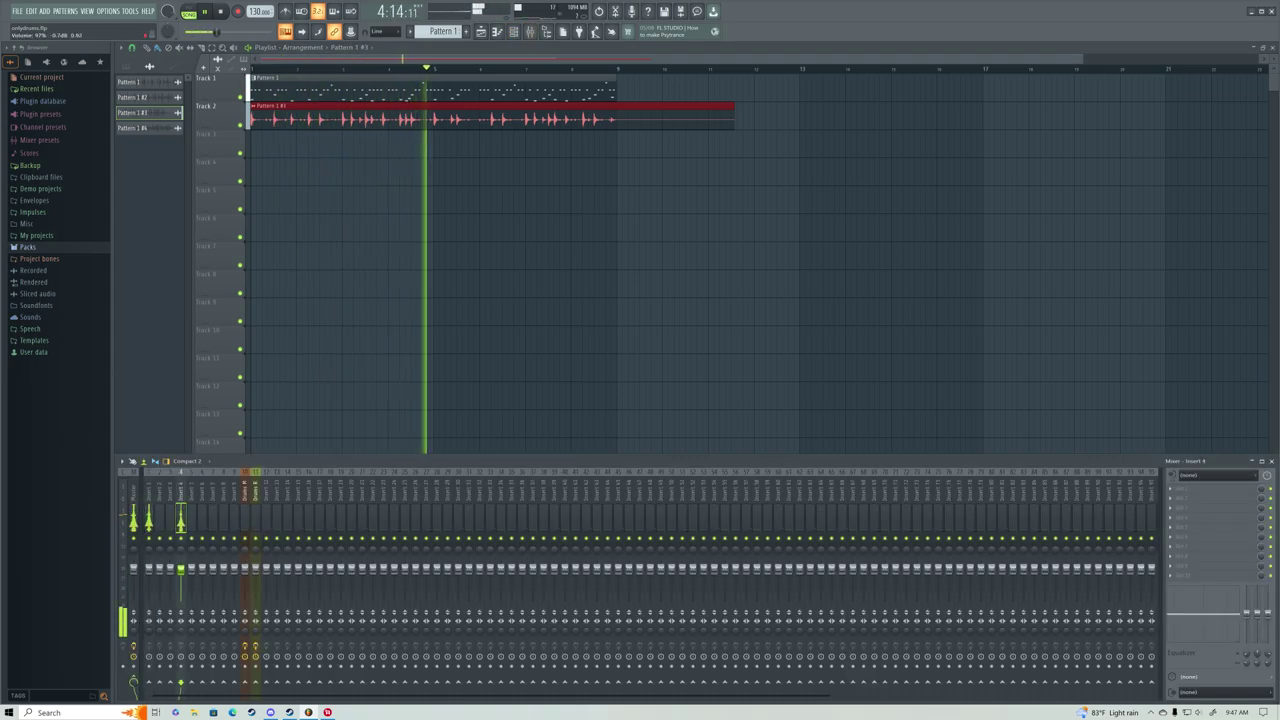
{"action": "left_click_drag", "start_coordinate": [180, 569], "coordinate": [180, 582]}
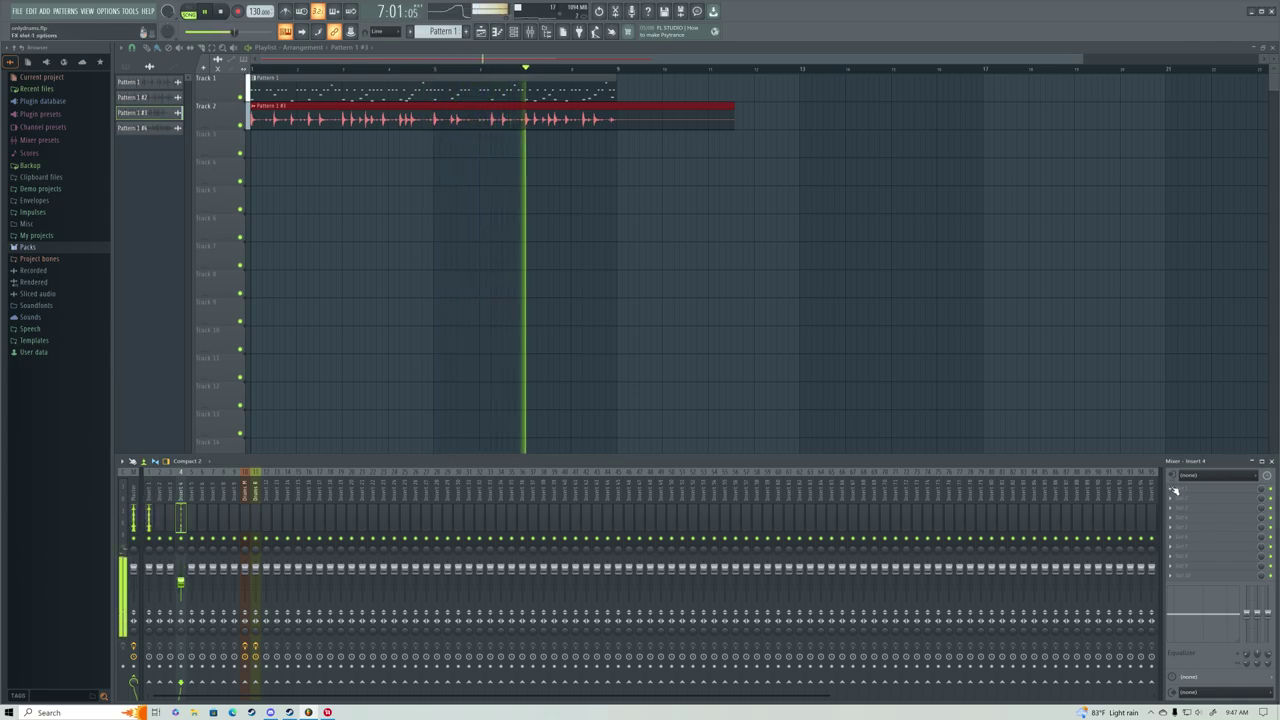
{"action": "left_click", "coordinate": [1176, 490]}
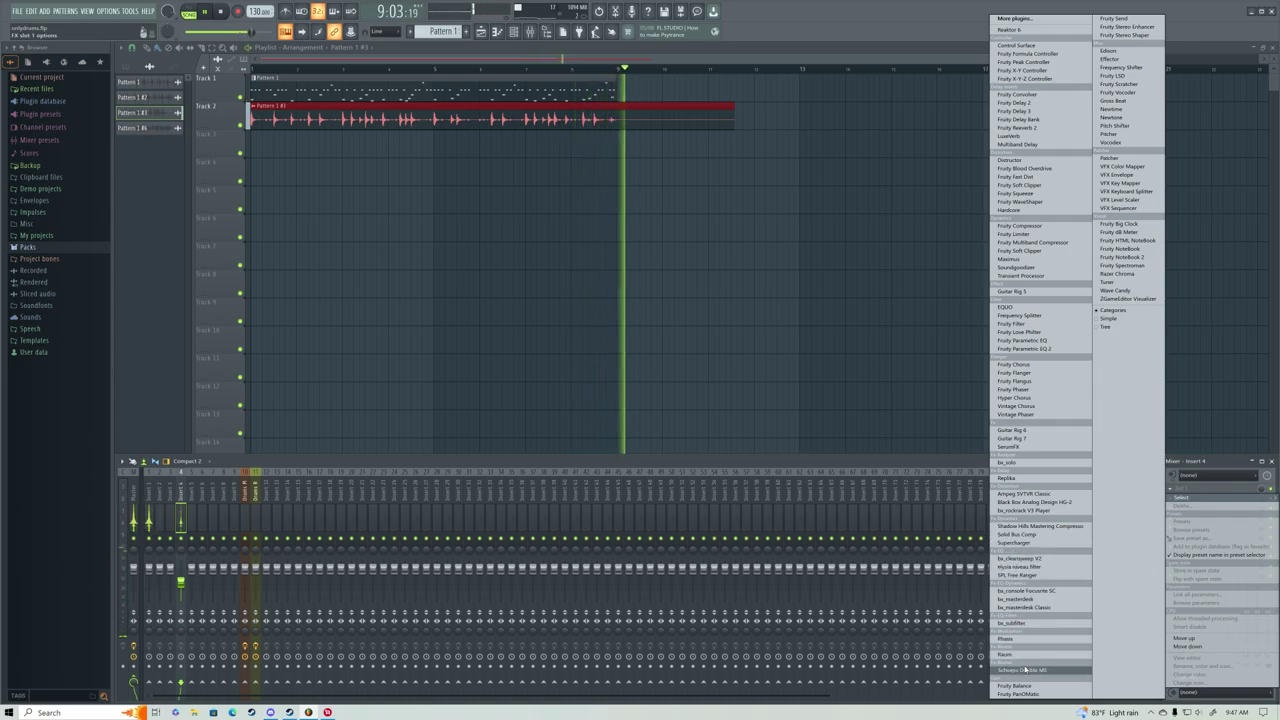
{"action": "left_click", "coordinate": [323, 72]}
{"action": "key", "text": "space"}
Loop roughly the first eight bars, play, and bring up effect choices for insert 4.
{"action": "left_click_drag", "start_coordinate": [254, 72], "coordinate": [617, 72]}
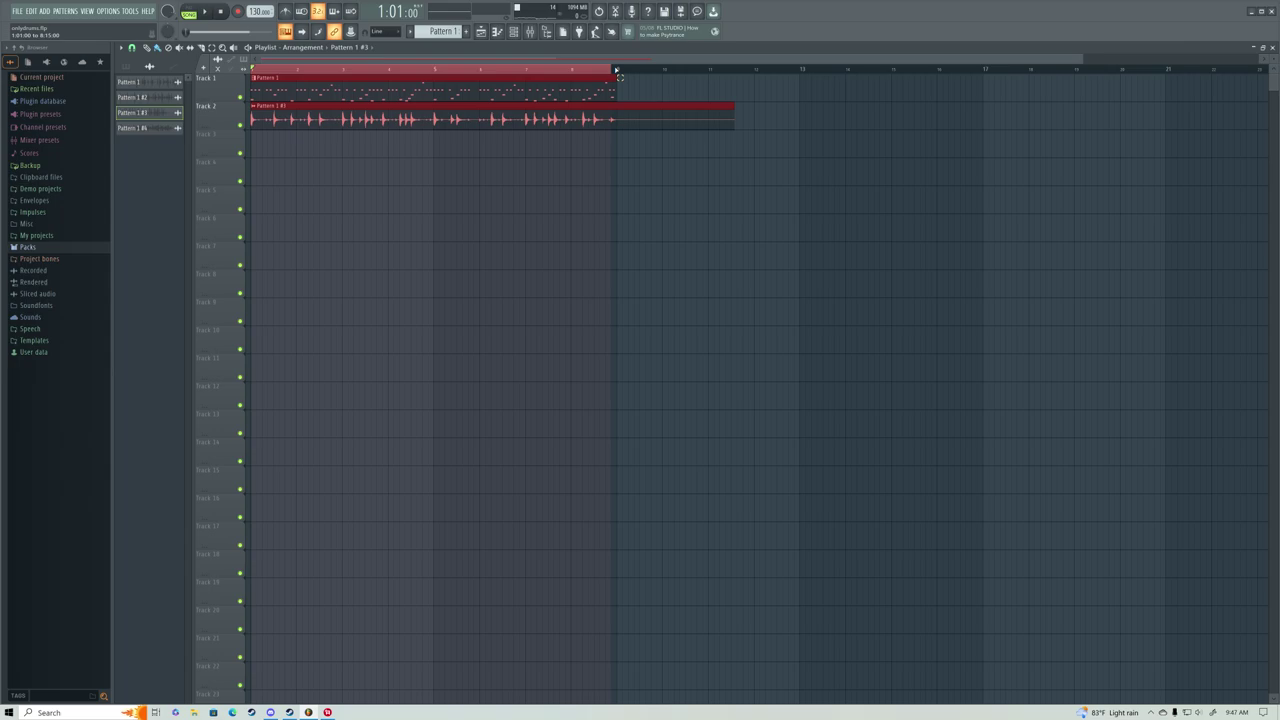
{"action": "left_click", "coordinate": [530, 32]}
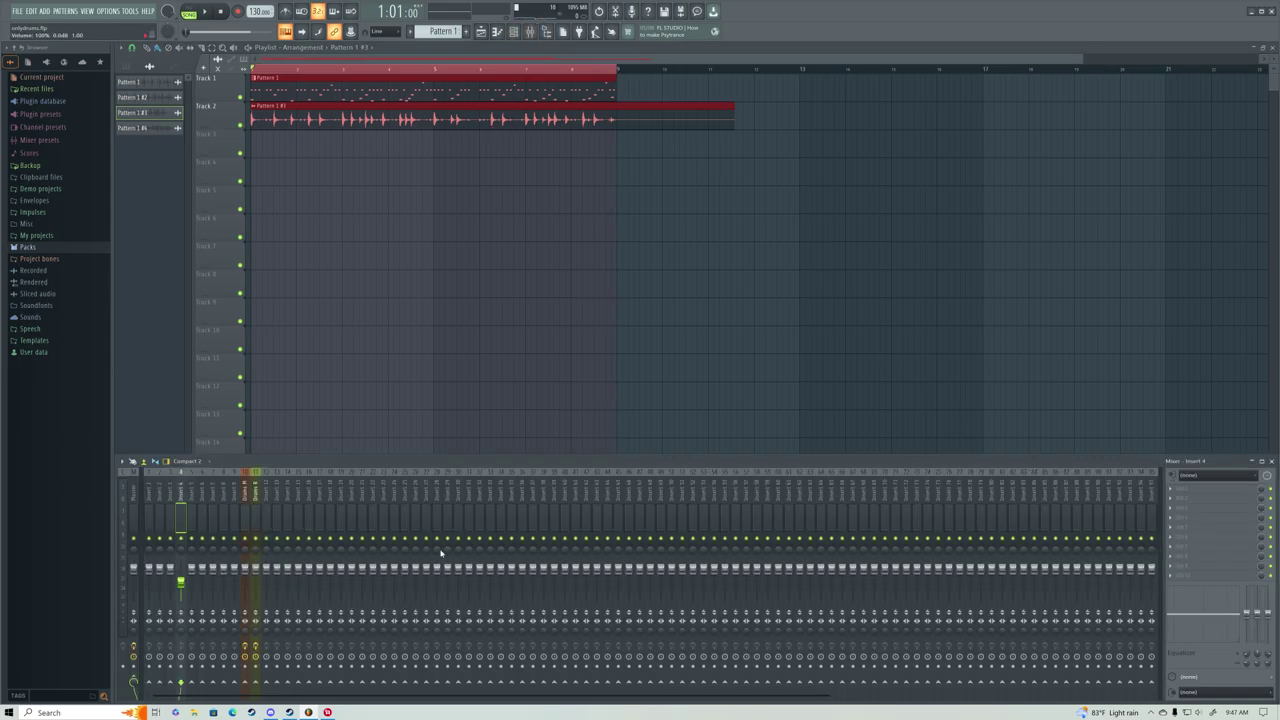
{"action": "key", "text": "space"}
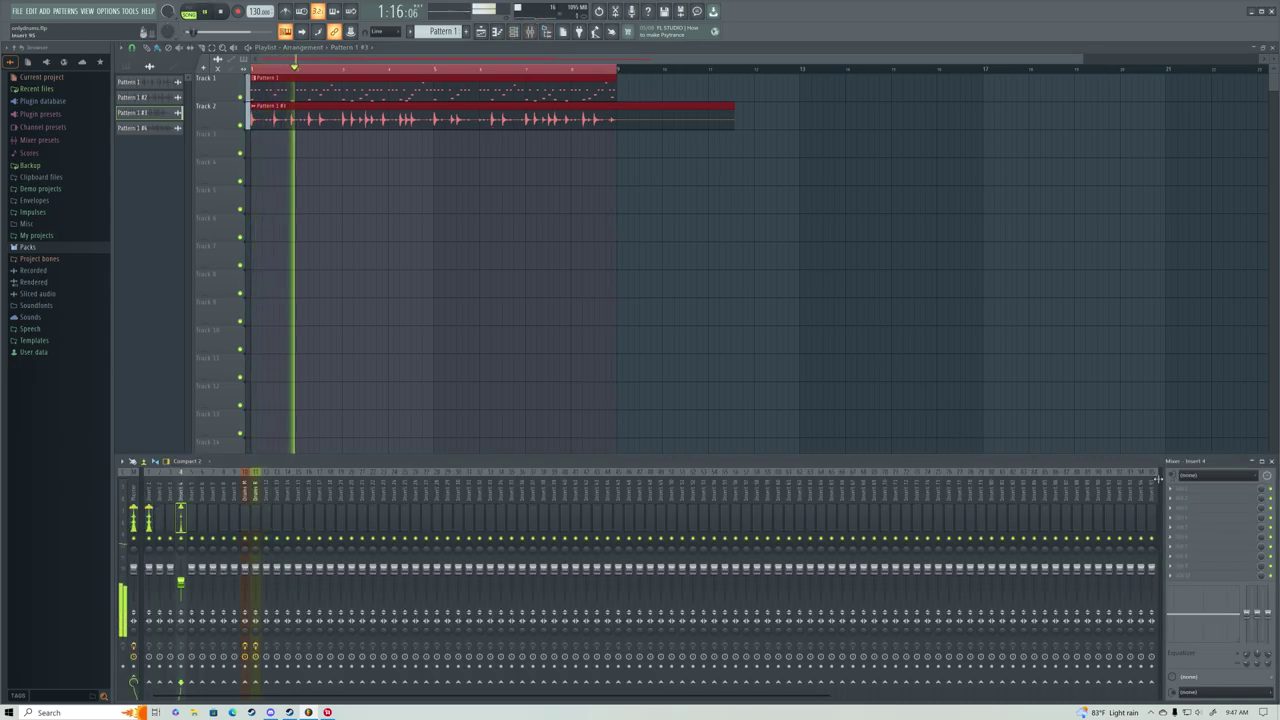
{"action": "left_click", "coordinate": [1183, 497]}
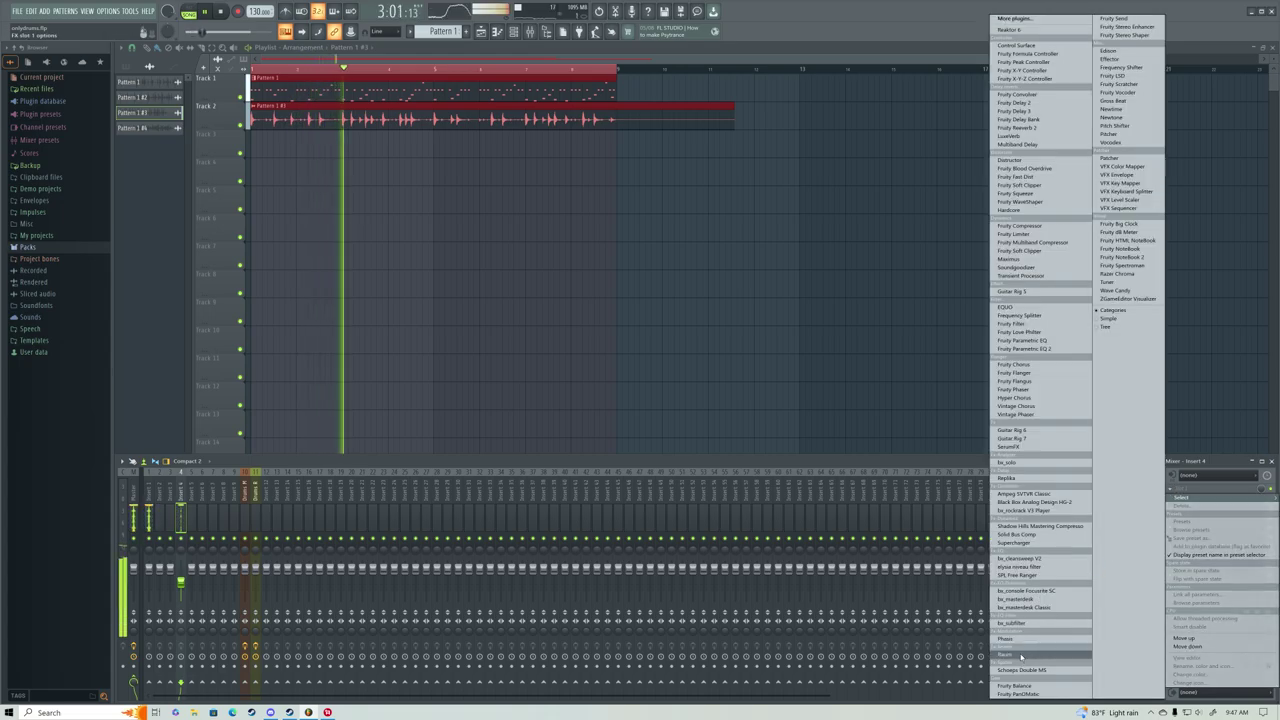
Put the Replika delay on insert 4, deselect the playlist clips, and reopen the mixer.
{"action": "left_click", "coordinate": [1015, 478]}
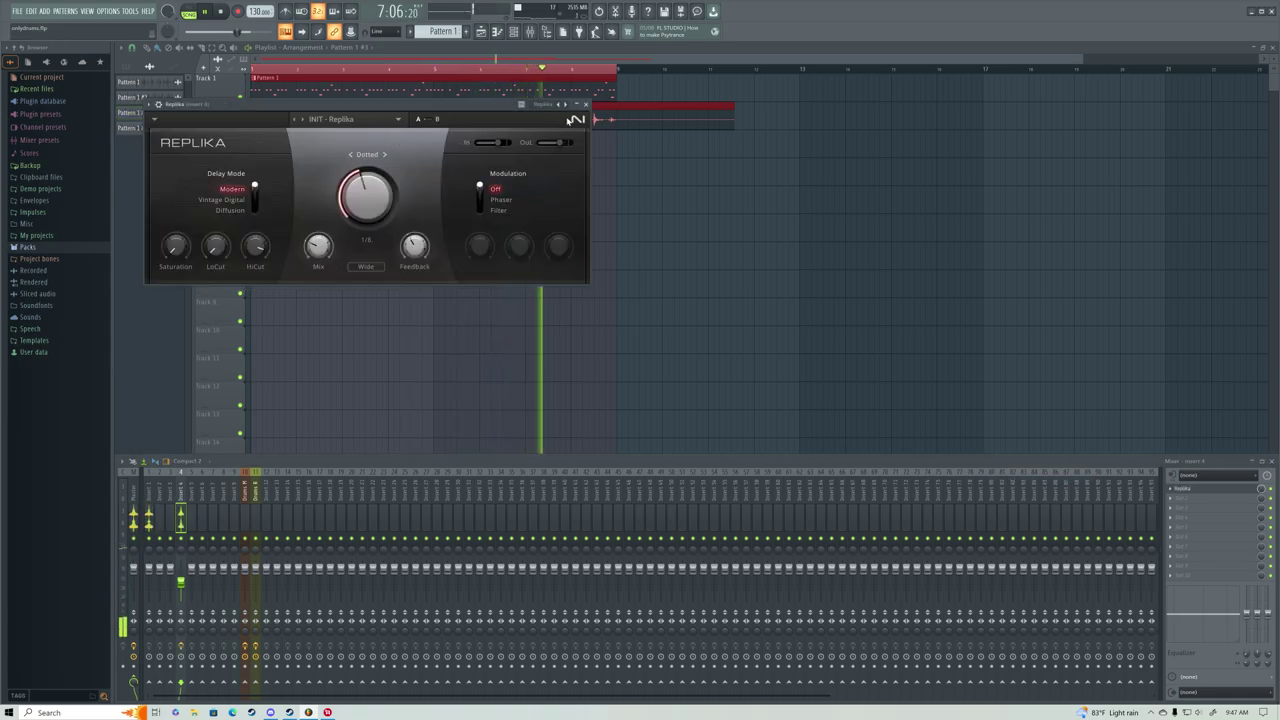
{"action": "left_click", "coordinate": [587, 105]}
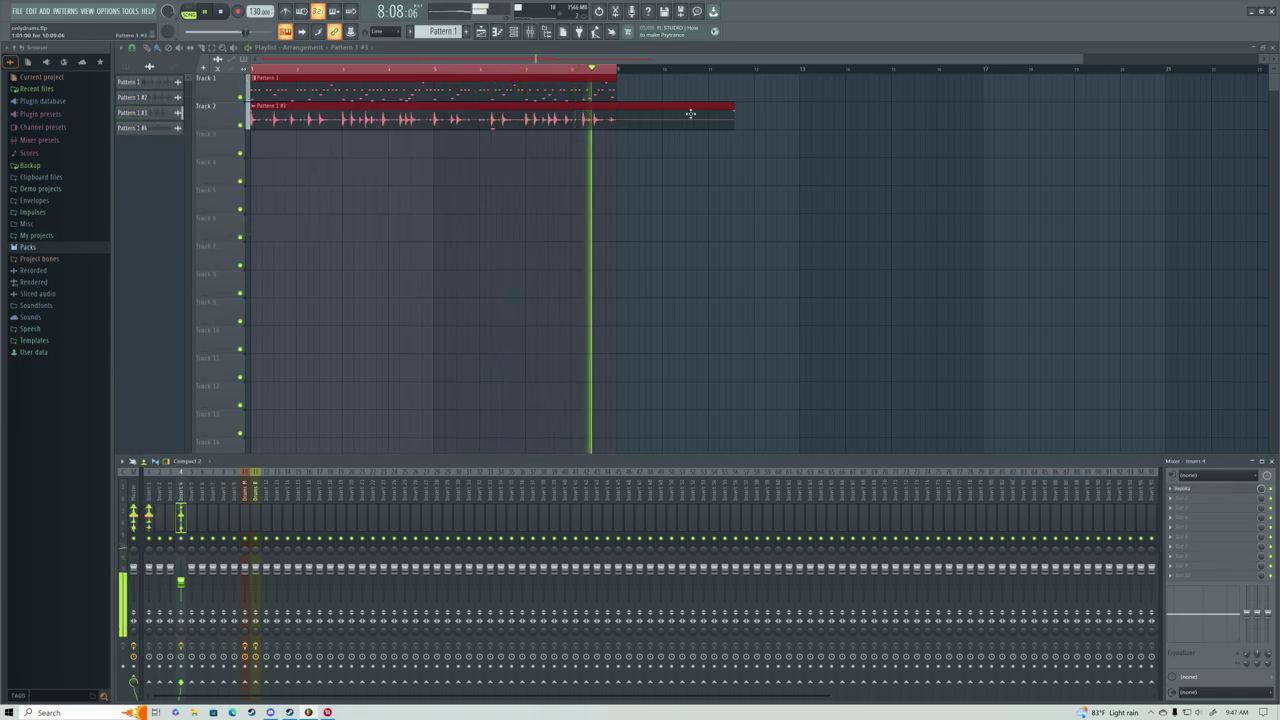
{"action": "key", "text": "F9"}
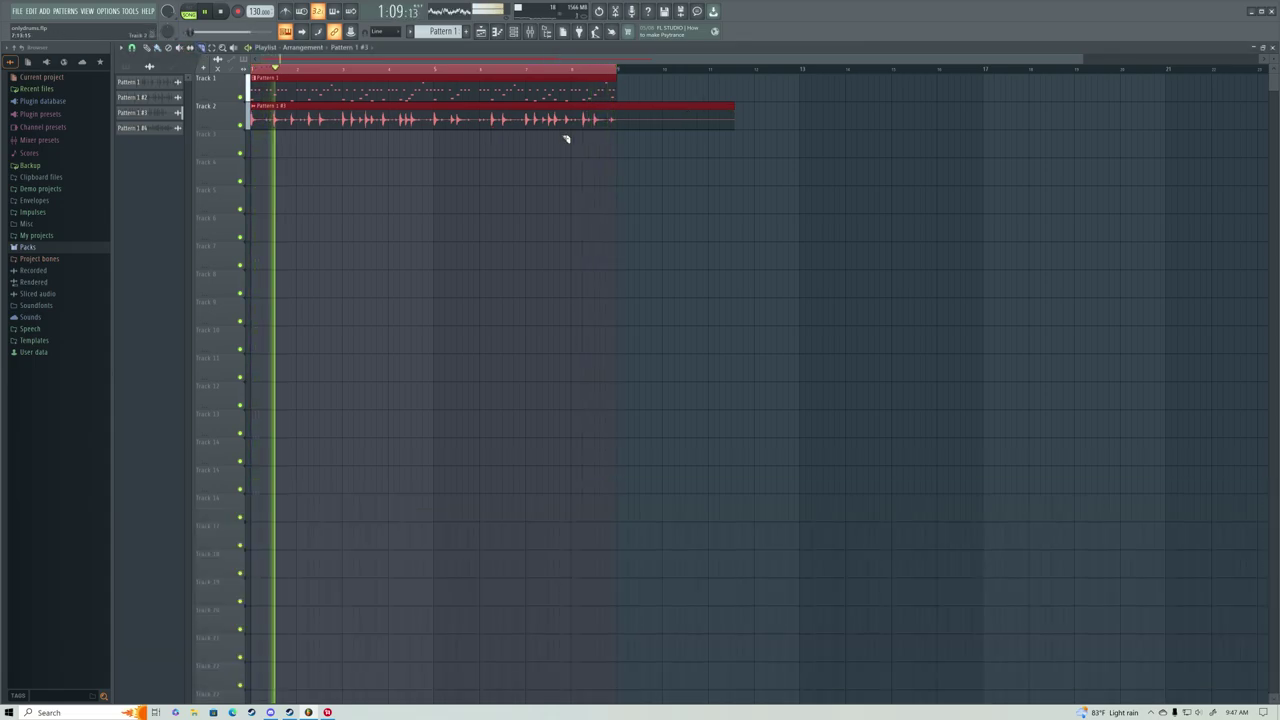
{"action": "left_click", "coordinate": [520, 140]}
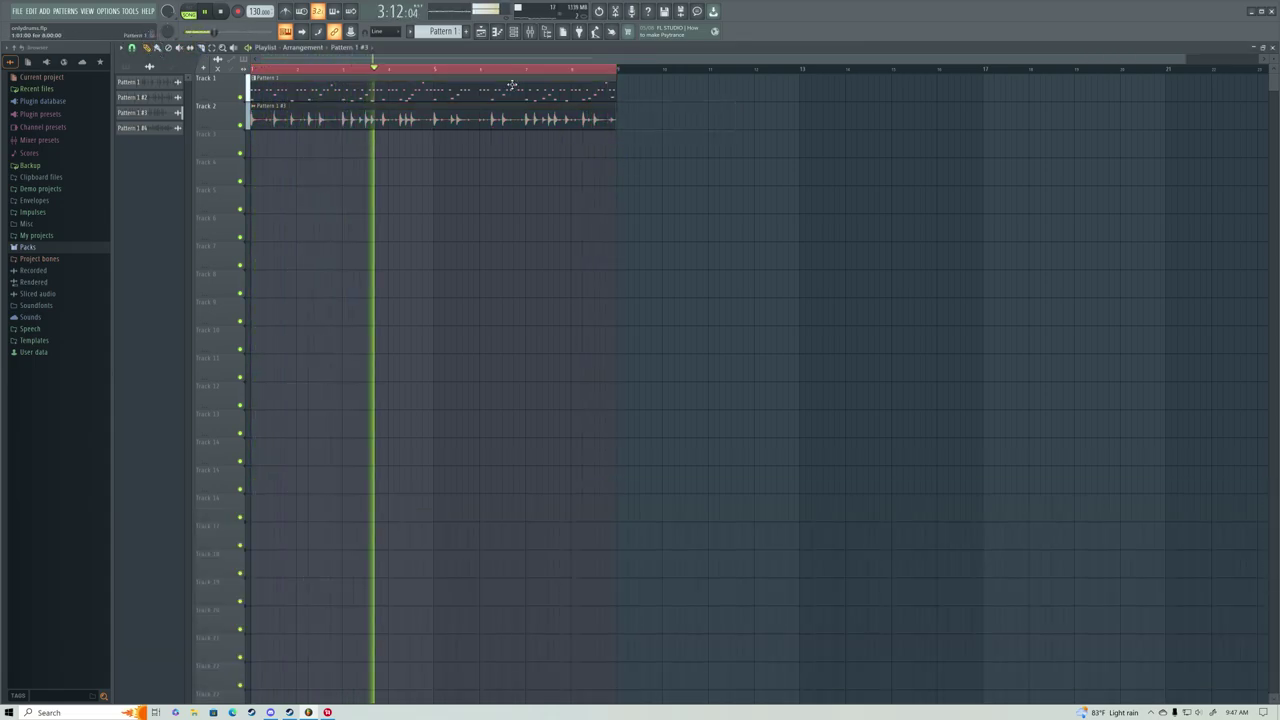
{"action": "left_click", "coordinate": [530, 31]}
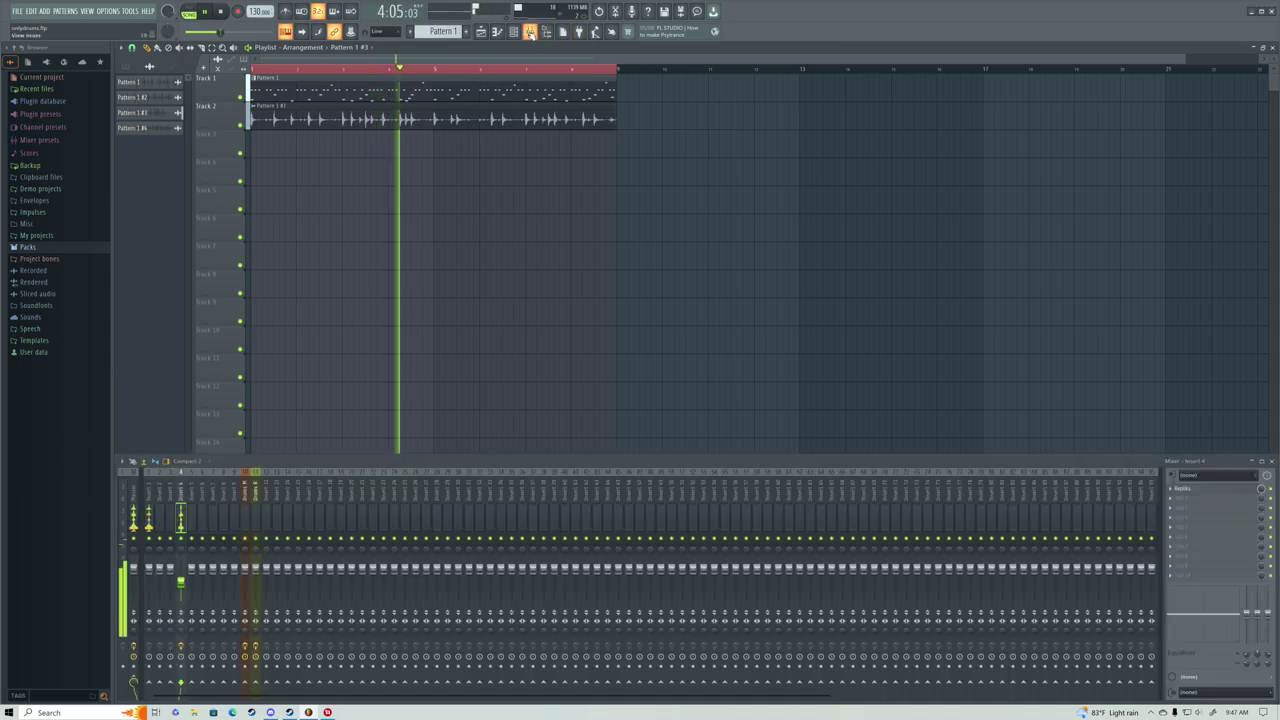
Load Vocodex into the next empty insert 4 slot, after Replika.
{"action": "left_click", "coordinate": [1172, 499]}
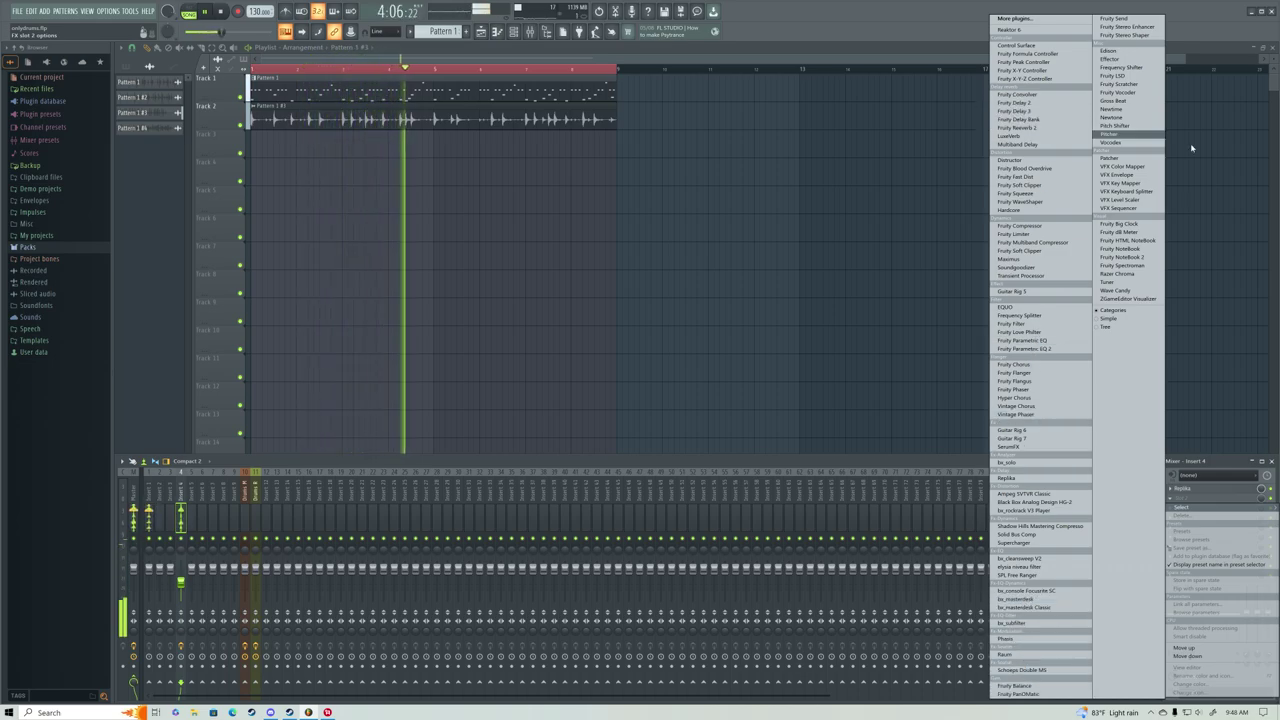
{"action": "left_click", "coordinate": [1110, 143]}
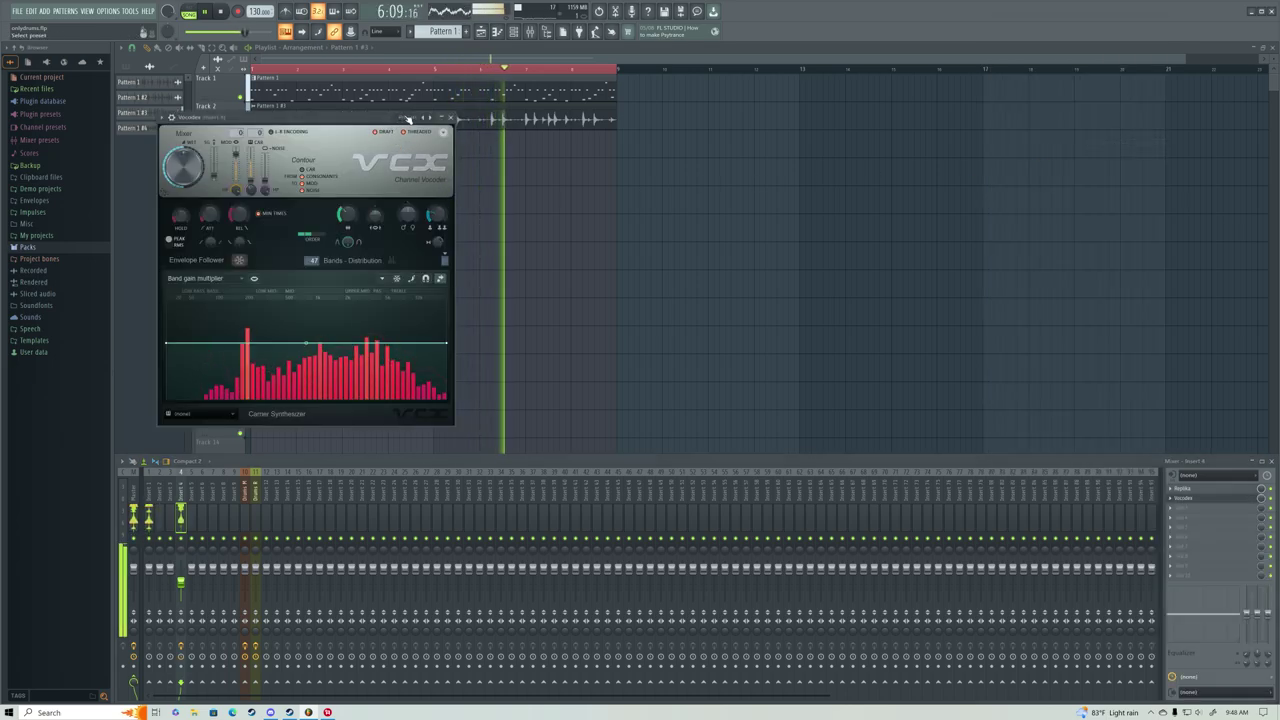
Try the Vocodex Robot preset, switch to a different 47-band preset, and stop playback.
{"action": "left_click", "coordinate": [417, 131]}
{"action": "left_click", "coordinate": [422, 268]}
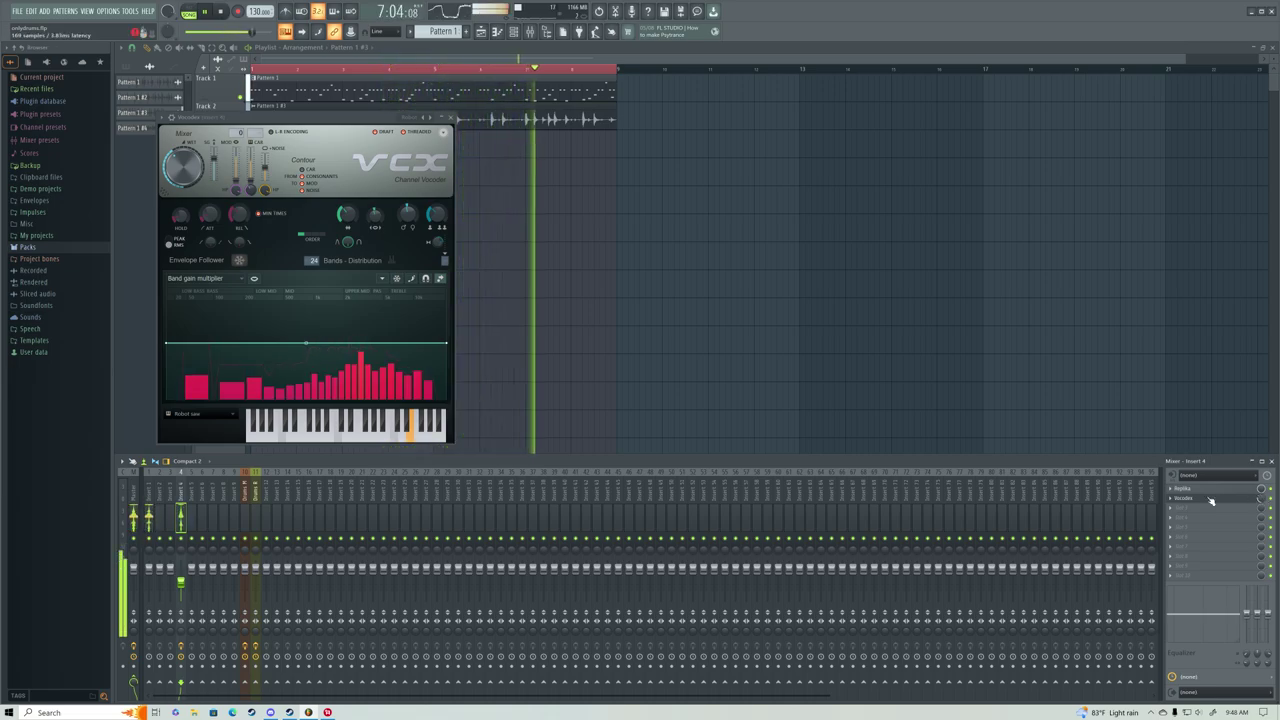
{"action": "left_click", "coordinate": [413, 120]}
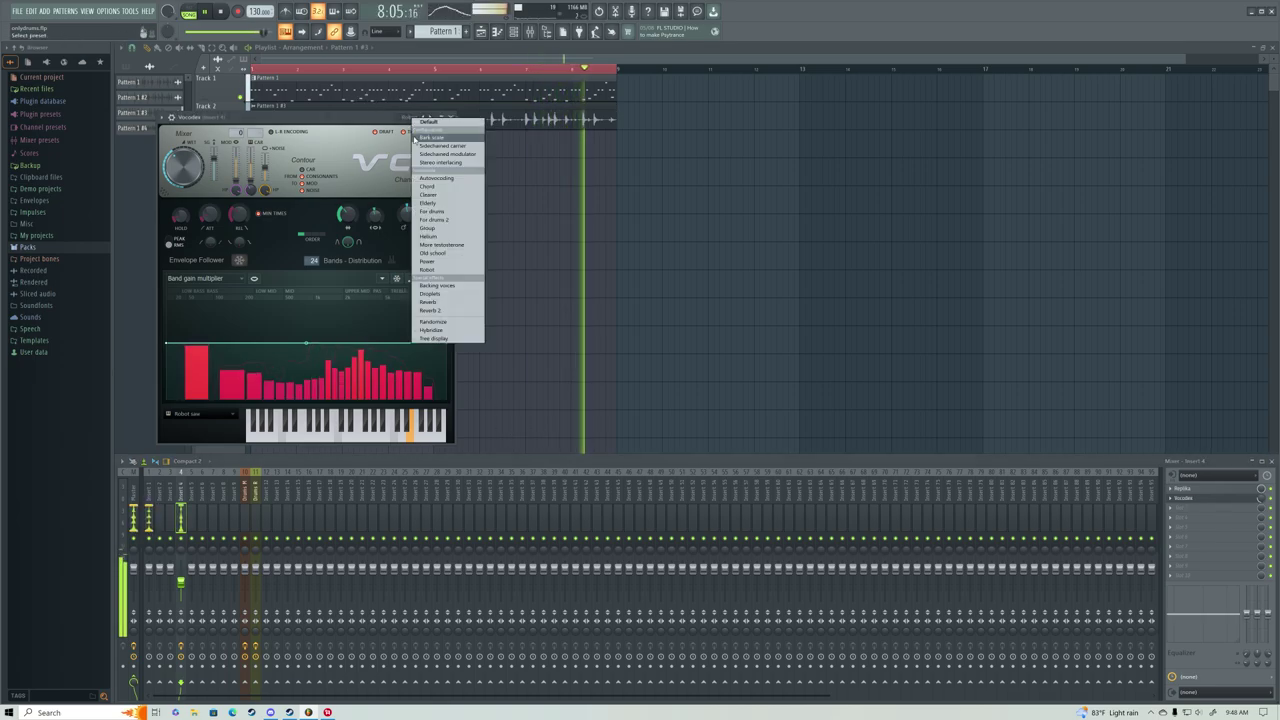
{"action": "left_click", "coordinate": [426, 176]}
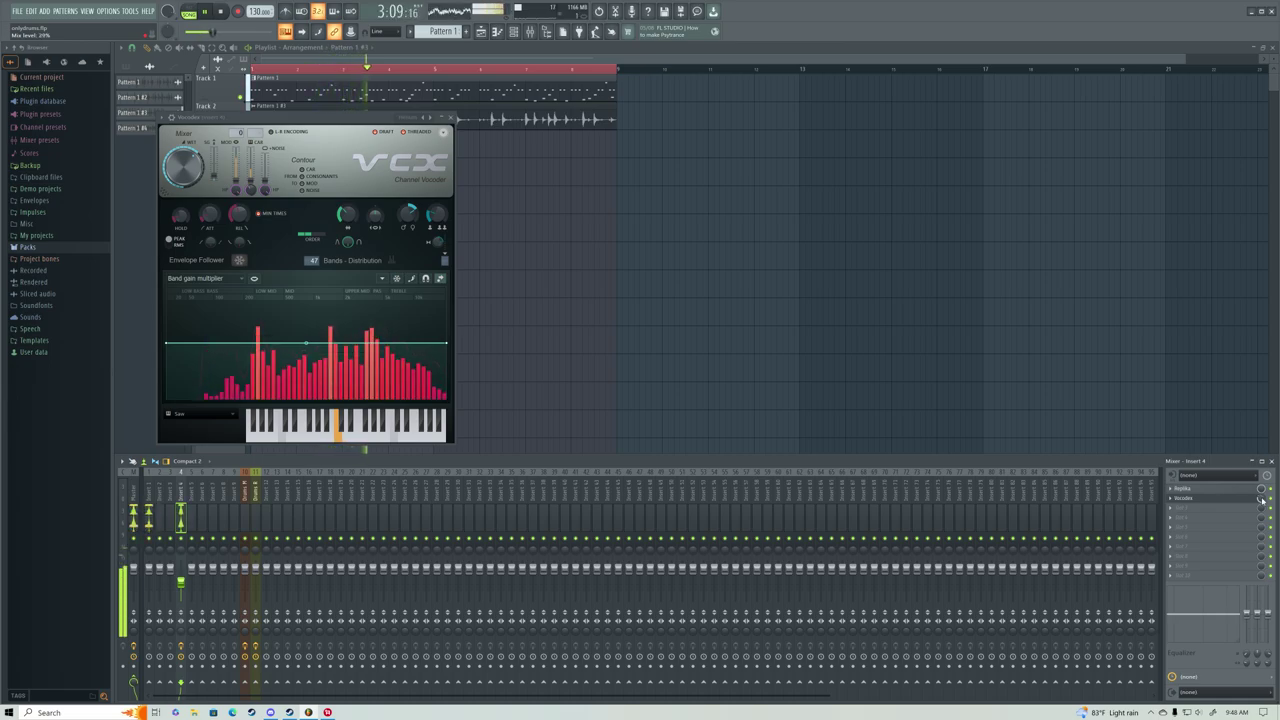
{"action": "key", "text": "space"}
Place the Pattern 1 #3 clip on Track 3 and audition it.
{"action": "left_click", "coordinate": [331, 143]}
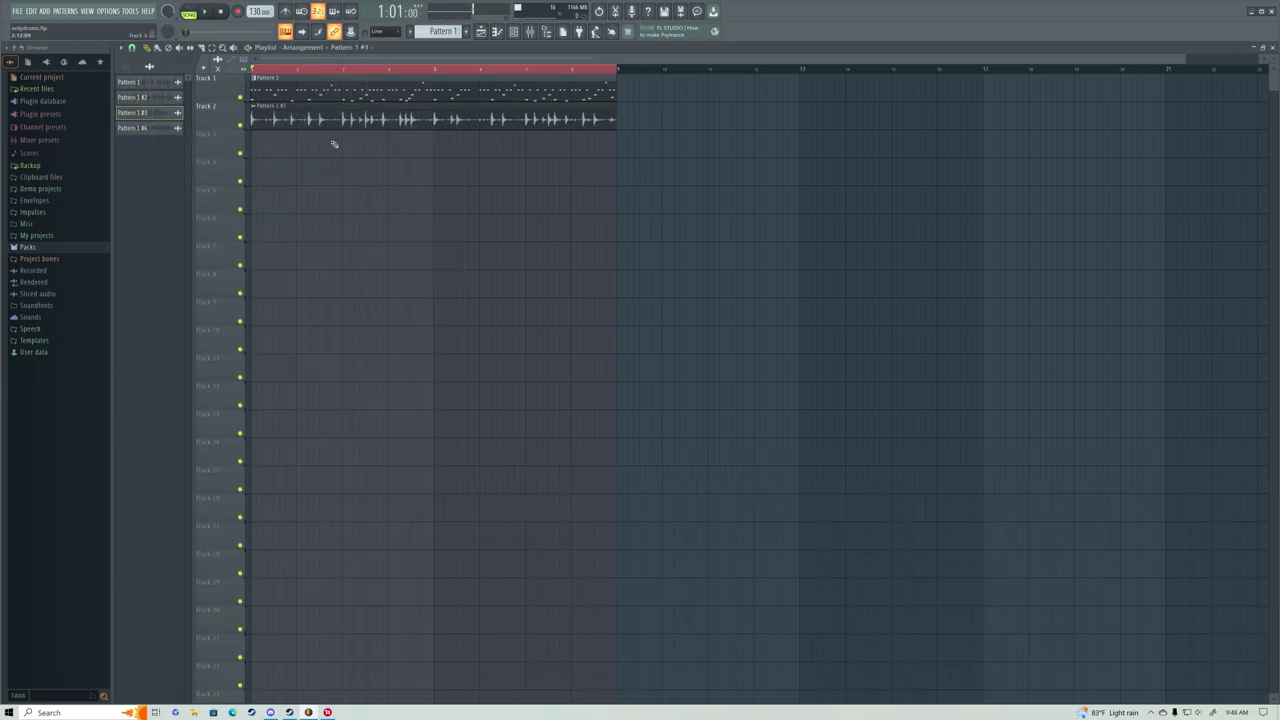
{"action": "left_click", "coordinate": [283, 147]}
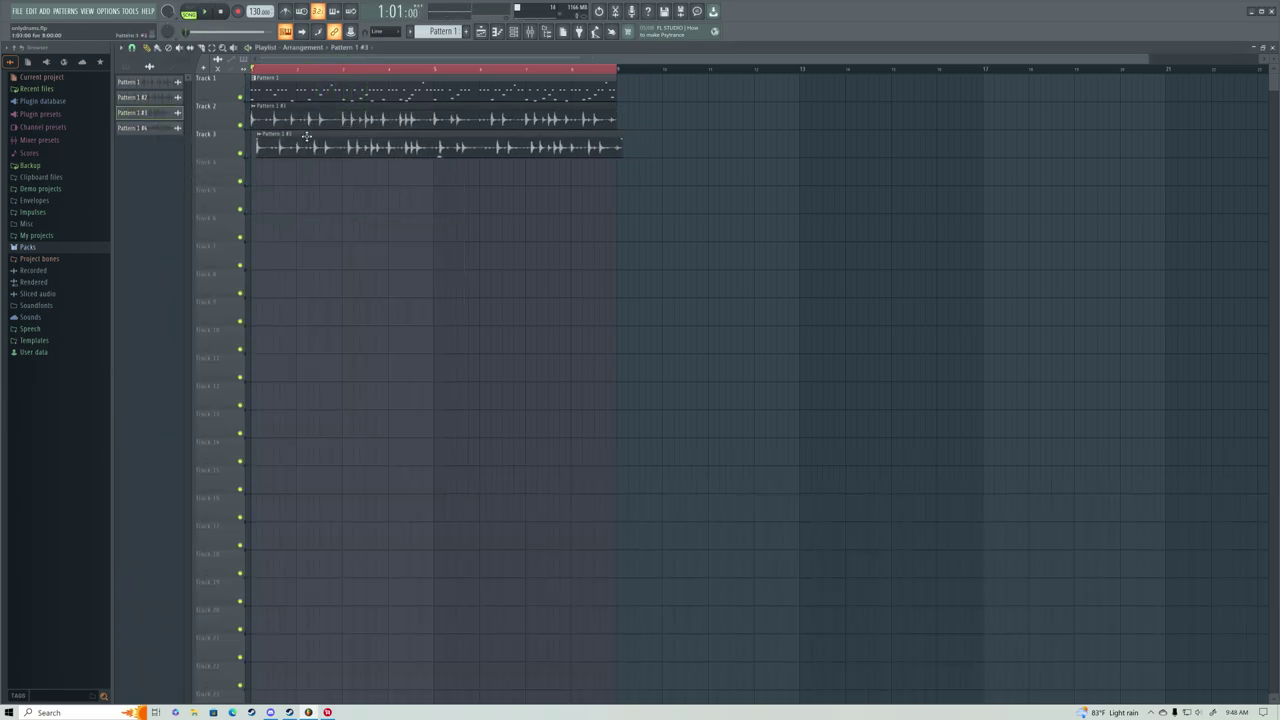
{"action": "key", "text": "space"}
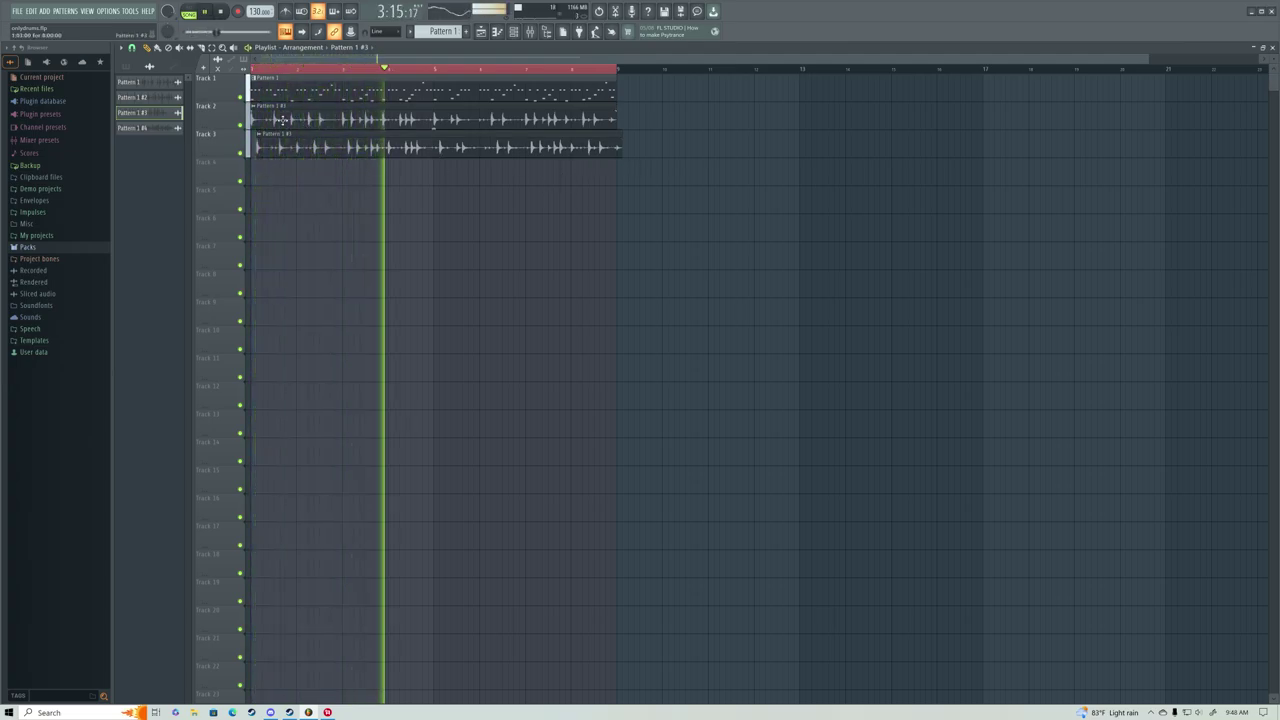
{"action": "key", "text": "space"}
{"action": "scroll", "coordinate": [283, 77], "scroll_direction": "up", "scroll_amount": 5}
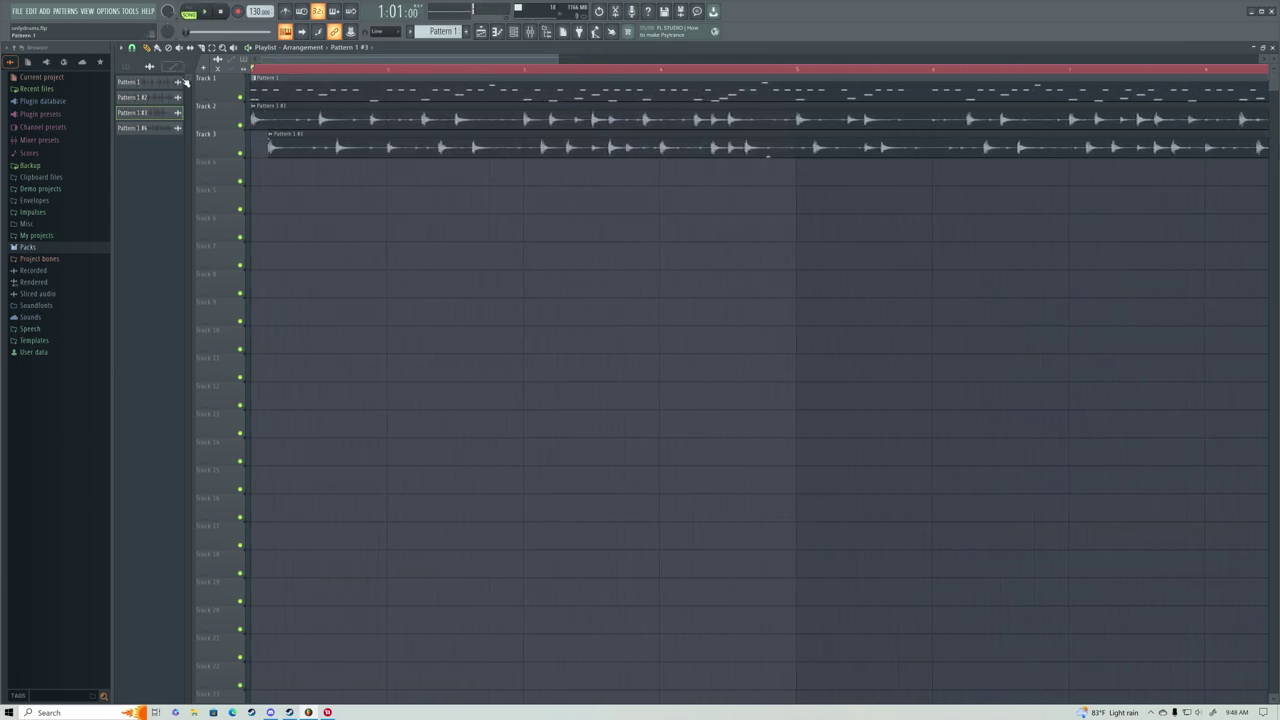
Nudge the Track 3 clip slightly earlier, check its timing, and make it a unique sample.
{"action": "left_click_drag", "start_coordinate": [296, 133], "coordinate": [288, 133]}
{"action": "key", "text": "space"}
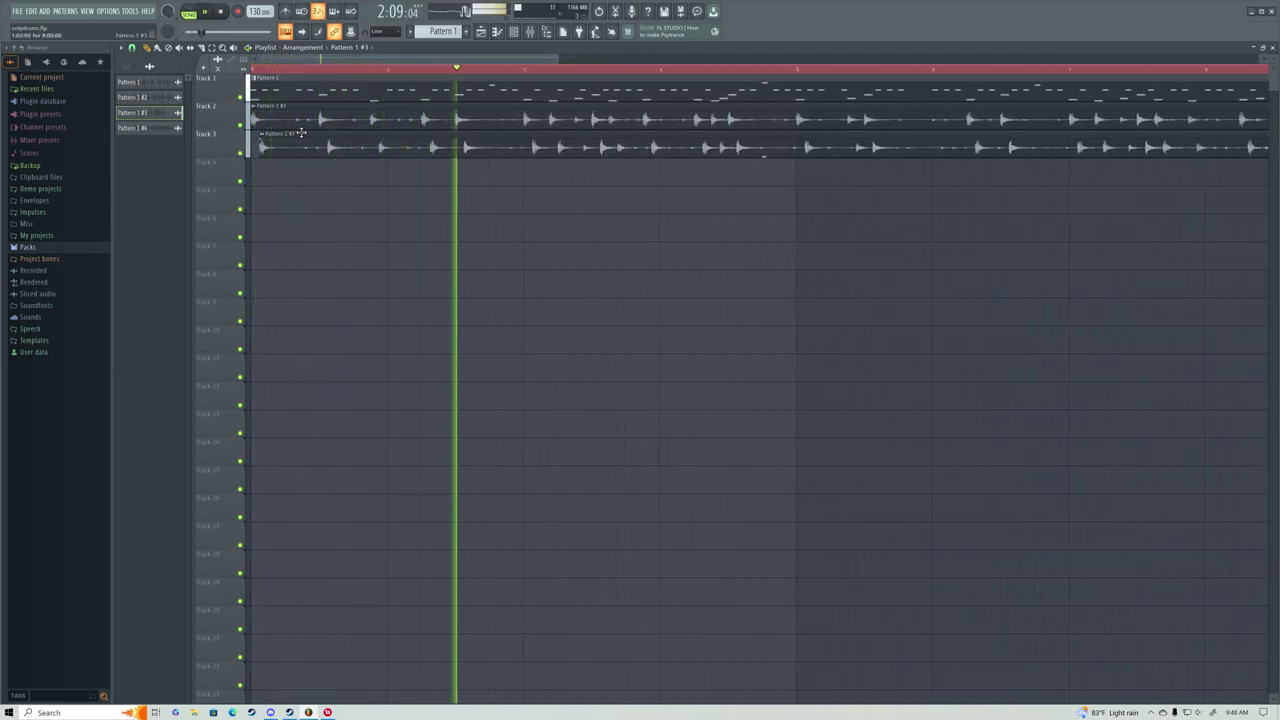
{"action": "key", "text": "space"}
{"action": "right_click", "coordinate": [265, 140]}
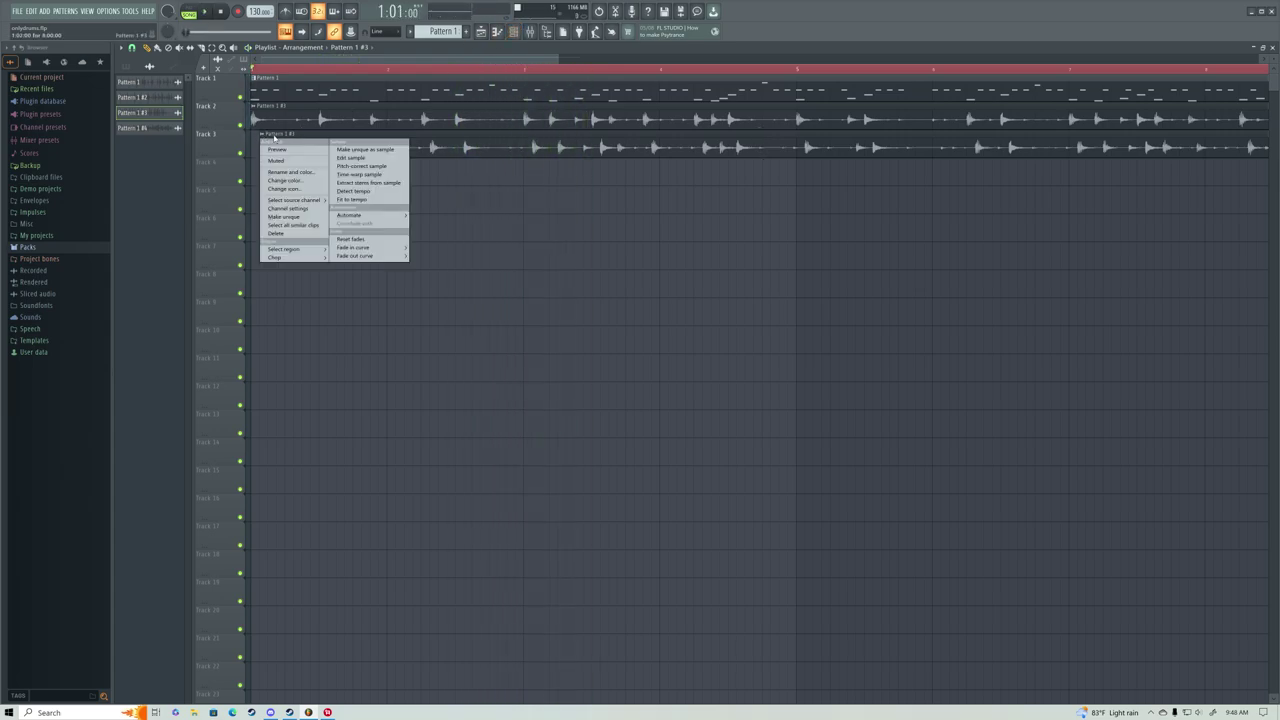
{"action": "left_click", "coordinate": [365, 150]}
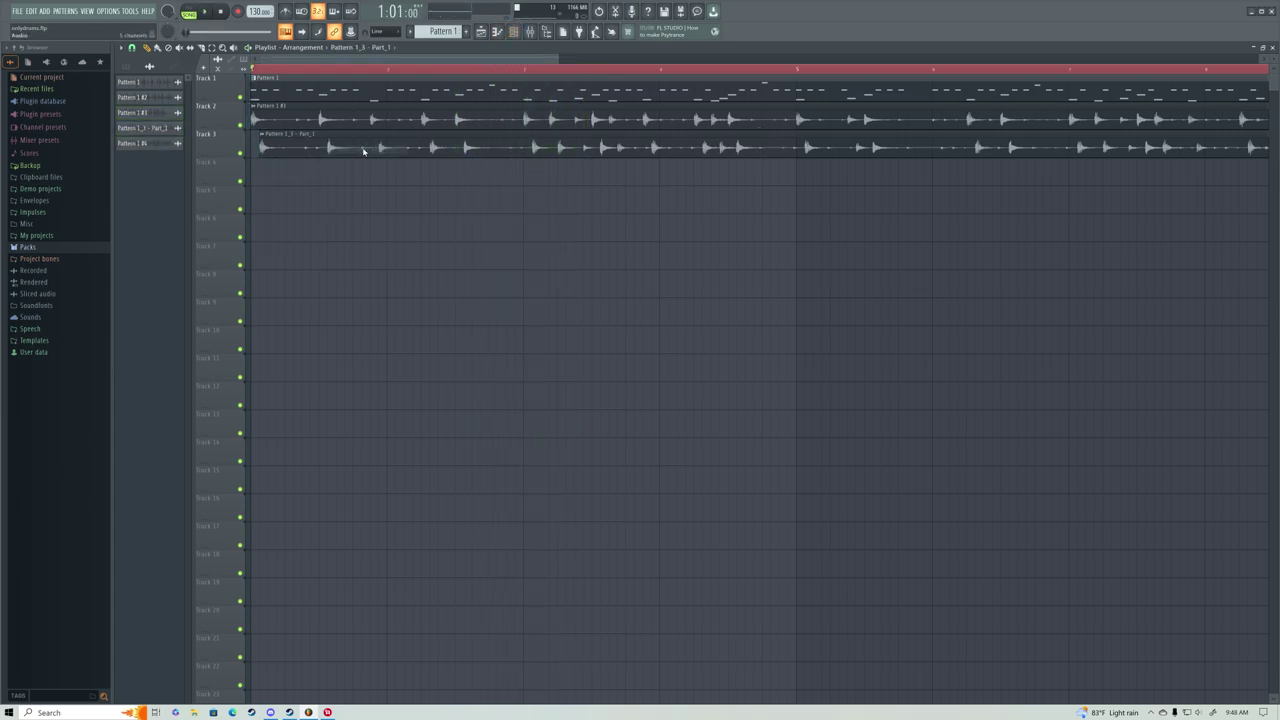
Show the mixer and channel rack, play the song, and pull insert 5 down to about 52%.
{"action": "left_click", "coordinate": [531, 33]}
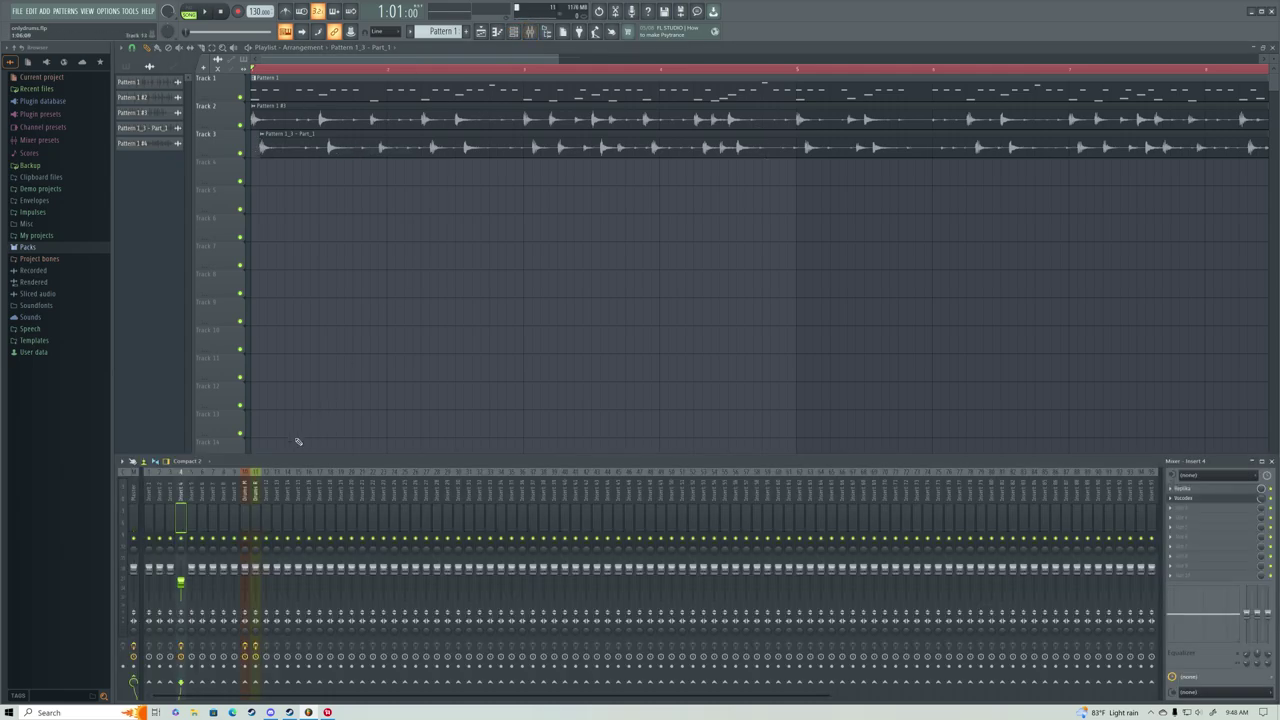
{"action": "left_click", "coordinate": [531, 33]}
{"action": "left_click", "coordinate": [531, 33]}
{"action": "left_click", "coordinate": [531, 33]}
{"action": "left_click", "coordinate": [531, 33]}
{"action": "left_click", "coordinate": [512, 33]}
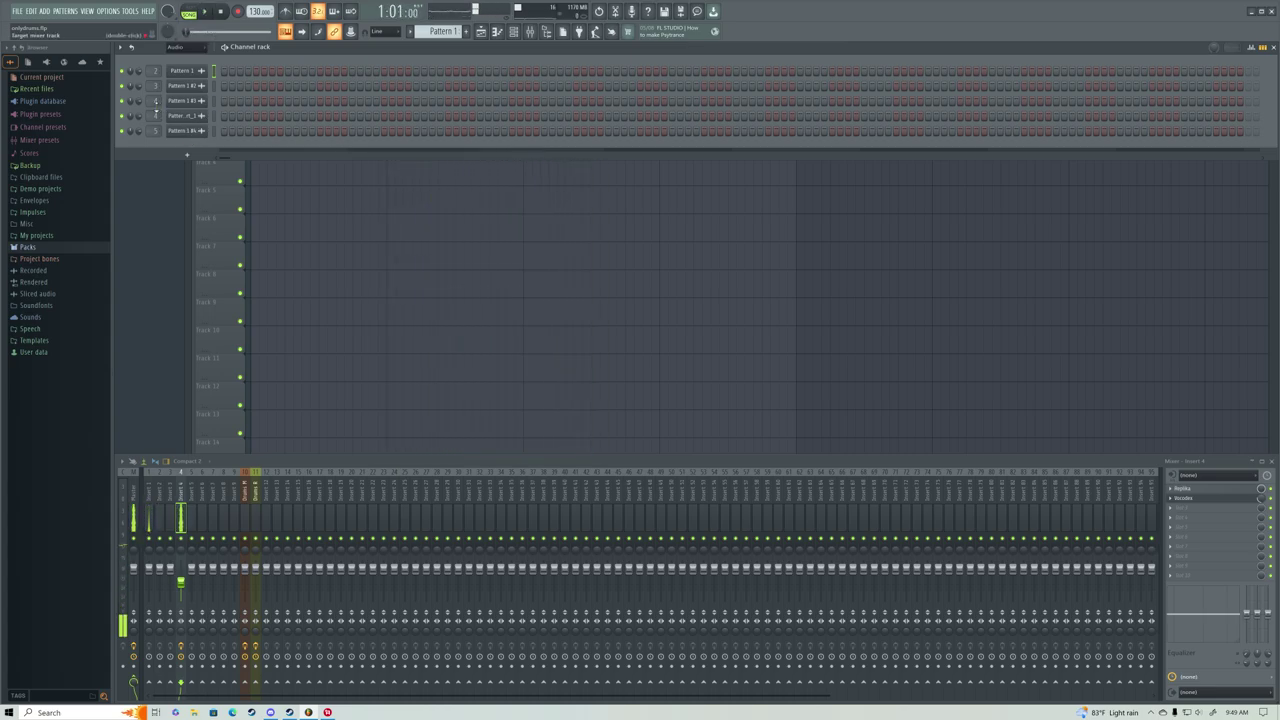
{"action": "key", "text": "space"}
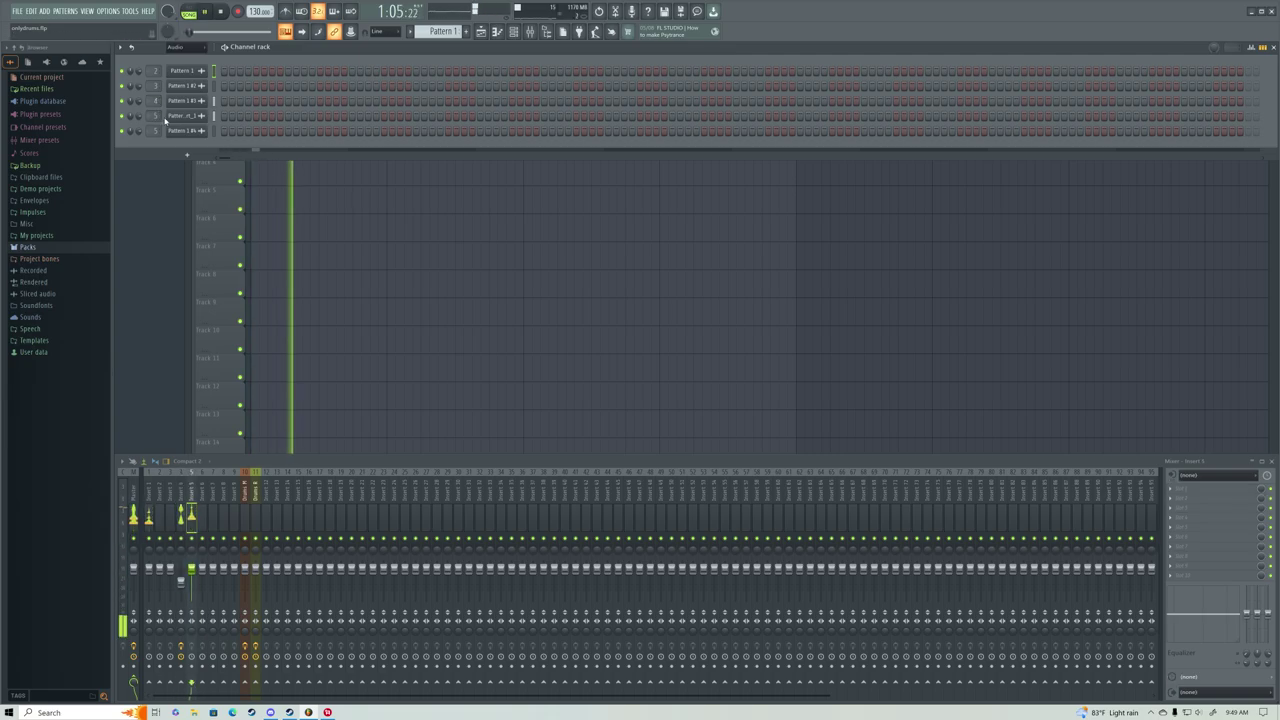
{"action": "left_click_drag", "start_coordinate": [193, 569], "coordinate": [191, 592]}
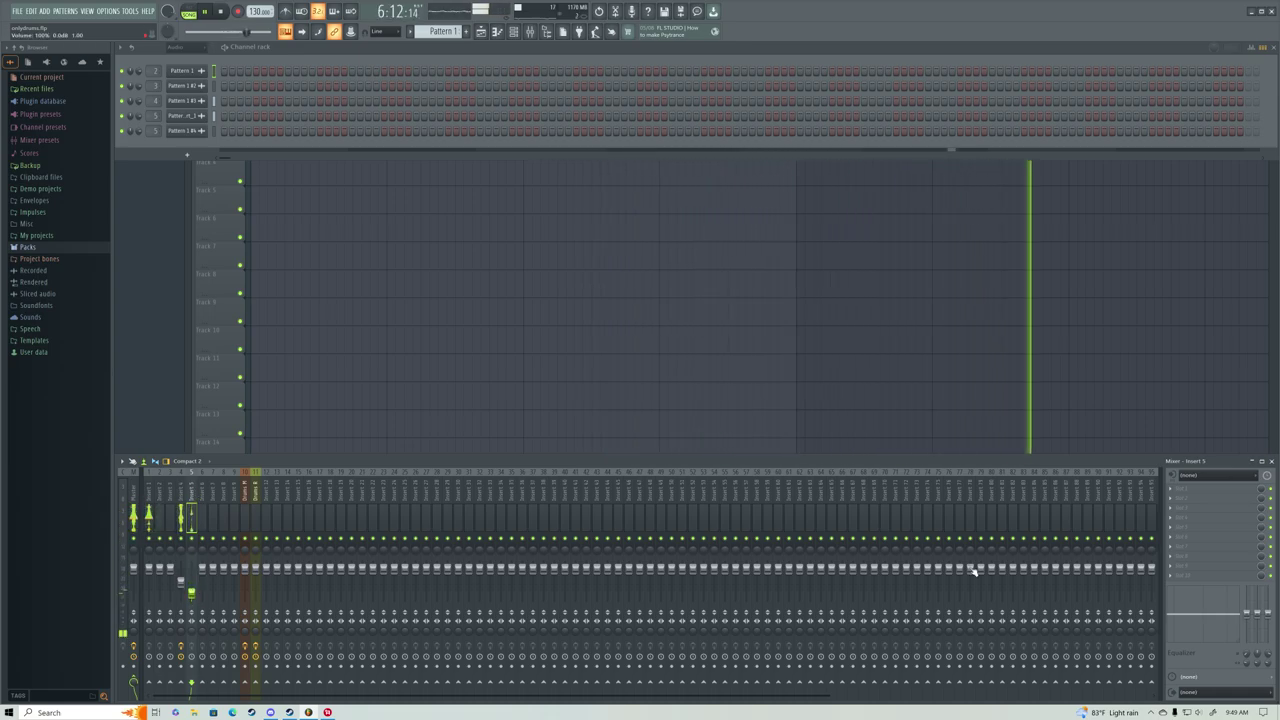
Load Raum on insert 5 with the Dark Impact preset and nudge the insert's fader up slightly.
{"action": "left_click", "coordinate": [1174, 490]}
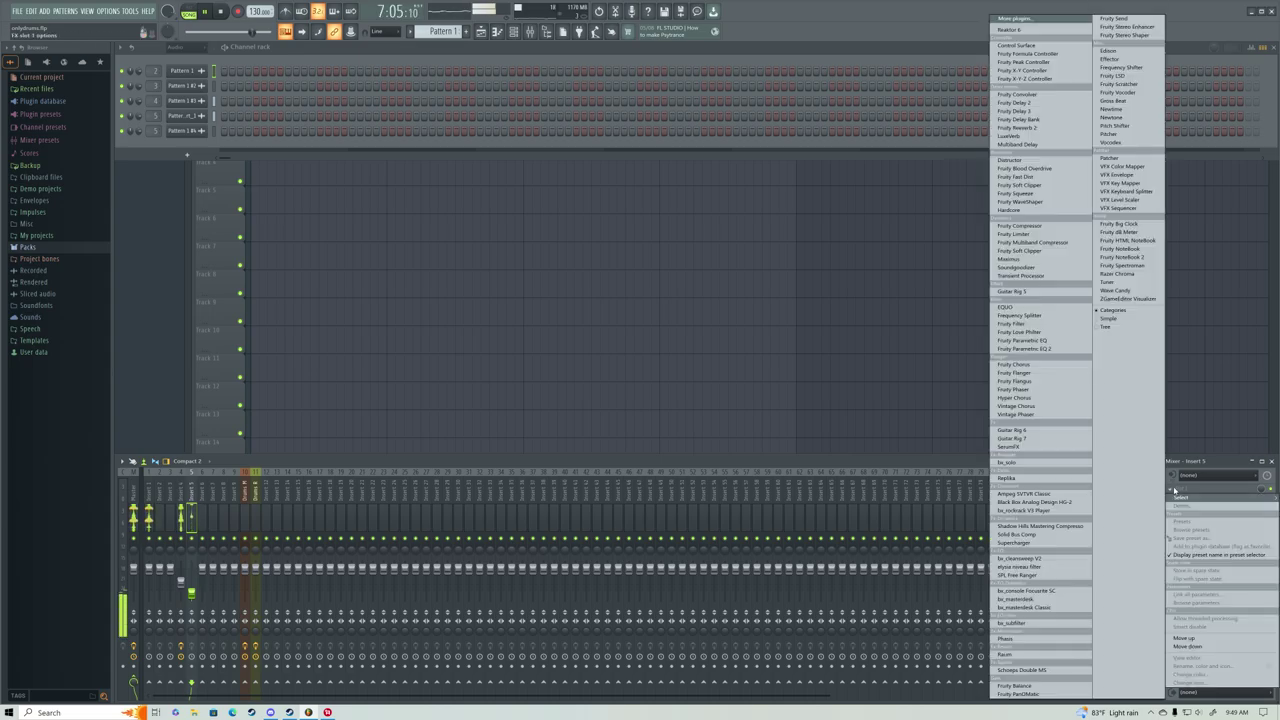
{"action": "left_click", "coordinate": [1012, 654]}
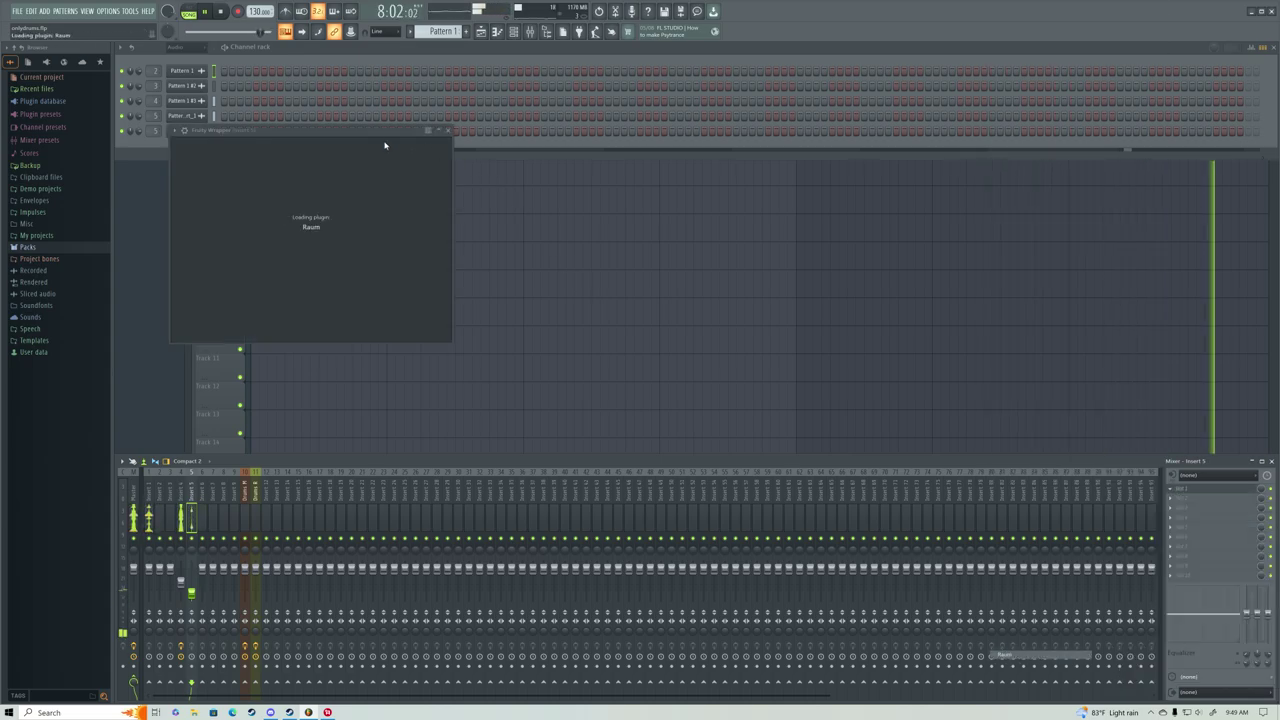
{"action": "left_click", "coordinate": [343, 146]}
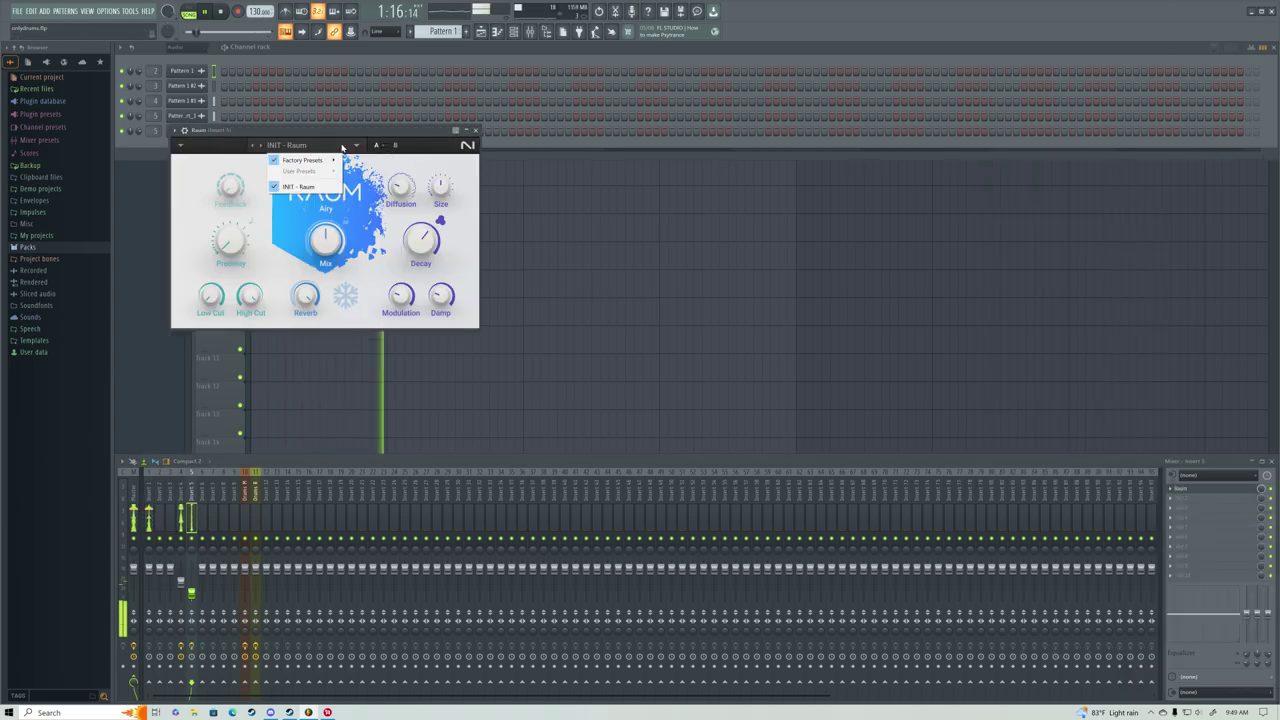
{"action": "mouse_move", "coordinate": [326, 164]}
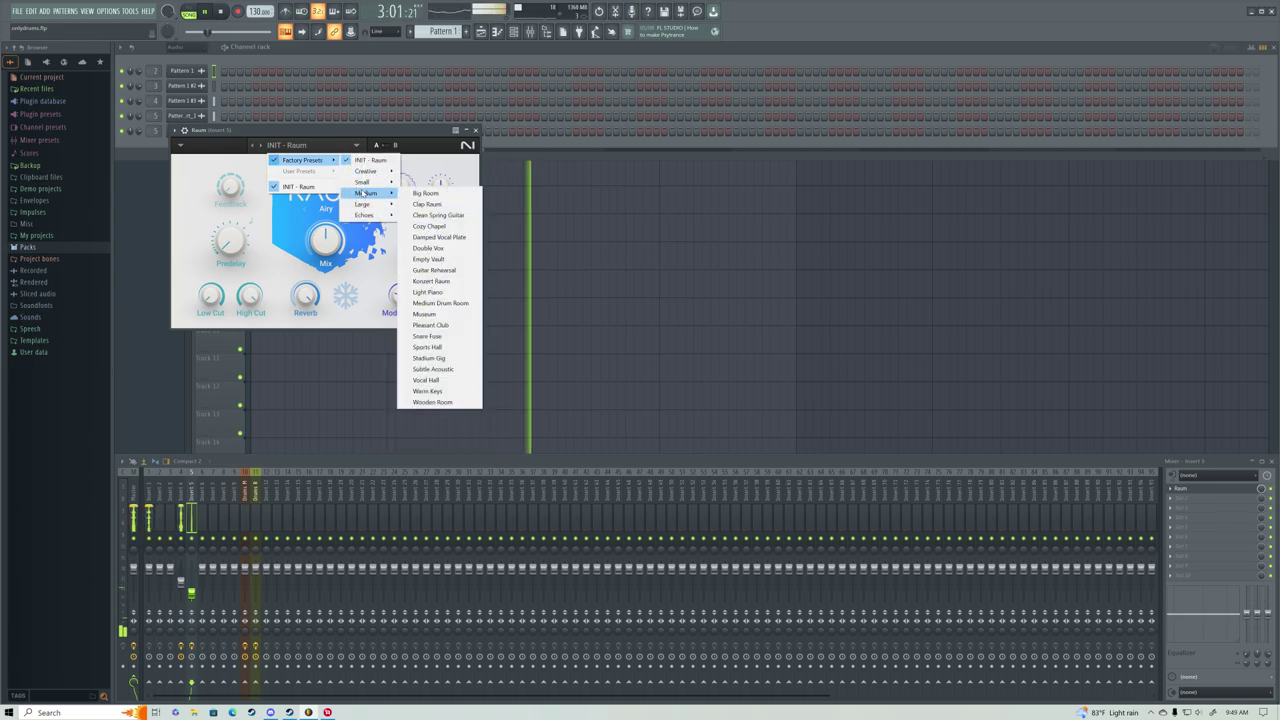
{"action": "mouse_move", "coordinate": [362, 204]}
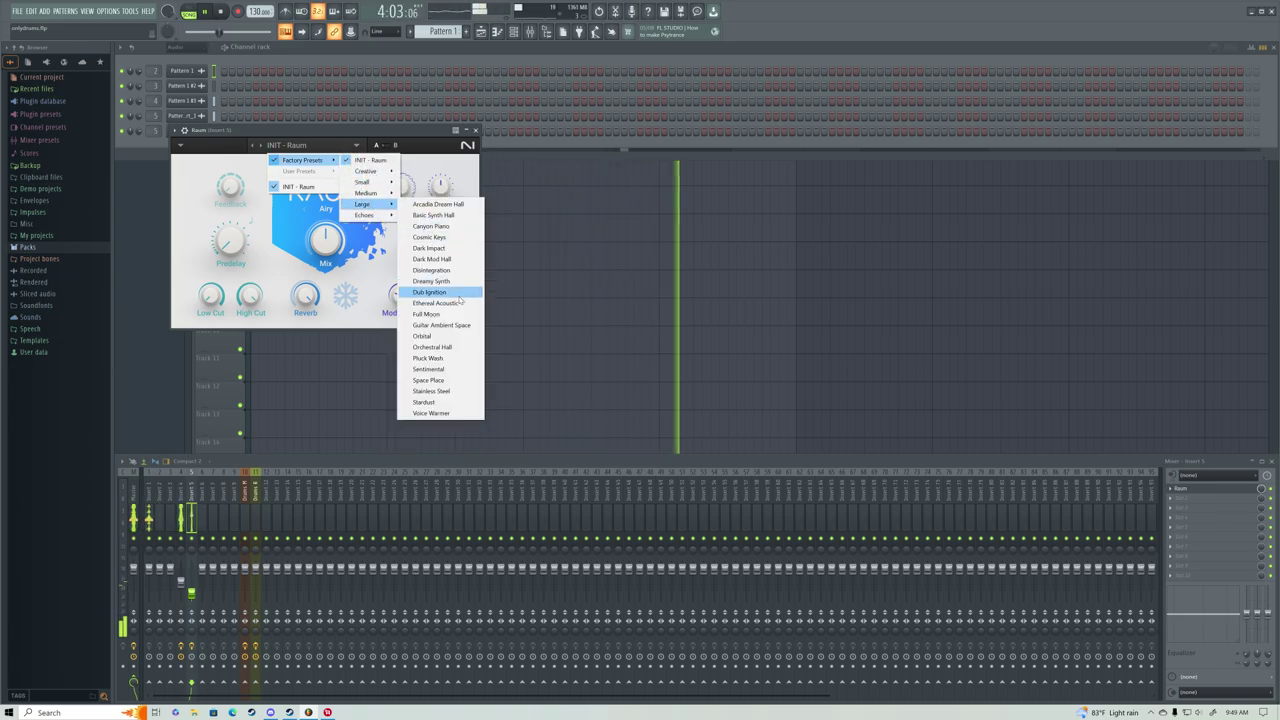
{"action": "left_click", "coordinate": [458, 292]}
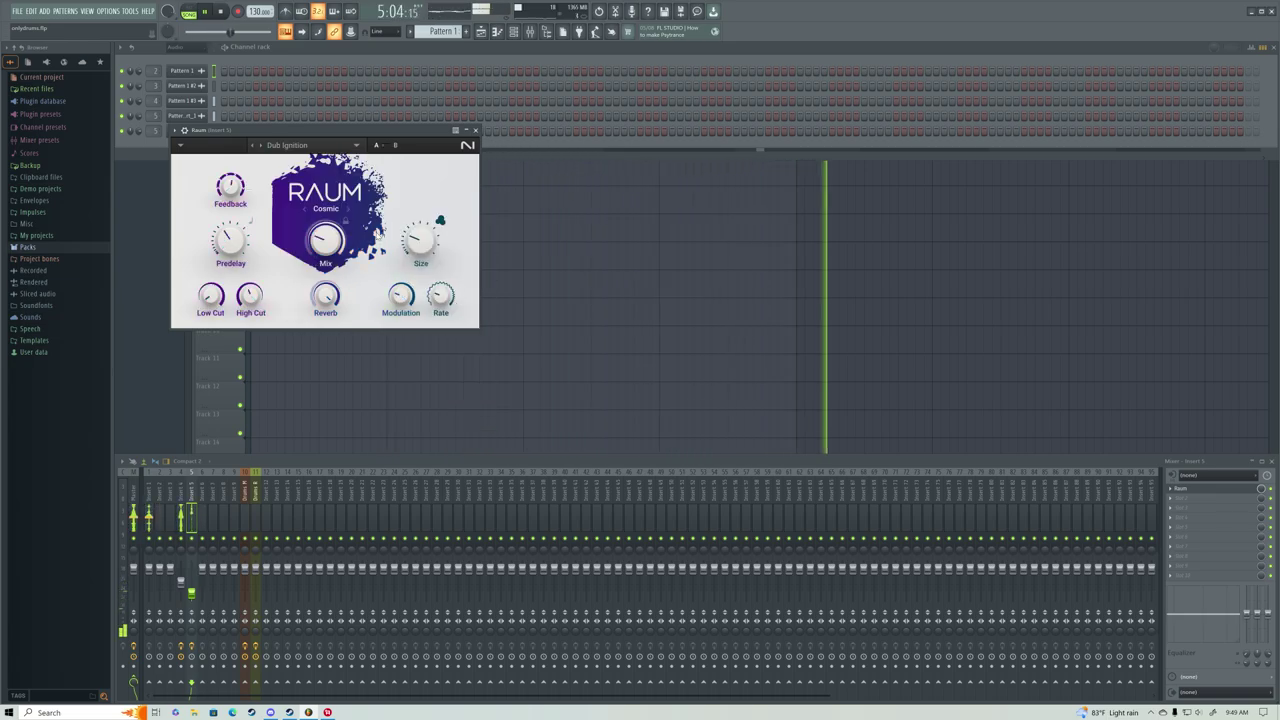
{"action": "left_click", "coordinate": [300, 145]}
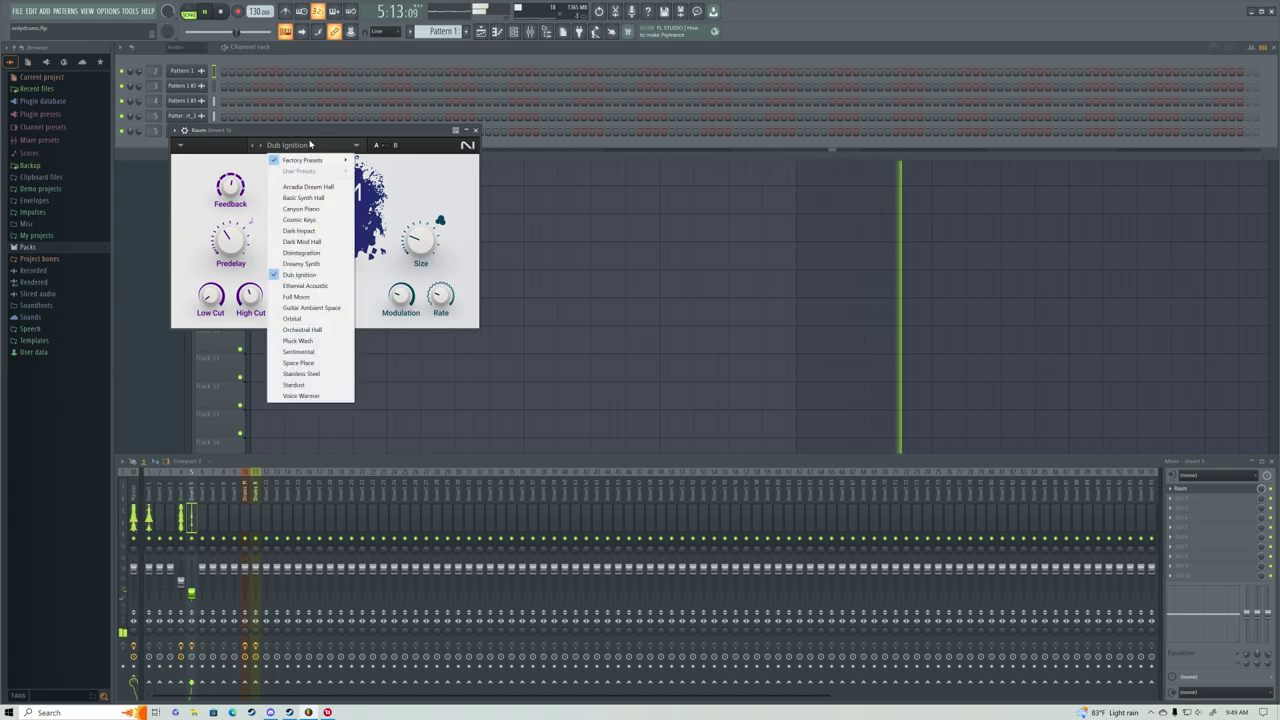
{"action": "left_click", "coordinate": [300, 231]}
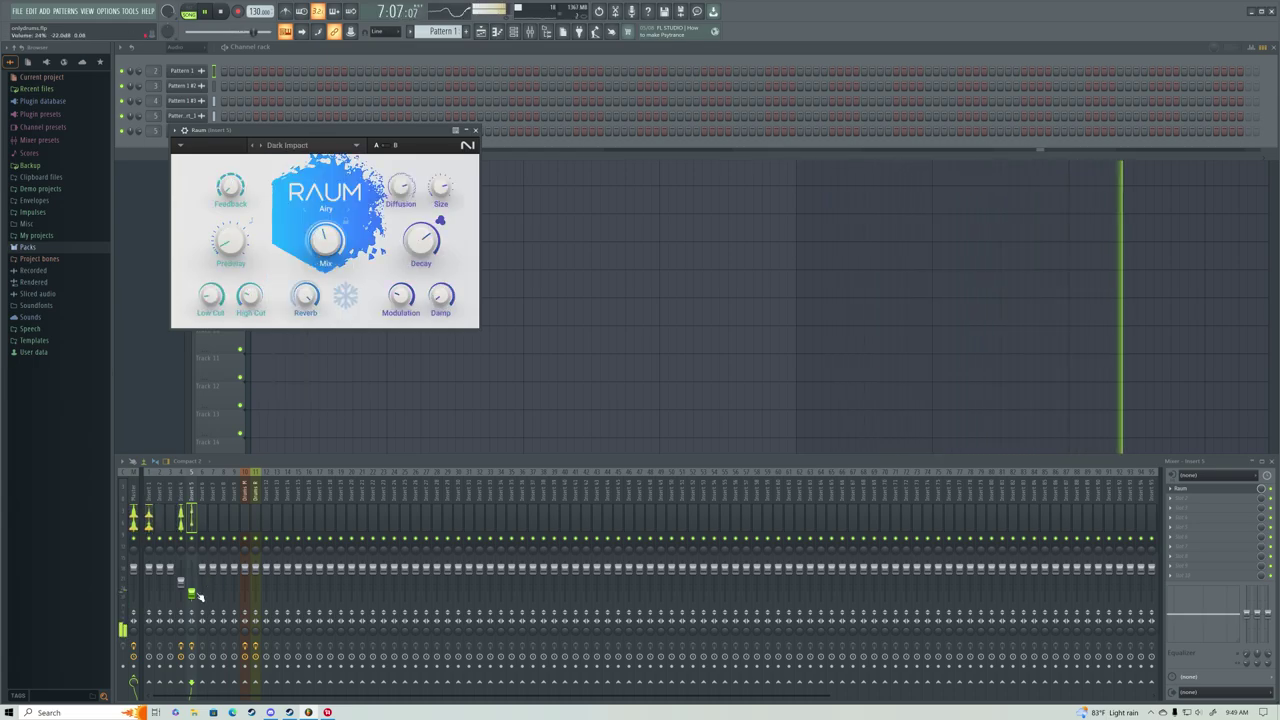
{"action": "left_click_drag", "start_coordinate": [191, 589], "coordinate": [191, 587]}
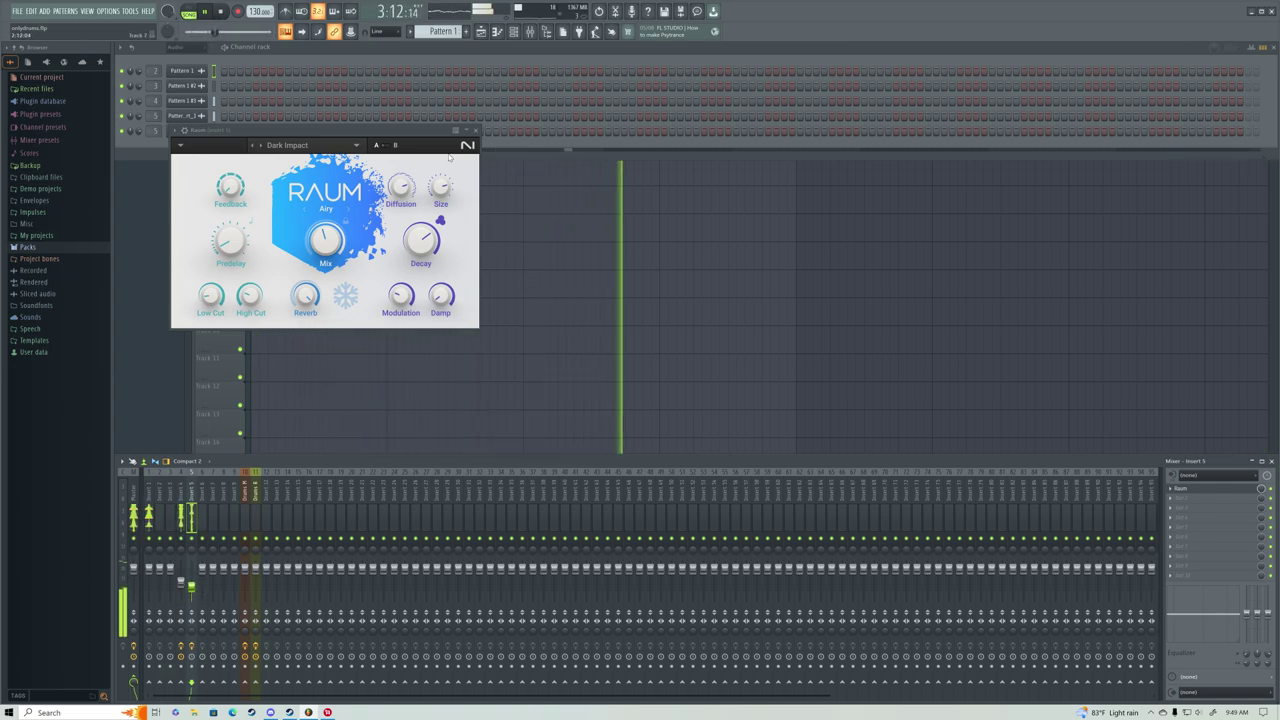
{"action": "left_click", "coordinate": [475, 130]}
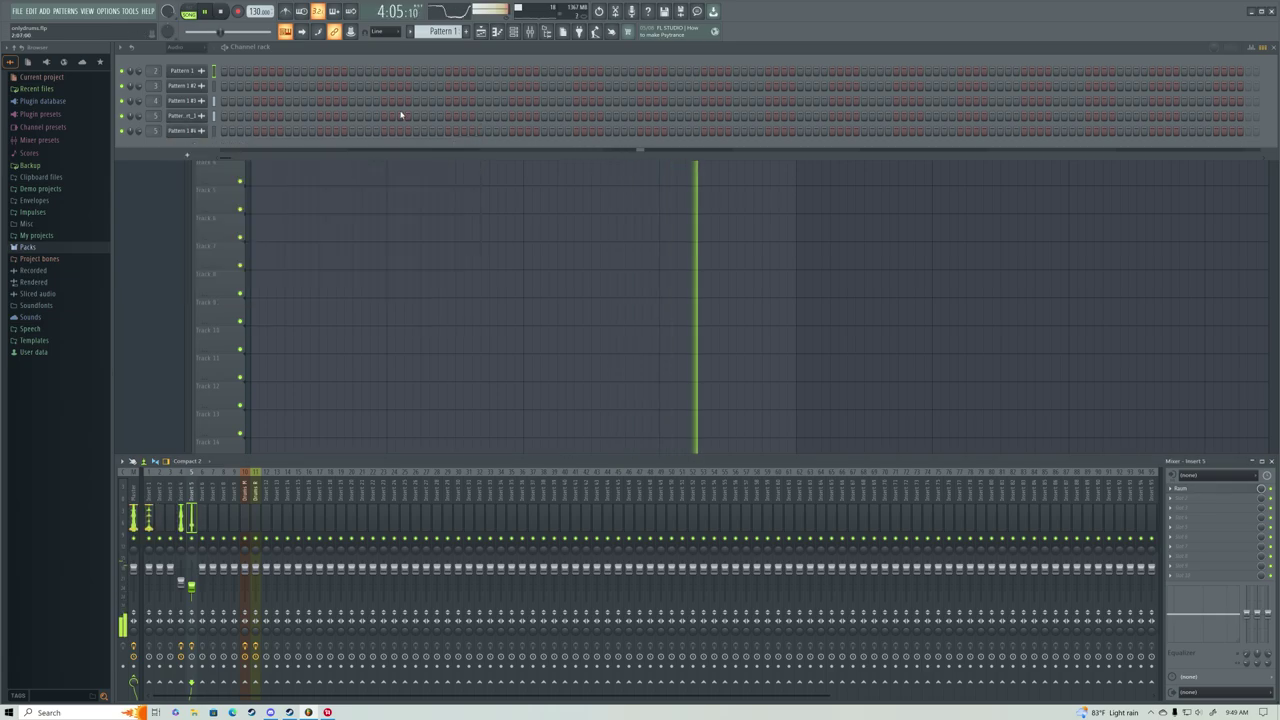
Add a Pattern 1 clip to Track 4 in the playlist and audition it.
{"action": "left_click", "coordinate": [490, 31]}
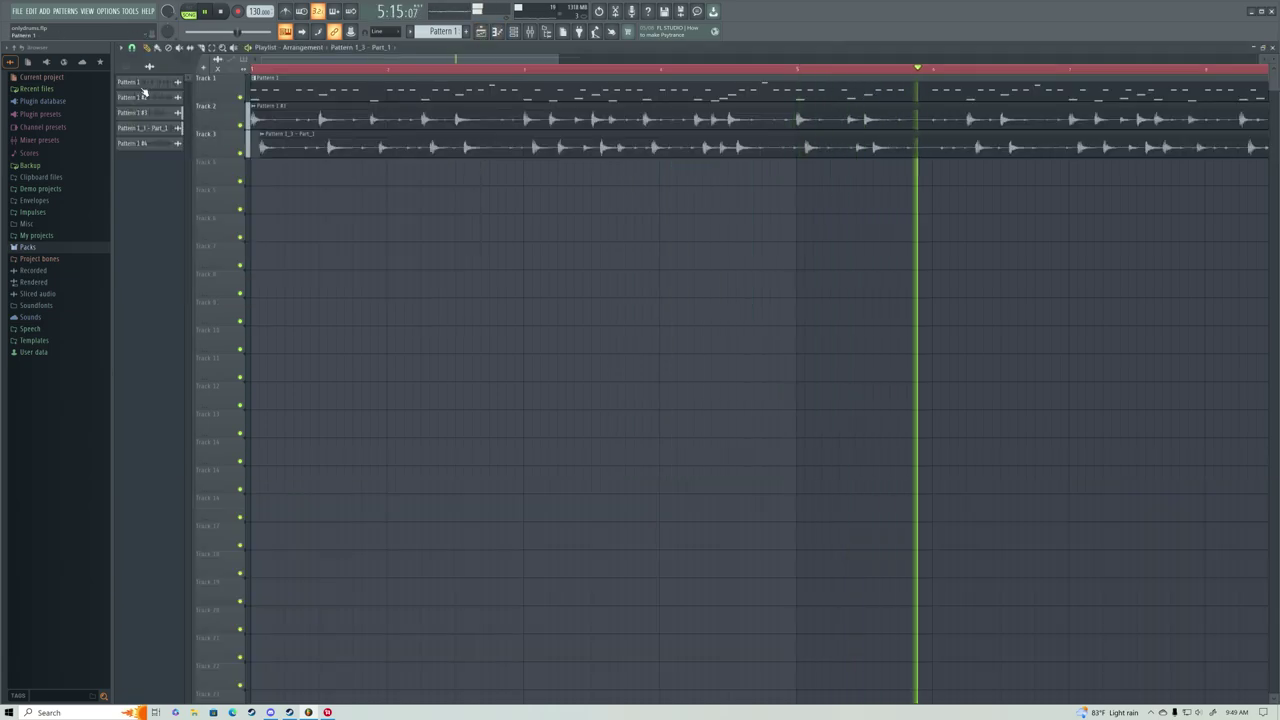
{"action": "left_click_drag", "start_coordinate": [143, 91], "coordinate": [258, 172]}
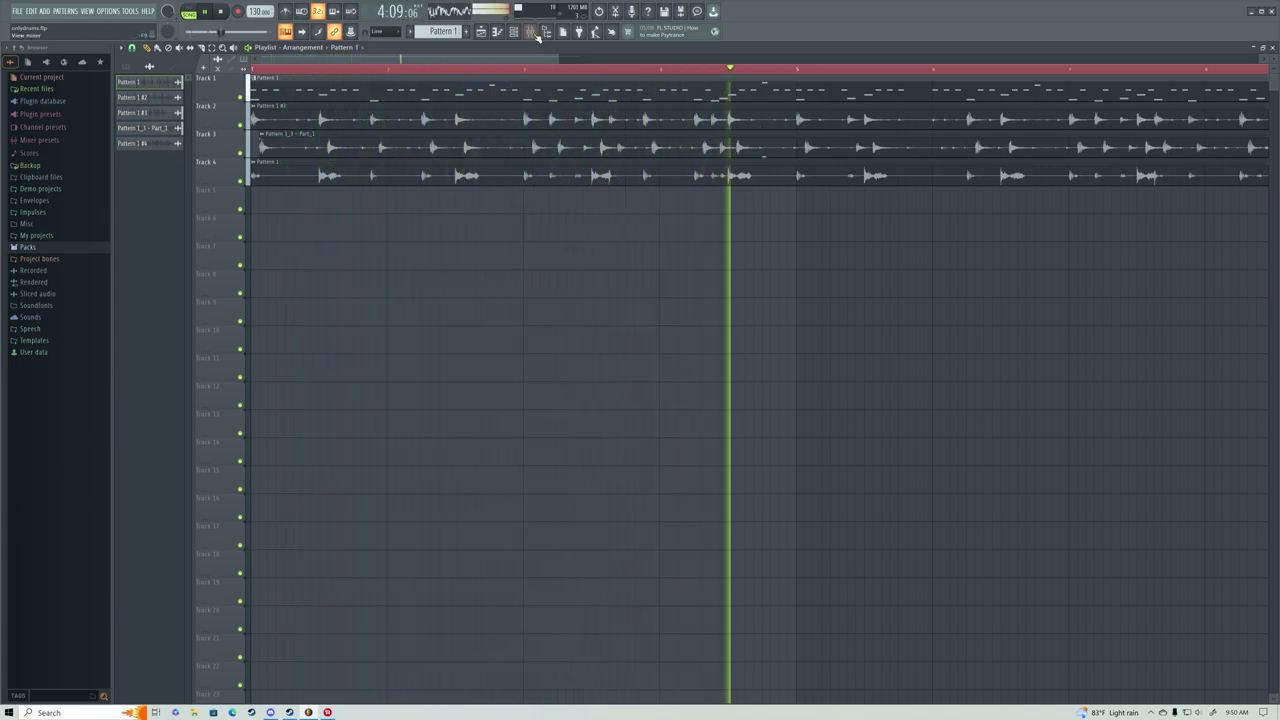
{"action": "key", "text": "space"}
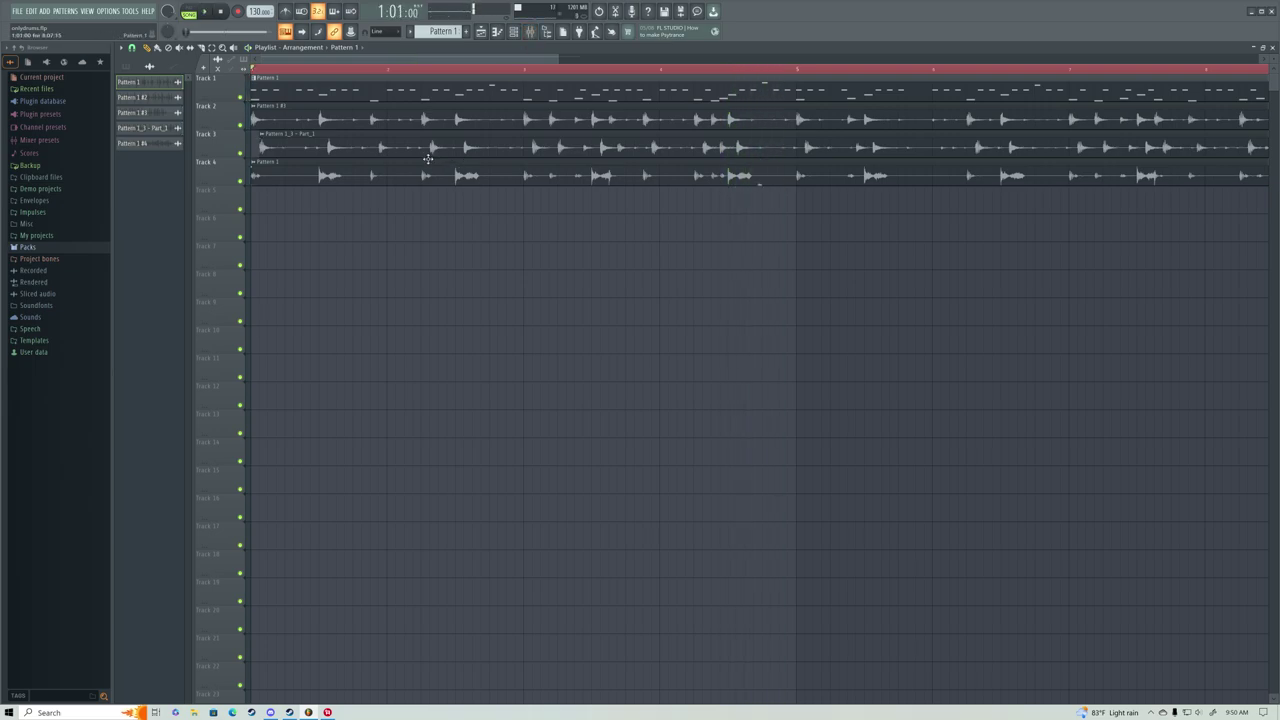
{"action": "left_click_drag", "start_coordinate": [427, 158], "coordinate": [427, 200]}
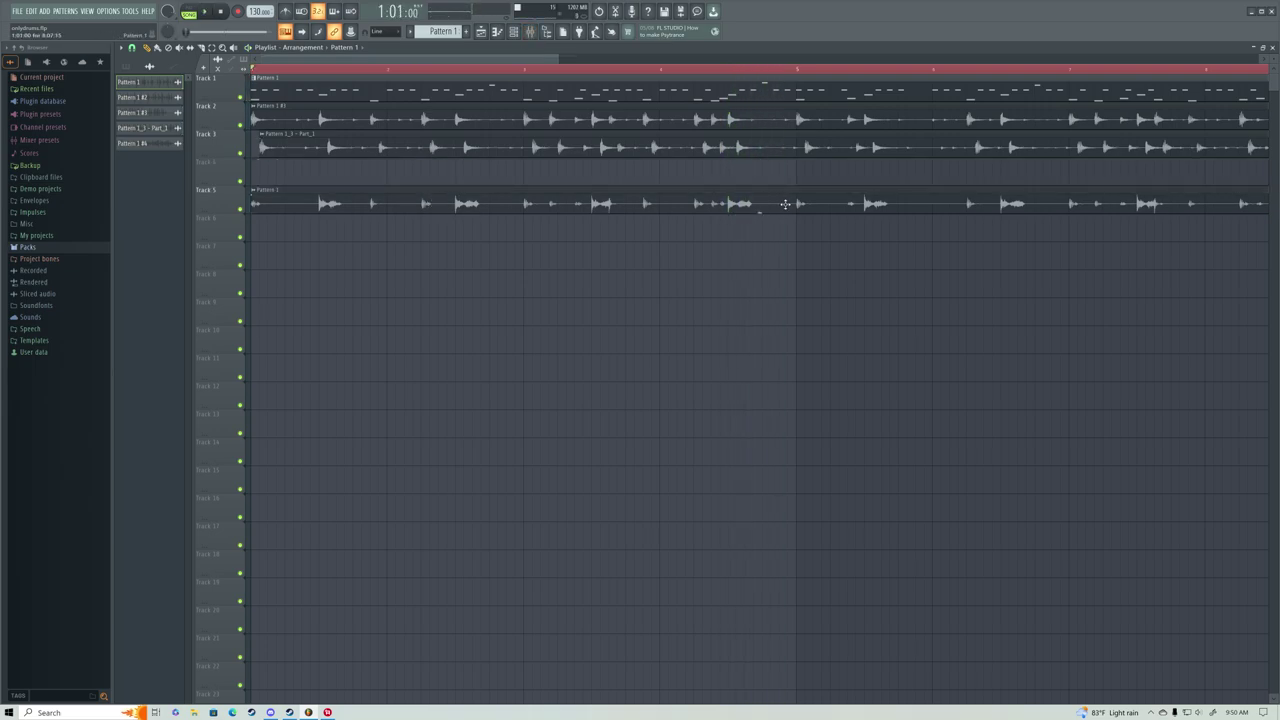
{"action": "key", "text": "space"}
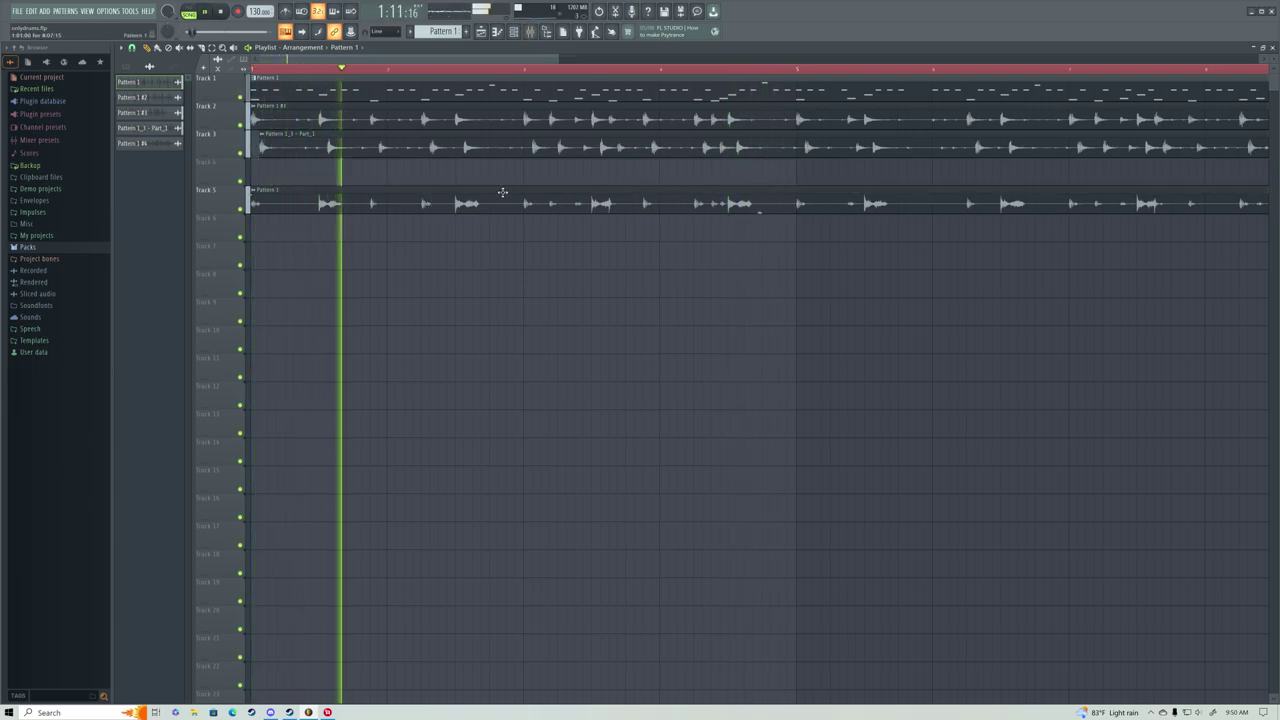
{"action": "key", "text": "space"}
{"action": "left_click_drag", "start_coordinate": [352, 189], "coordinate": [345, 161]}
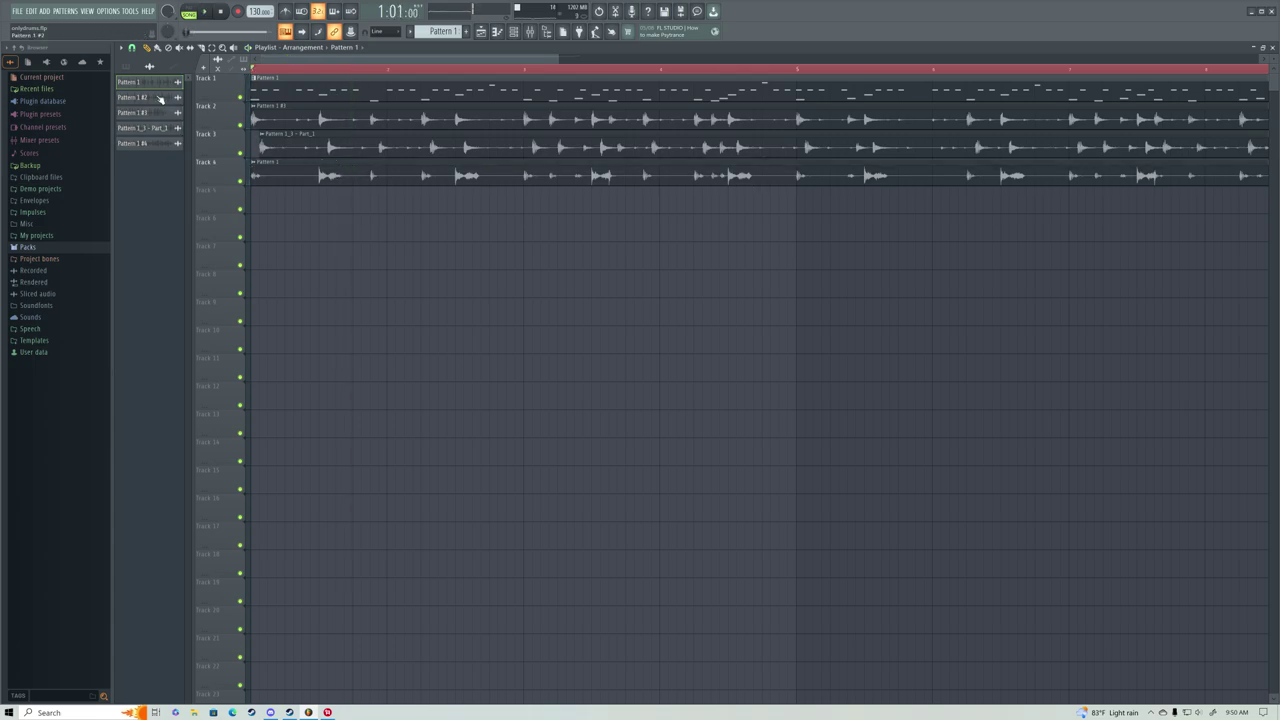
Replace the old Track 4 clip with a Pattern 1 #2 clip.
{"action": "left_click", "coordinate": [259, 194]}
{"action": "key", "text": "space"}
{"action": "right_click", "coordinate": [275, 173]}
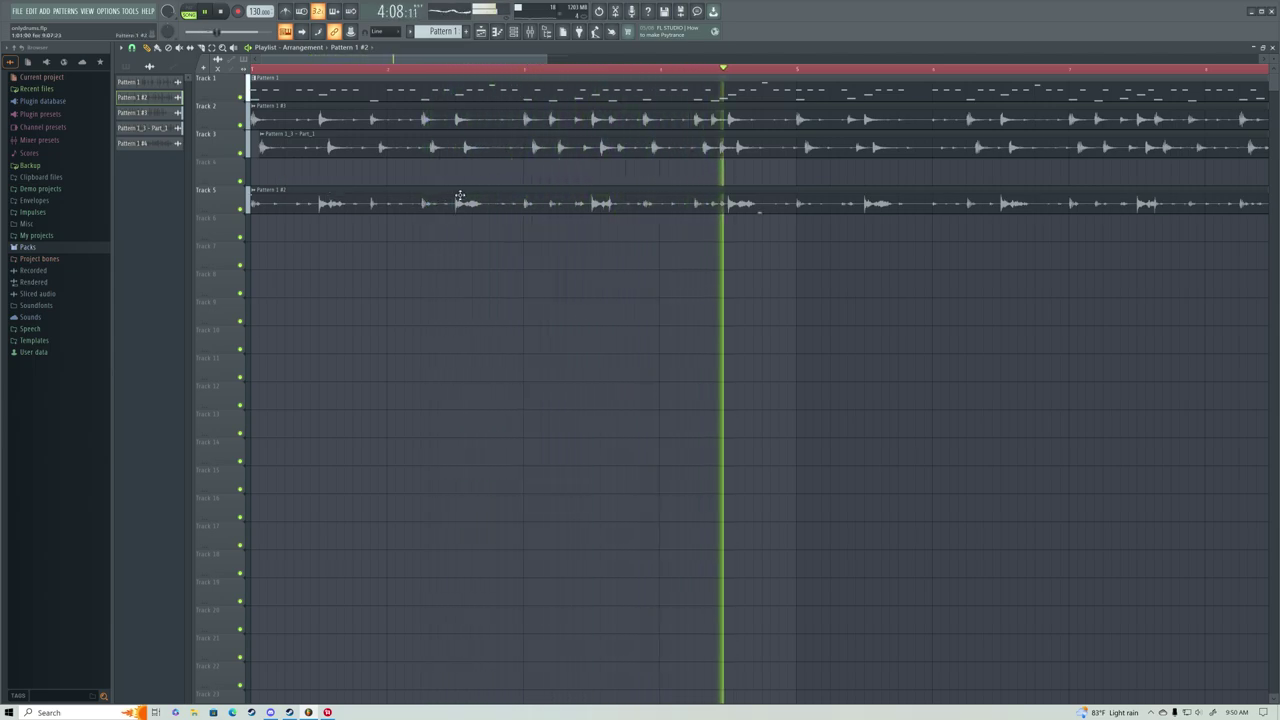
{"action": "left_click_drag", "start_coordinate": [551, 200], "coordinate": [548, 175]}
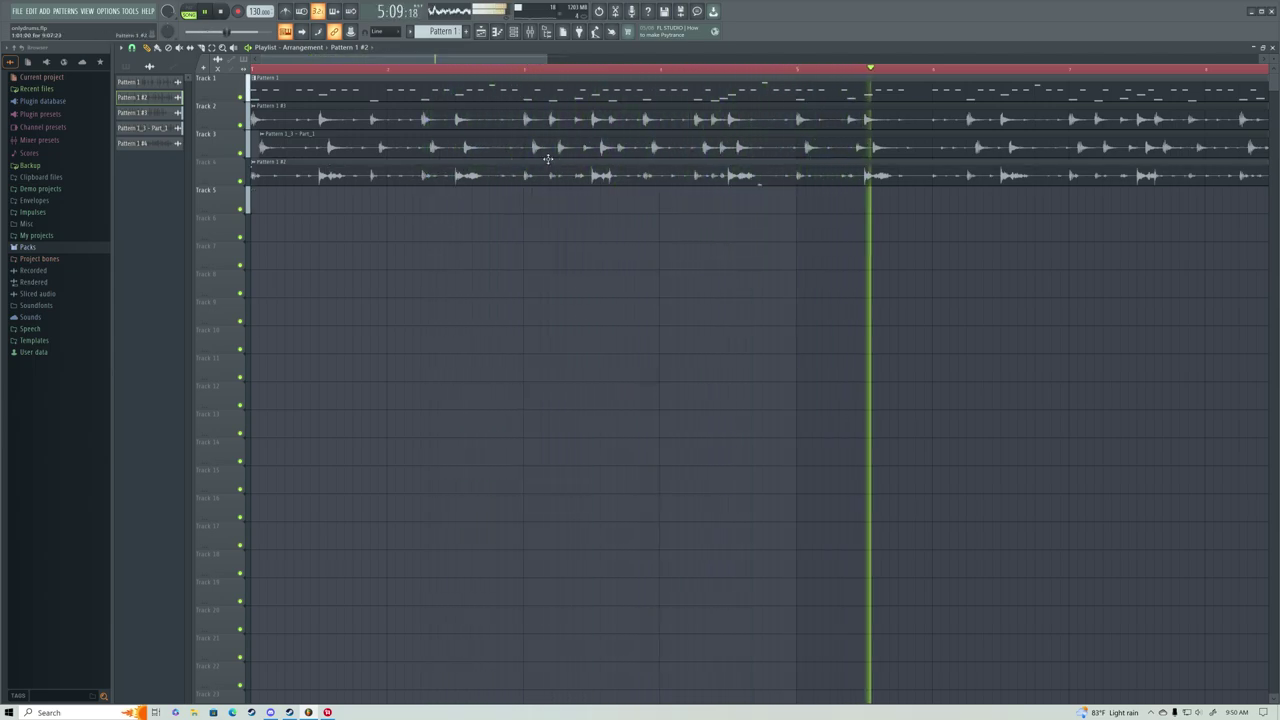
{"action": "scroll", "coordinate": [480, 66], "scroll_direction": "down", "scroll_amount": 2}
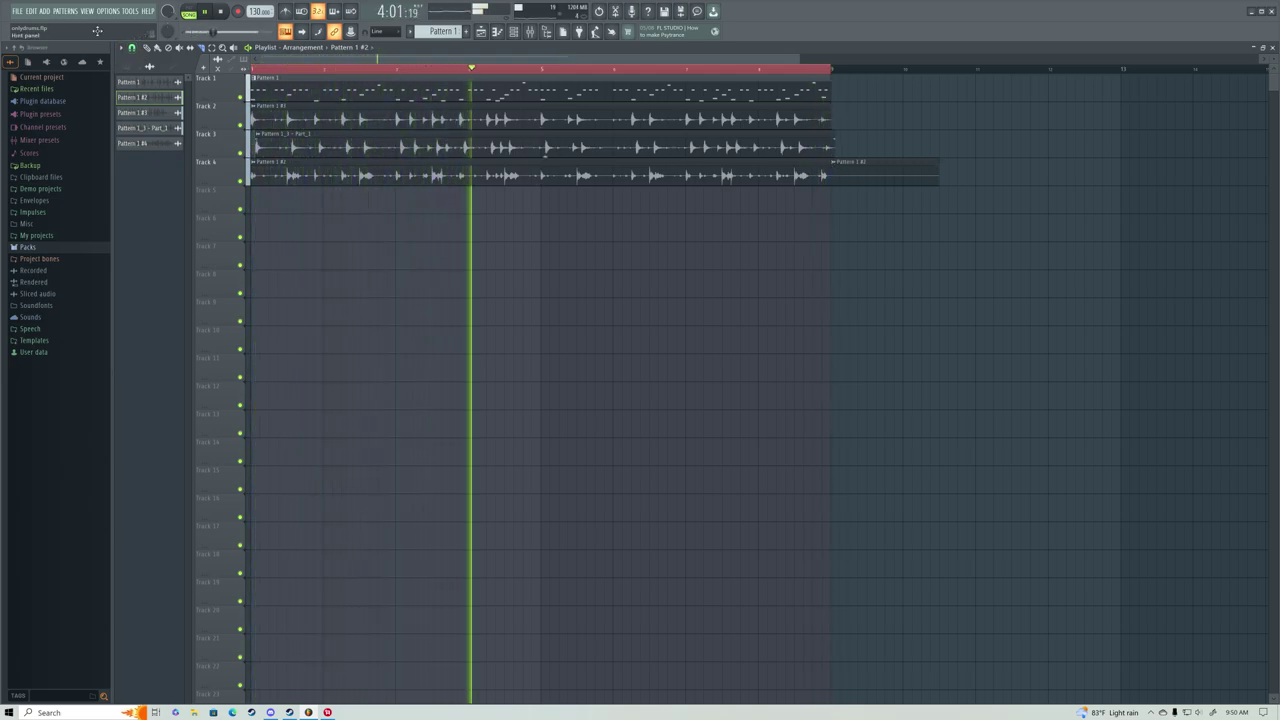
Delete the extra Pattern 1 #2 clips and place a copy at the song start on Track 5.
{"action": "right_click", "coordinate": [877, 171]}
{"action": "key", "text": "space"}
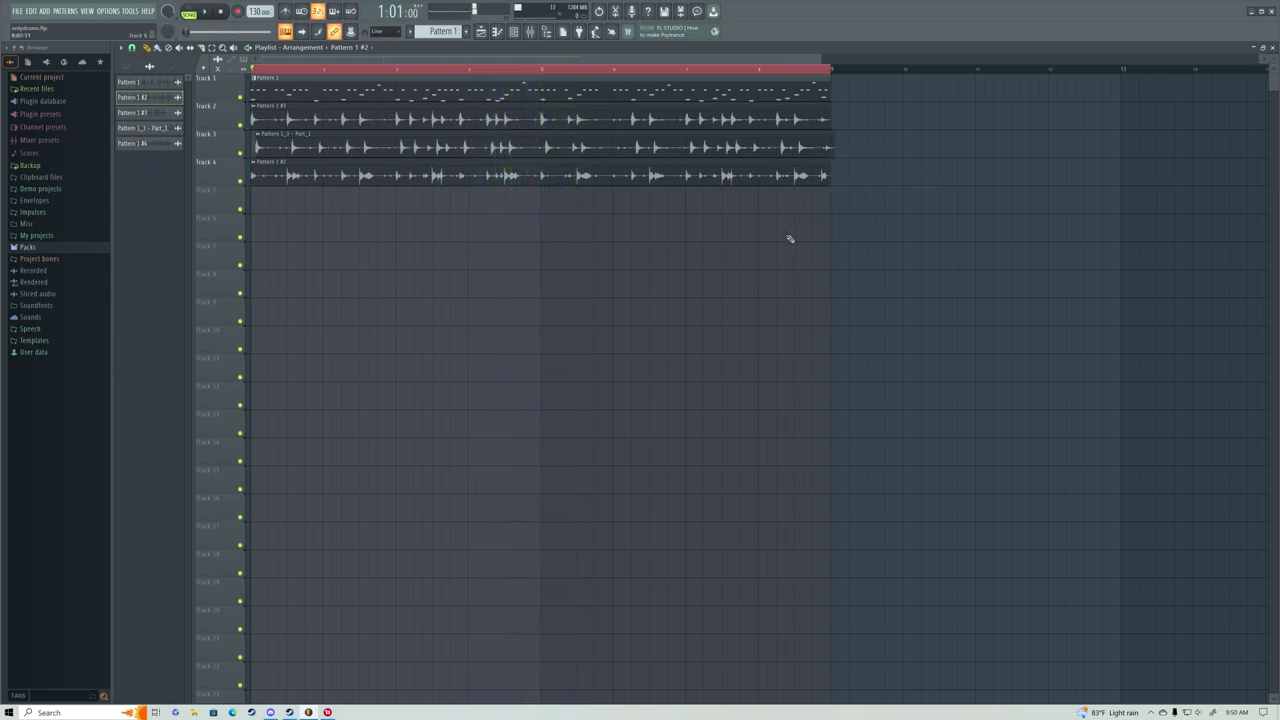
{"action": "right_click", "coordinate": [254, 168]}
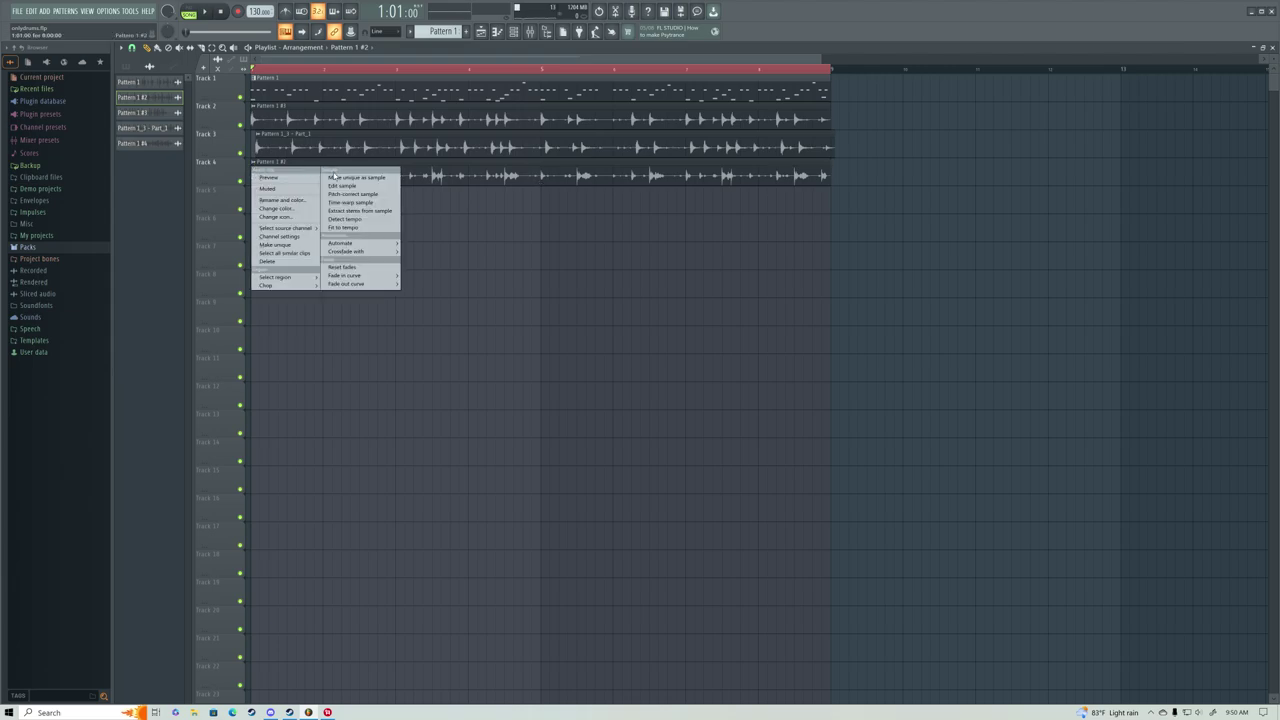
{"action": "left_click", "coordinate": [495, 170]}
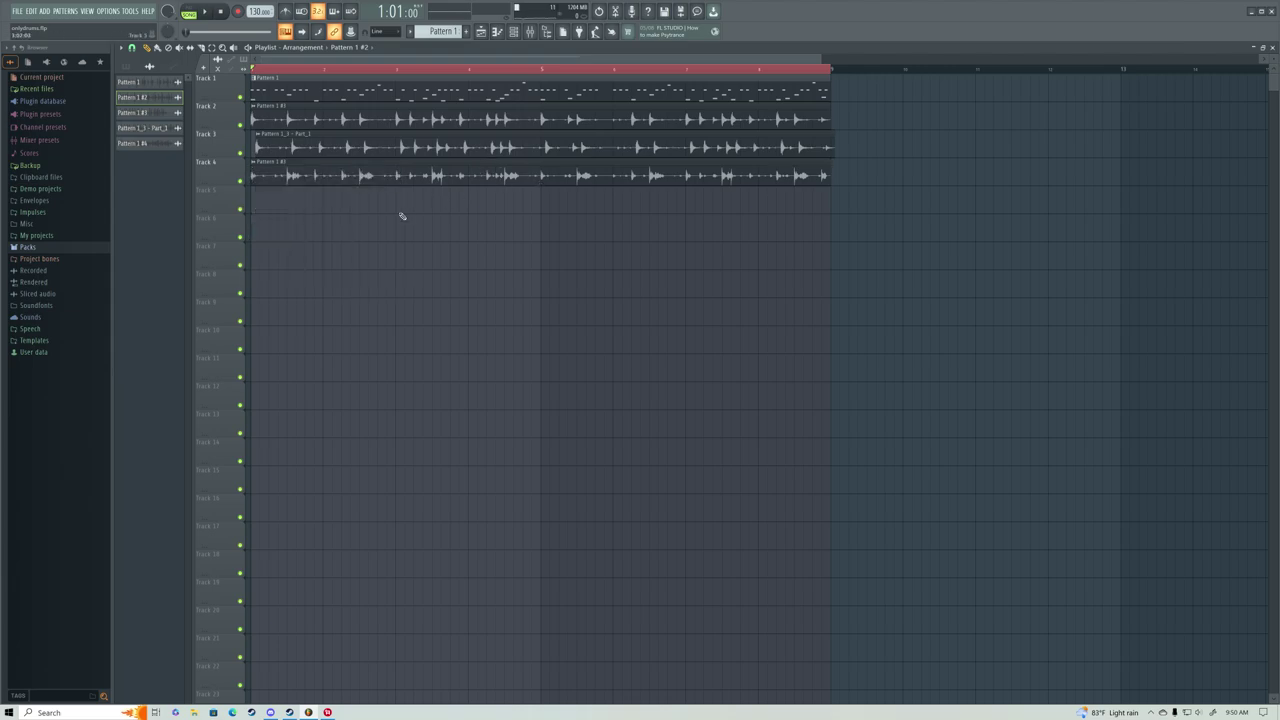
{"action": "left_click", "coordinate": [388, 205]}
{"action": "left_click_drag", "start_coordinate": [388, 205], "coordinate": [262, 193]}
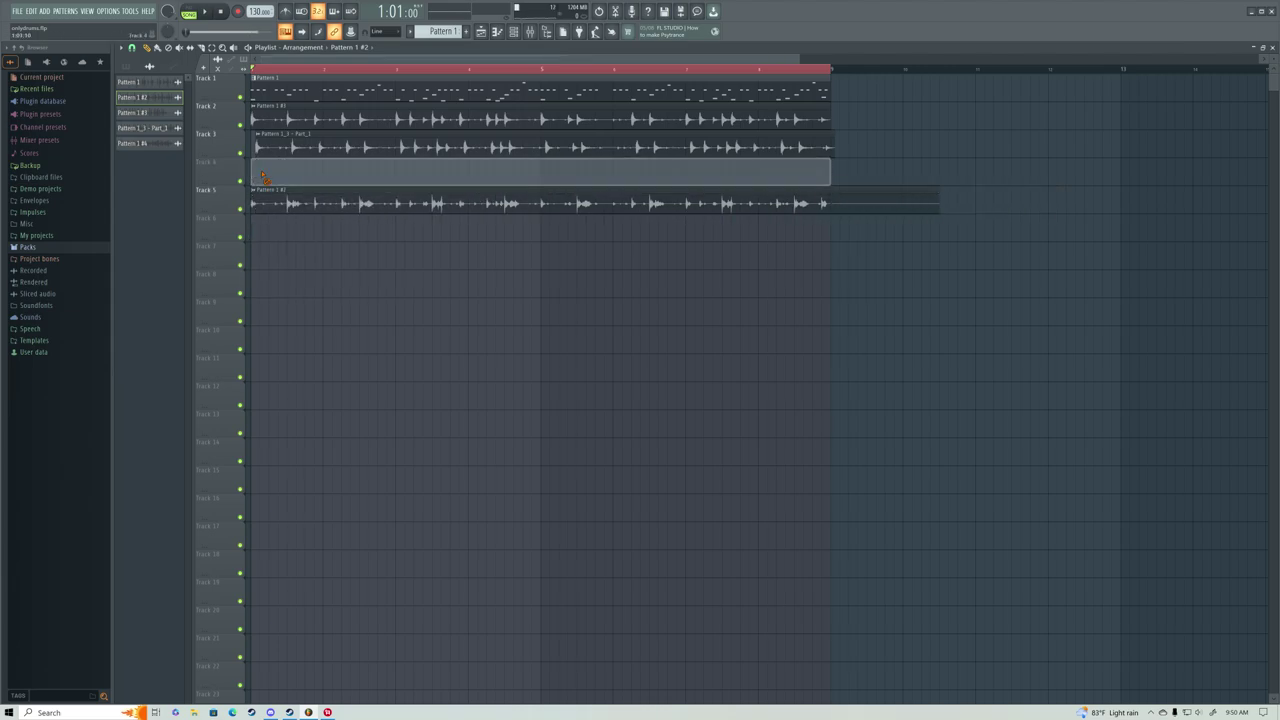
{"action": "right_click", "coordinate": [258, 172]}
Make the Track 5 clip the unique sample Pattern 1_2 - Part_1.
{"action": "left_click", "coordinate": [255, 191]}
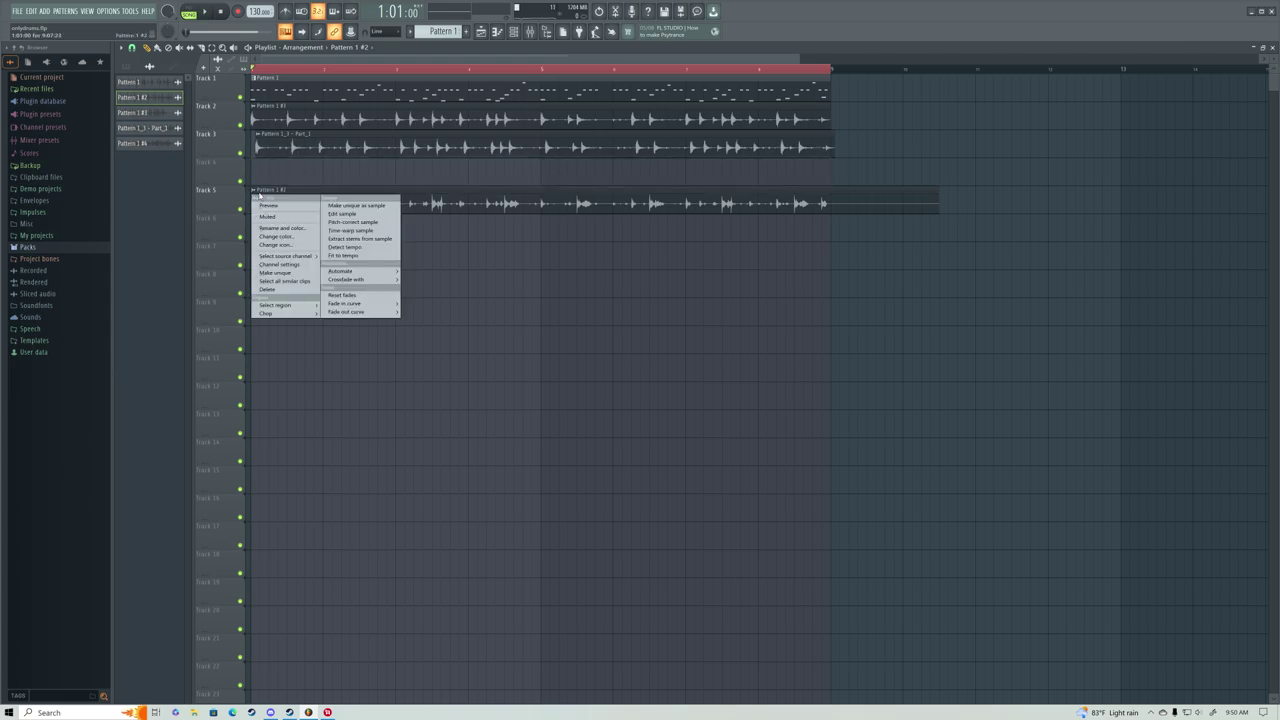
{"action": "left_click", "coordinate": [347, 206]}
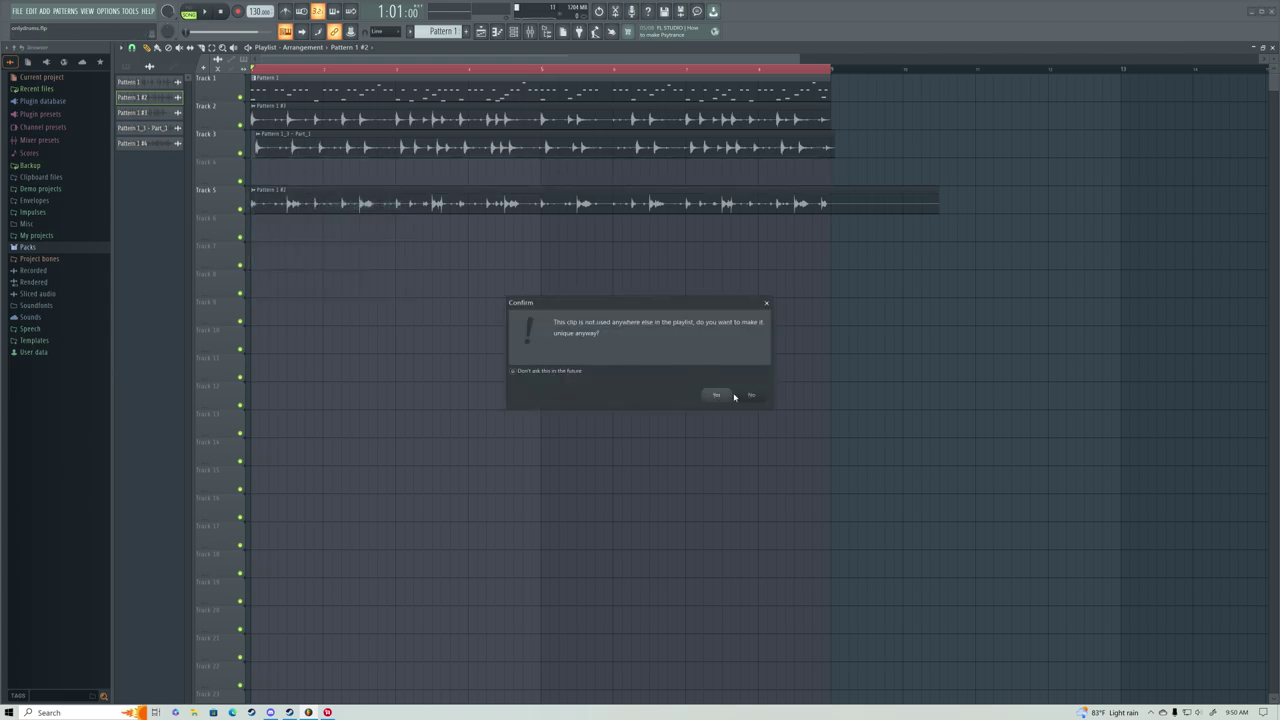
{"action": "left_click", "coordinate": [767, 303]}
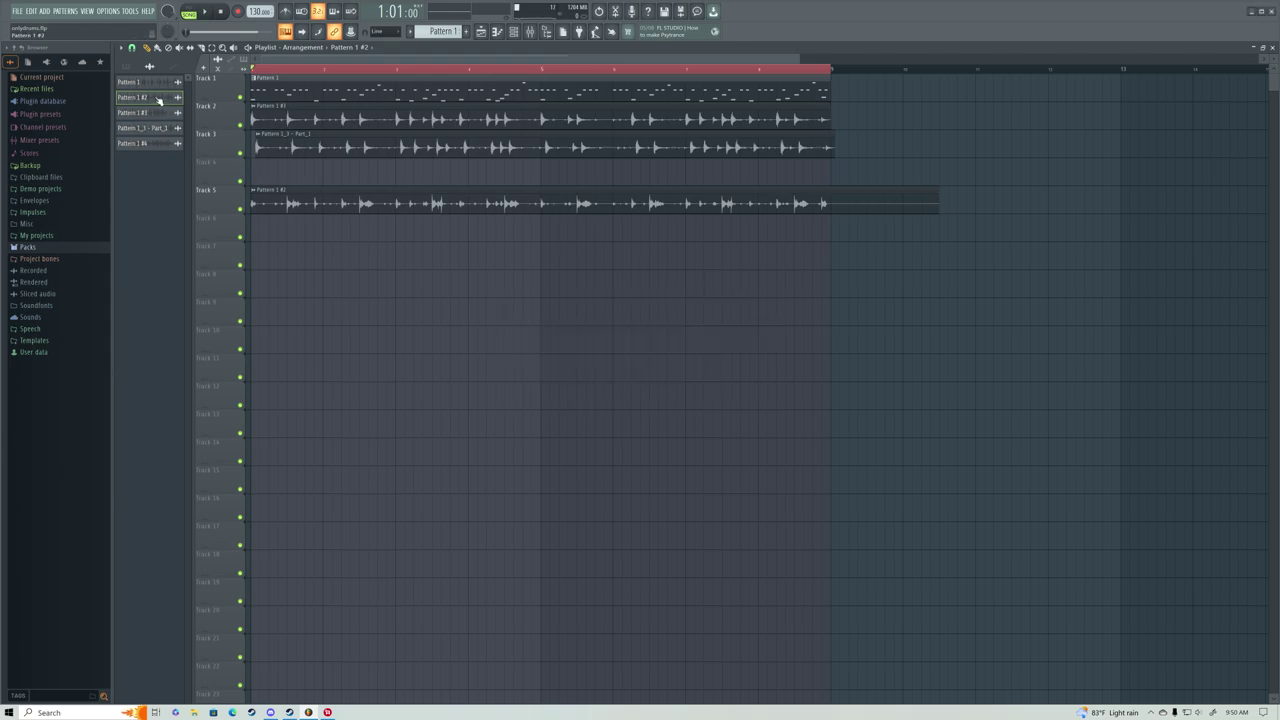
{"action": "left_click", "coordinate": [281, 181]}
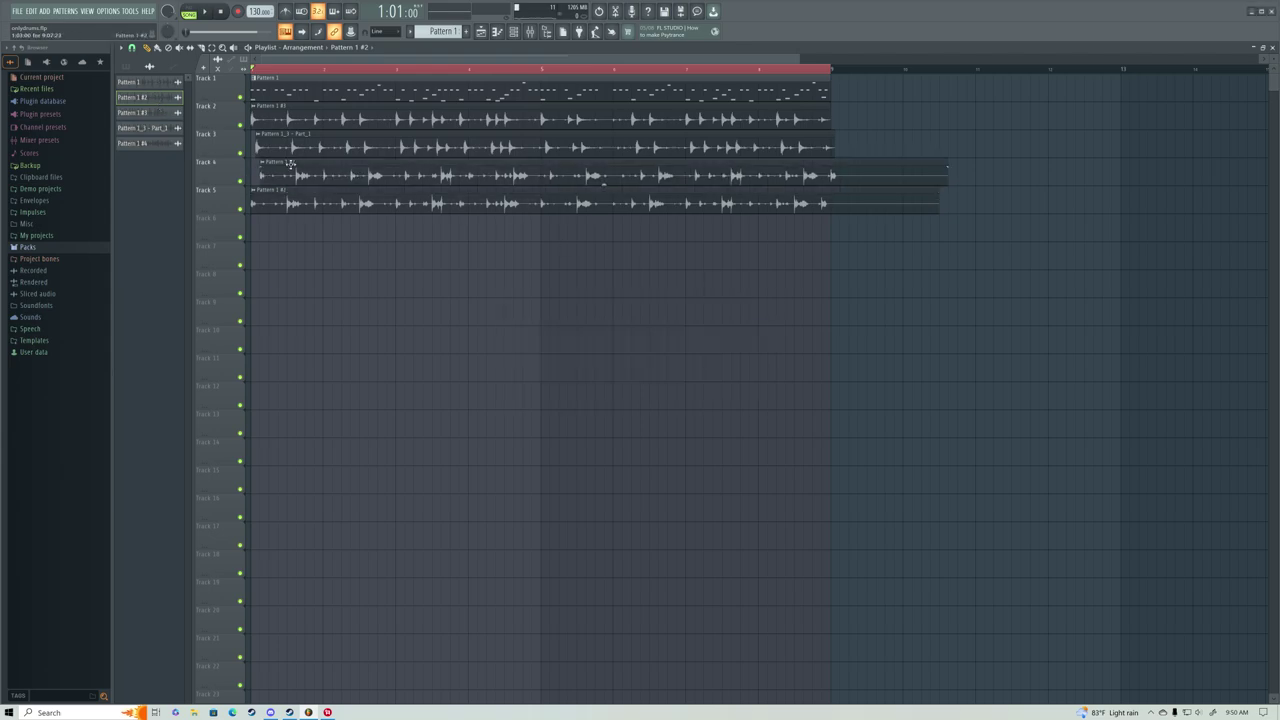
{"action": "right_click", "coordinate": [256, 194]}
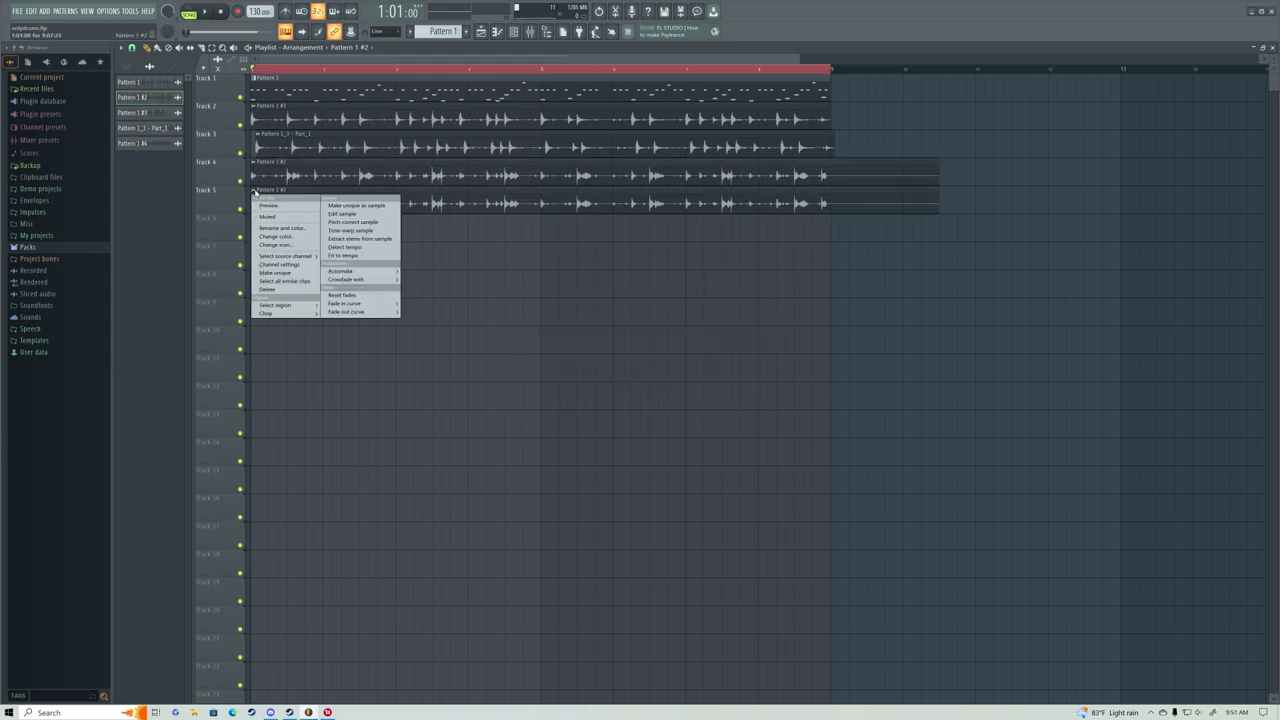
{"action": "left_click", "coordinate": [346, 206]}
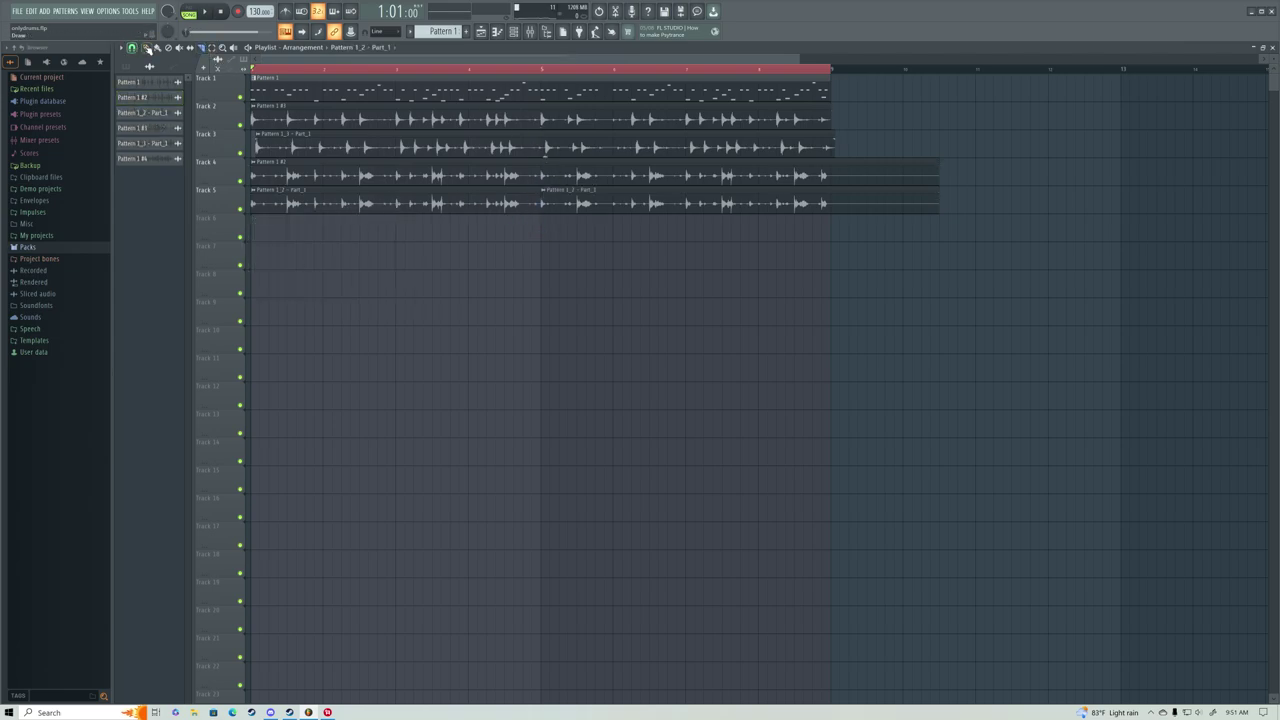
Drop the second Part_1 clip onto Track 8, stretch Track 5's clip to bar 9, and play.
{"action": "left_click_drag", "start_coordinate": [810, 192], "coordinate": [1064, 278]}
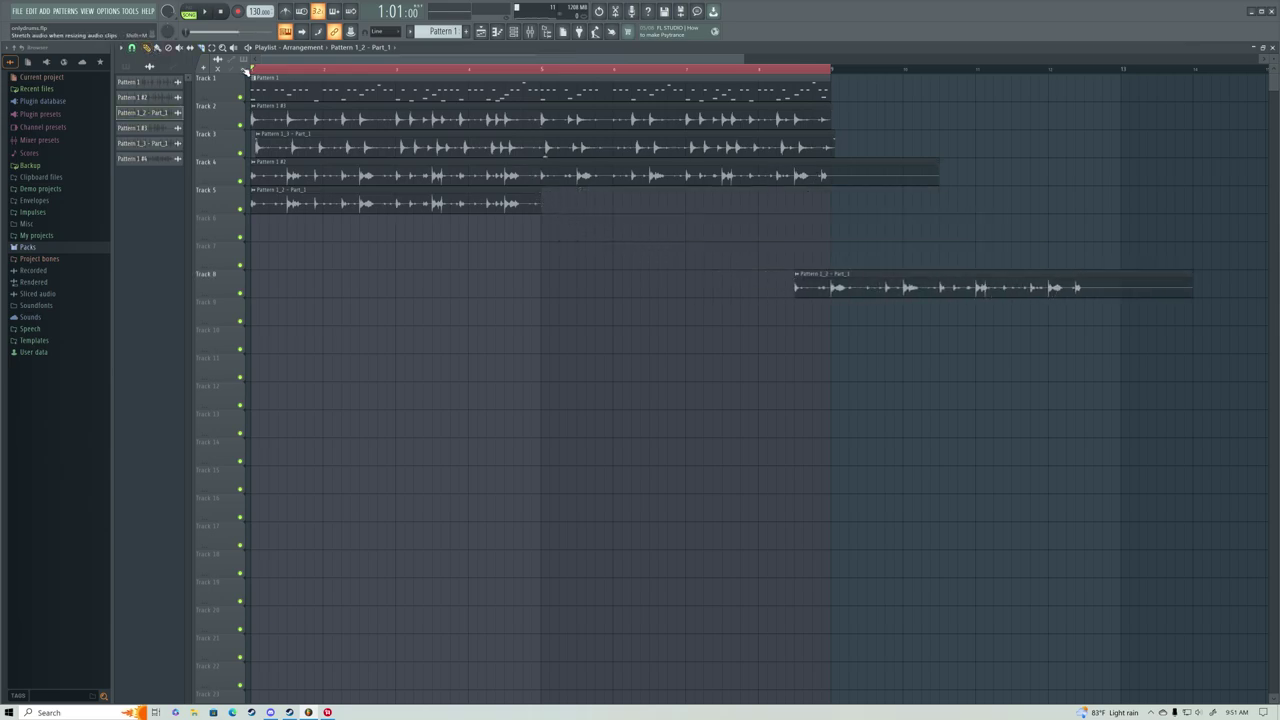
{"action": "left_click_drag", "start_coordinate": [559, 187], "coordinate": [830, 186]}
{"action": "key", "text": "space"}
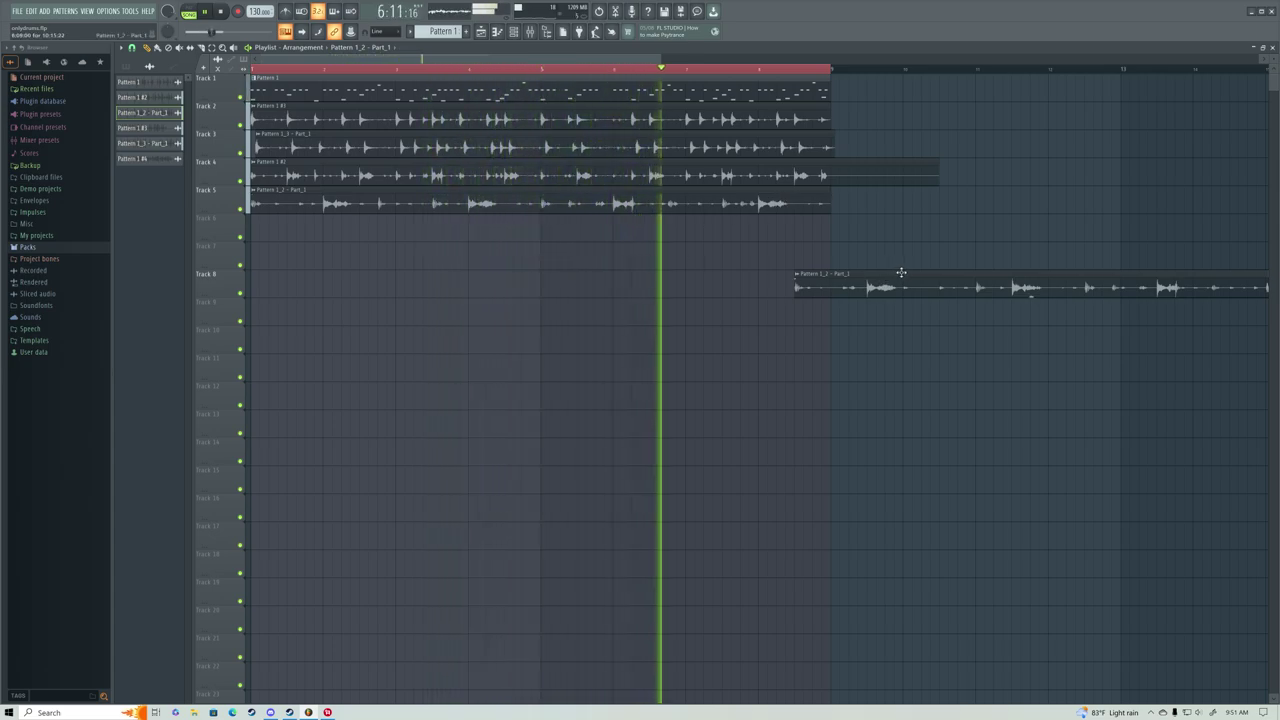
Move the Track 8 clip to bar 1 as unique Pattern 1_2 - Part_2, stretched to bar 17.
{"action": "key", "text": "space"}
{"action": "left_click_drag", "start_coordinate": [900, 271], "coordinate": [309, 254]}
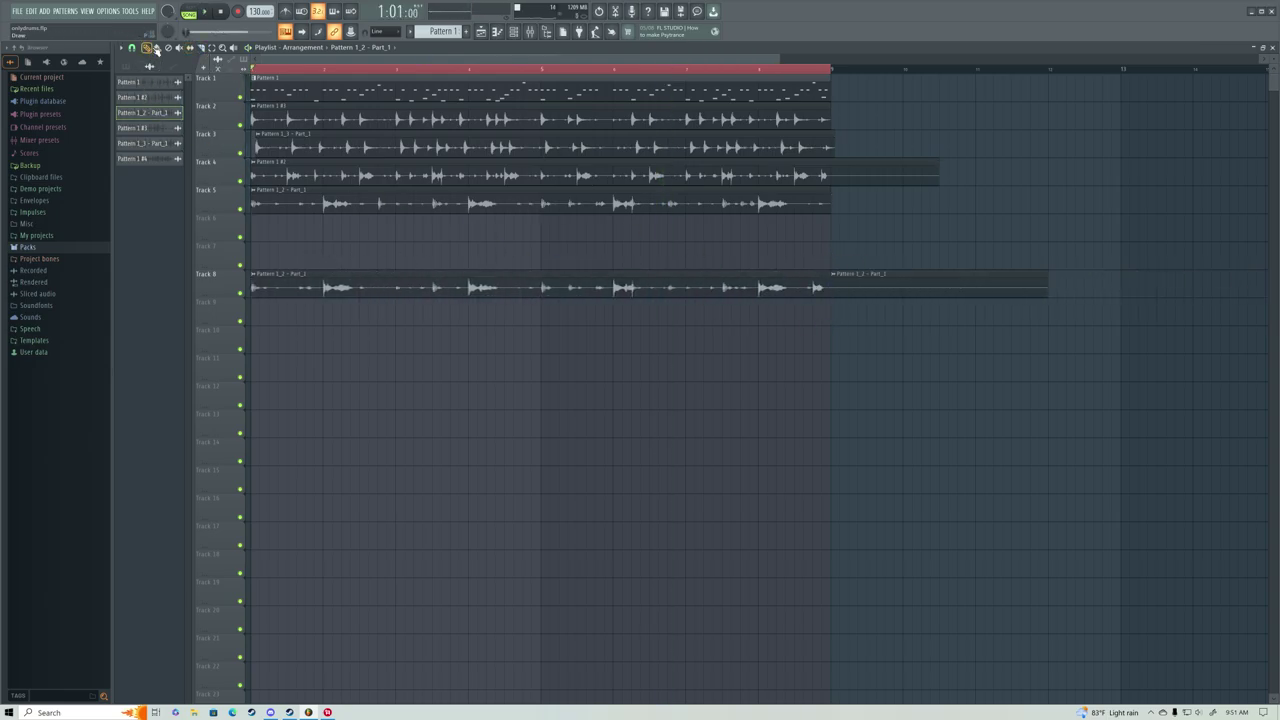
{"action": "right_click", "coordinate": [905, 280]}
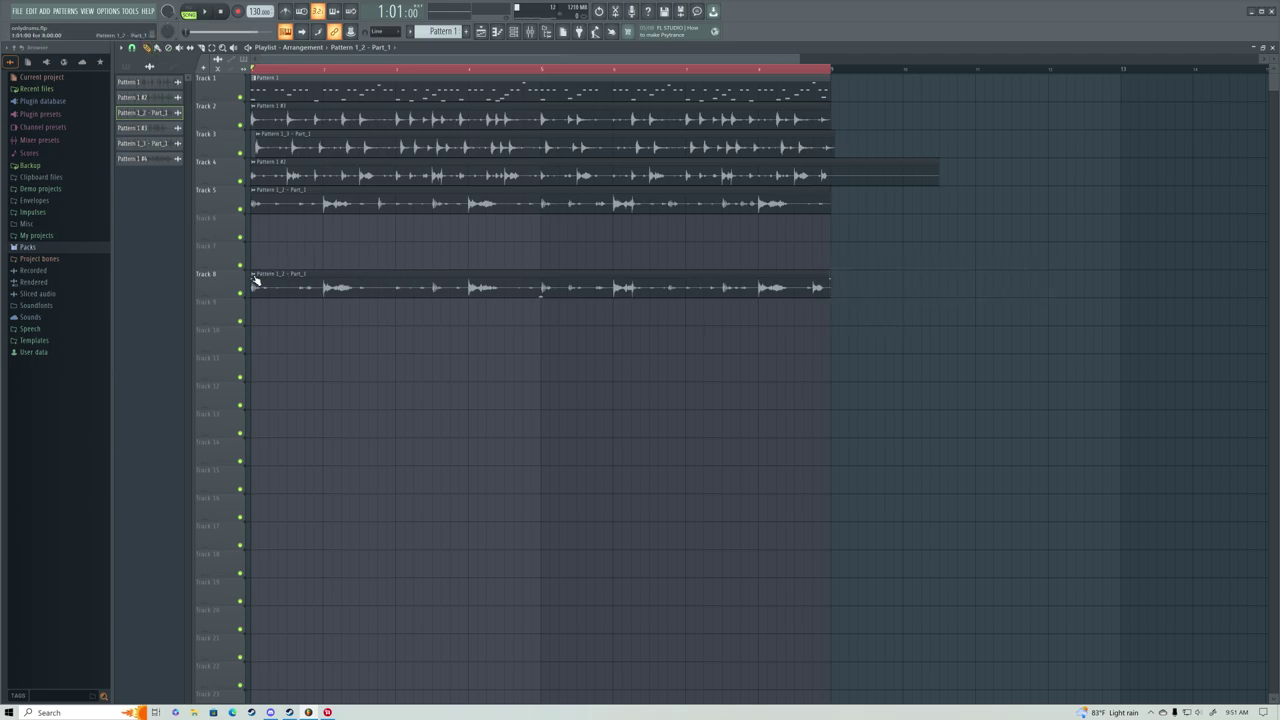
{"action": "right_click", "coordinate": [256, 281]}
{"action": "left_click", "coordinate": [333, 290]}
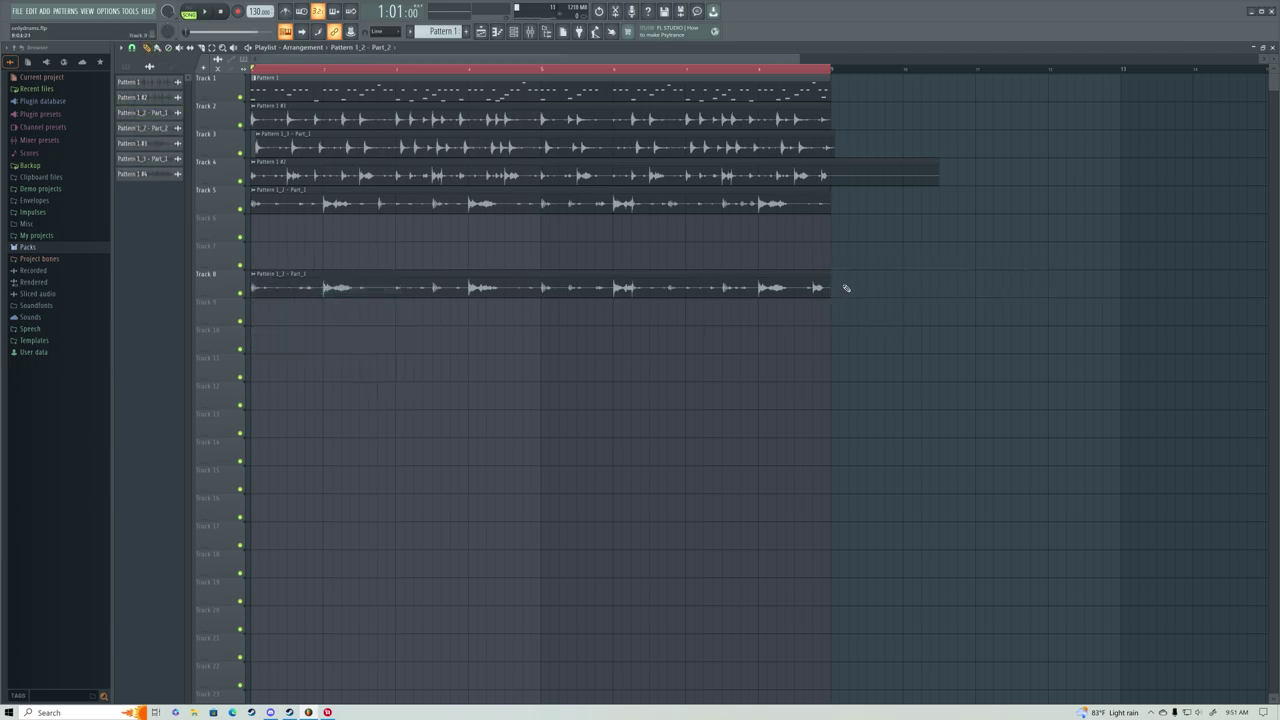
{"action": "scroll", "coordinate": [648, 72], "scroll_direction": "down", "scroll_amount": 2}
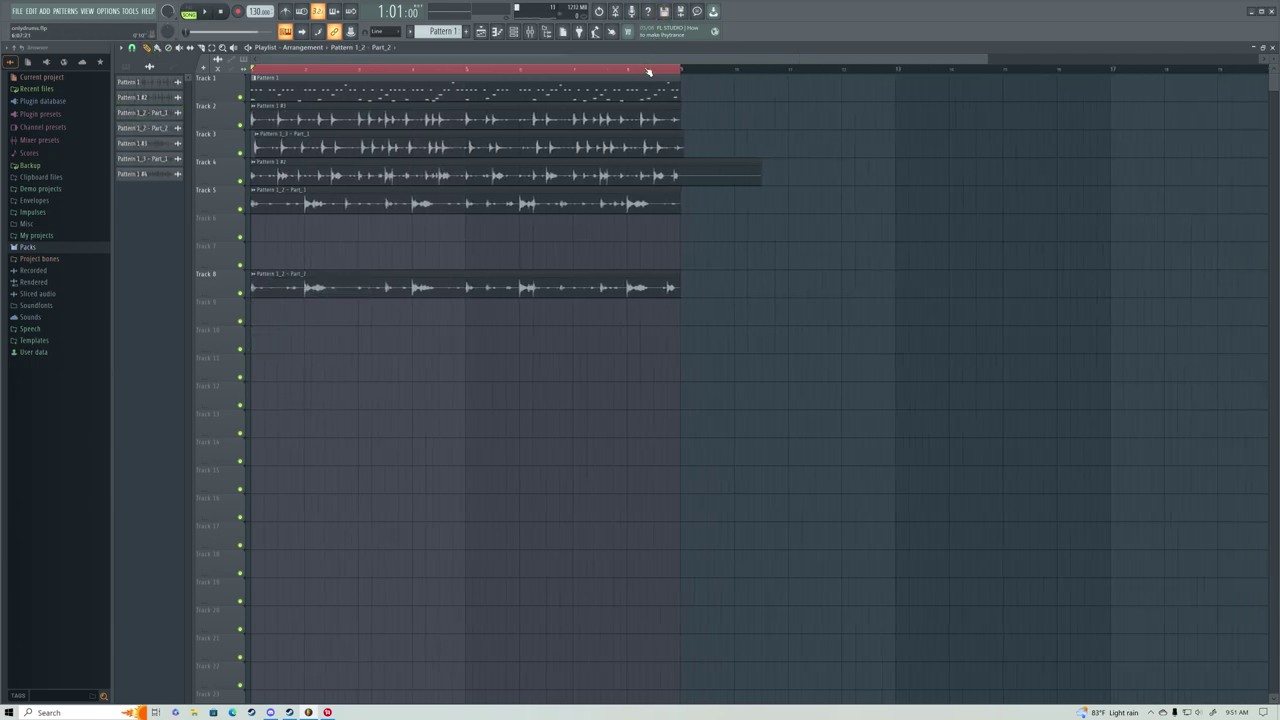
{"action": "left_click_drag", "start_coordinate": [679, 273], "coordinate": [897, 276]}
{"action": "key", "text": "space"}
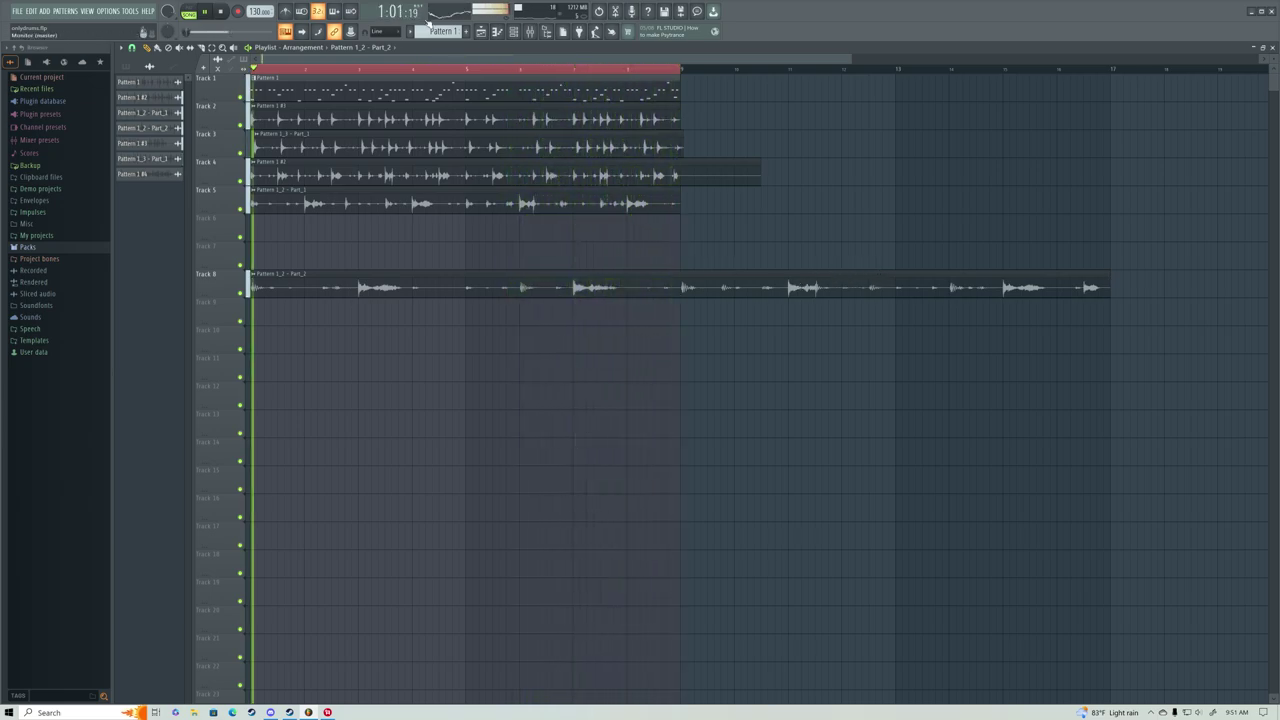
Switch the channel rack filter from Audio to All, open Kontakt, and play the song.
{"action": "left_click", "coordinate": [517, 32]}
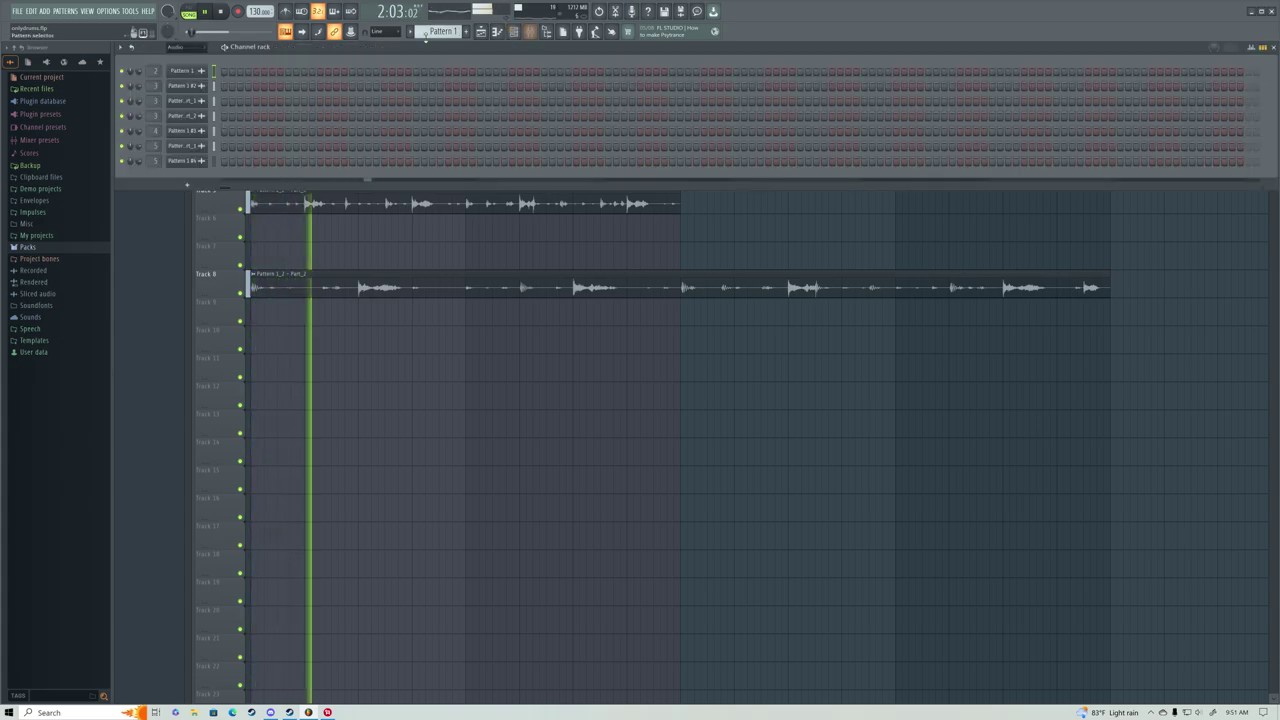
{"action": "key", "text": "space"}
{"action": "left_click", "coordinate": [513, 32]}
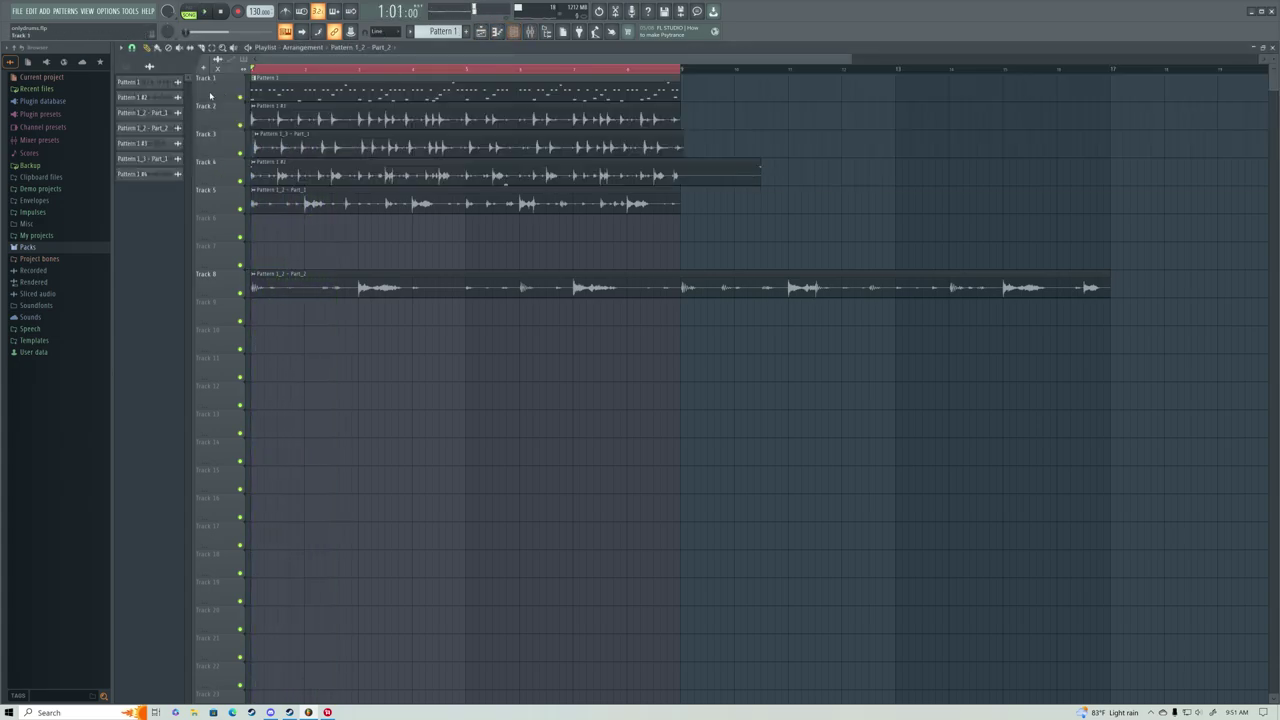
{"action": "left_click", "coordinate": [518, 32]}
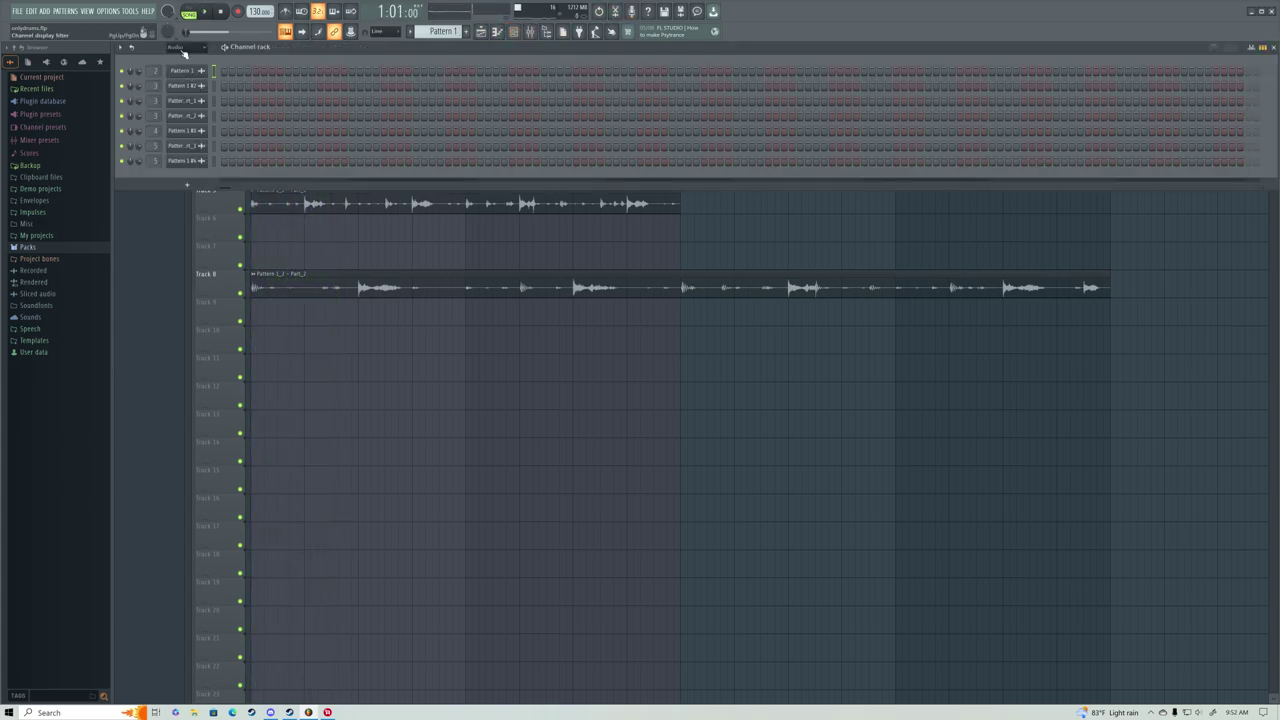
{"action": "left_click", "coordinate": [184, 59]}
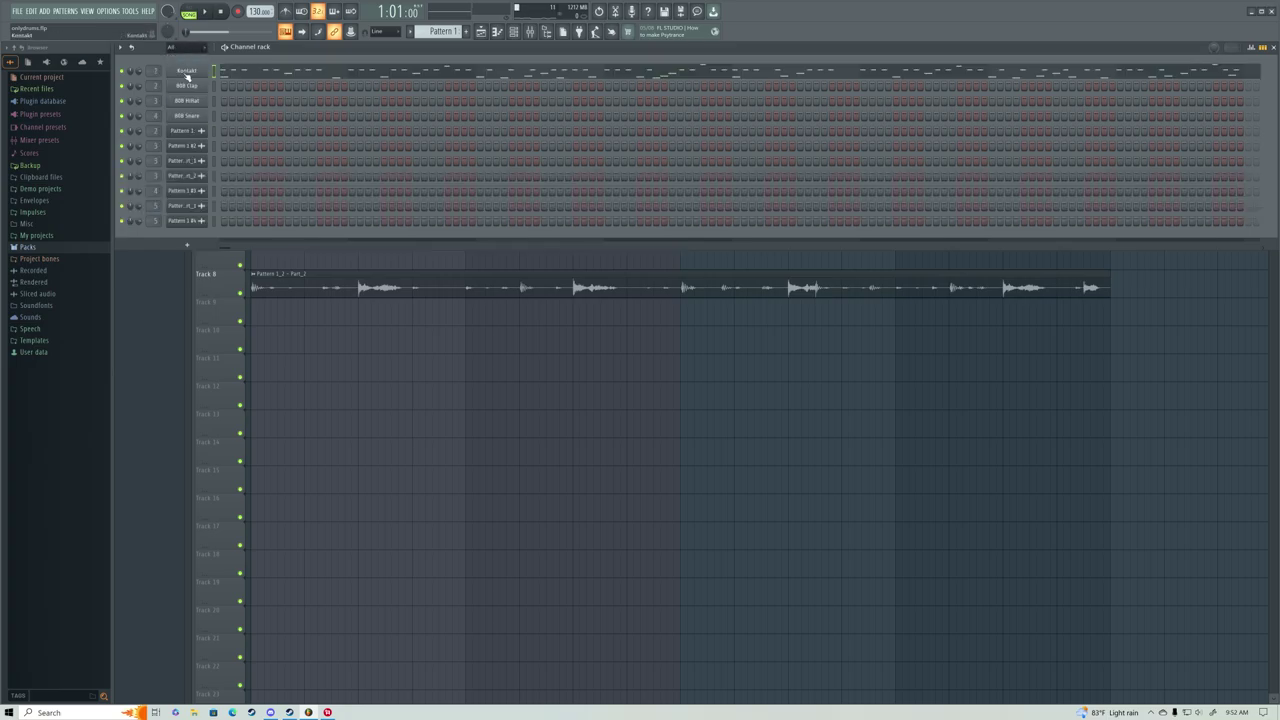
{"action": "left_click", "coordinate": [426, 130]}
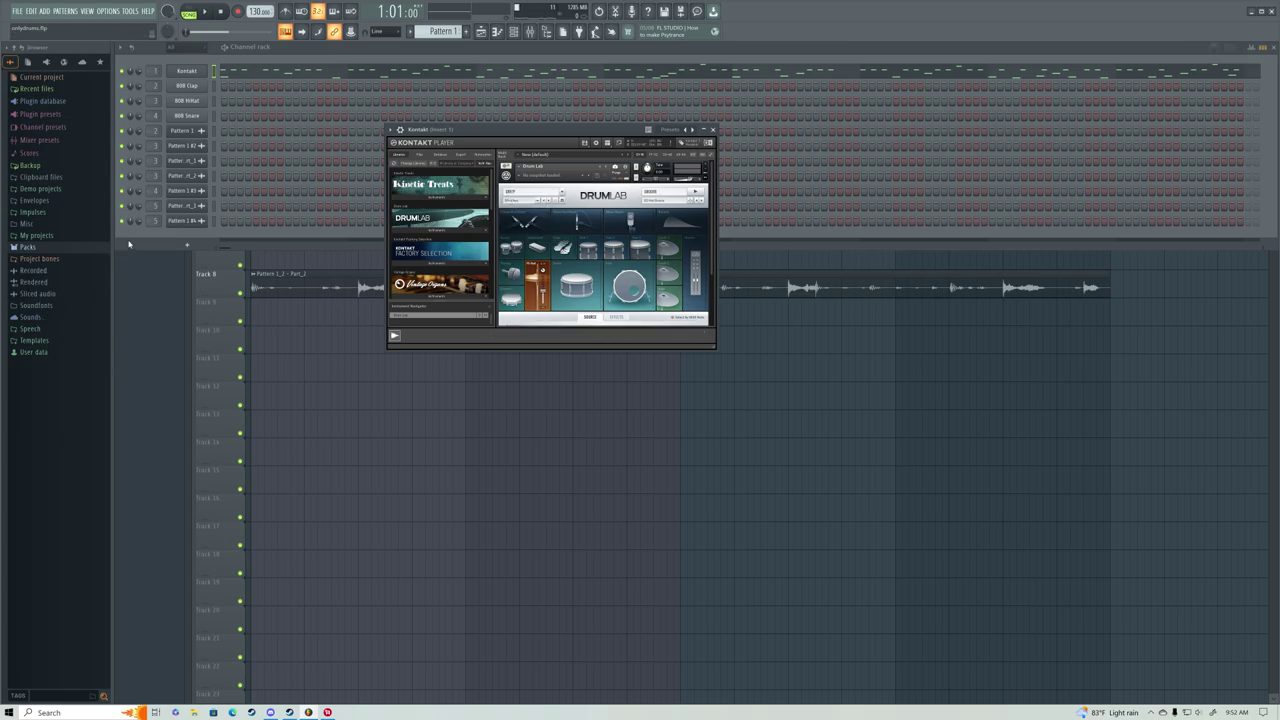
{"action": "left_click", "coordinate": [128, 243]}
{"action": "key", "text": "space"}
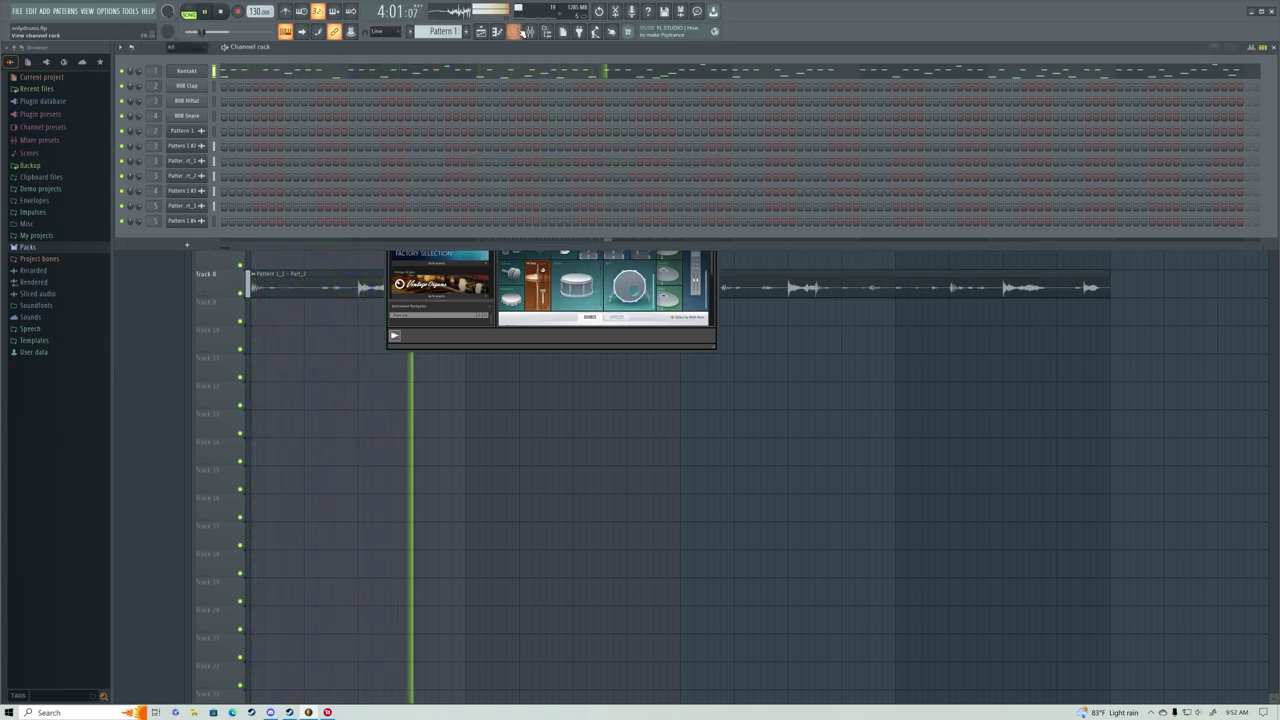
{"action": "left_click", "coordinate": [530, 31]}
{"action": "left_click", "coordinate": [712, 131]}
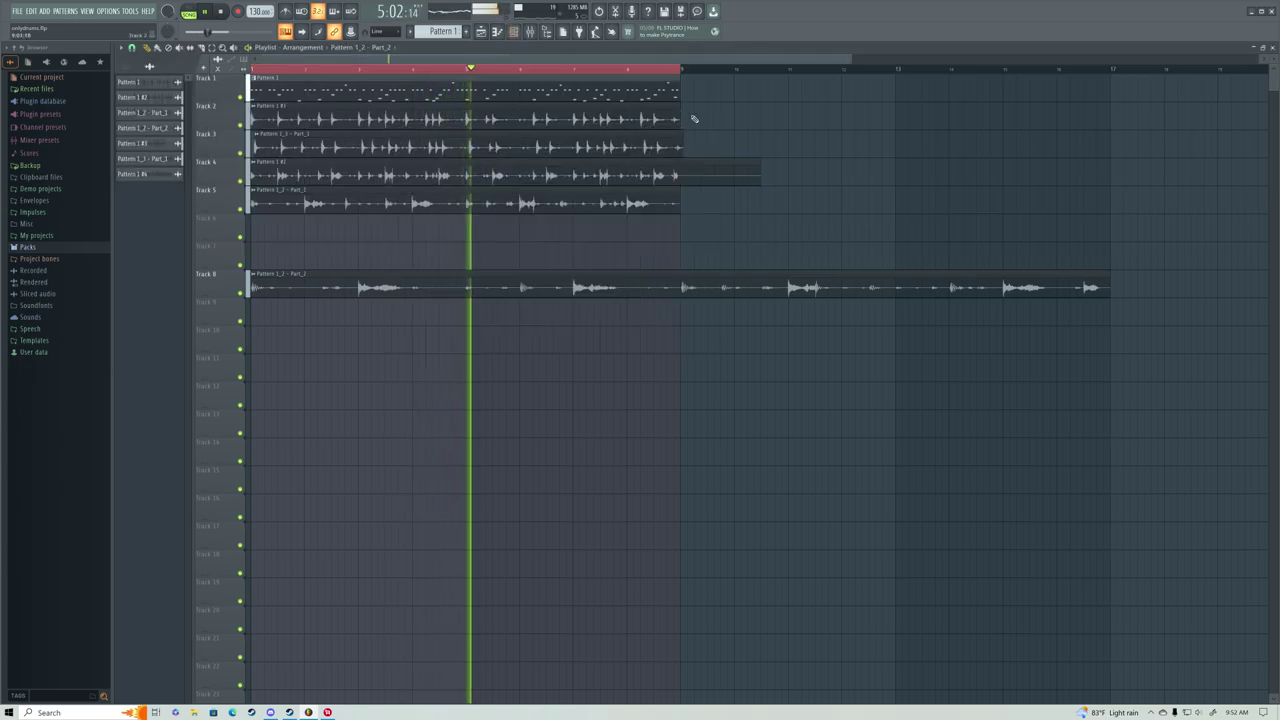
{"action": "left_click", "coordinate": [531, 32]}
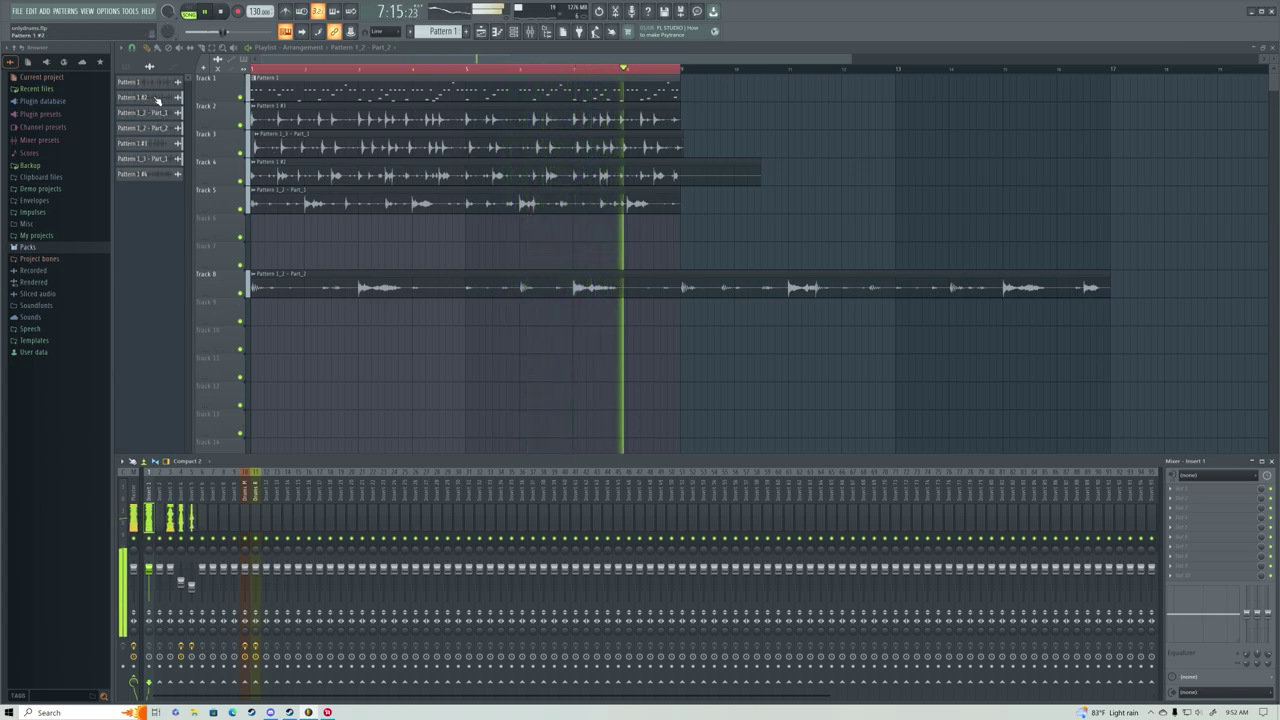
{"action": "key", "text": "space"}
{"action": "key", "text": "F9"}
{"action": "left_click", "coordinate": [260, 218]}
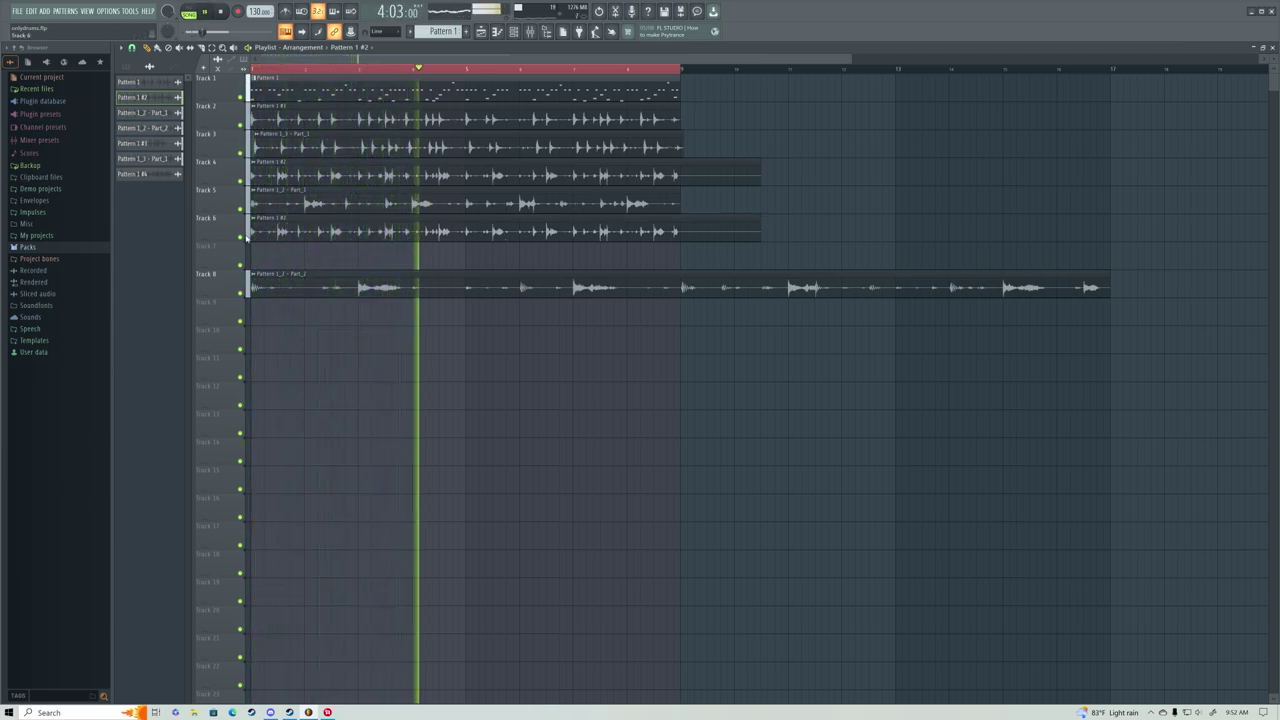
{"action": "key", "text": "space"}
{"action": "right_click", "coordinate": [268, 230]}
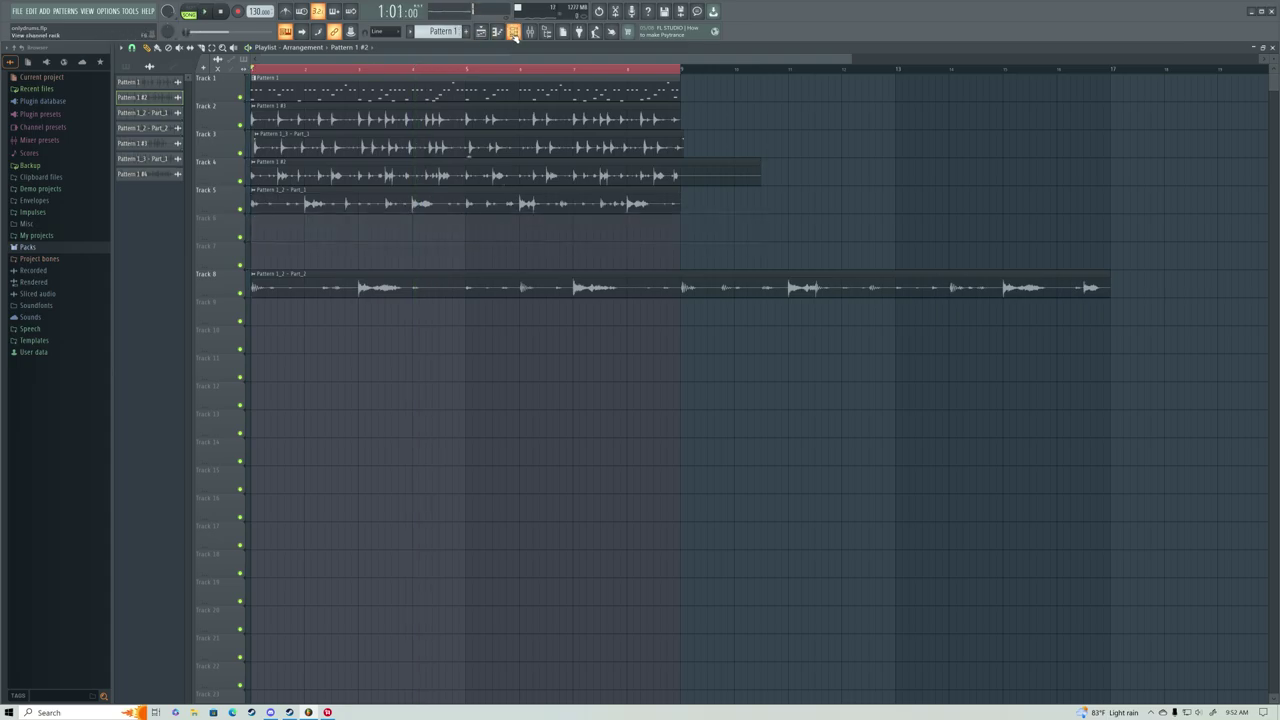
{"action": "left_click", "coordinate": [515, 33]}
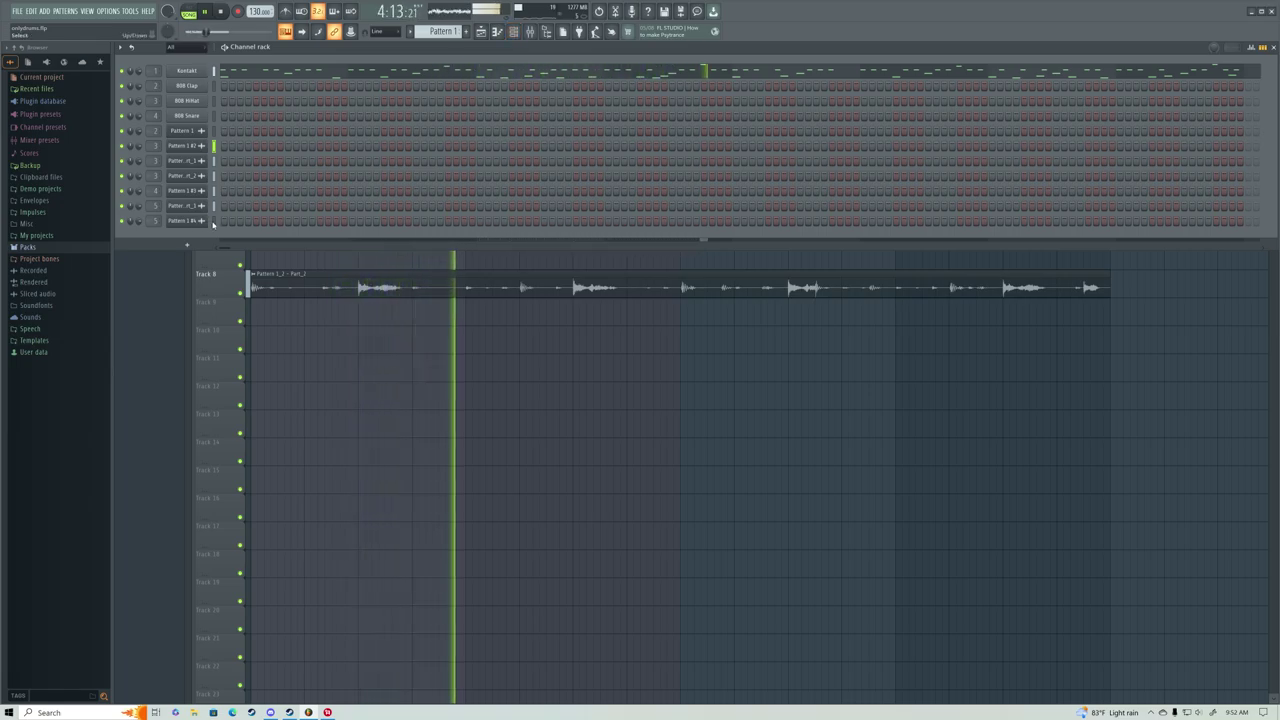
{"action": "left_click", "coordinate": [514, 31]}
Add a Pattern 1 clip to Track 6 and listen to it.
{"action": "key", "text": "space"}
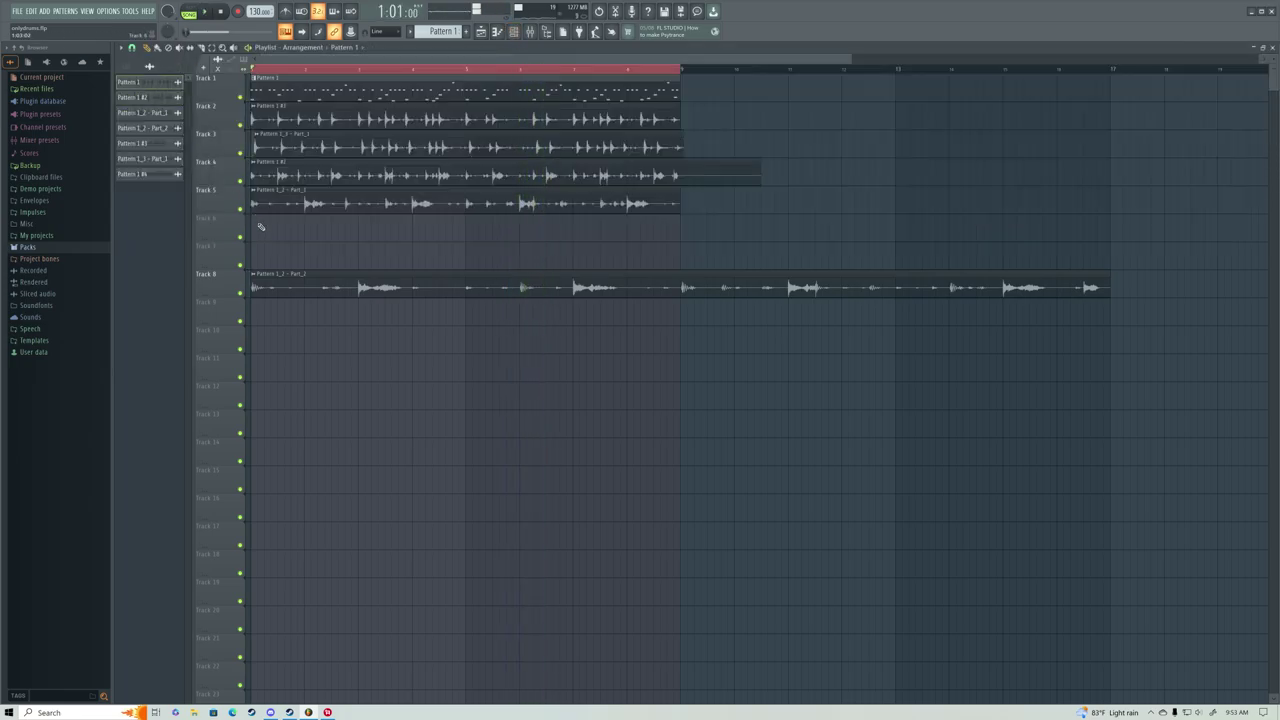
{"action": "left_click_drag", "start_coordinate": [157, 84], "coordinate": [258, 236]}
{"action": "key", "text": "space"}
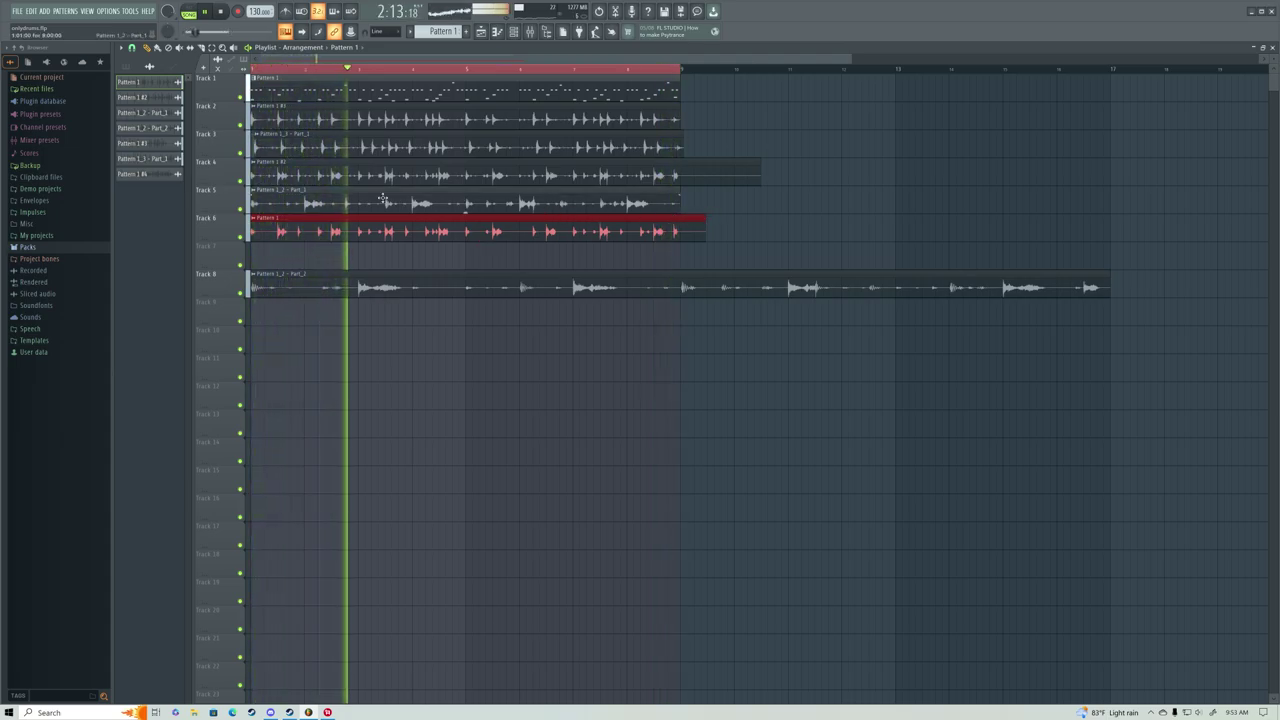
{"action": "key", "text": "space"}
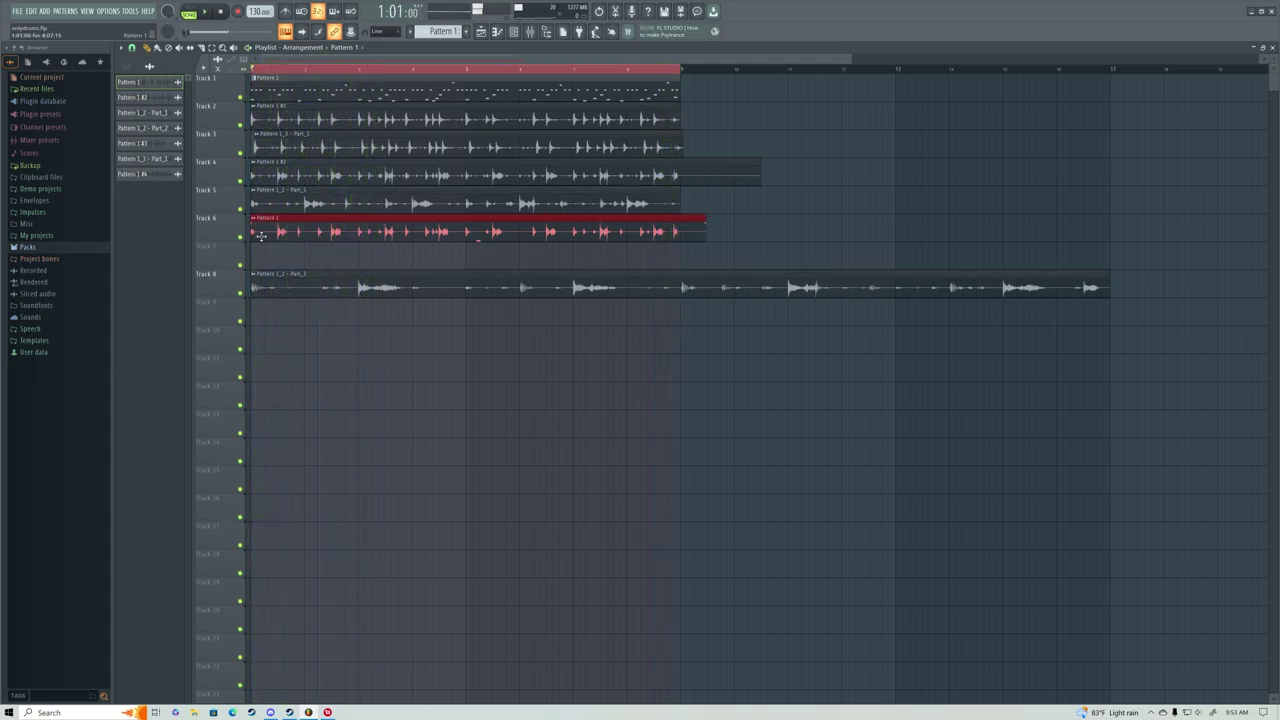
Put a unique Pattern 1 - Part_1 clip on Track 7, stretched to bar 17.
{"action": "left_click", "coordinate": [263, 247]}
{"action": "right_click", "coordinate": [254, 249]}
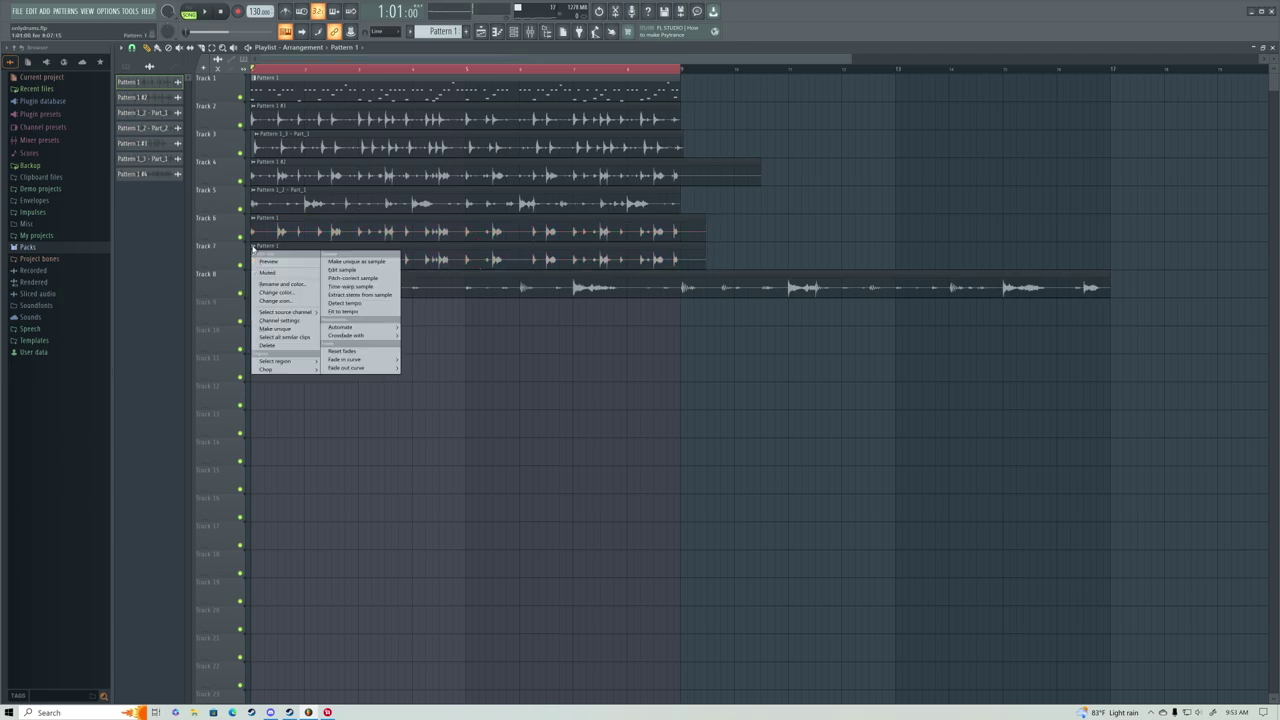
{"action": "left_click", "coordinate": [342, 261]}
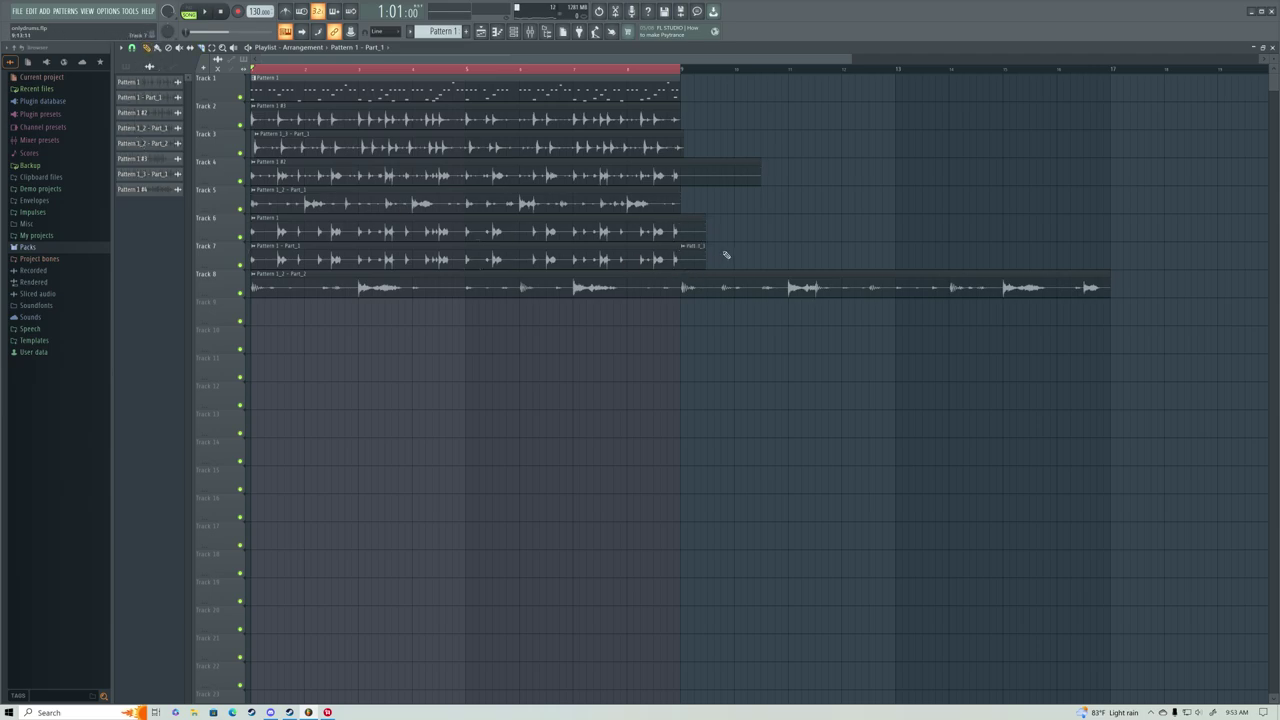
{"action": "left_click_drag", "start_coordinate": [679, 244], "coordinate": [992, 254]}
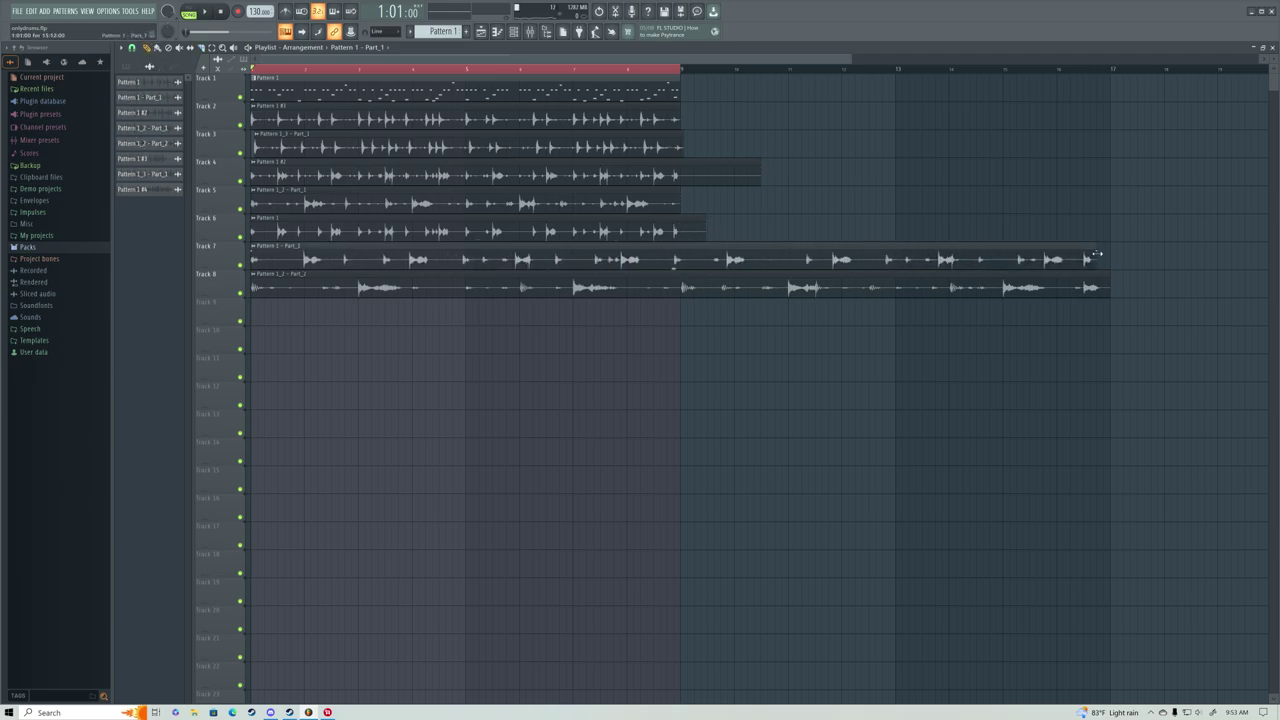
Play the song, then open the Kontakt channel's piano roll with F7.
{"action": "key", "text": "space"}
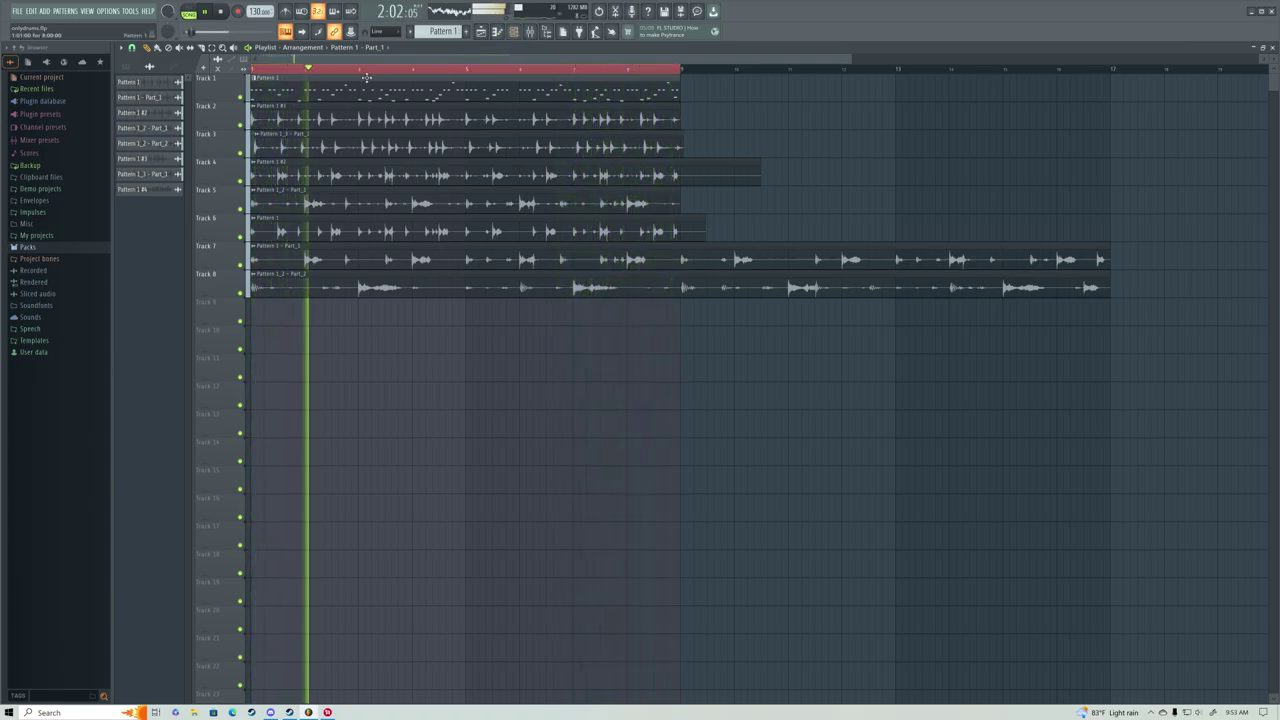
{"action": "key", "text": "F7"}
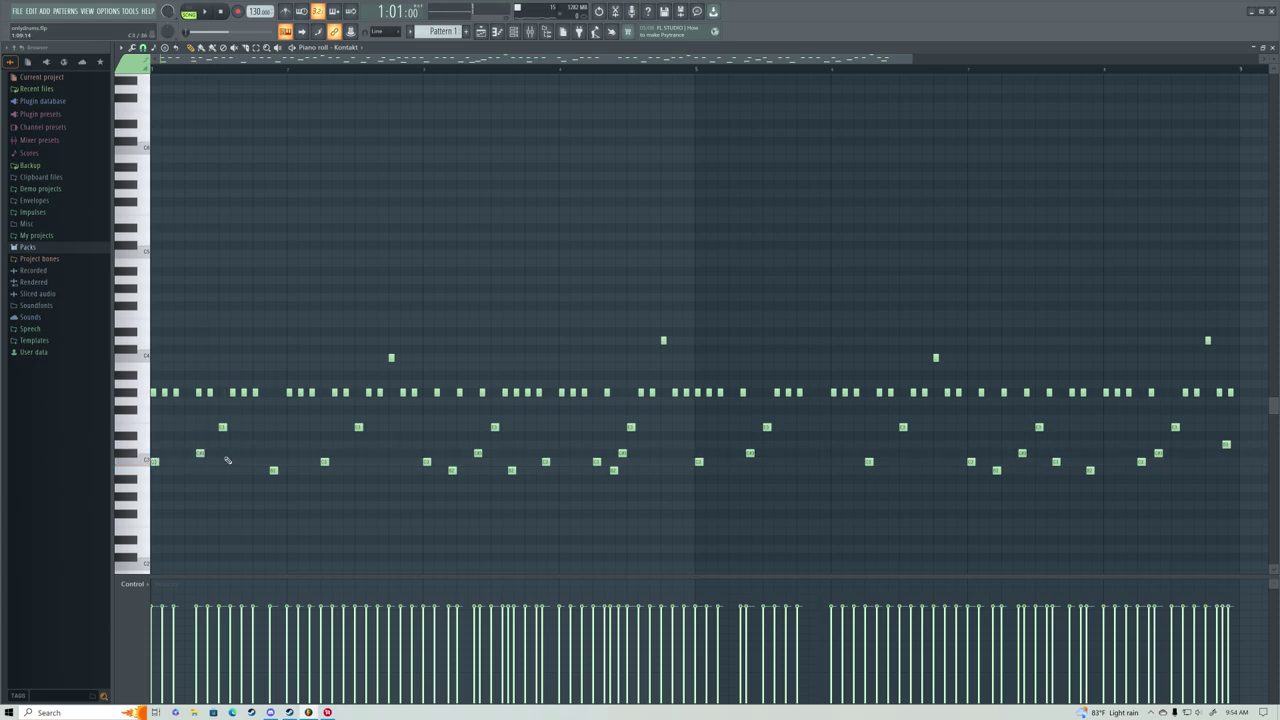
{"action": "left_click", "coordinate": [121, 48]}
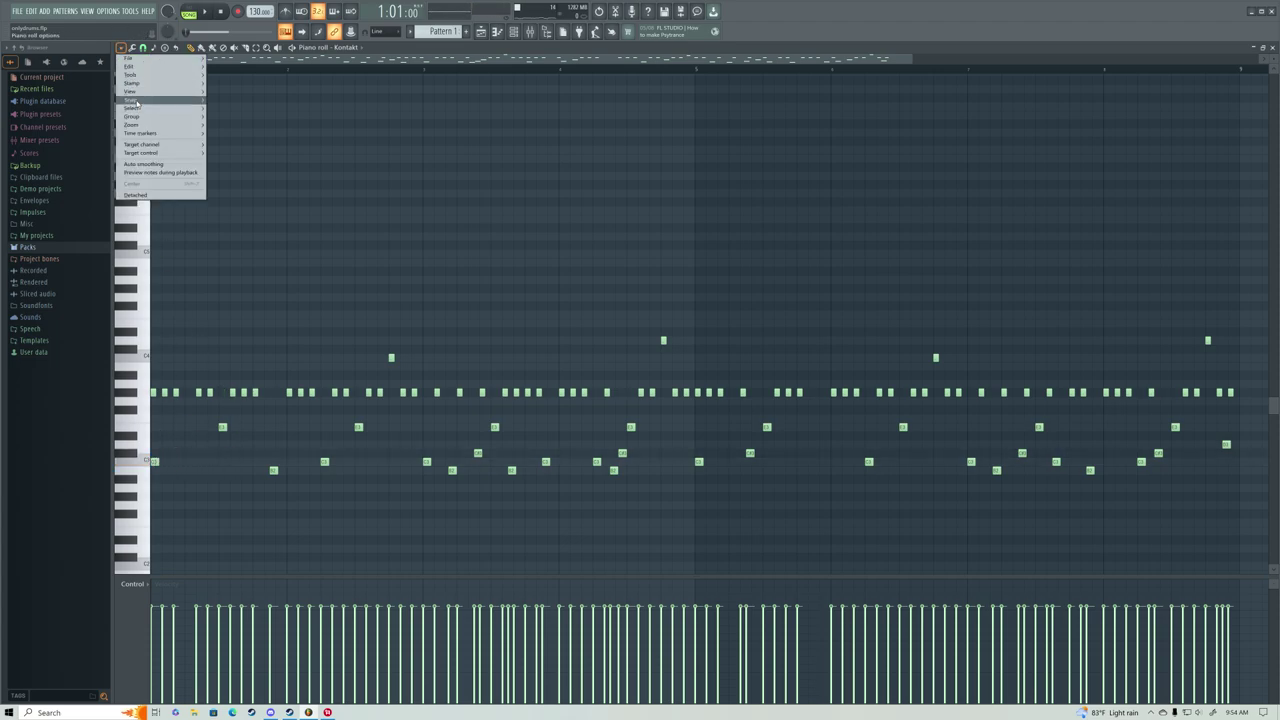
{"action": "left_click", "coordinate": [222, 120]}
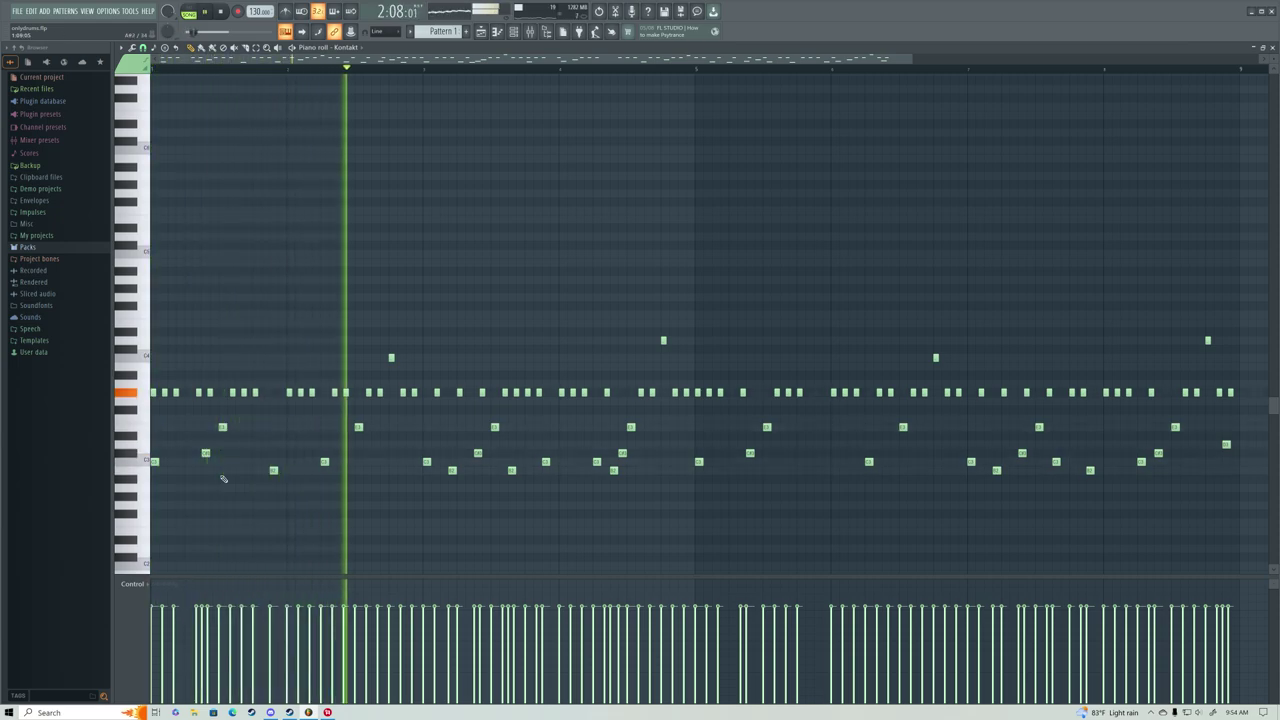
{"action": "key", "text": "space"}
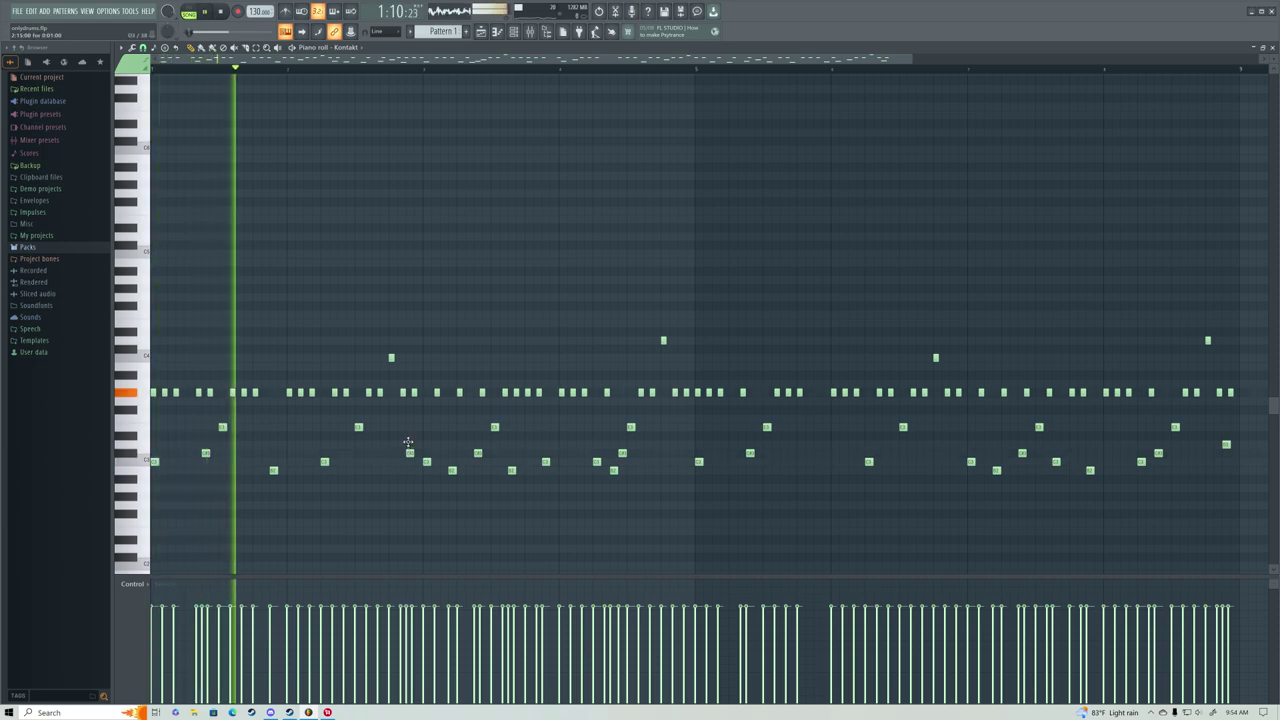
{"action": "key", "text": "space"}
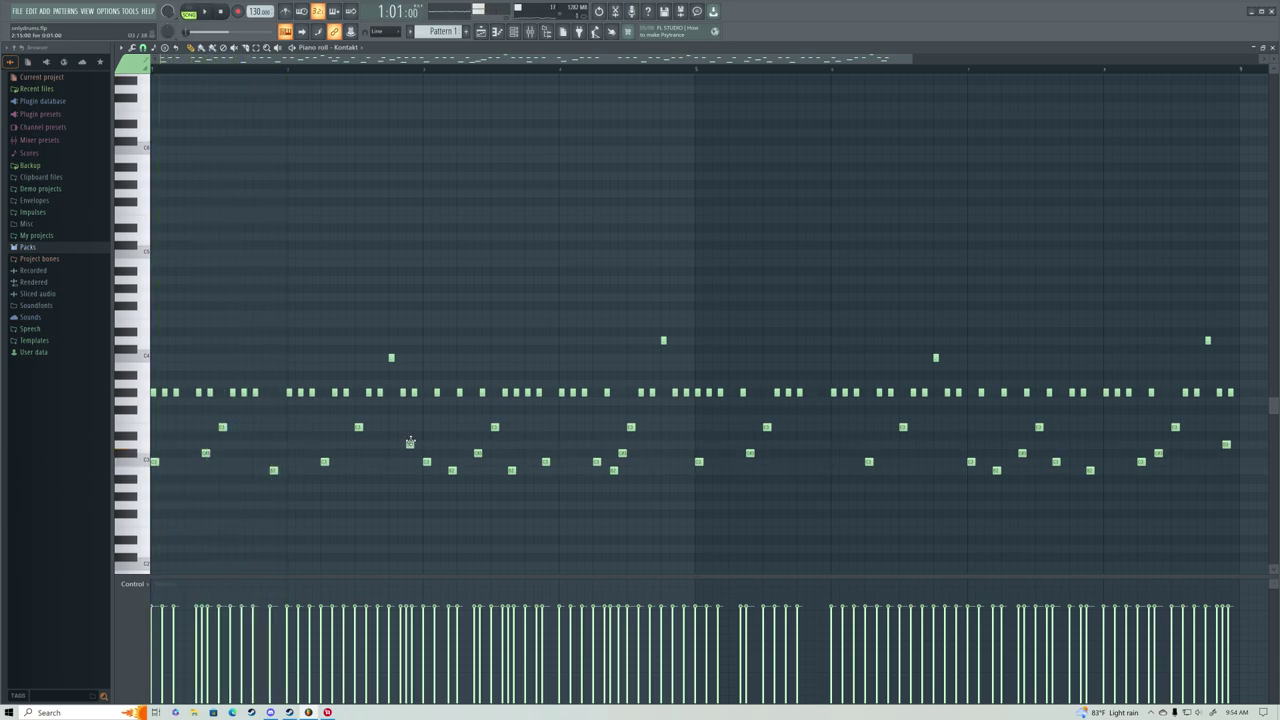
{"action": "key", "text": "space"}
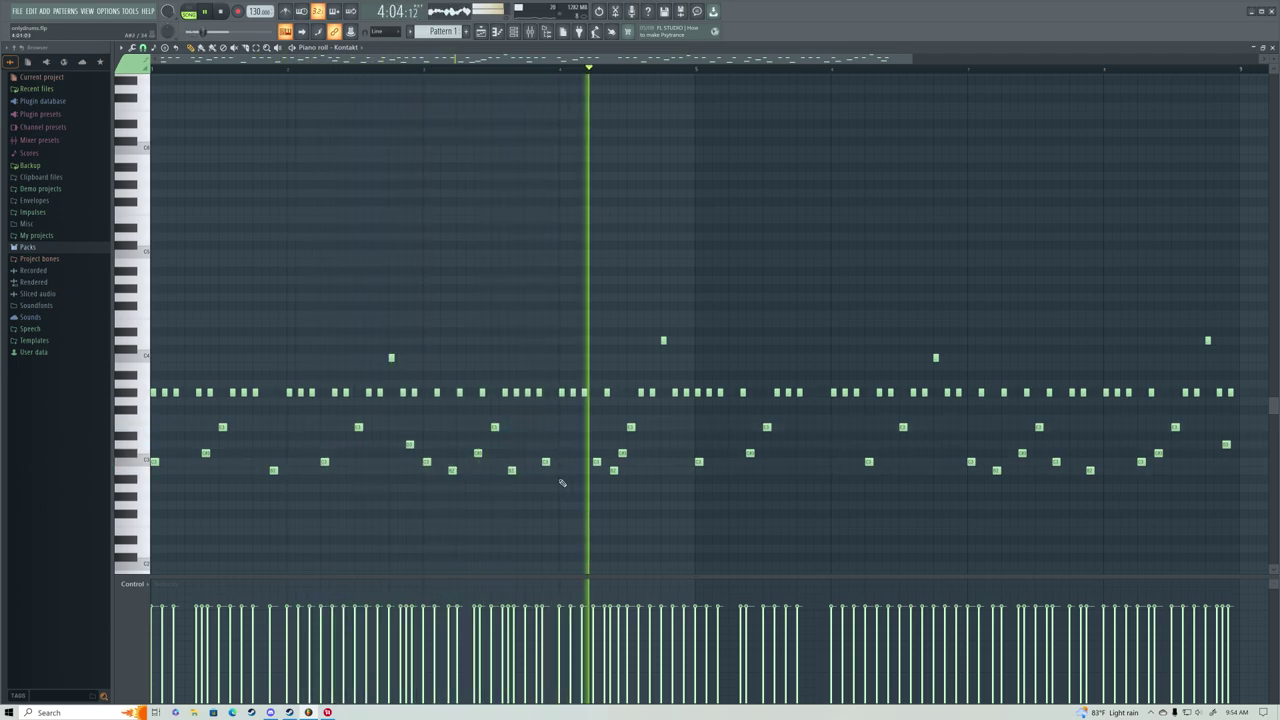
Add two new notes to the Kontakt melody while replaying the pattern.
{"action": "key", "text": "space"}
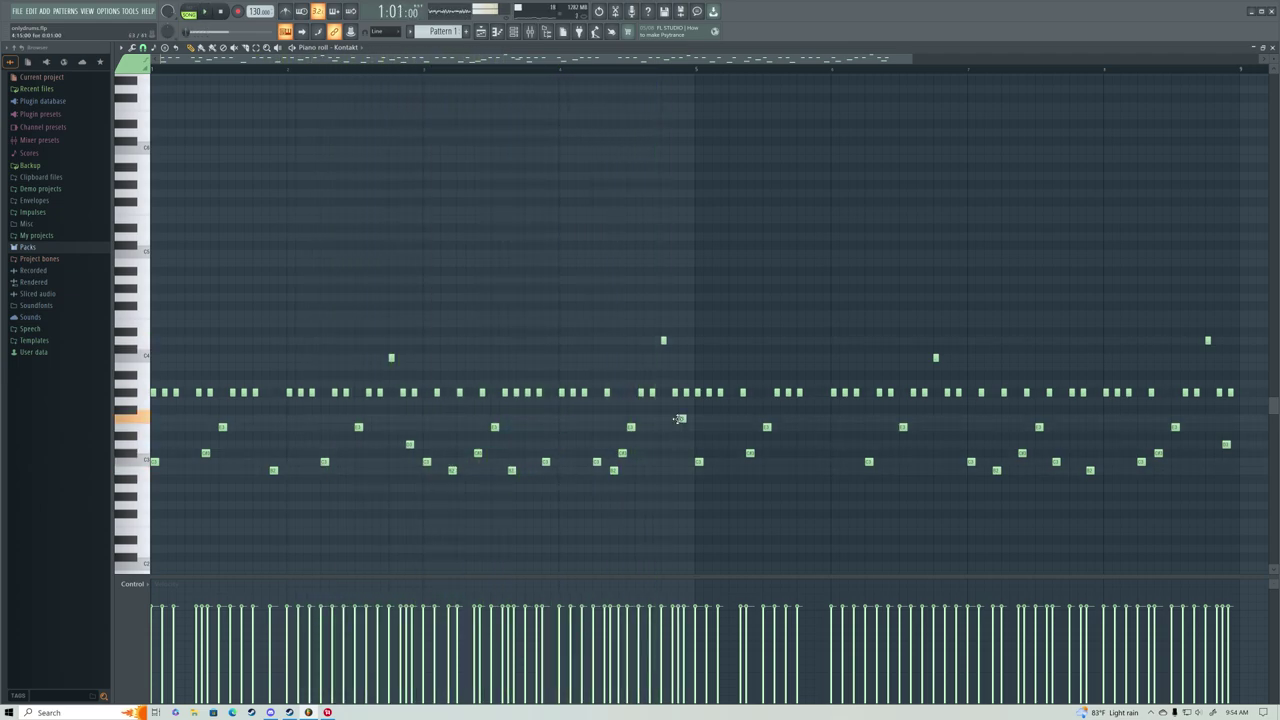
{"action": "key", "text": "space"}
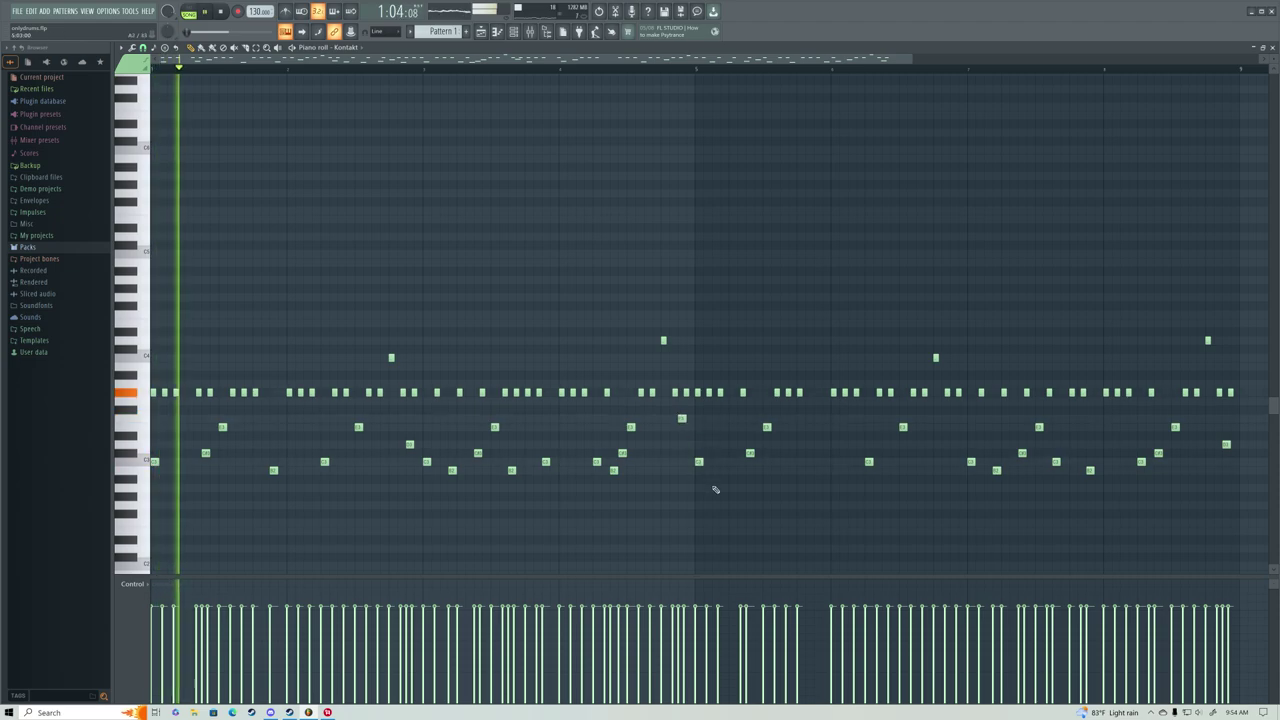
{"action": "left_click", "coordinate": [674, 453]}
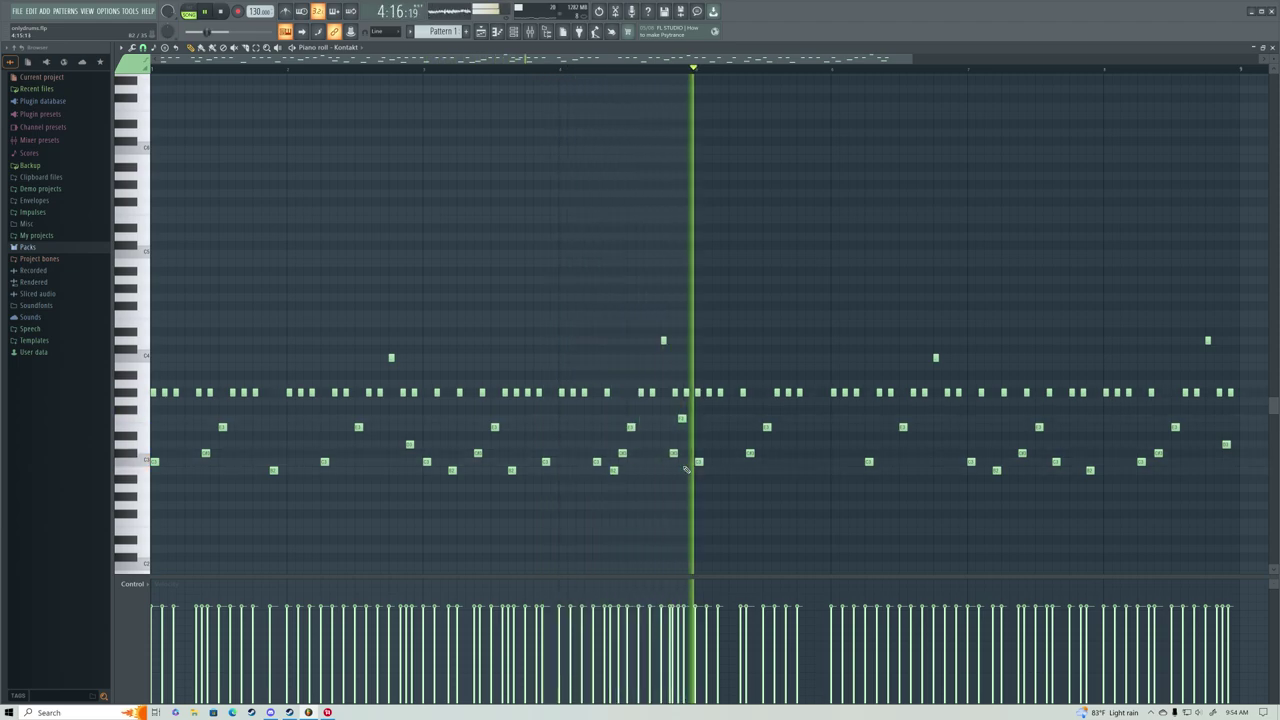
{"action": "key", "text": "space"}
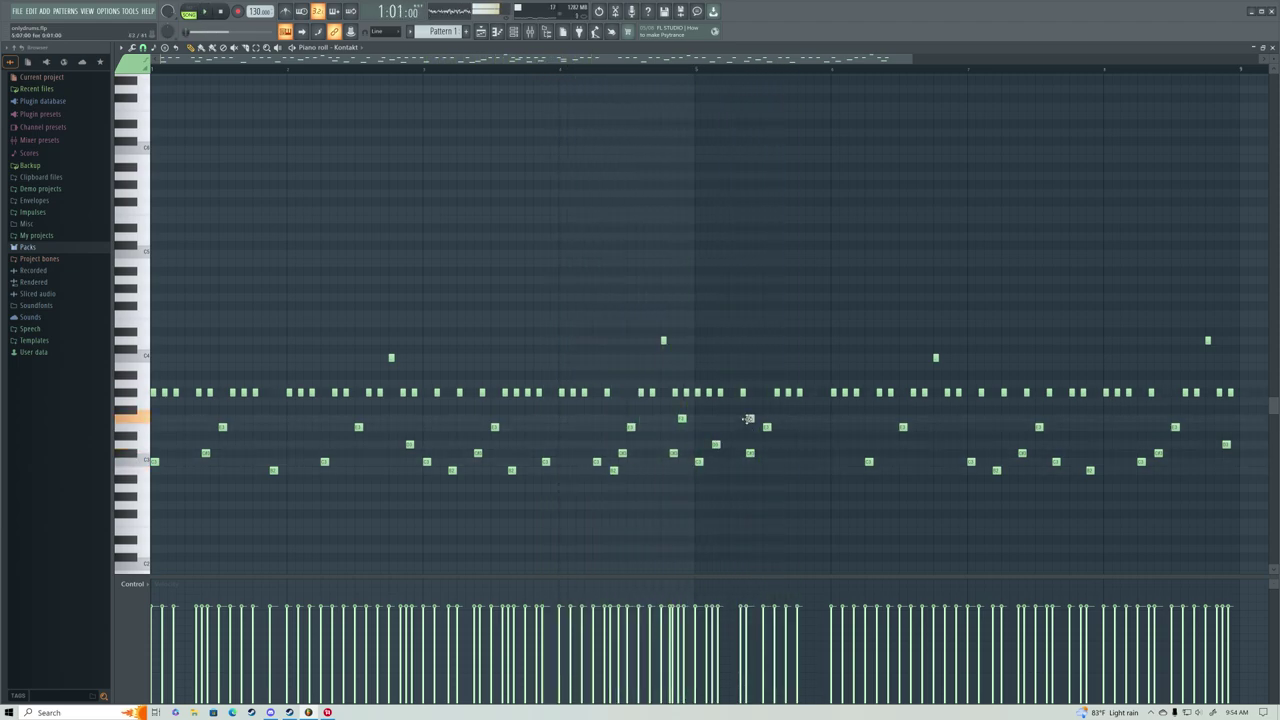
{"action": "key", "text": "space"}
{"action": "key", "text": "space"}
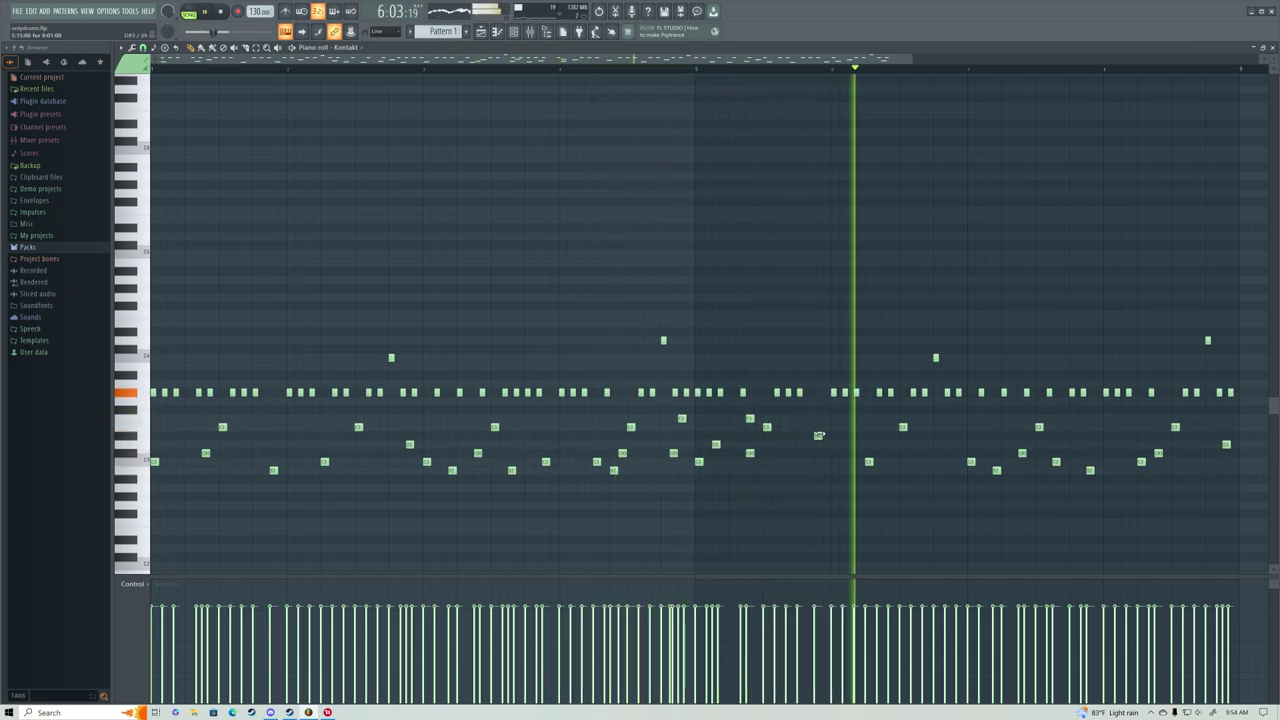
{"action": "left_click", "coordinate": [818, 435]}
{"action": "key", "text": "space"}
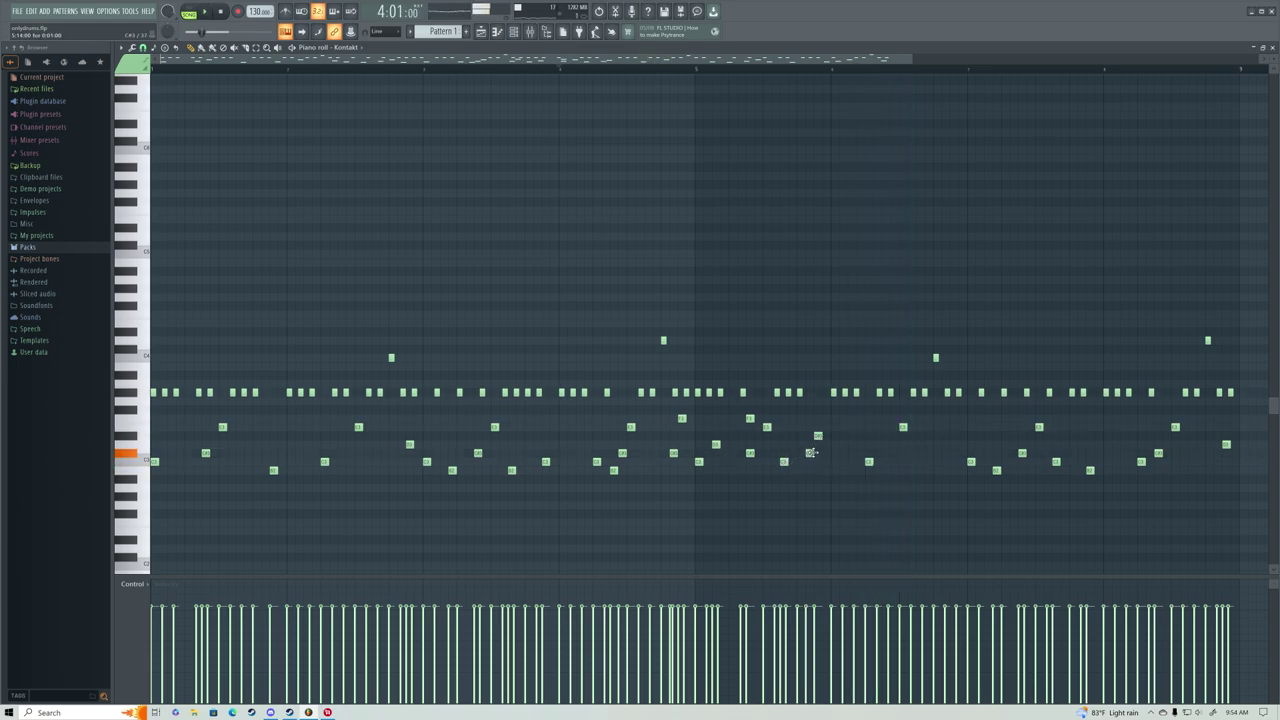
Delete a misplaced note, add one near the pattern's end, and close the piano roll.
{"action": "right_click", "coordinate": [784, 461]}
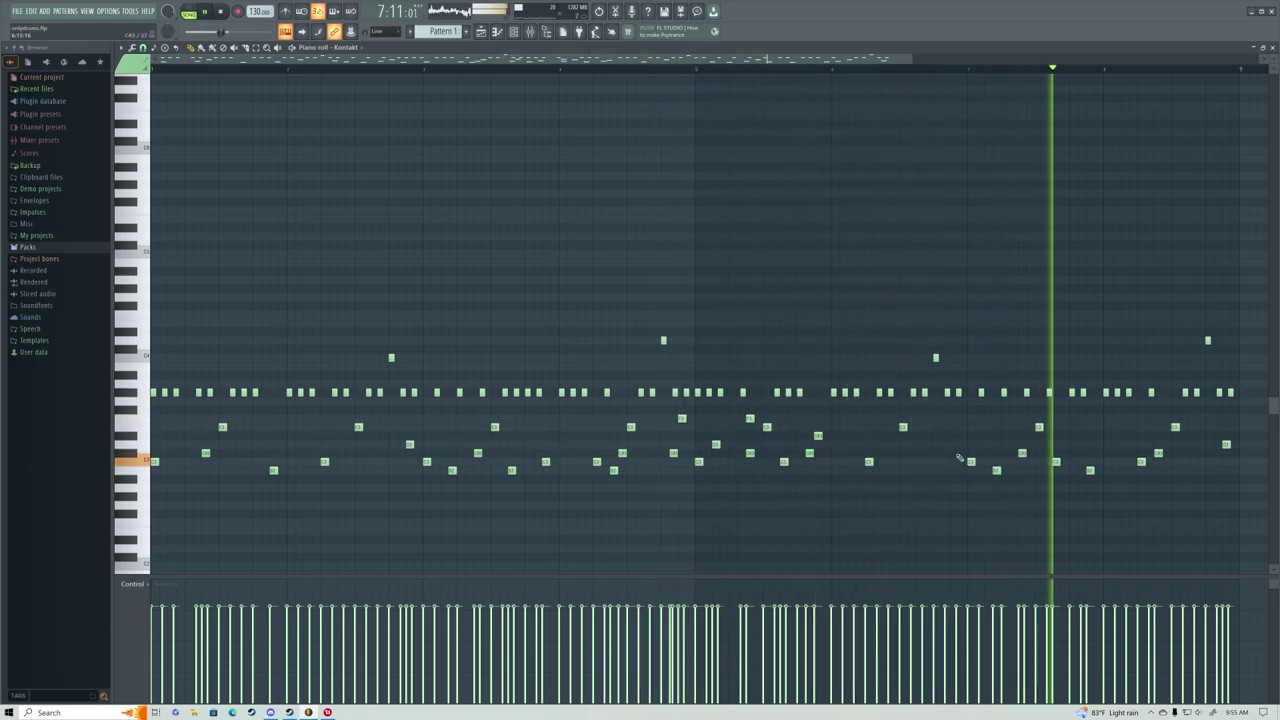
{"action": "key", "text": "space"}
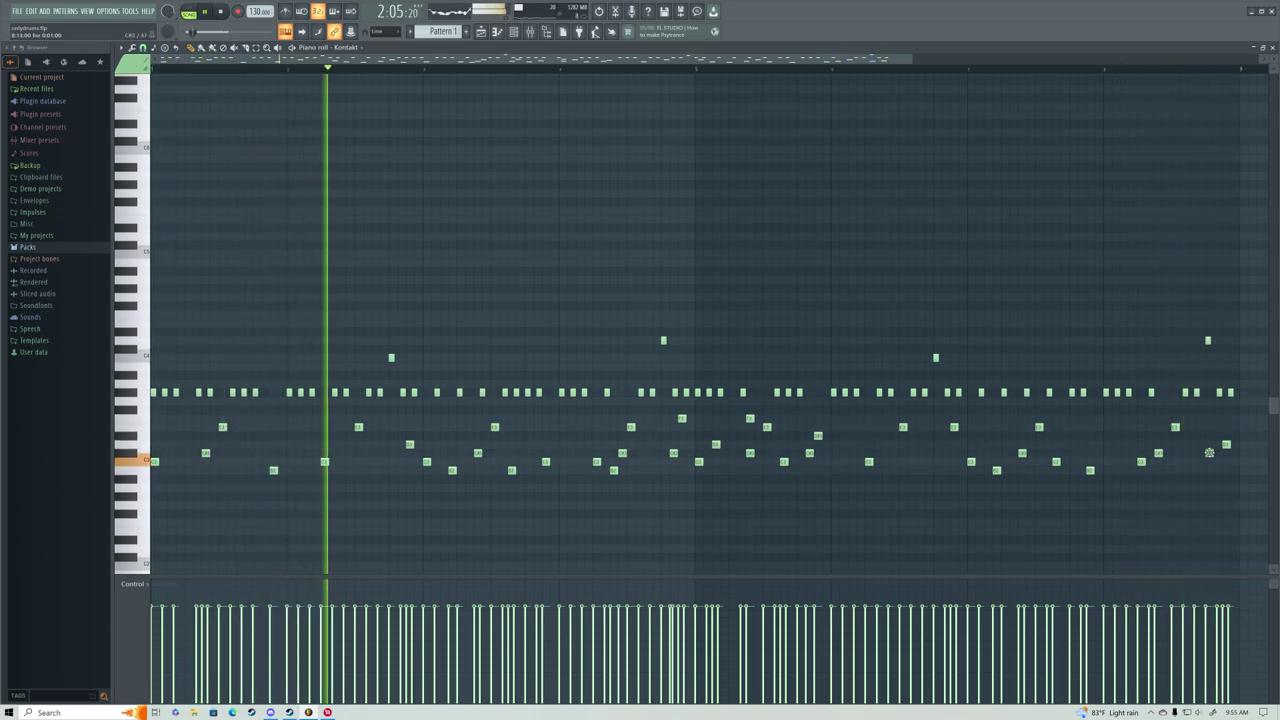
{"action": "left_click", "coordinate": [1198, 470]}
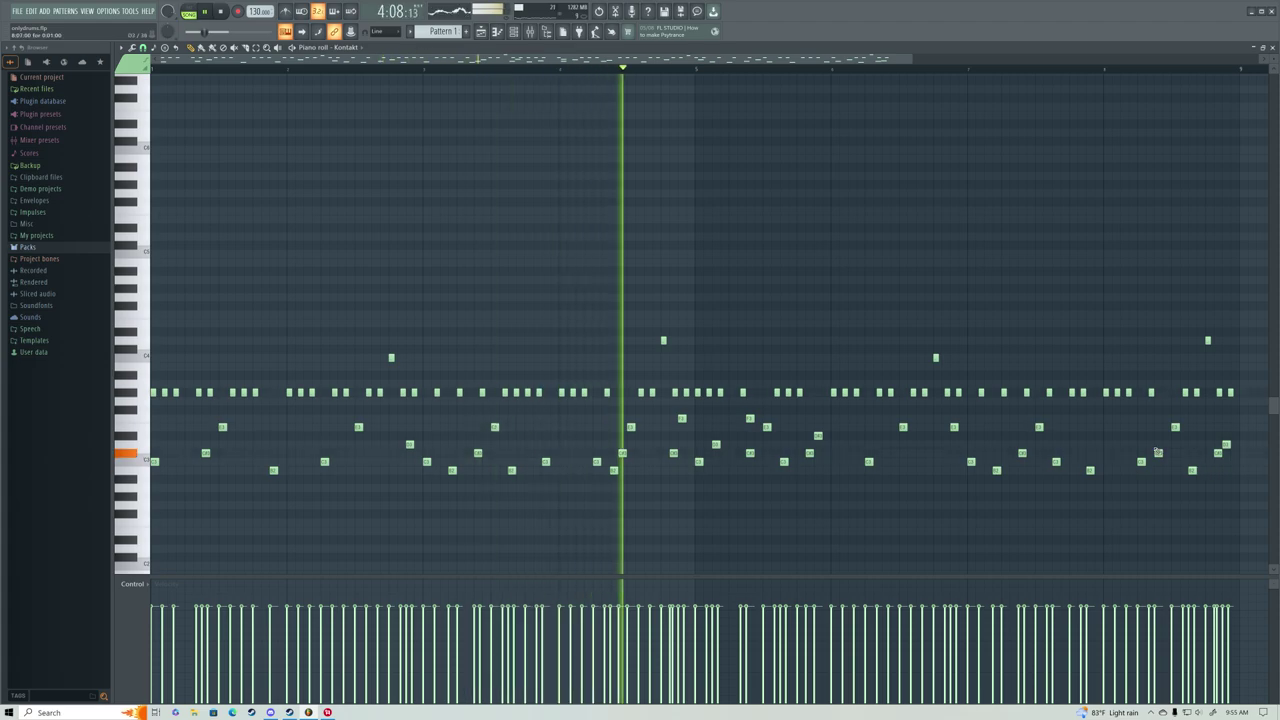
{"action": "left_click", "coordinate": [1273, 47]}
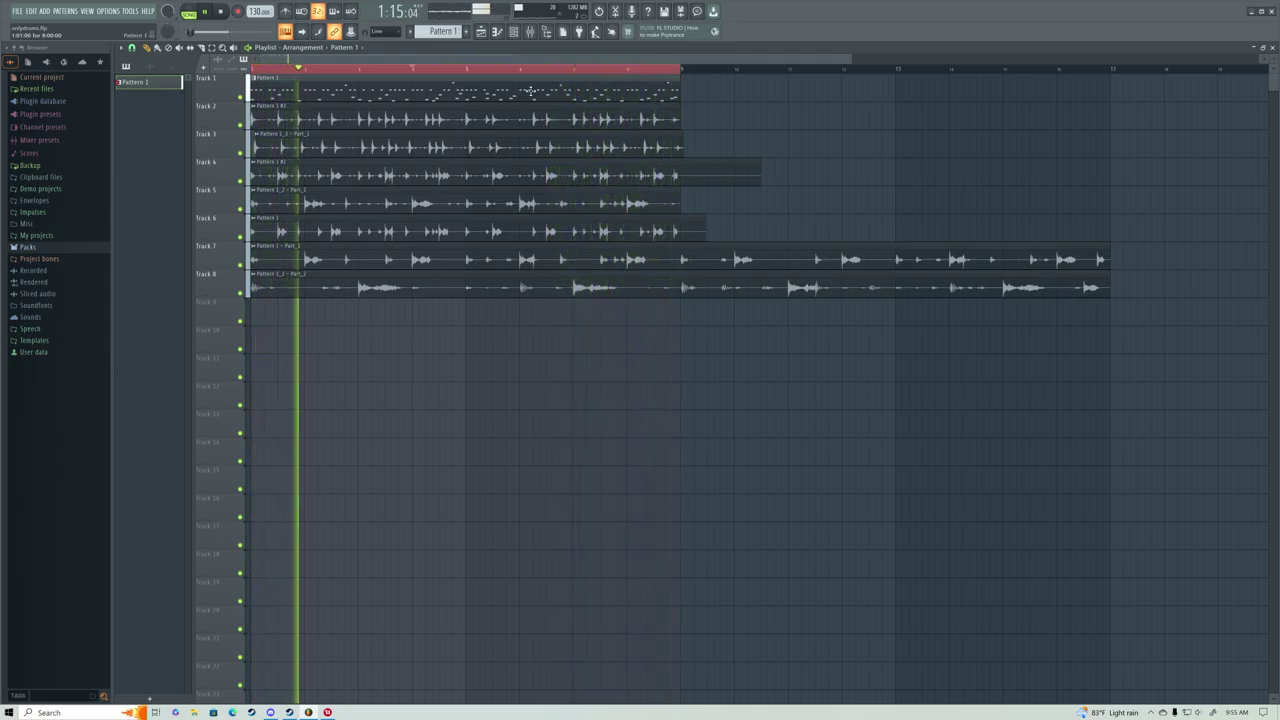
Open the mixer, select the Master track, and open the plugin list for its first FX slot.
{"action": "left_click", "coordinate": [530, 31]}
{"action": "left_click", "coordinate": [530, 31]}
{"action": "left_click", "coordinate": [538, 33]}
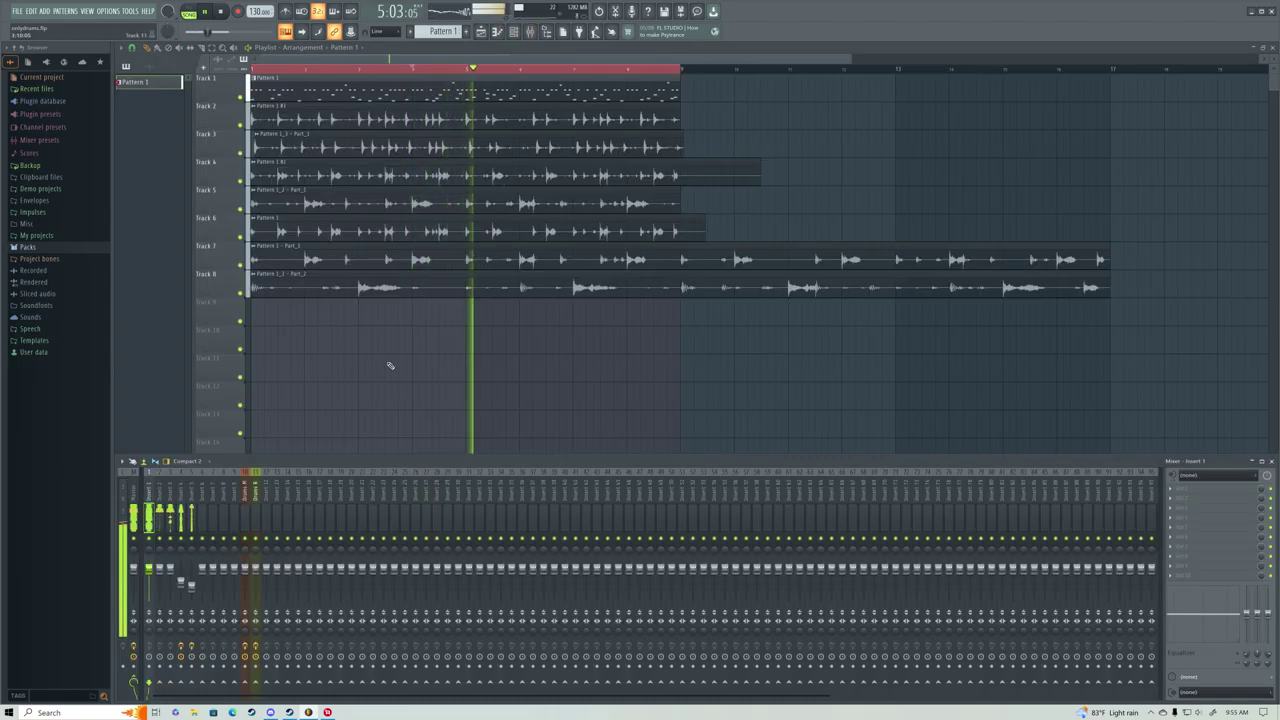
{"action": "left_click", "coordinate": [158, 570]}
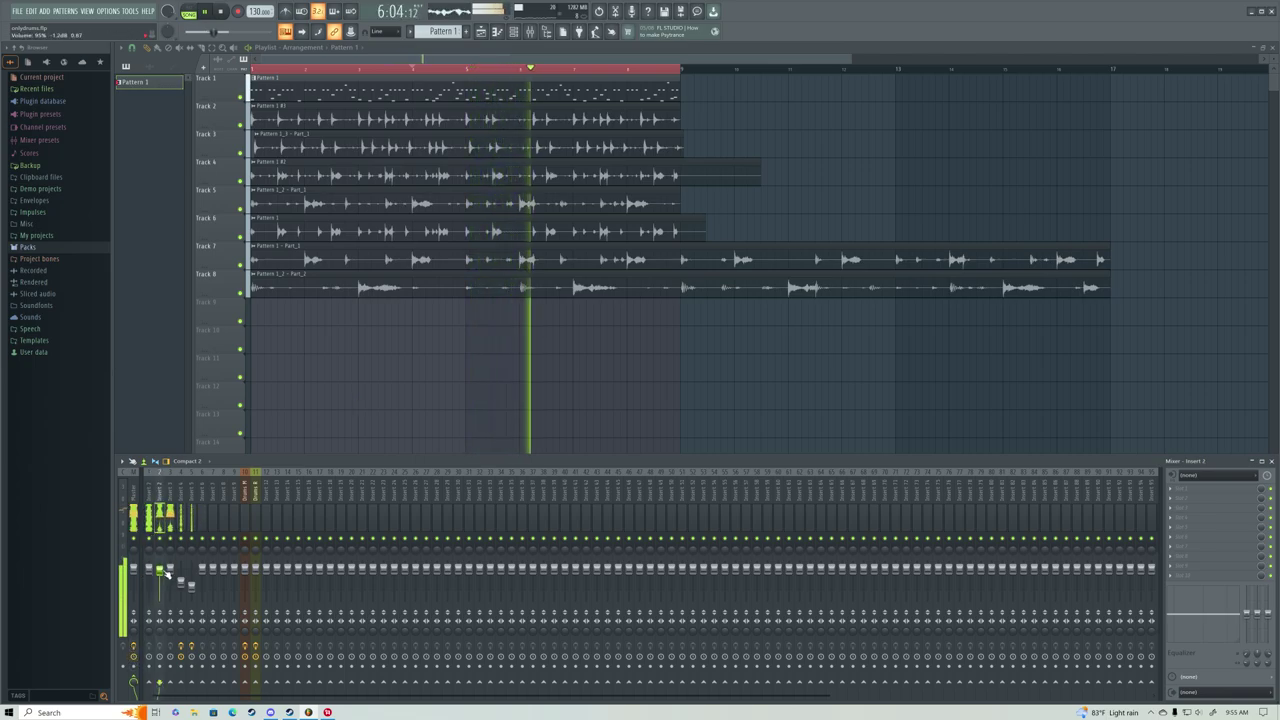
{"action": "left_click", "coordinate": [170, 573]}
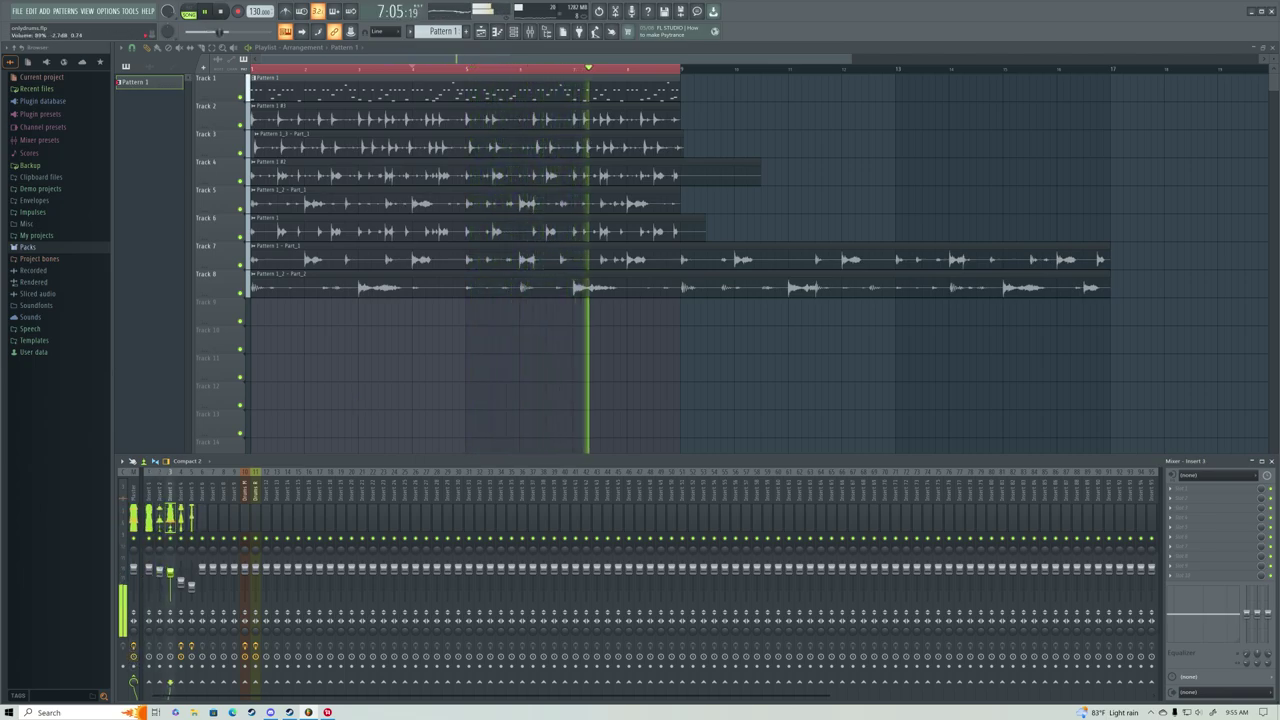
{"action": "left_click", "coordinate": [158, 571]}
{"action": "left_click", "coordinate": [133, 570]}
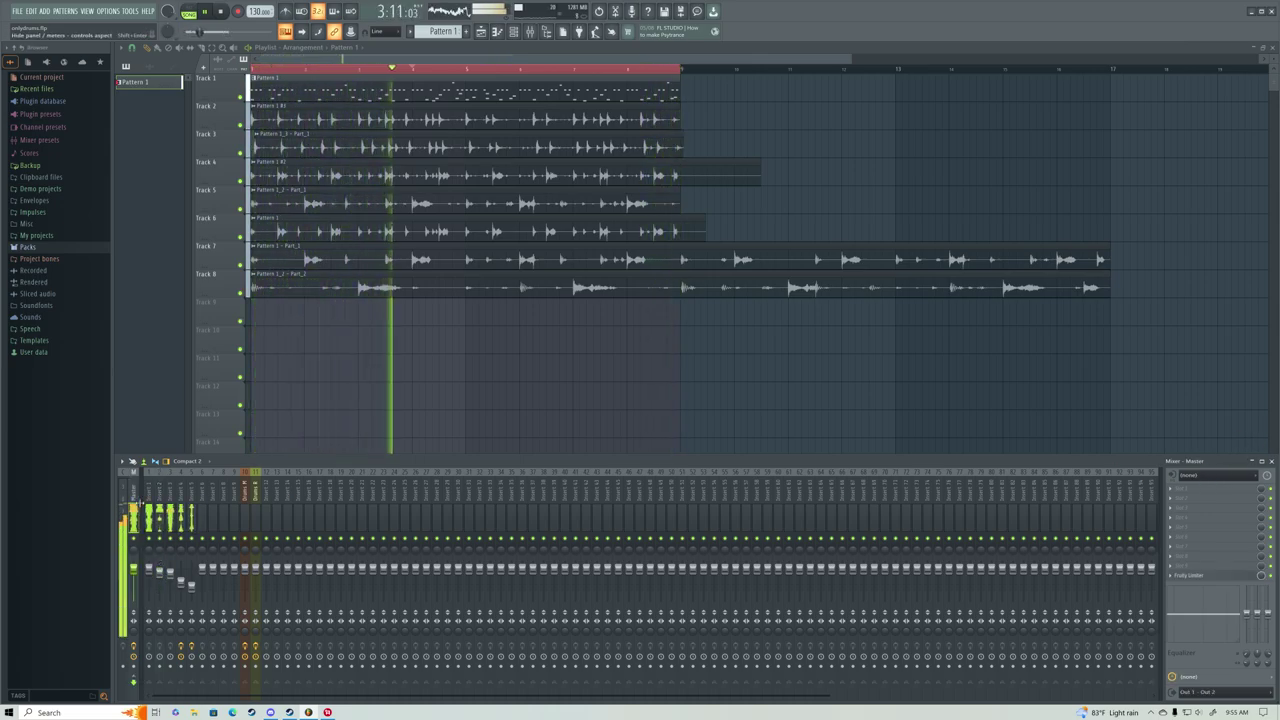
{"action": "left_click", "coordinate": [139, 490]}
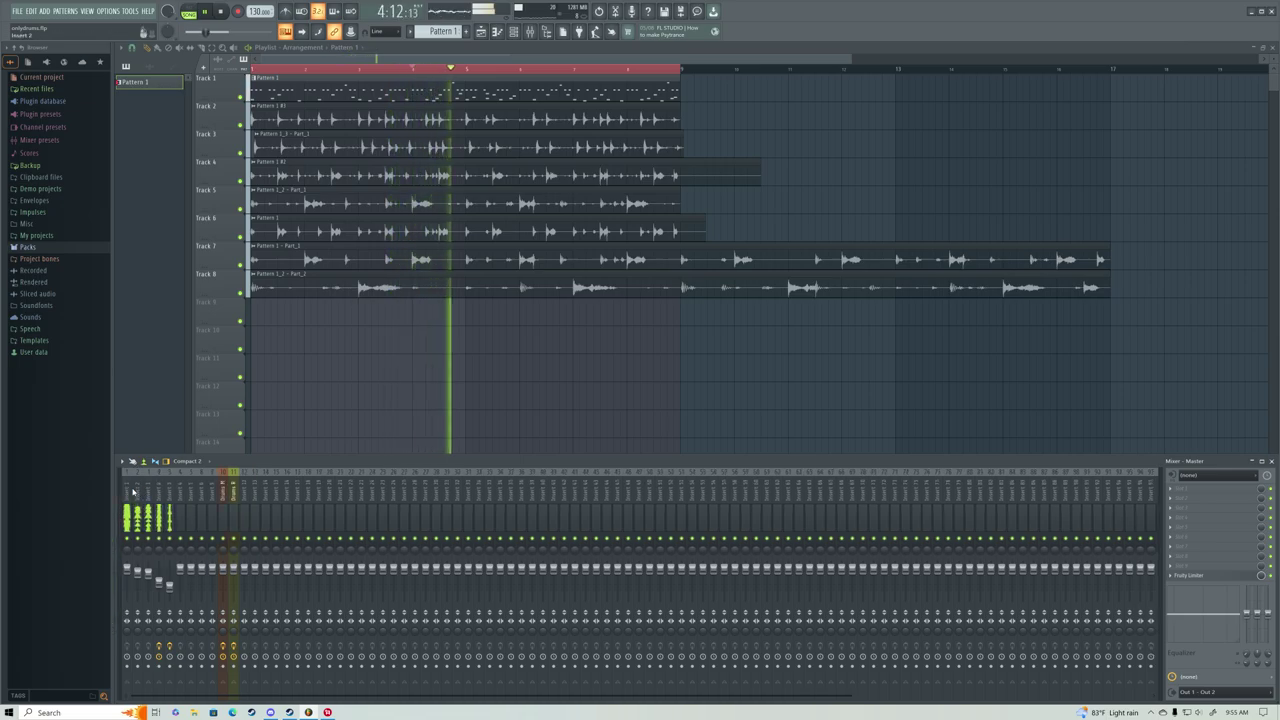
{"action": "left_click", "coordinate": [139, 490]}
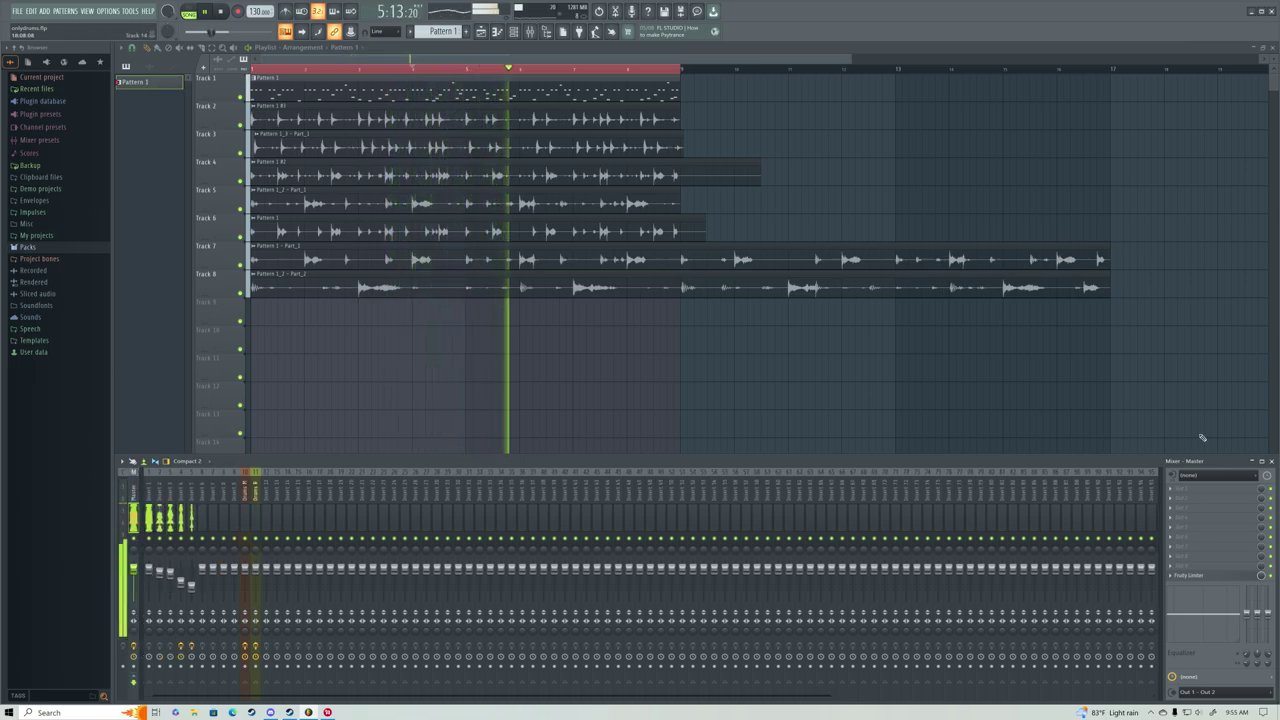
{"action": "left_click", "coordinate": [1178, 497]}
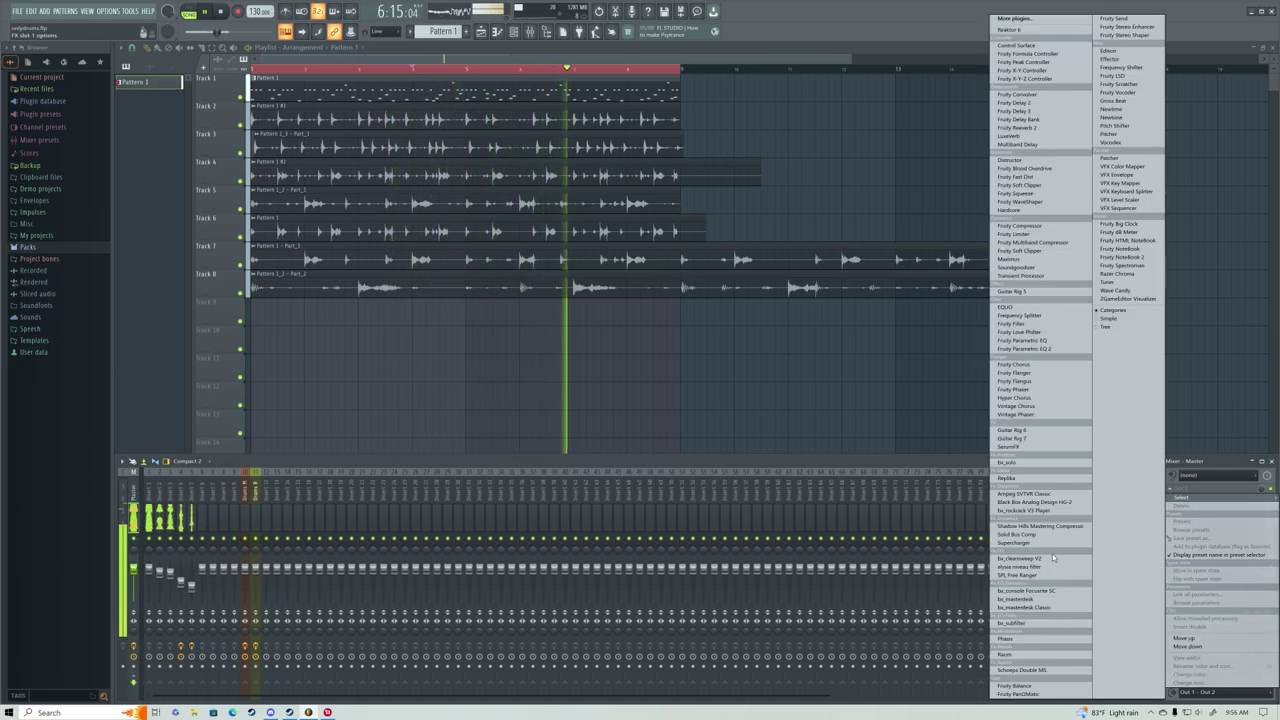
Load bx_masterdesk on the Master, trying 28 House Club Master before settling on 47 Club Drum Buss Unity F9.
{"action": "left_click", "coordinate": [1024, 598]}
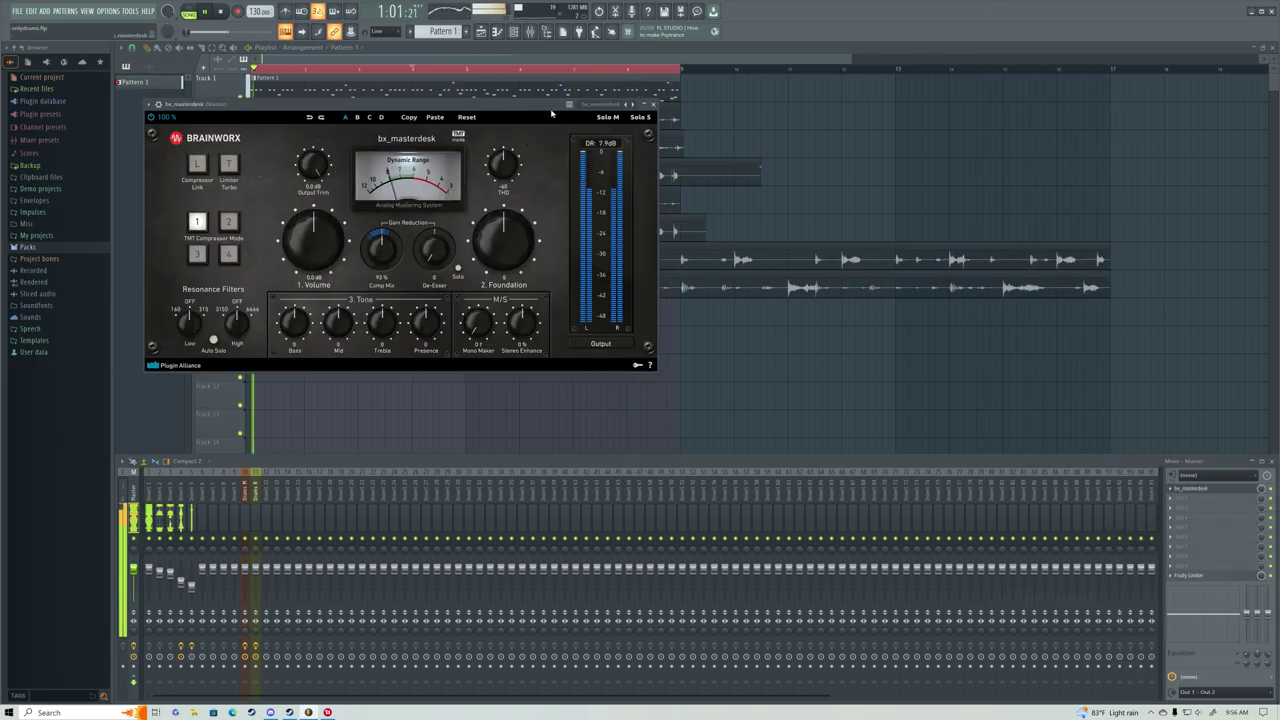
{"action": "left_click", "coordinate": [600, 106]}
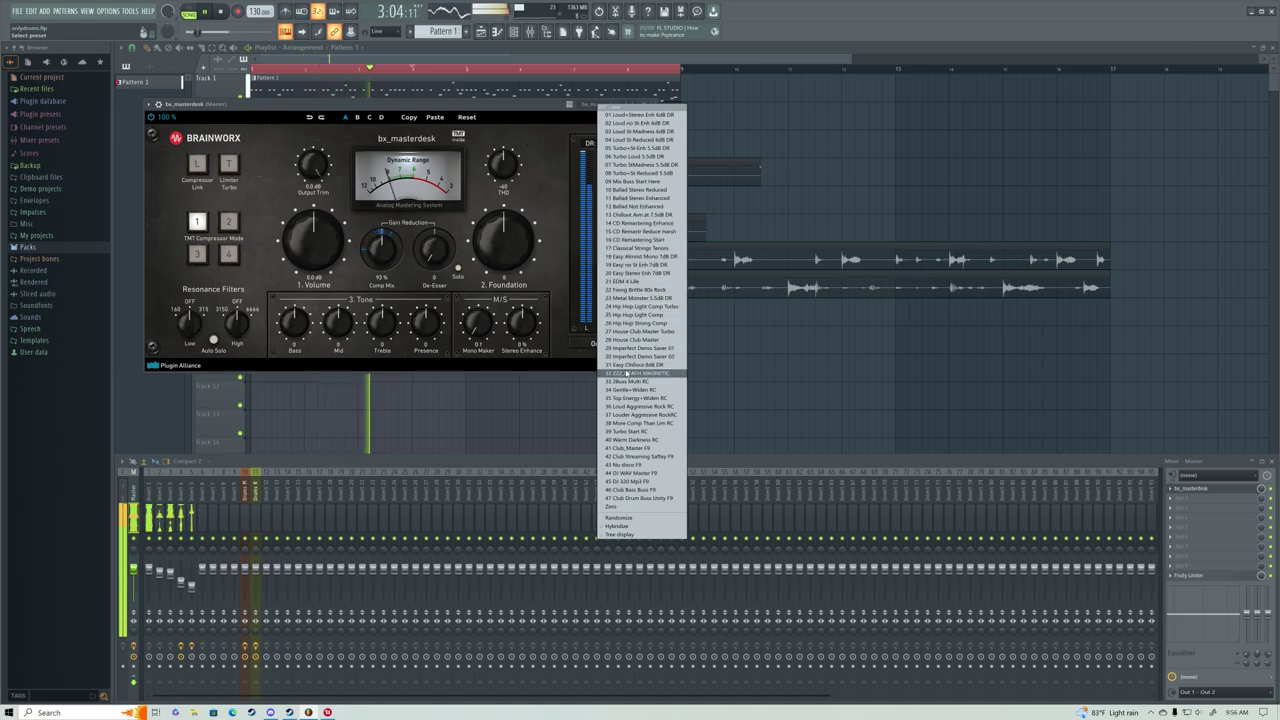
{"action": "left_click", "coordinate": [634, 341]}
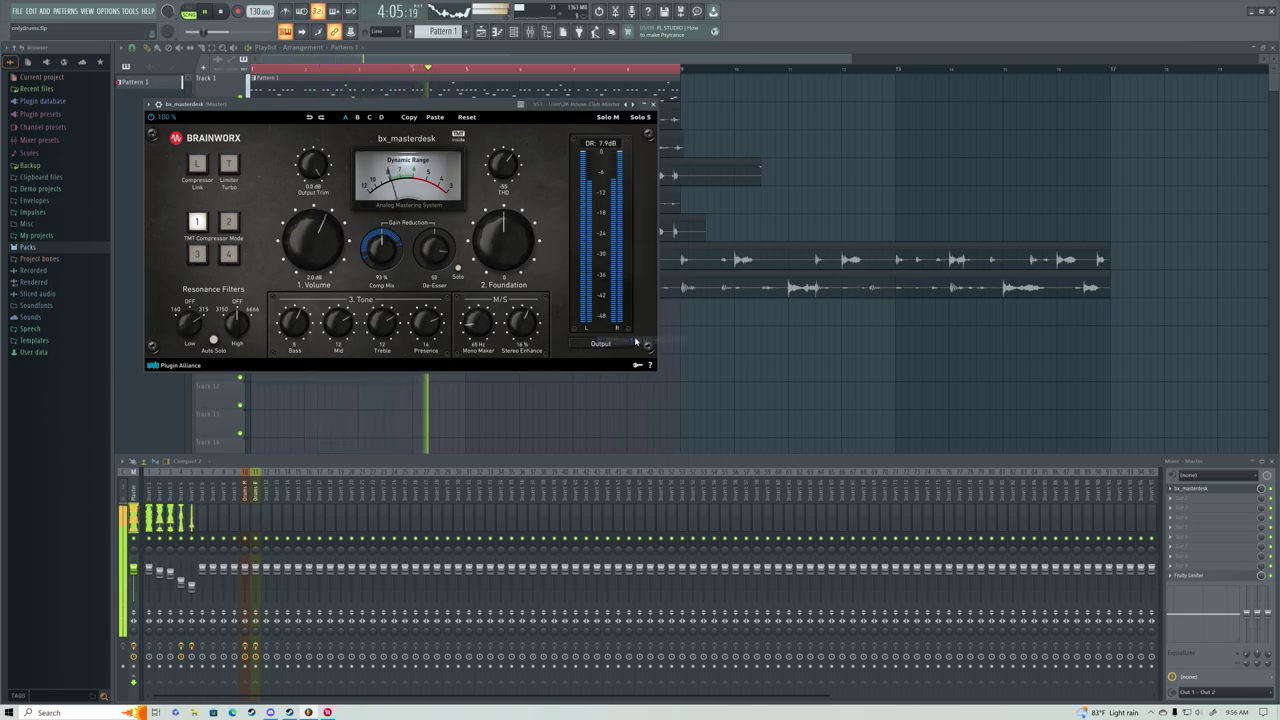
{"action": "left_click", "coordinate": [591, 107]}
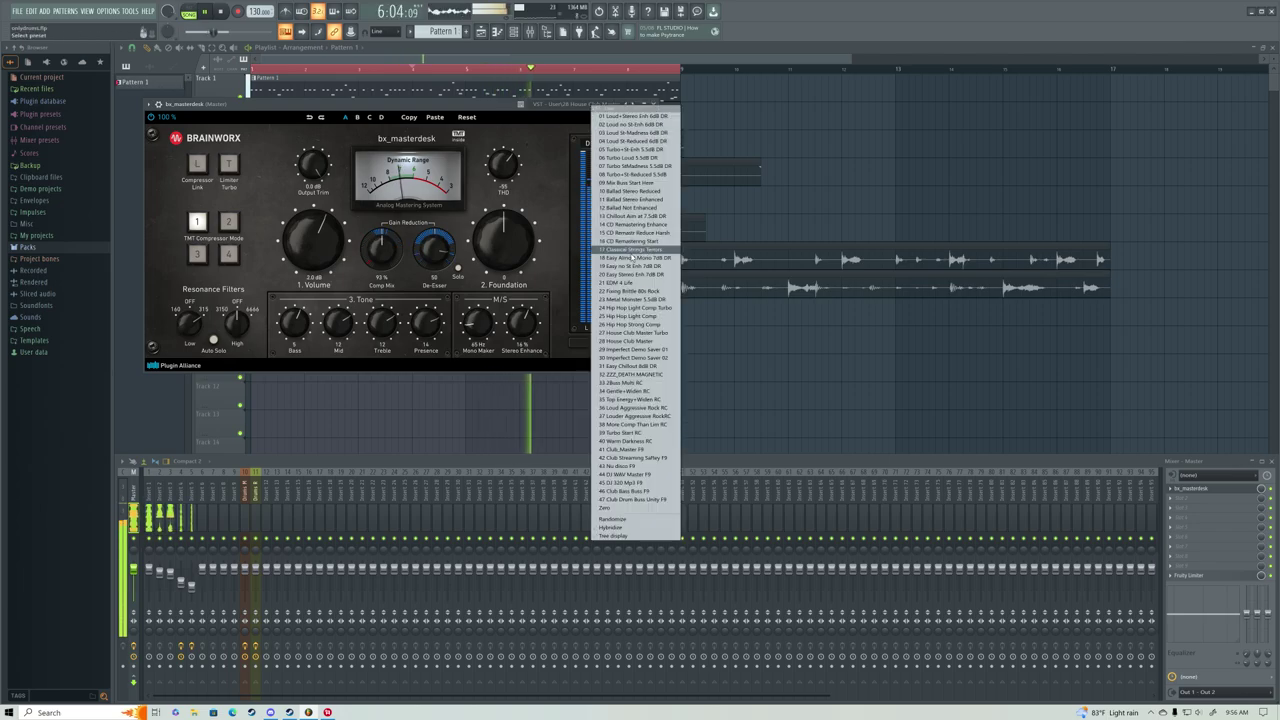
{"action": "left_click", "coordinate": [637, 499]}
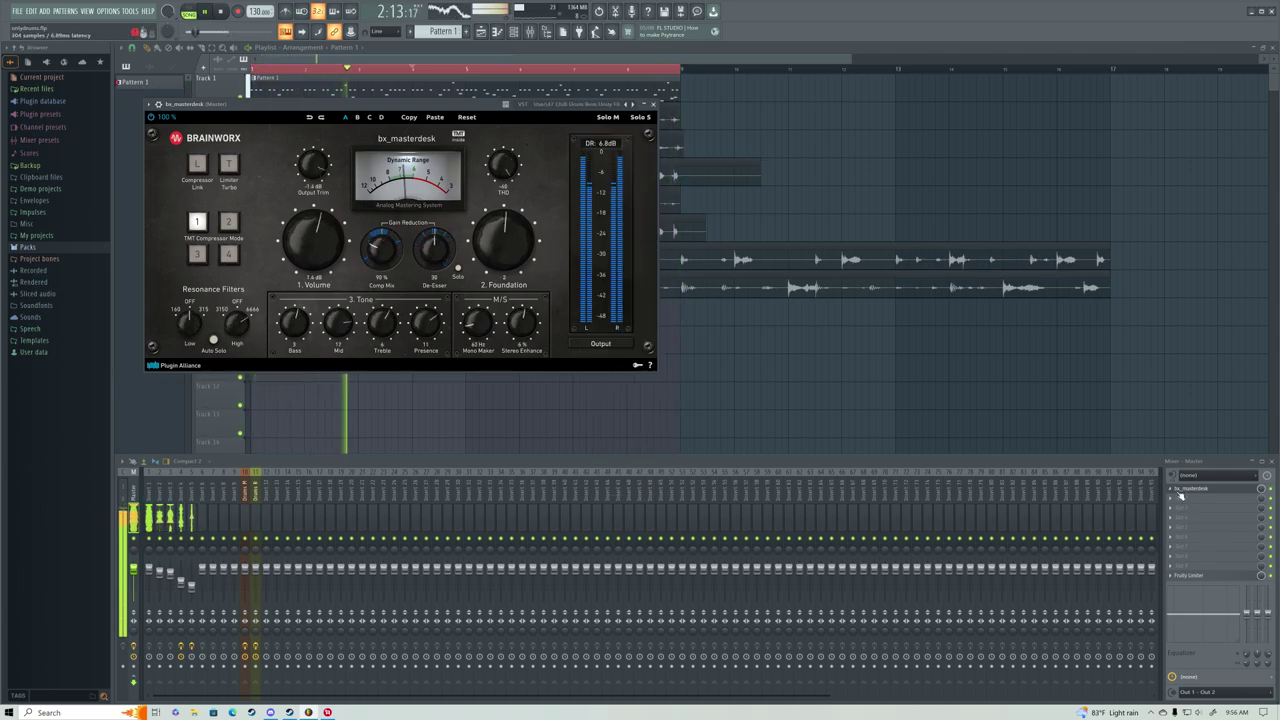
Bring up the bx_masterdesk slot's options again, ready to replace the plugin.
{"action": "left_click", "coordinate": [1173, 489]}
{"action": "mouse_move", "coordinate": [1178, 497]}
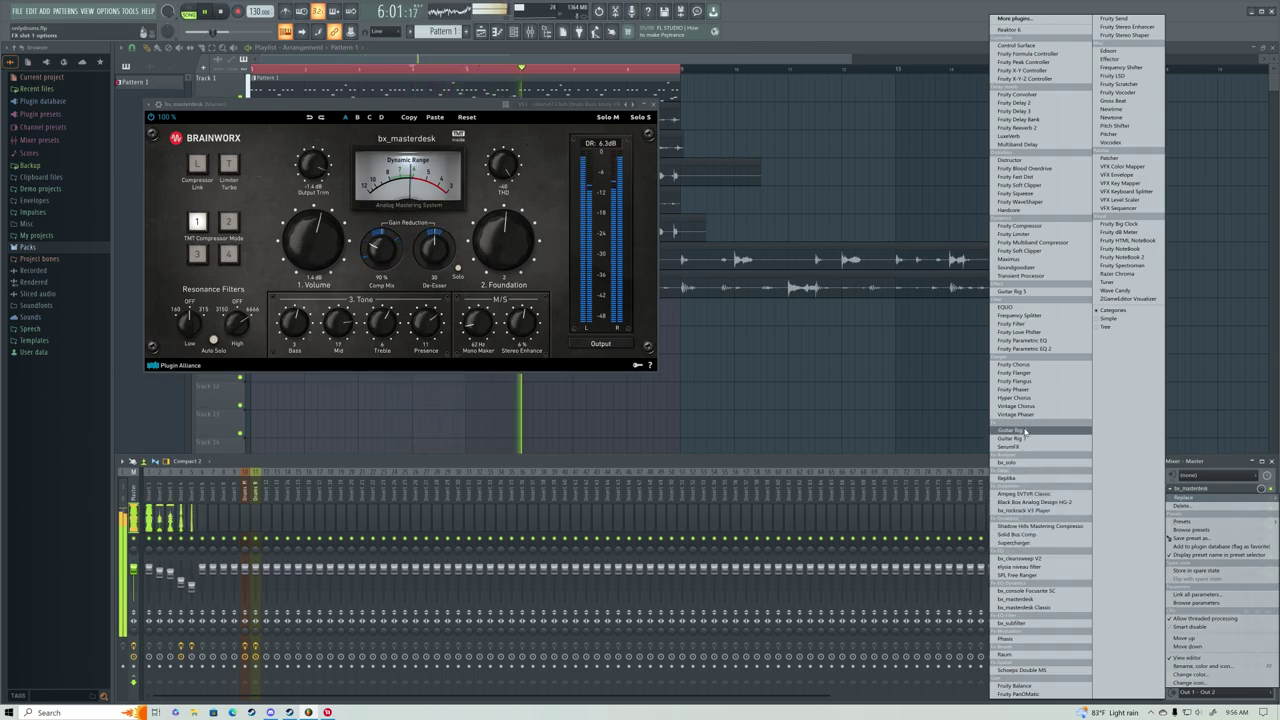
{"action": "left_click", "coordinate": [931, 465]}
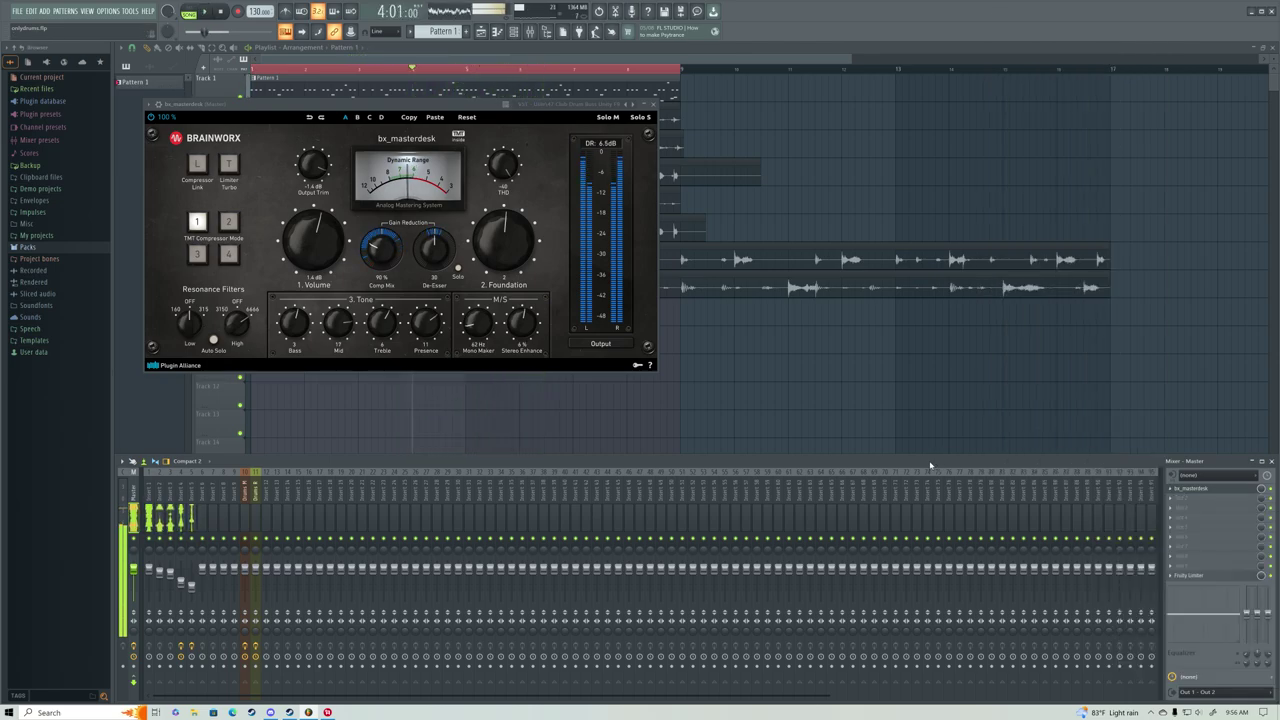
{"action": "left_click", "coordinate": [1173, 489]}
Replace bx_masterdesk with Maximus, load a Maximus preset, and move its window lower.
{"action": "mouse_move", "coordinate": [1188, 499]}
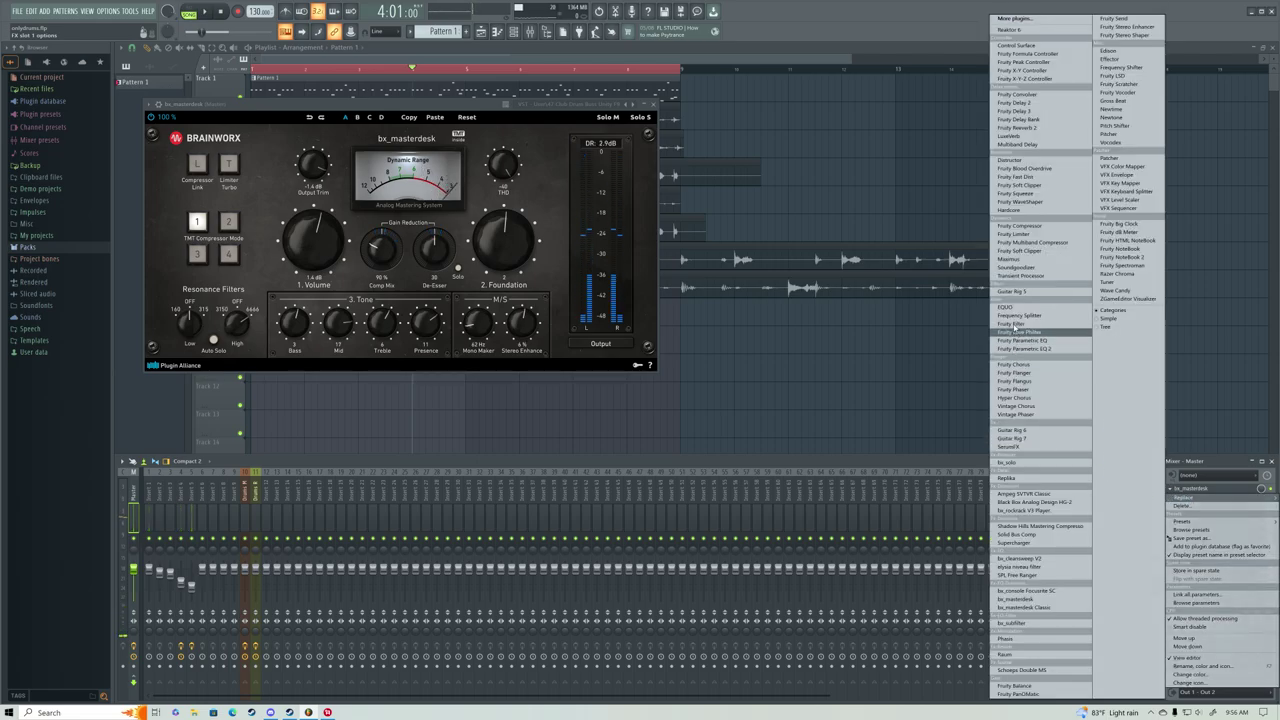
{"action": "left_click", "coordinate": [1012, 259]}
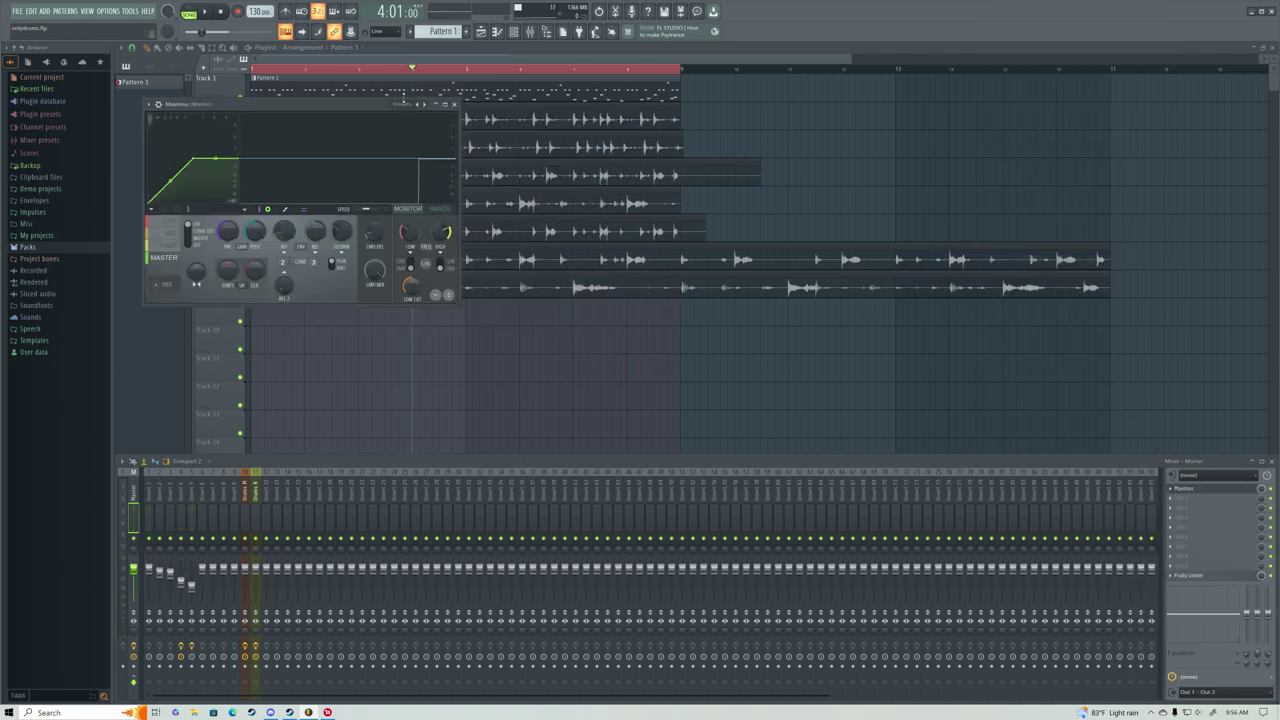
{"action": "left_click", "coordinate": [404, 104]}
{"action": "left_click", "coordinate": [430, 202]}
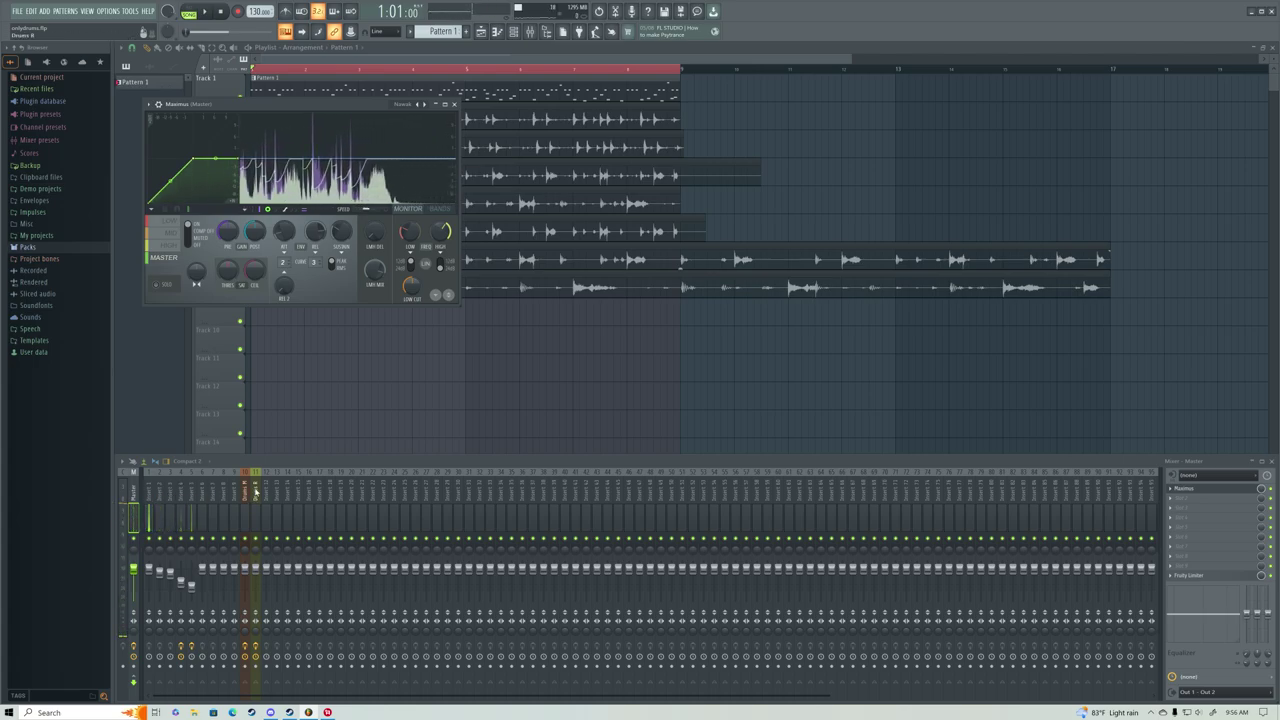
{"action": "left_click_drag", "start_coordinate": [333, 104], "coordinate": [508, 348]}
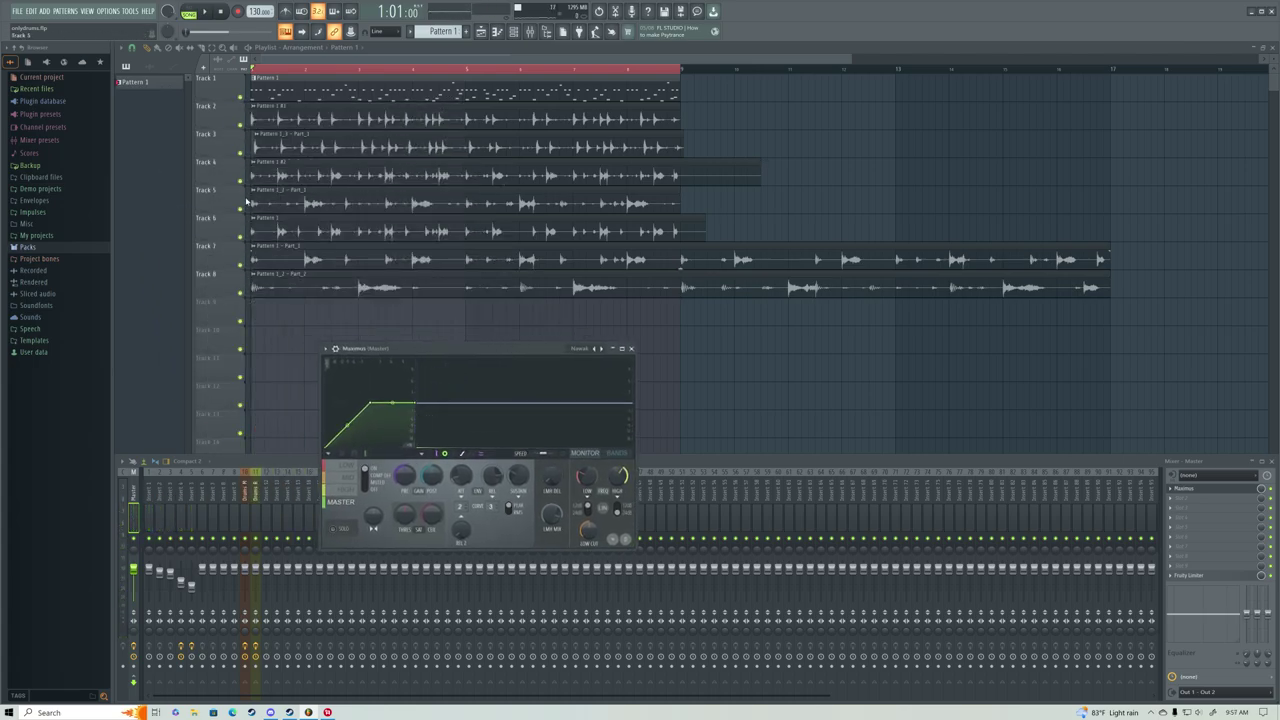
Mute Track 1, hide the mixer and Maximus window, play the arrangement, then reopen the mixer.
{"action": "left_click", "coordinate": [241, 98]}
{"action": "key", "text": "F12"}
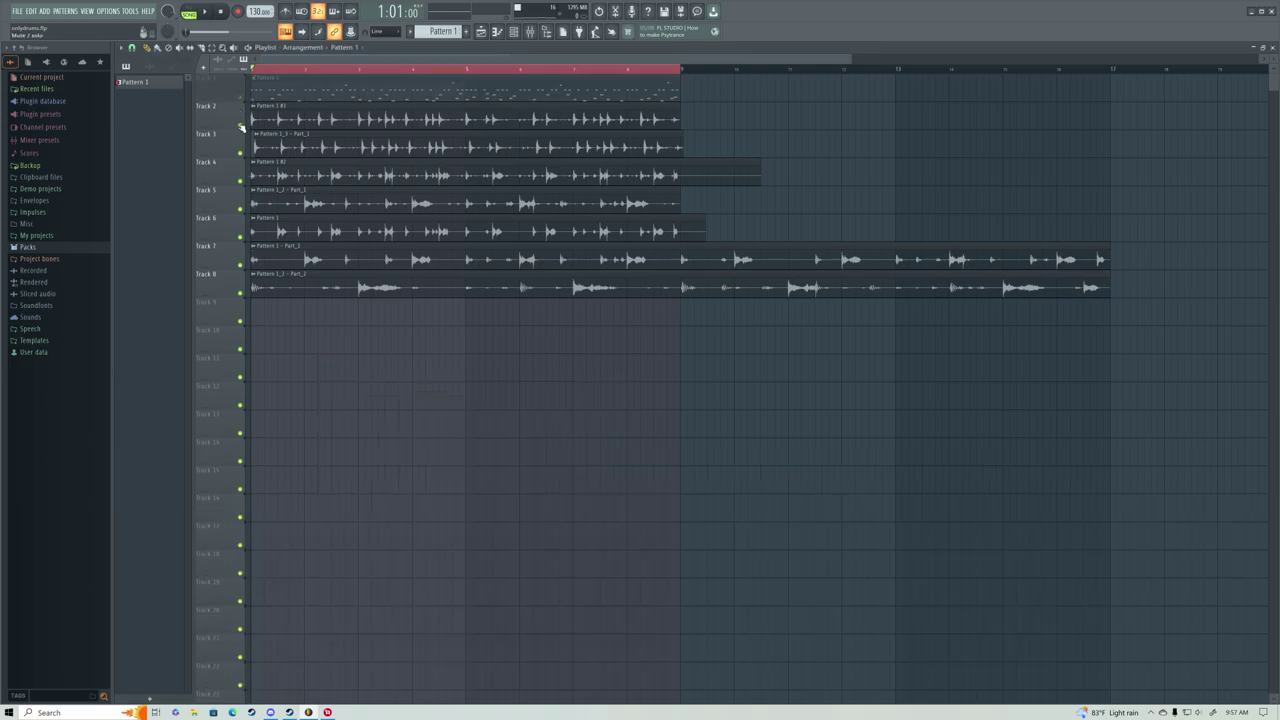
{"action": "key", "text": "space"}
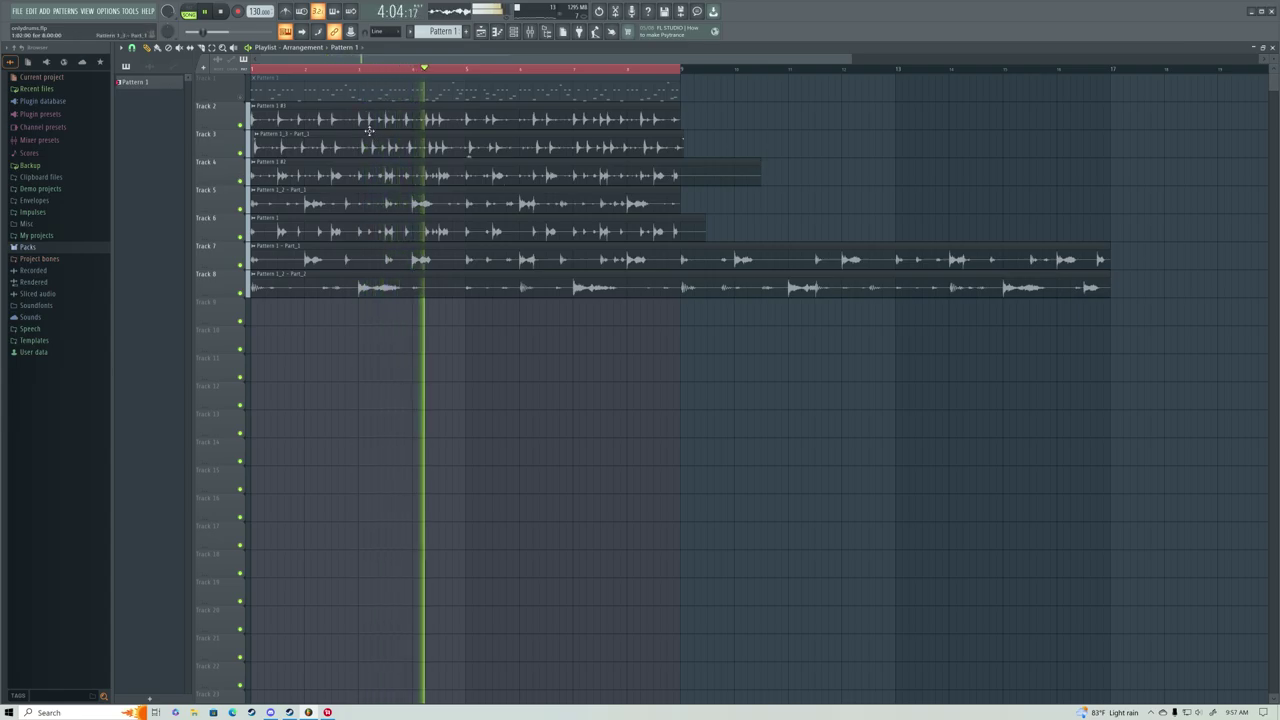
{"action": "left_click", "coordinate": [530, 31]}
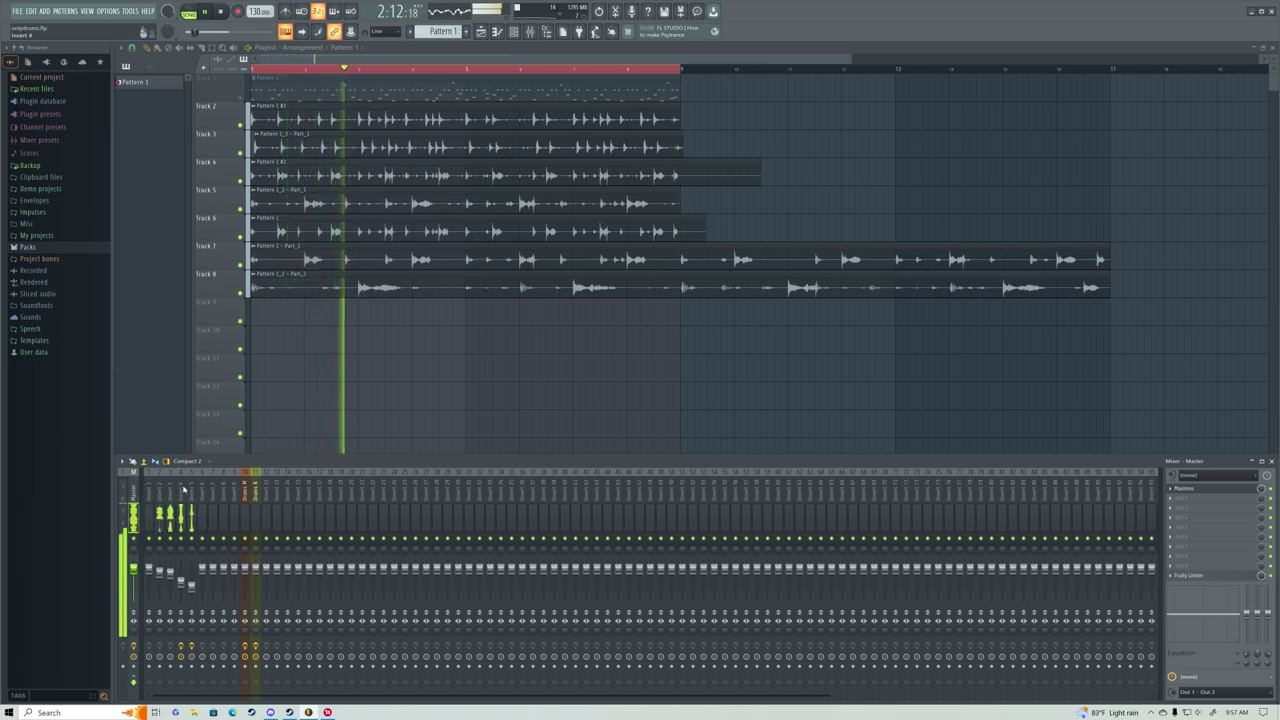
Restart playback and show the Master track's effects in the mixer.
{"action": "key", "text": "space"}
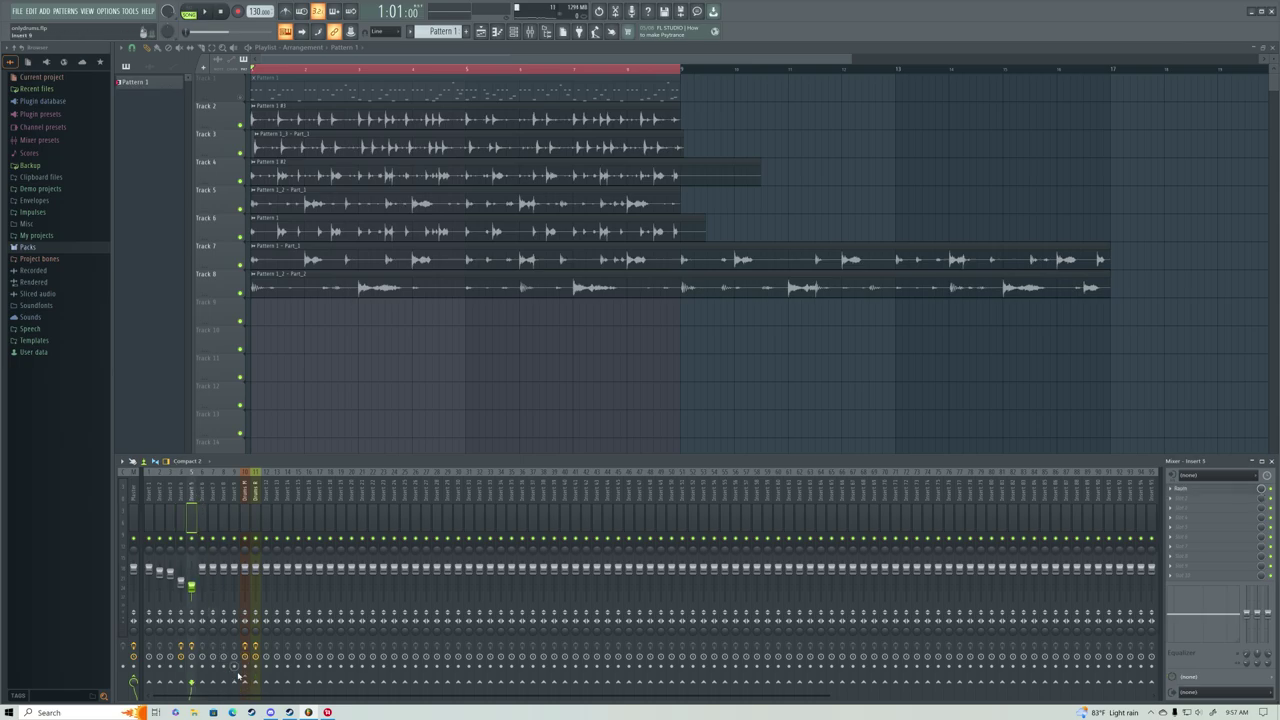
{"action": "key", "text": "space"}
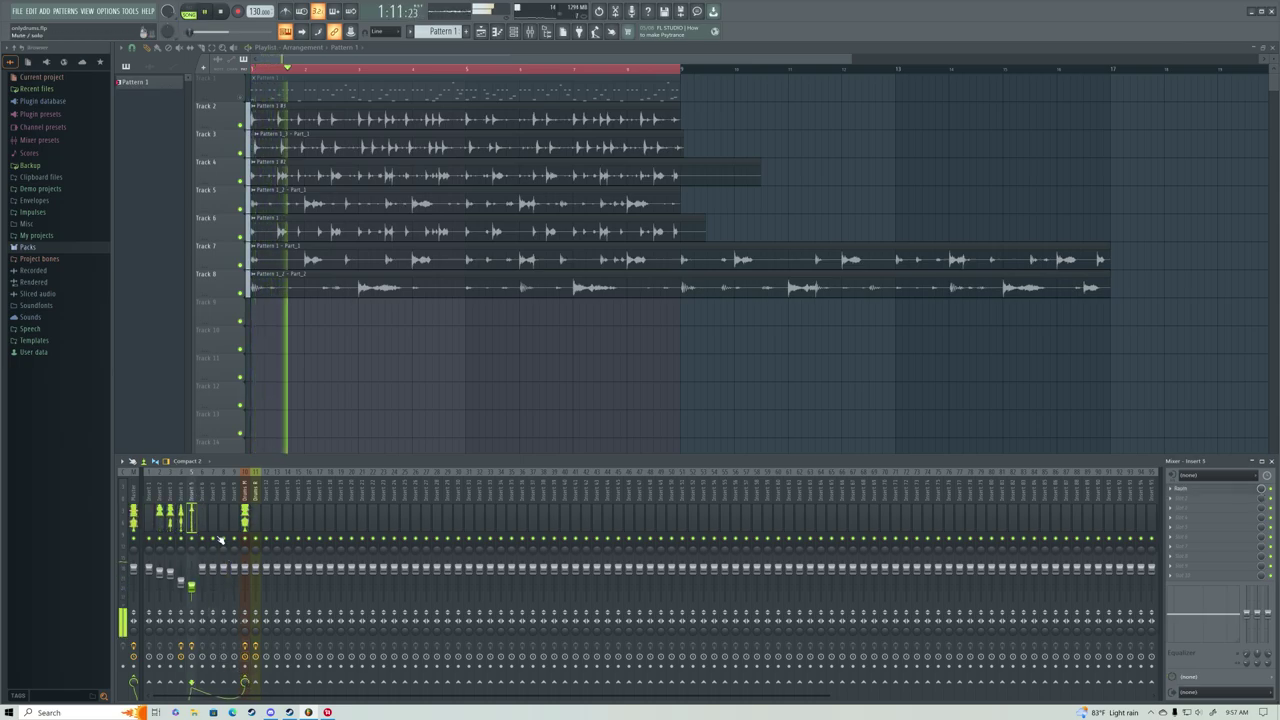
{"action": "left_click", "coordinate": [127, 491]}
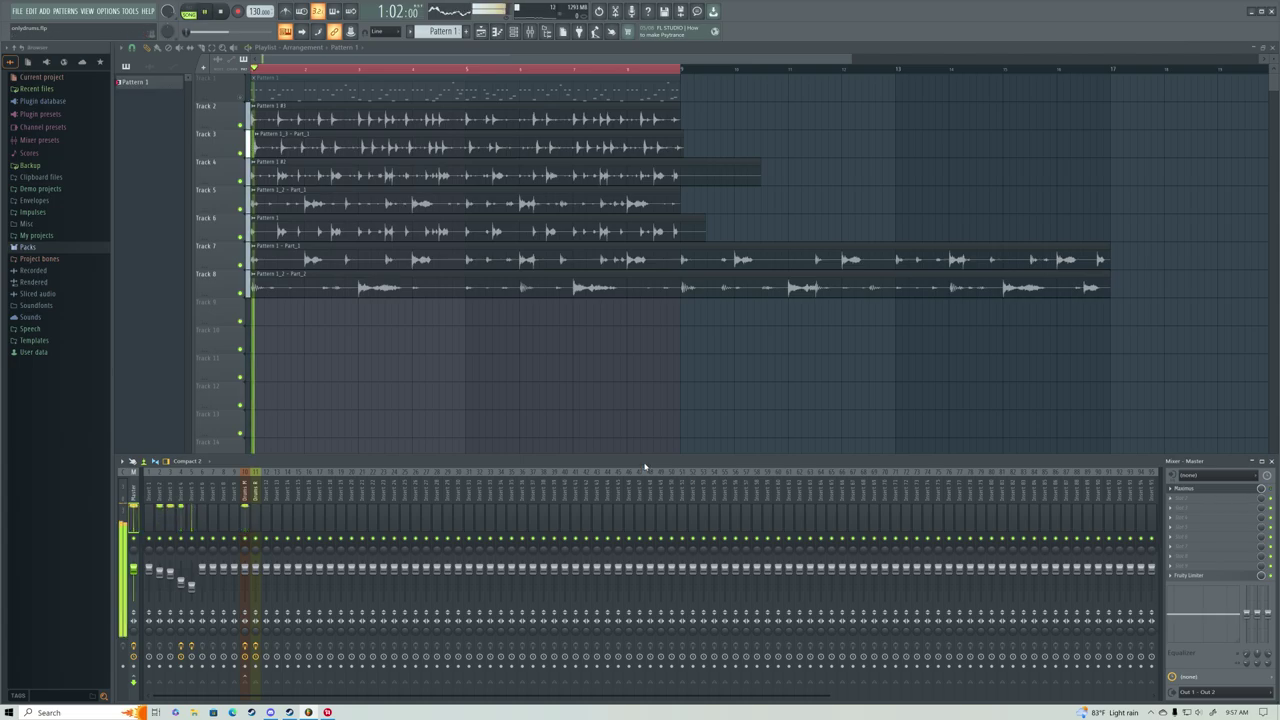
{"action": "key", "text": "F9"}
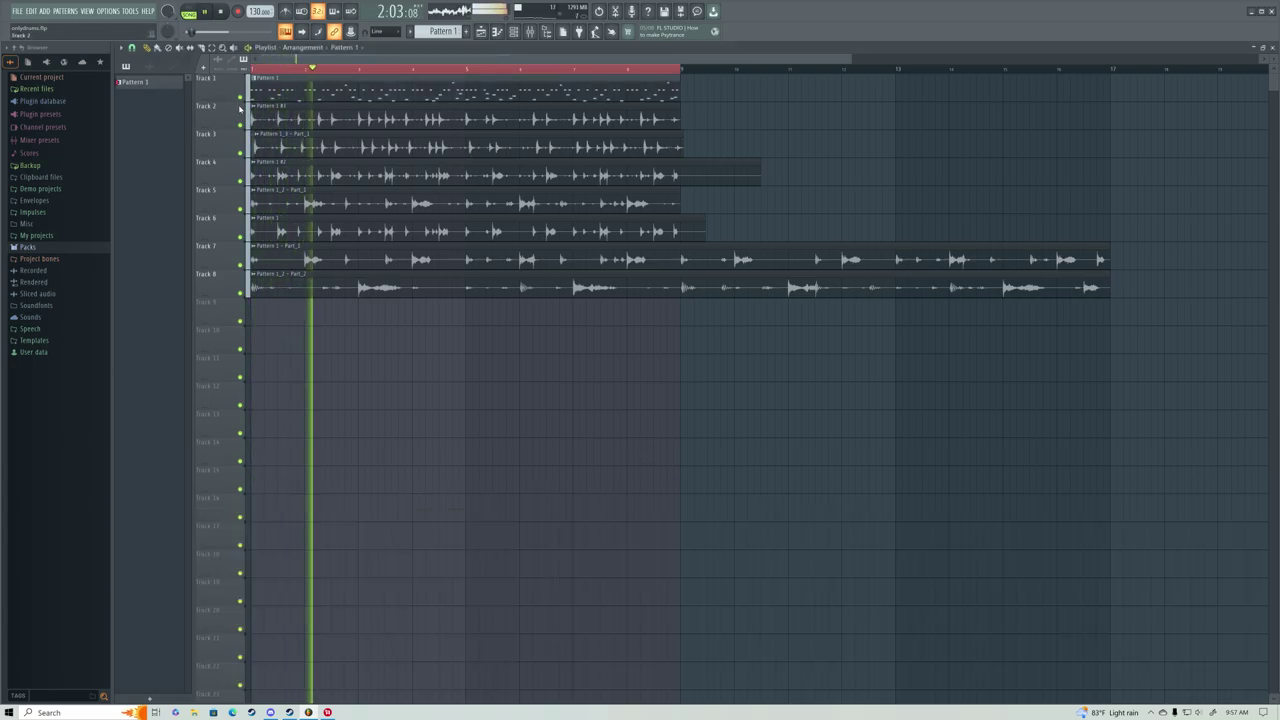
{"action": "key", "text": "F9"}
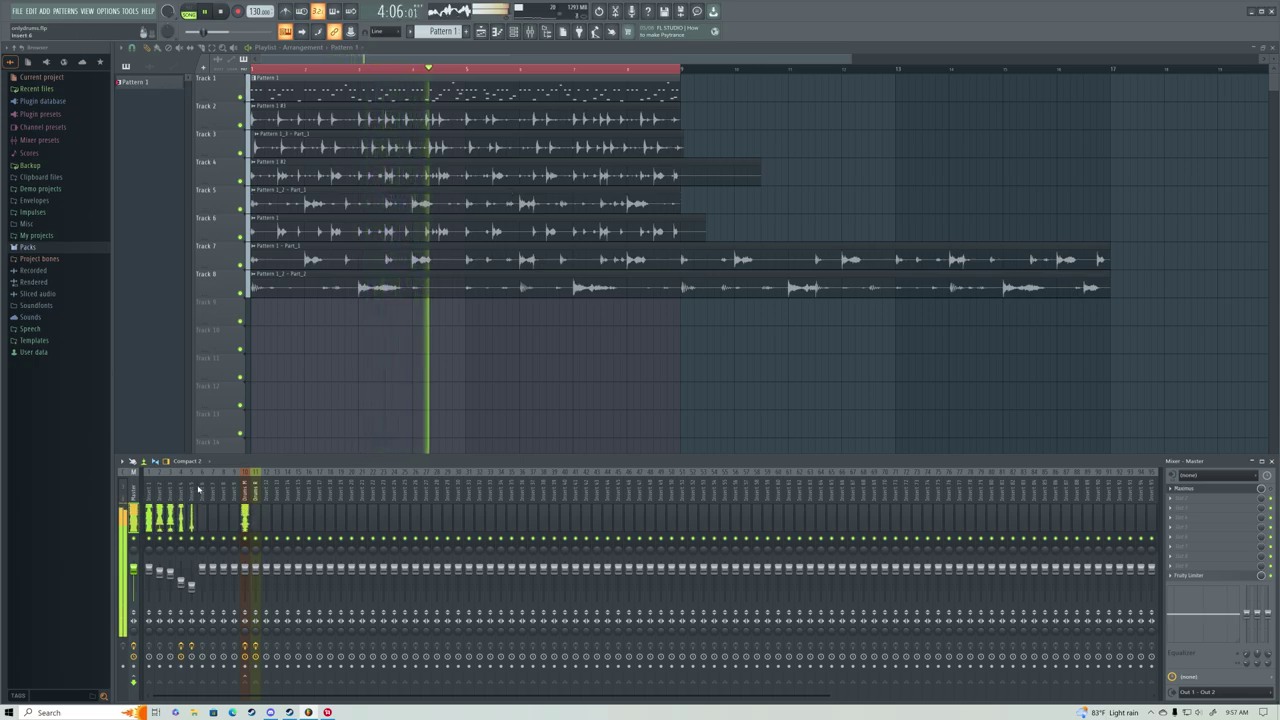
Turn the Drums mixer track down to about 70% (roughly -7.5 dB), then reselect the Master.
{"action": "left_click", "coordinate": [245, 570]}
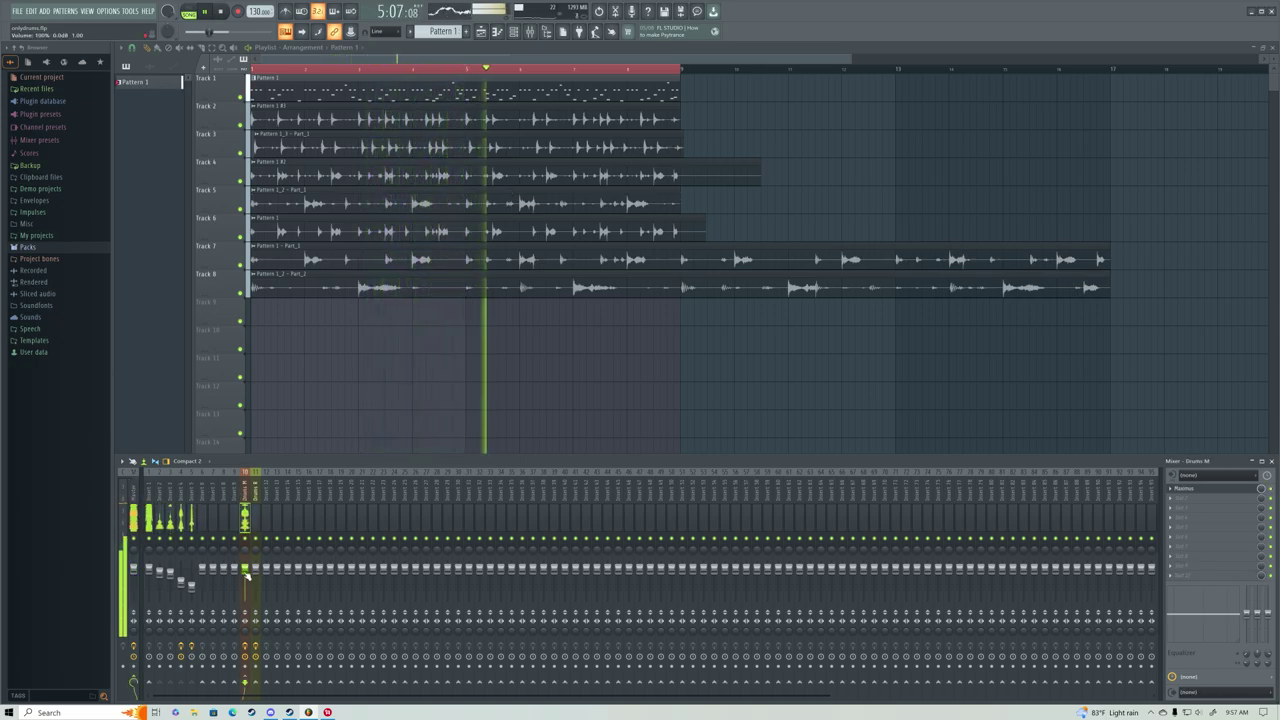
{"action": "left_click_drag", "start_coordinate": [245, 568], "coordinate": [245, 572]}
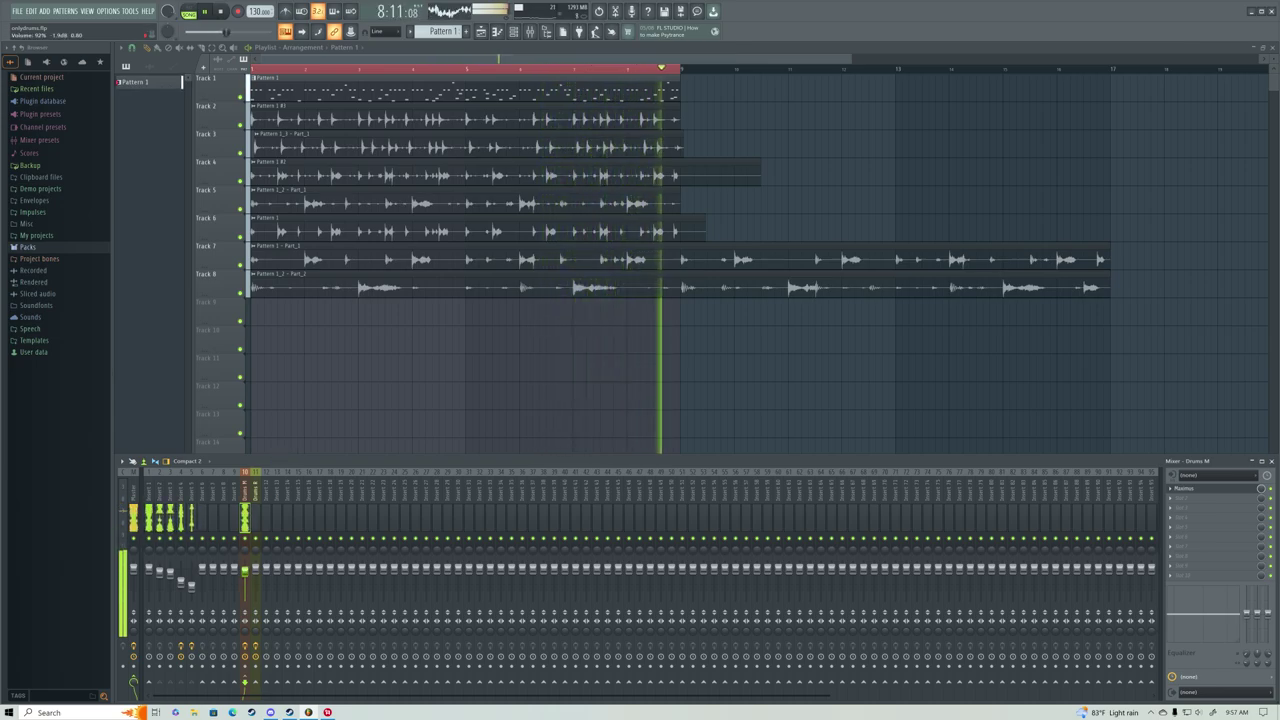
{"action": "left_click_drag", "start_coordinate": [245, 570], "coordinate": [245, 580]}
{"action": "scroll", "coordinate": [246, 580], "scroll_direction": "up", "scroll_amount": 3}
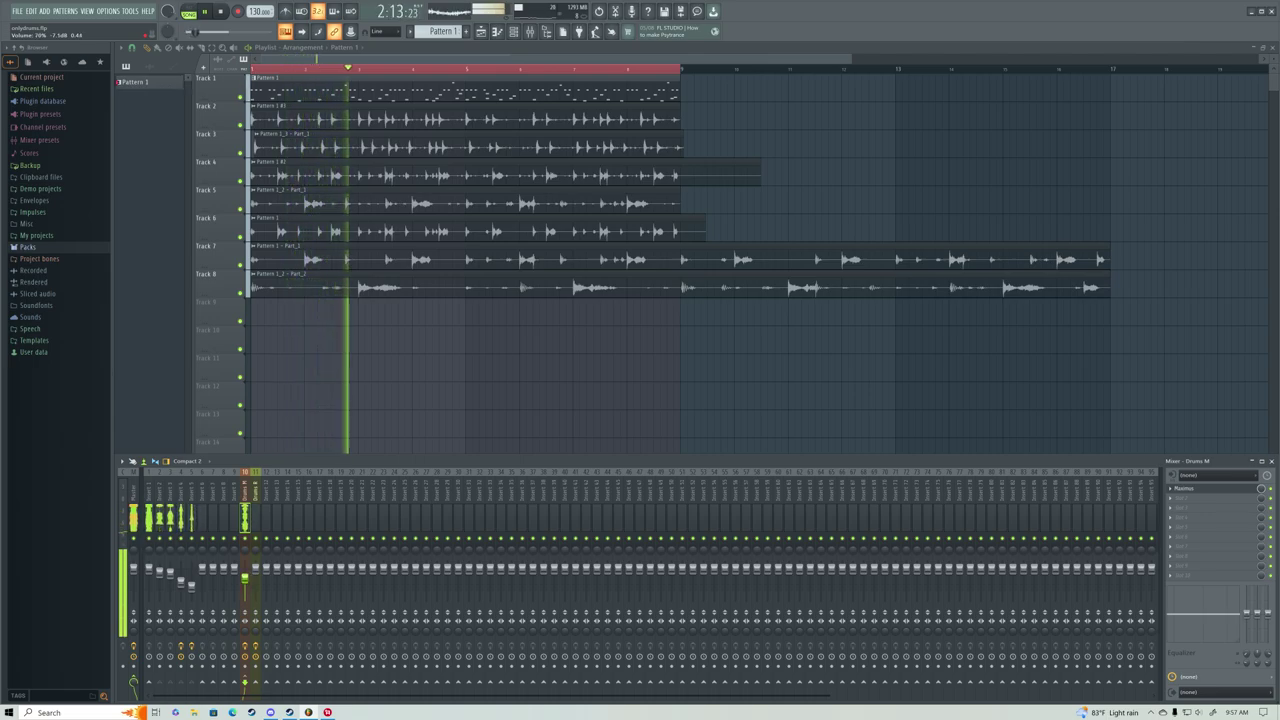
{"action": "left_click", "coordinate": [133, 490]}
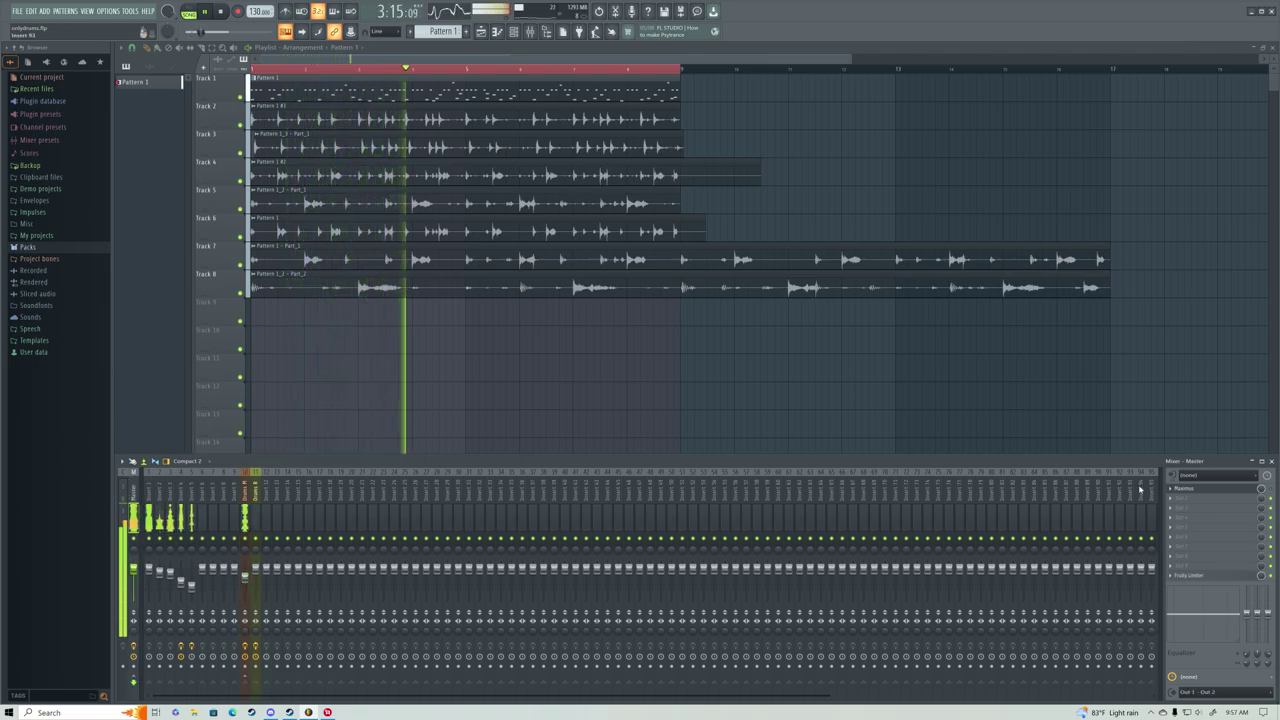
Replace Maximus on the Master with Fruity Parametric EQ 2 and place its window above the mixer.
{"action": "left_click", "coordinate": [1172, 489]}
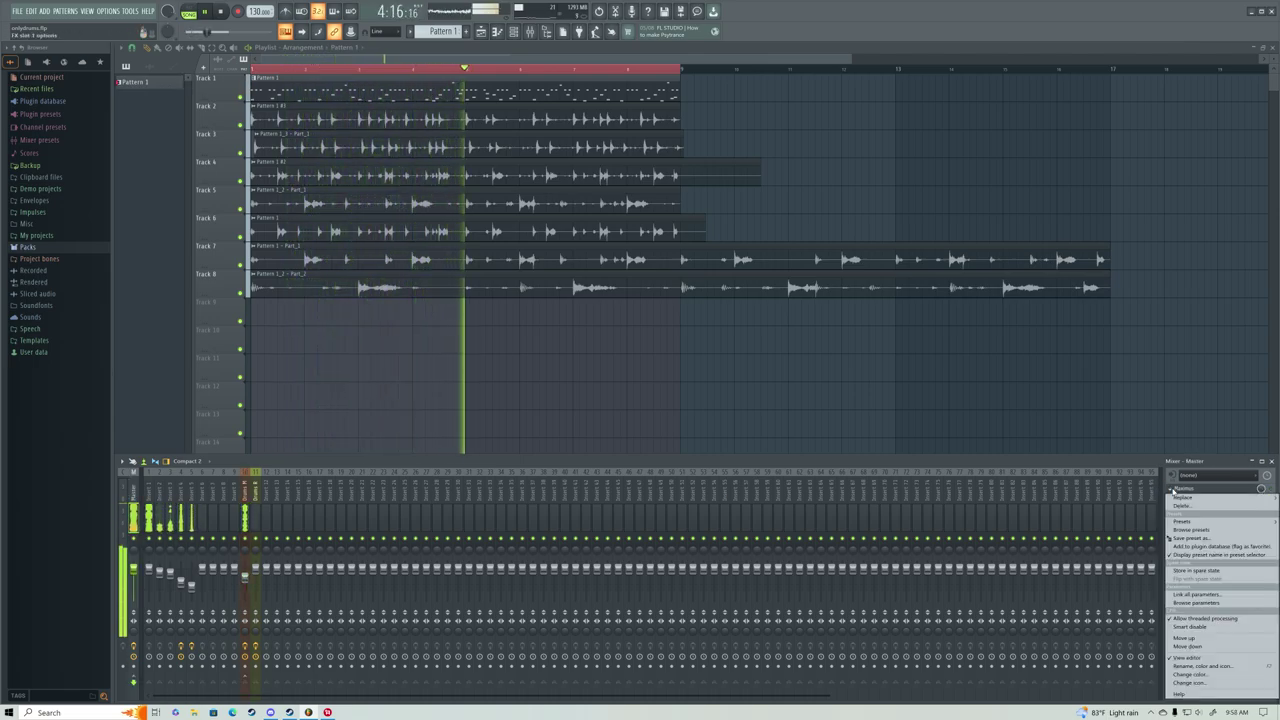
{"action": "mouse_move", "coordinate": [1183, 497]}
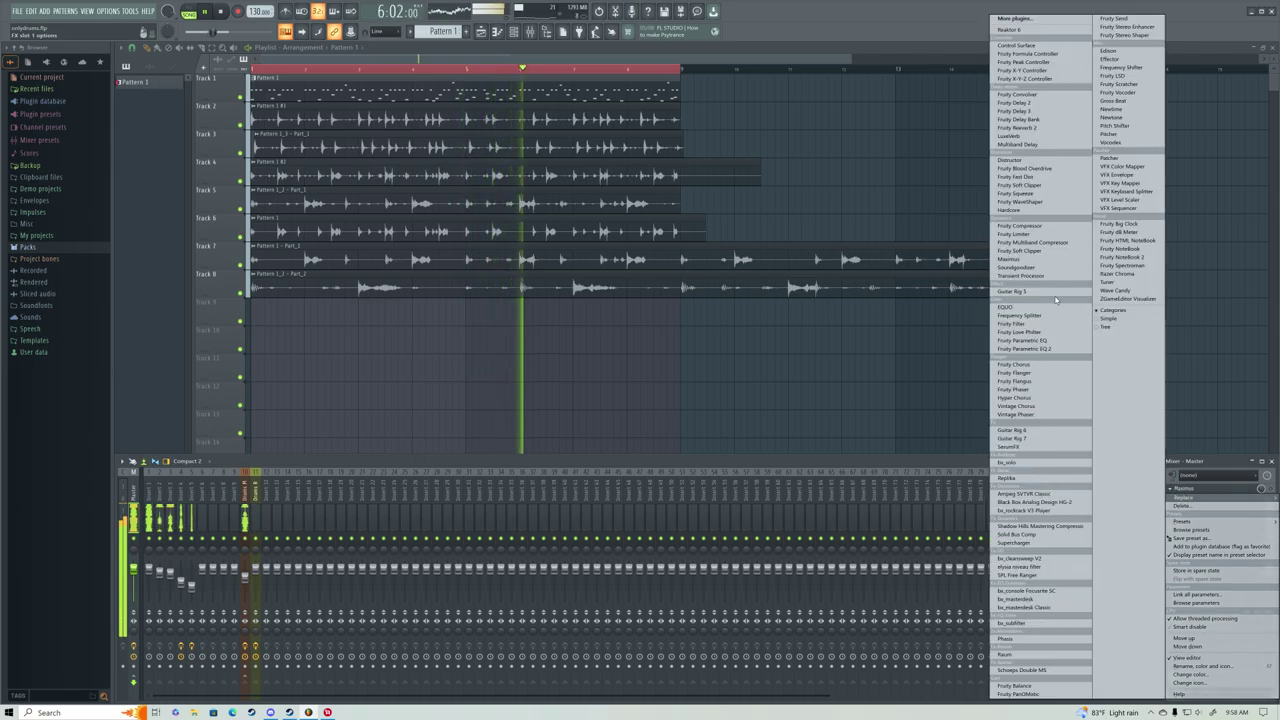
{"action": "left_click", "coordinate": [1024, 348]}
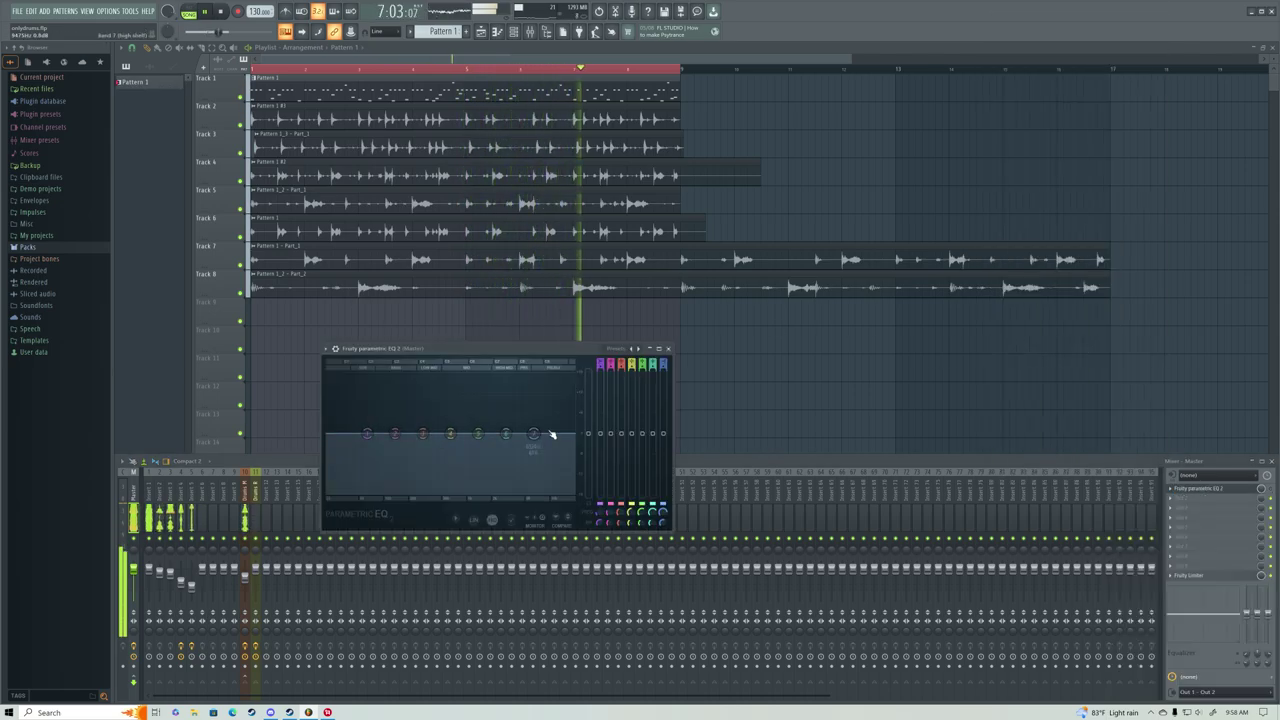
{"action": "key", "text": "space"}
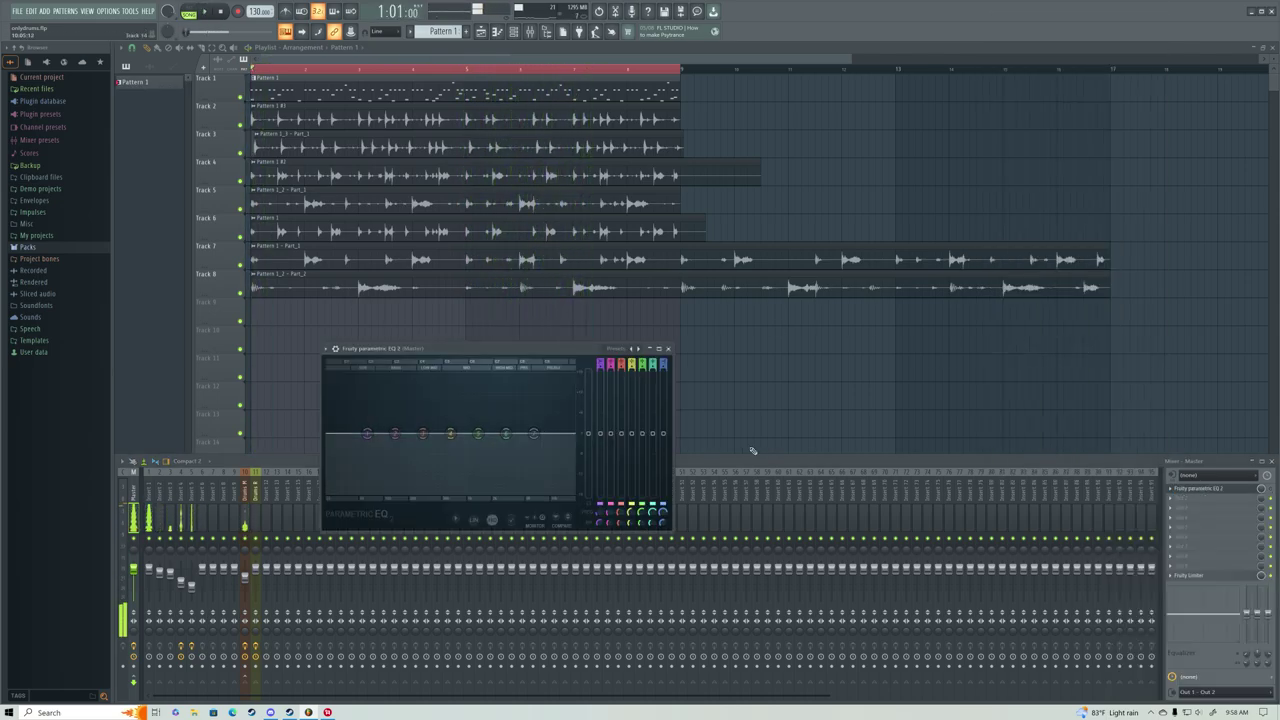
{"action": "left_click", "coordinate": [137, 492]}
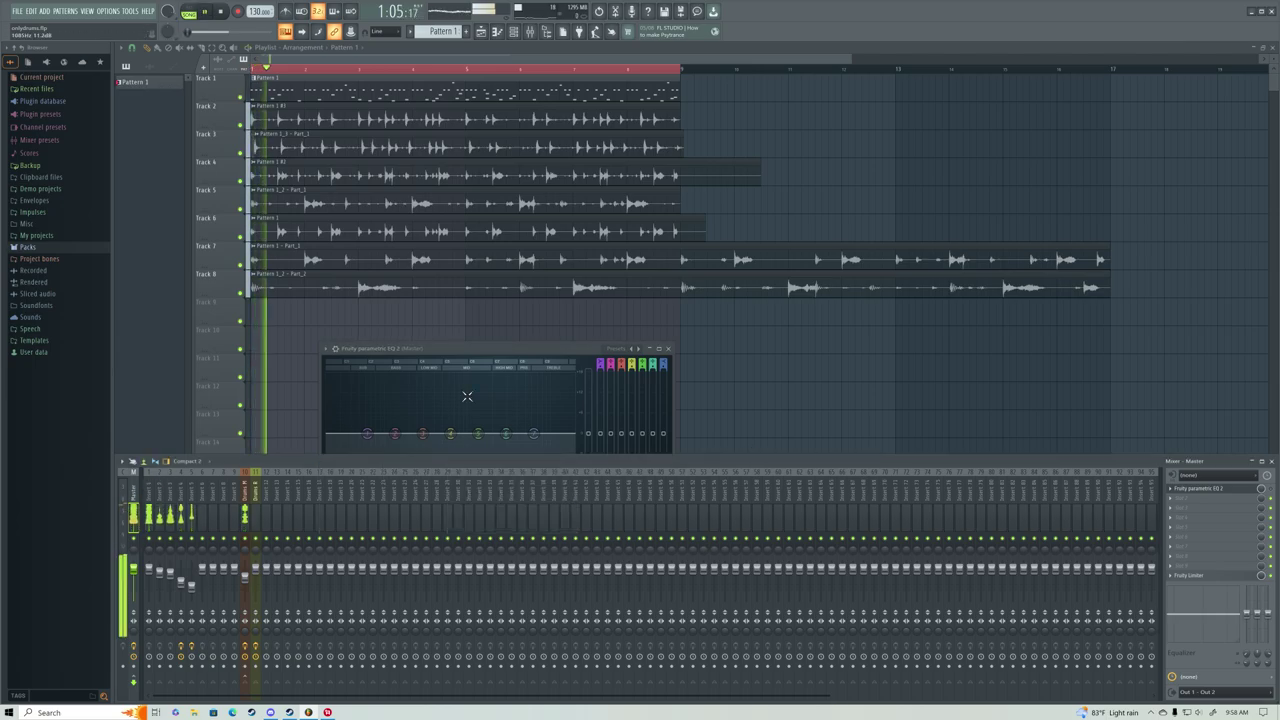
{"action": "left_click", "coordinate": [1200, 488]}
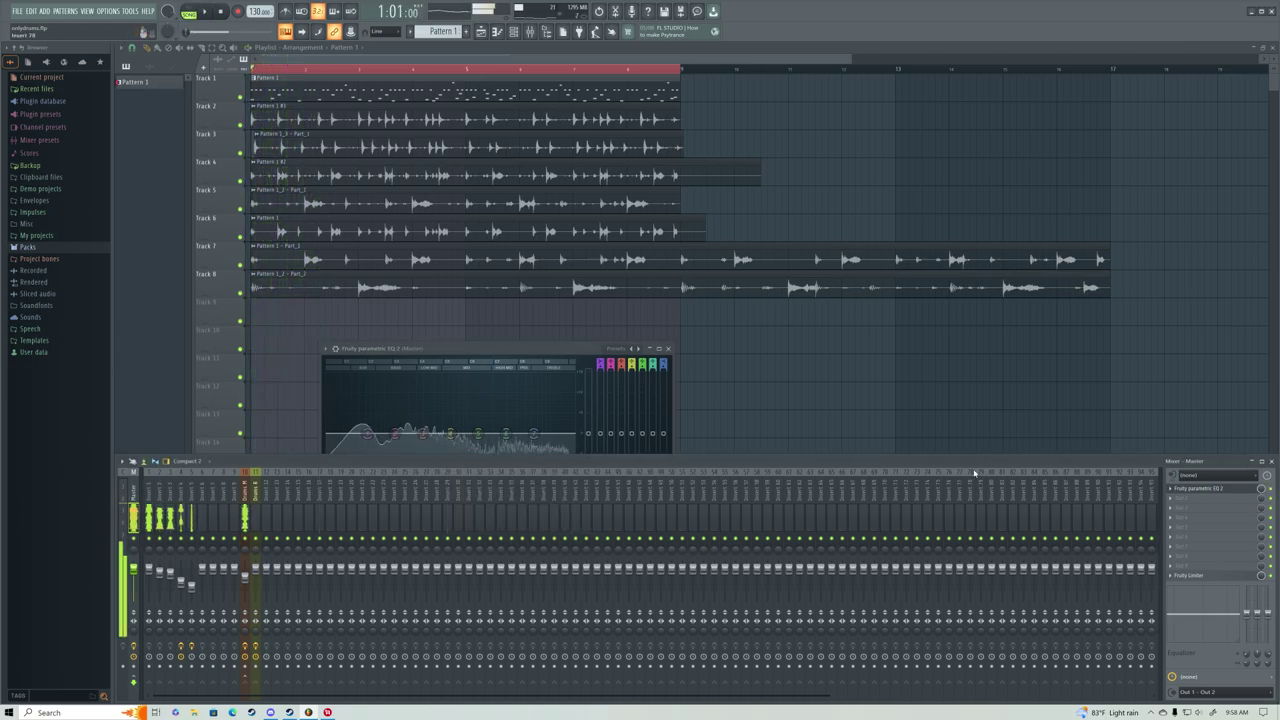
{"action": "left_click_drag", "start_coordinate": [400, 348], "coordinate": [385, 245]}
Set EQ band 7 to low pass and sweep band 1 to about 253 Hz.
{"action": "key", "text": "space"}
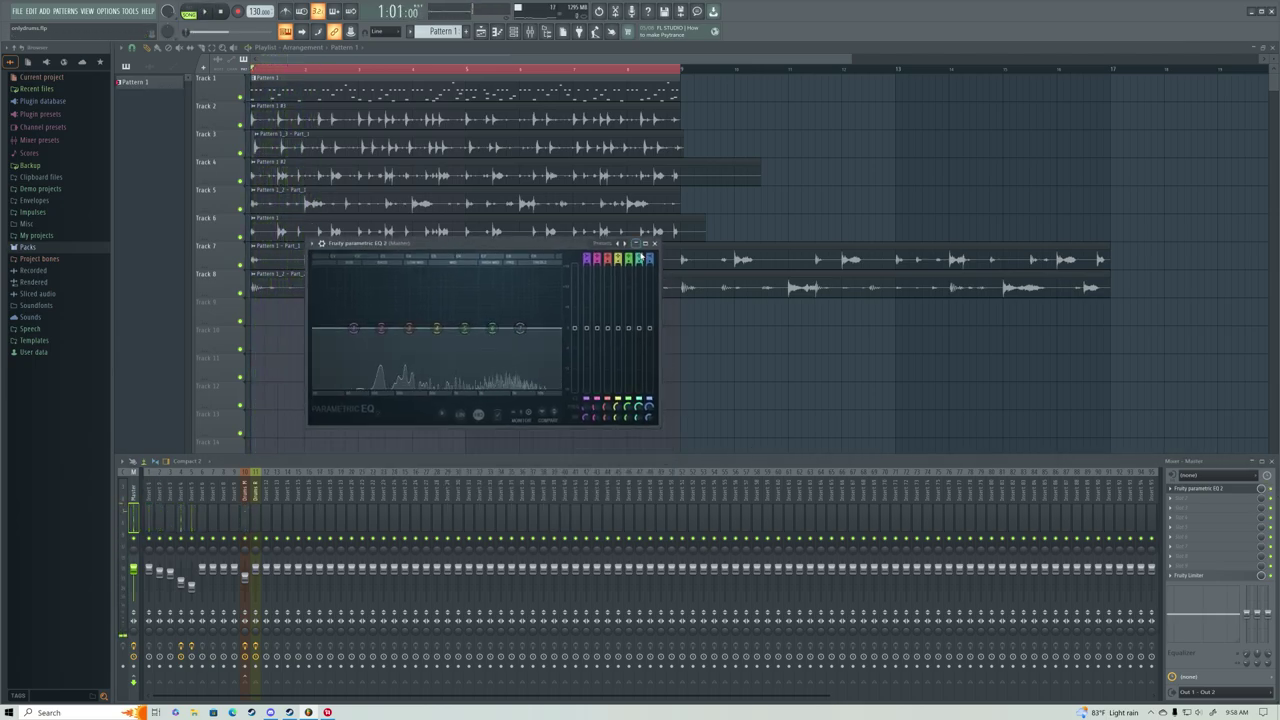
{"action": "scroll", "coordinate": [538, 262], "scroll_direction": "down", "scroll_amount": 6}
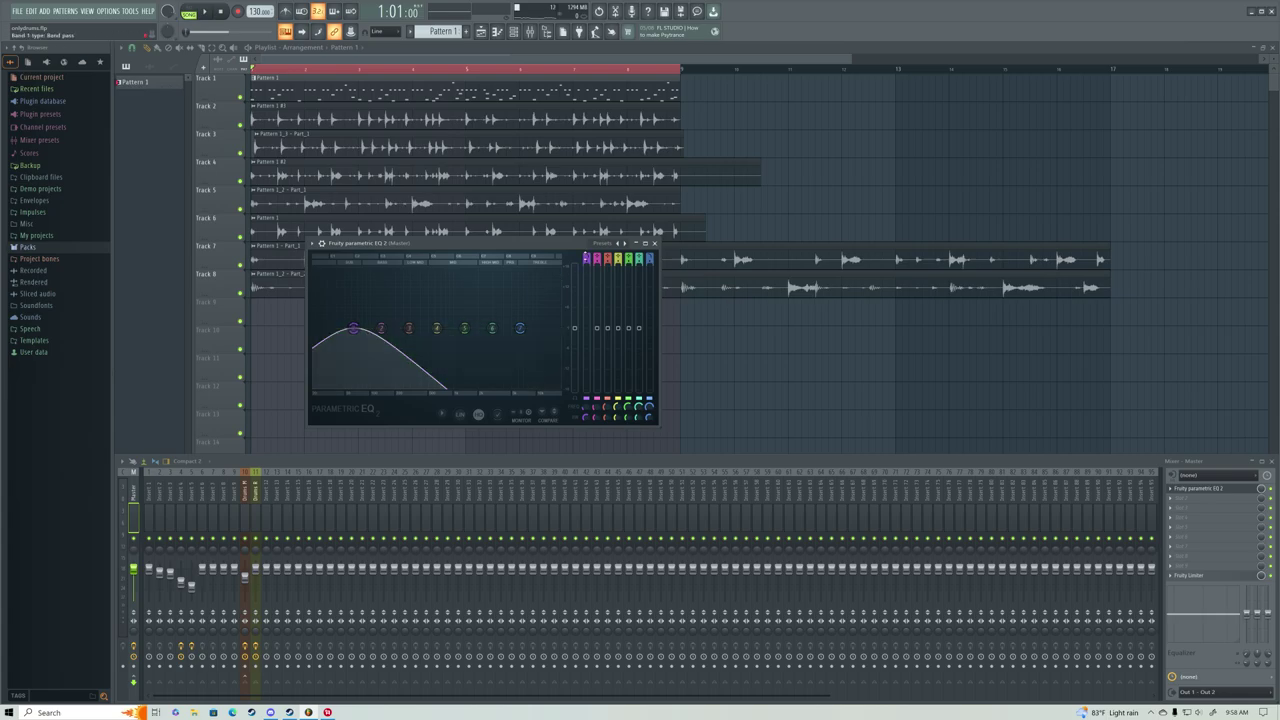
{"action": "mouse_move", "coordinate": [353, 328]}
{"action": "left_mouse_down"}
{"action": "mouse_move", "coordinate": [408, 331]}
{"action": "mouse_move", "coordinate": [345, 328]}
{"action": "mouse_move", "coordinate": [370, 328]}
{"action": "left_mouse_up"}
Create automation clips for the EQ's band 1 and band 7 frequencies, then collapse the EQ and preview.
{"action": "right_click", "coordinate": [587, 408]}
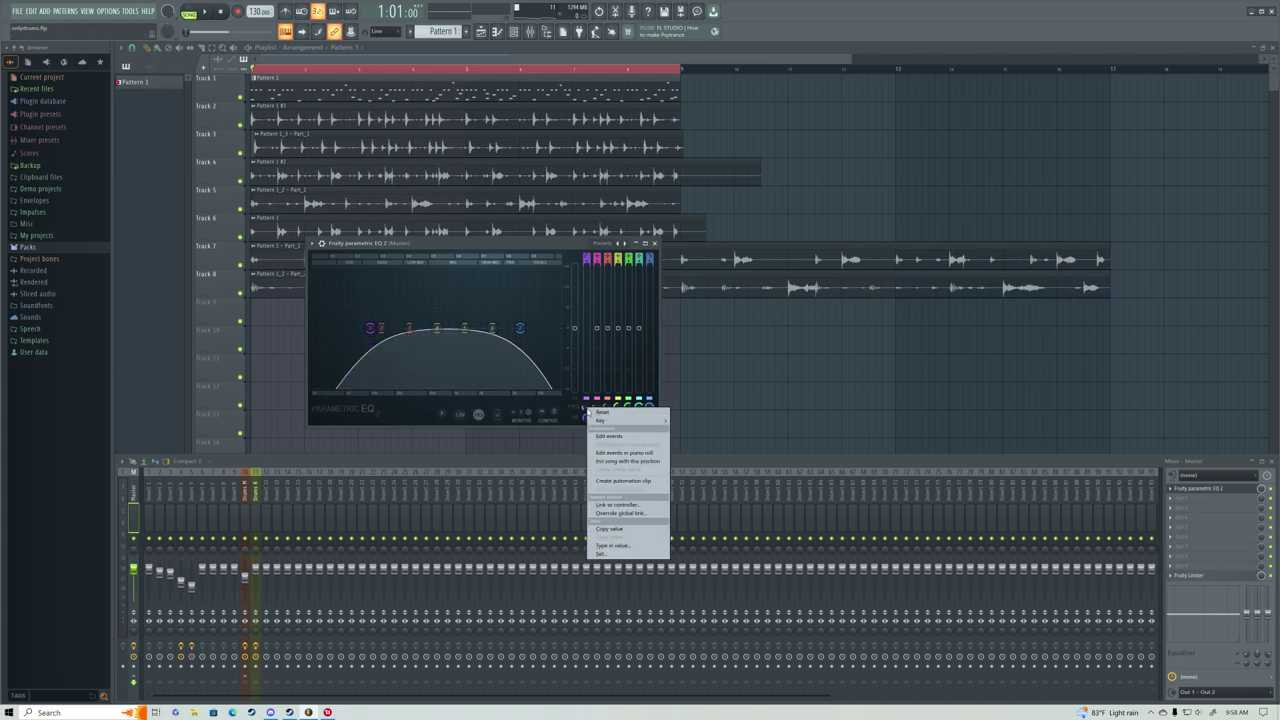
{"action": "left_click", "coordinate": [623, 481]}
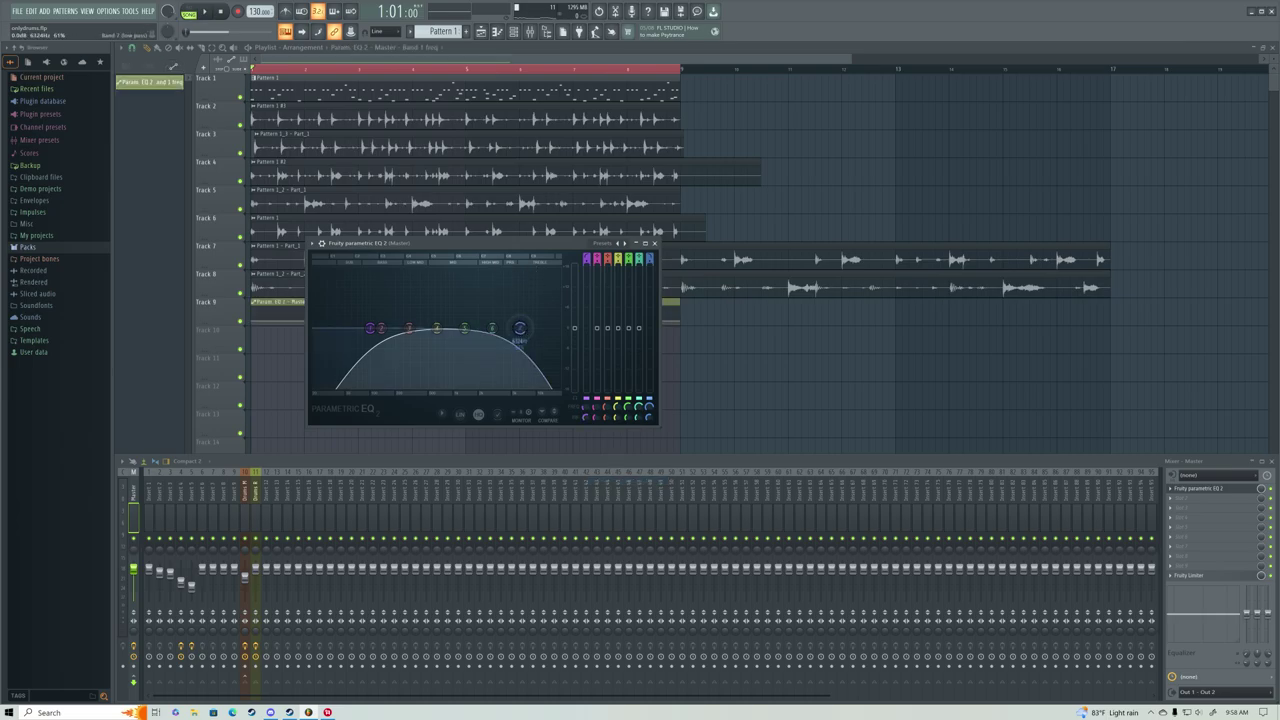
{"action": "left_click_drag", "start_coordinate": [519, 328], "coordinate": [527, 328]}
{"action": "right_click", "coordinate": [649, 408]}
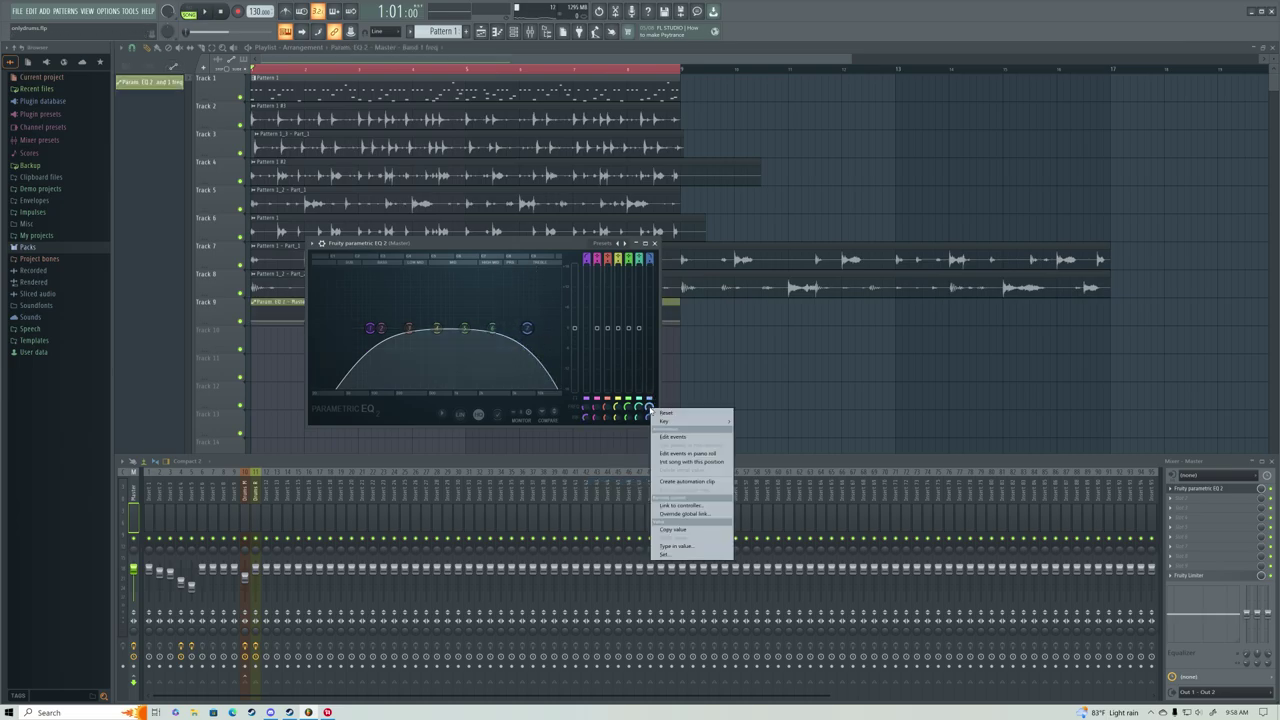
{"action": "left_click", "coordinate": [680, 482]}
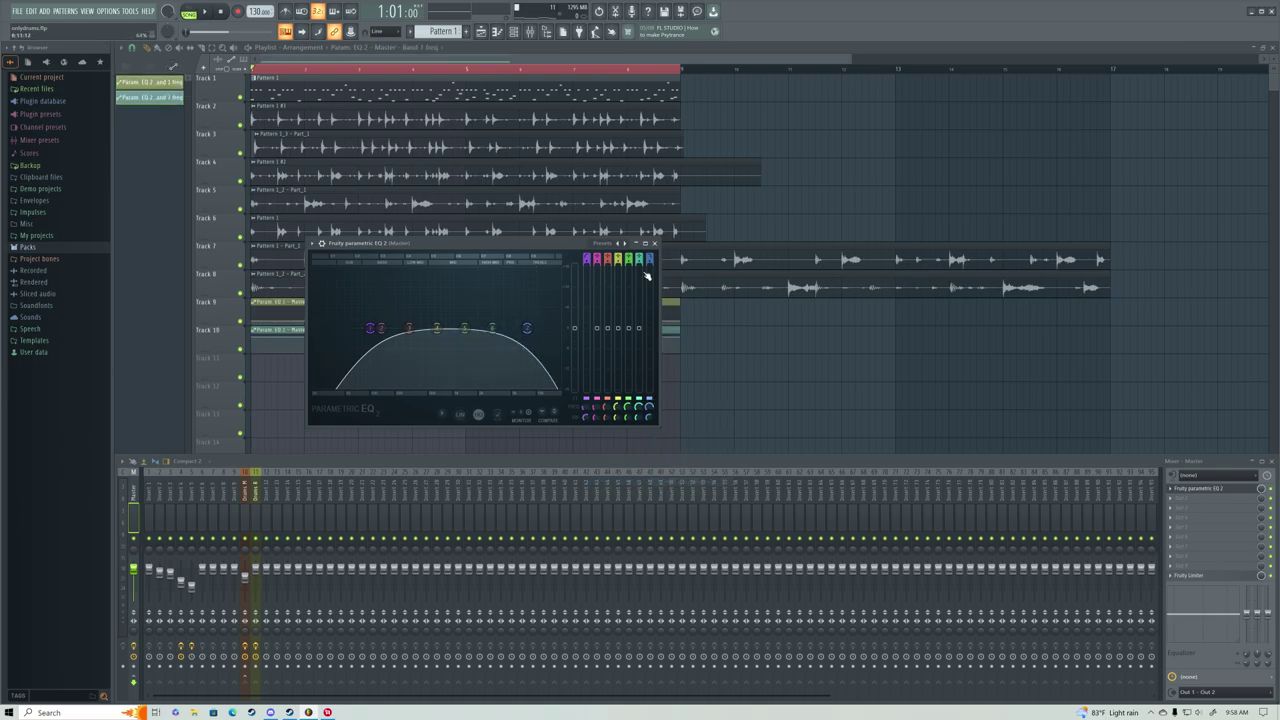
{"action": "left_click", "coordinate": [636, 244]}
{"action": "key", "text": "space"}
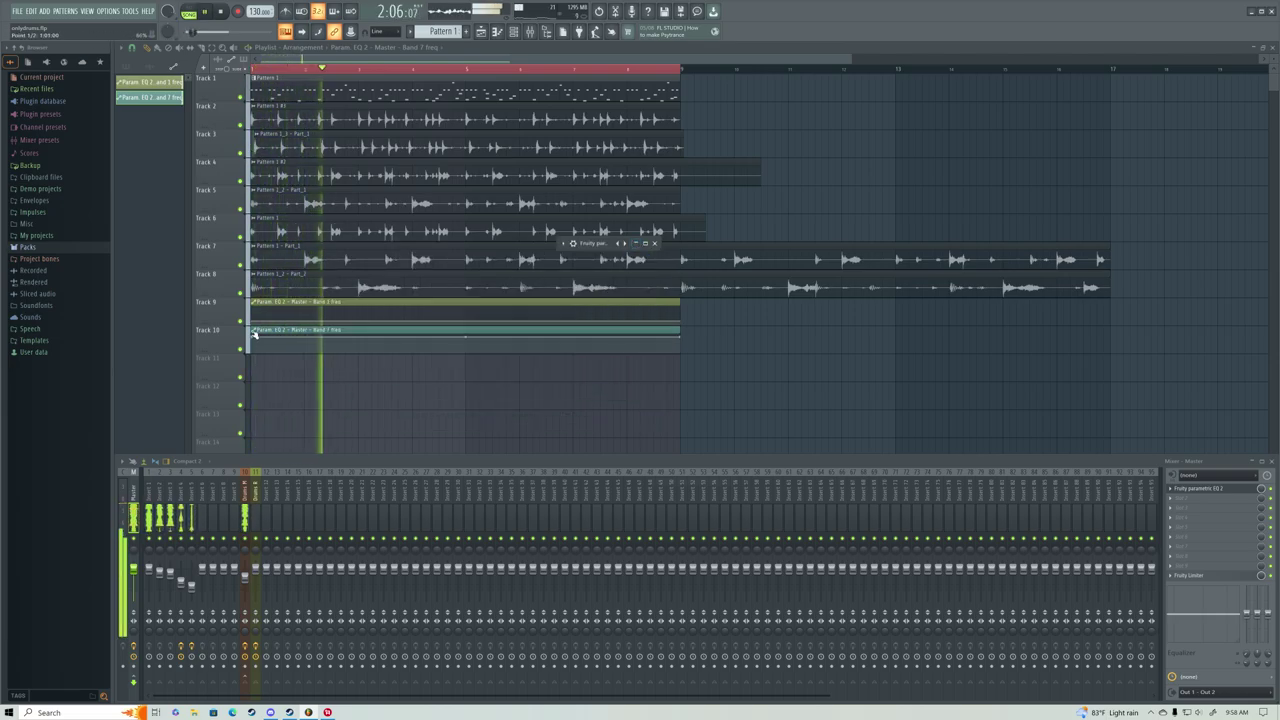
{"action": "key", "text": "space"}
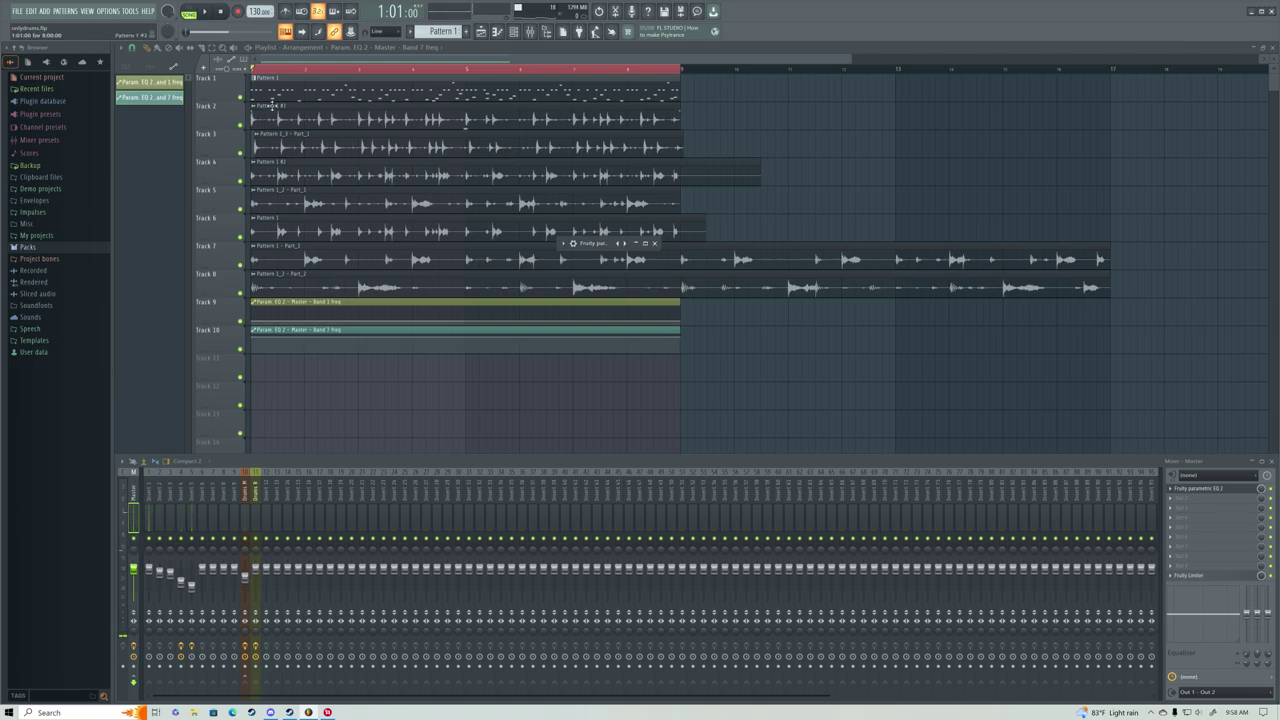
Hide the mixer and make Tracks 9 and 10 taller in the playlist.
{"action": "scroll", "coordinate": [272, 72], "scroll_direction": "up", "scroll_amount": 3}
{"action": "key", "text": "F9"}
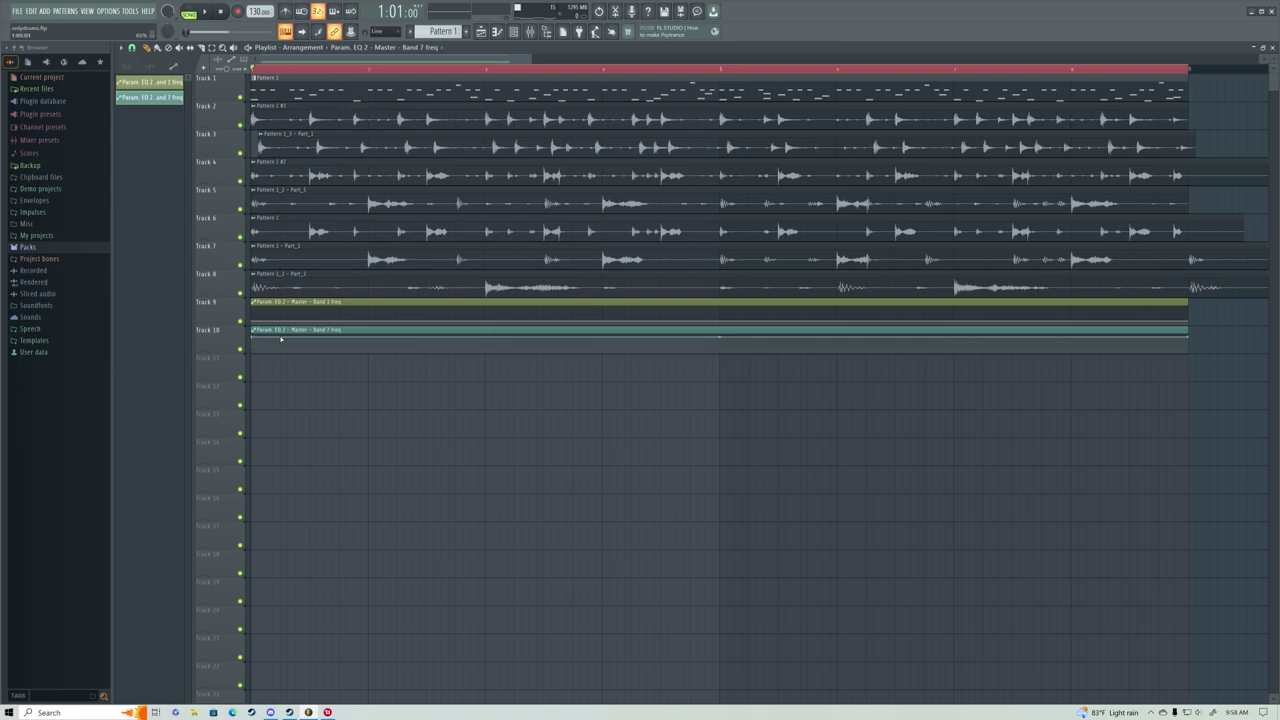
{"action": "left_click_drag", "start_coordinate": [230, 347], "coordinate": [208, 594]}
{"action": "left_click_drag", "start_coordinate": [226, 321], "coordinate": [230, 621]}
{"action": "scroll", "coordinate": [259, 318], "scroll_direction": "down", "scroll_amount": 4}
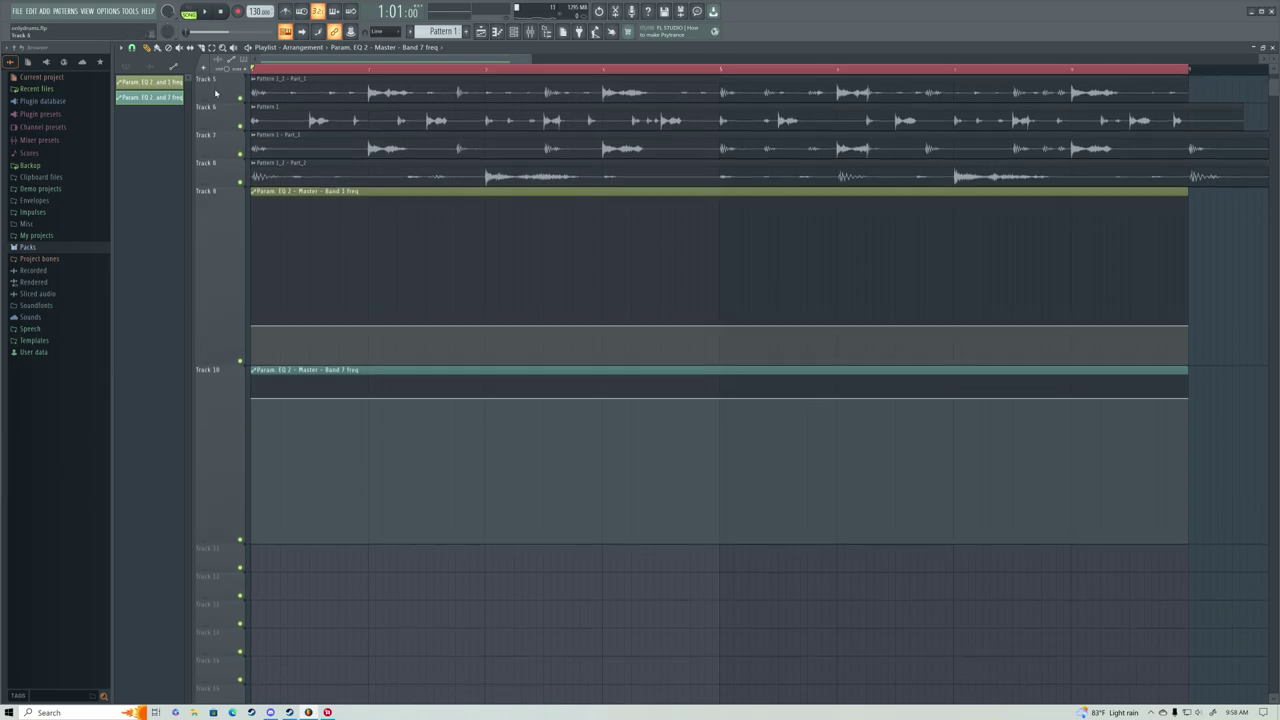
Remove a point and draw an early raised spike with a drop on Track 9's Band 1 curve, then preview.
{"action": "right_click", "coordinate": [273, 324]}
{"action": "left_click", "coordinate": [295, 330]}
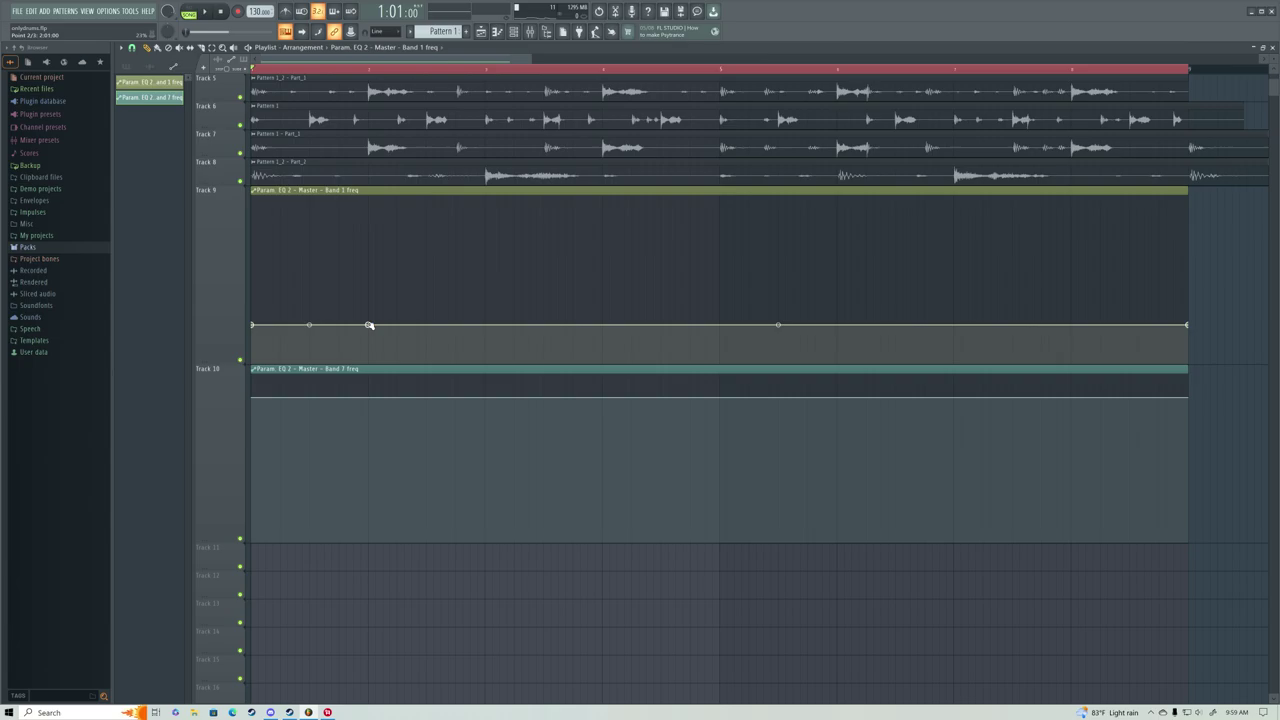
{"action": "left_click", "coordinate": [368, 248]}
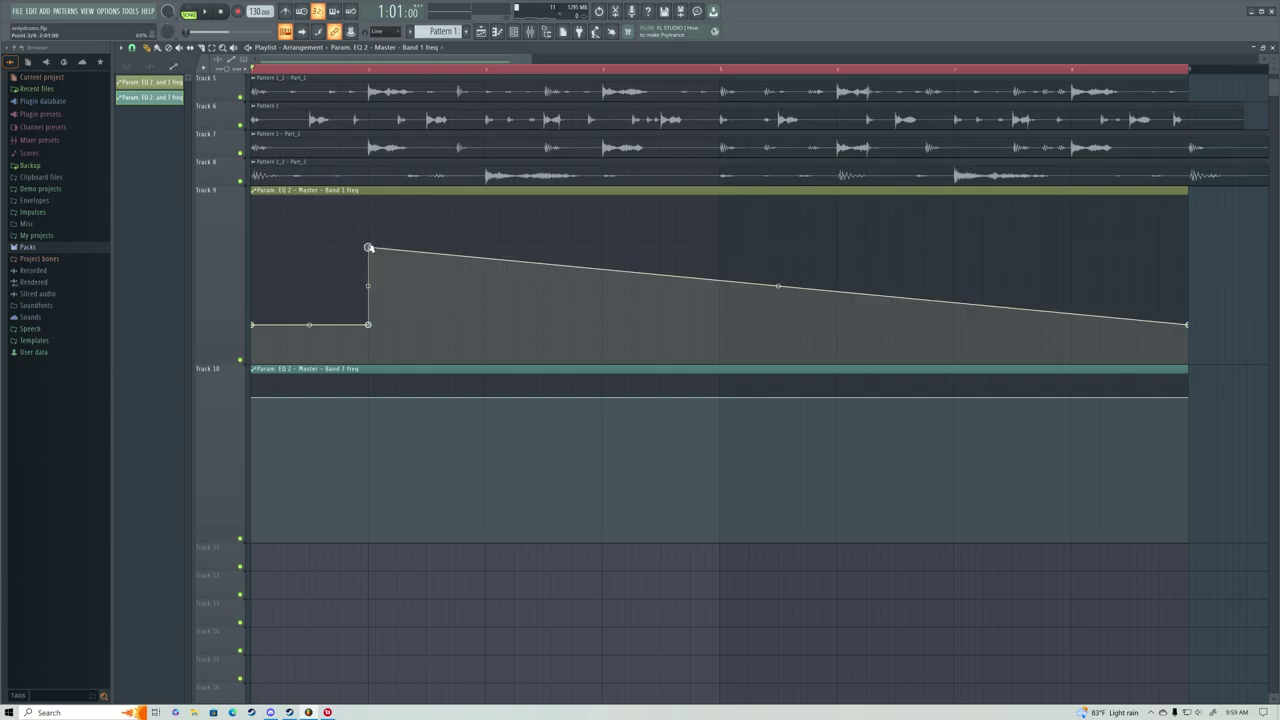
{"action": "mouse_move", "coordinate": [369, 248]}
{"action": "left_mouse_down"}
{"action": "mouse_move", "coordinate": [371, 232]}
{"action": "mouse_move", "coordinate": [371, 247]}
{"action": "left_mouse_up"}
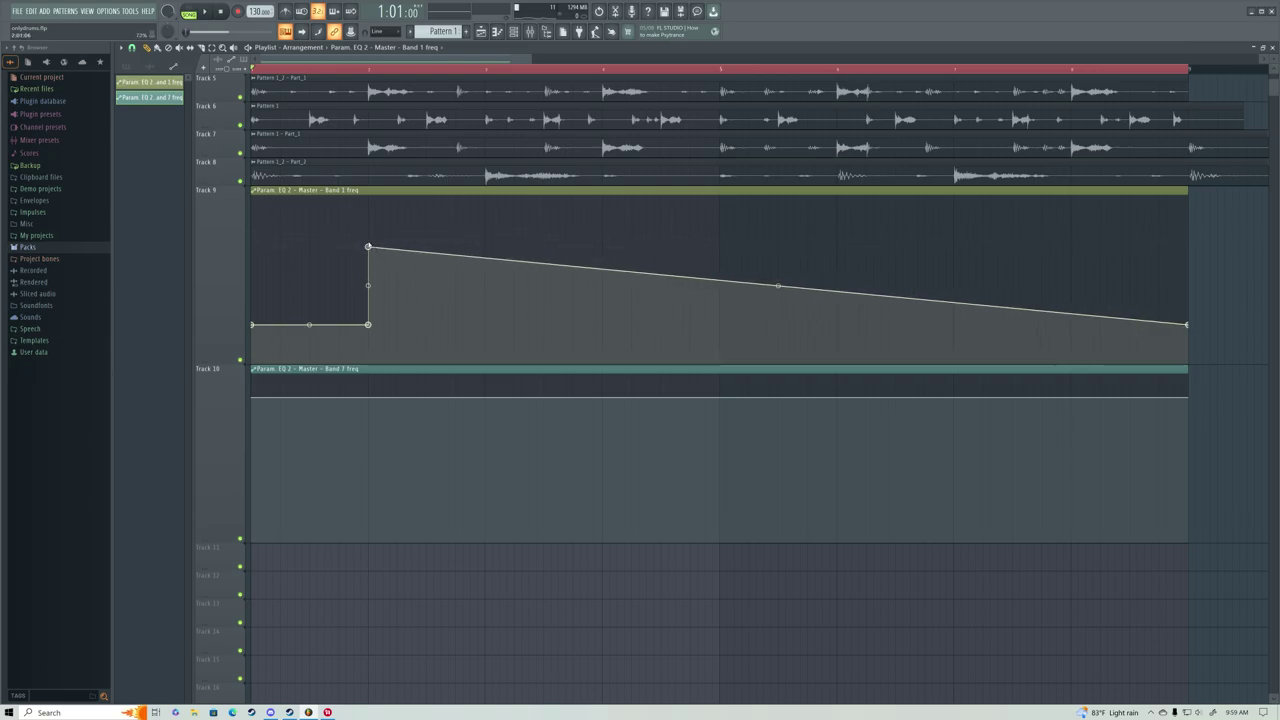
{"action": "left_click", "coordinate": [398, 322]}
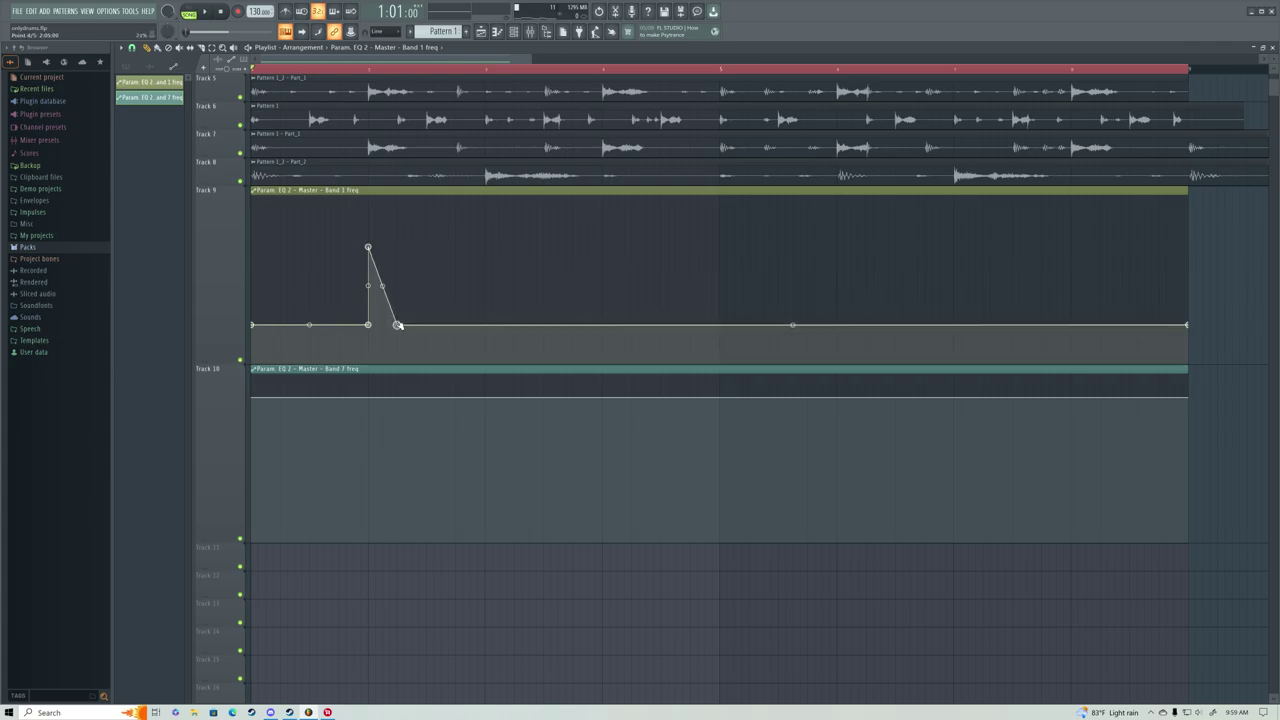
{"action": "key", "text": "space"}
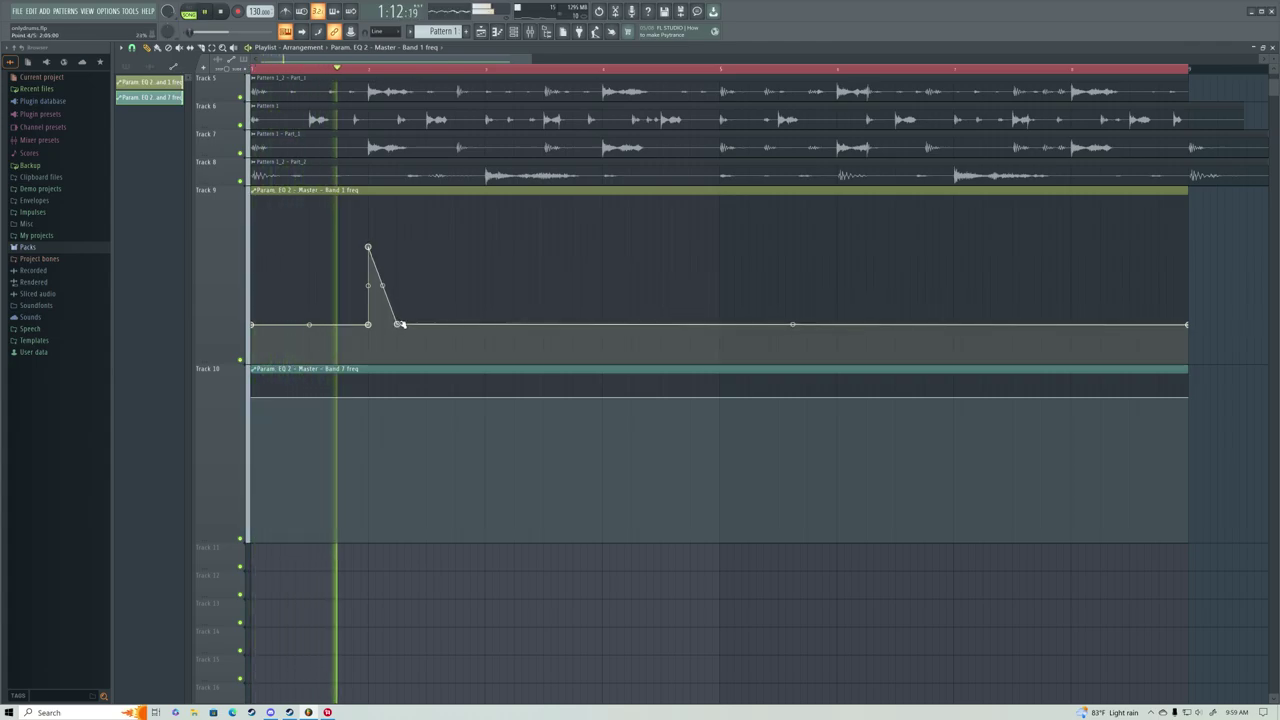
{"action": "key", "text": "space"}
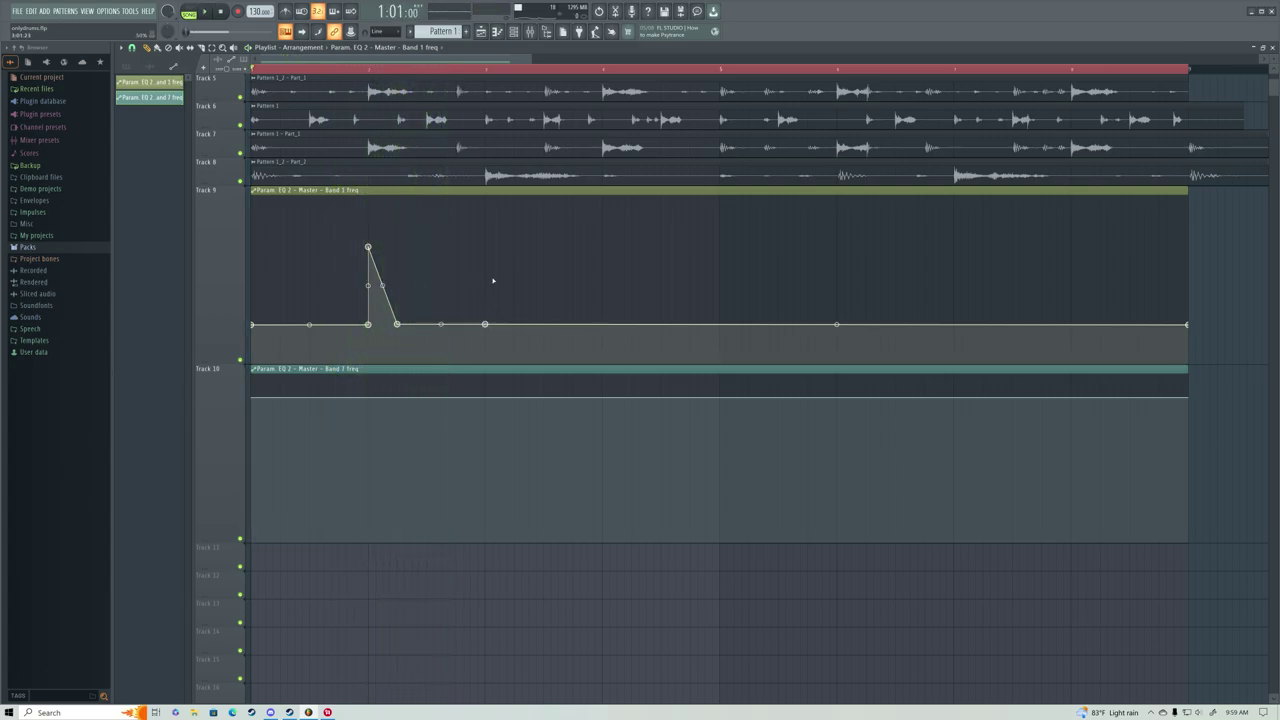
Pull Track 9's curve into a dip that ramps back up, then preview it.
{"action": "left_click_drag", "start_coordinate": [486, 338], "coordinate": [489, 366]}
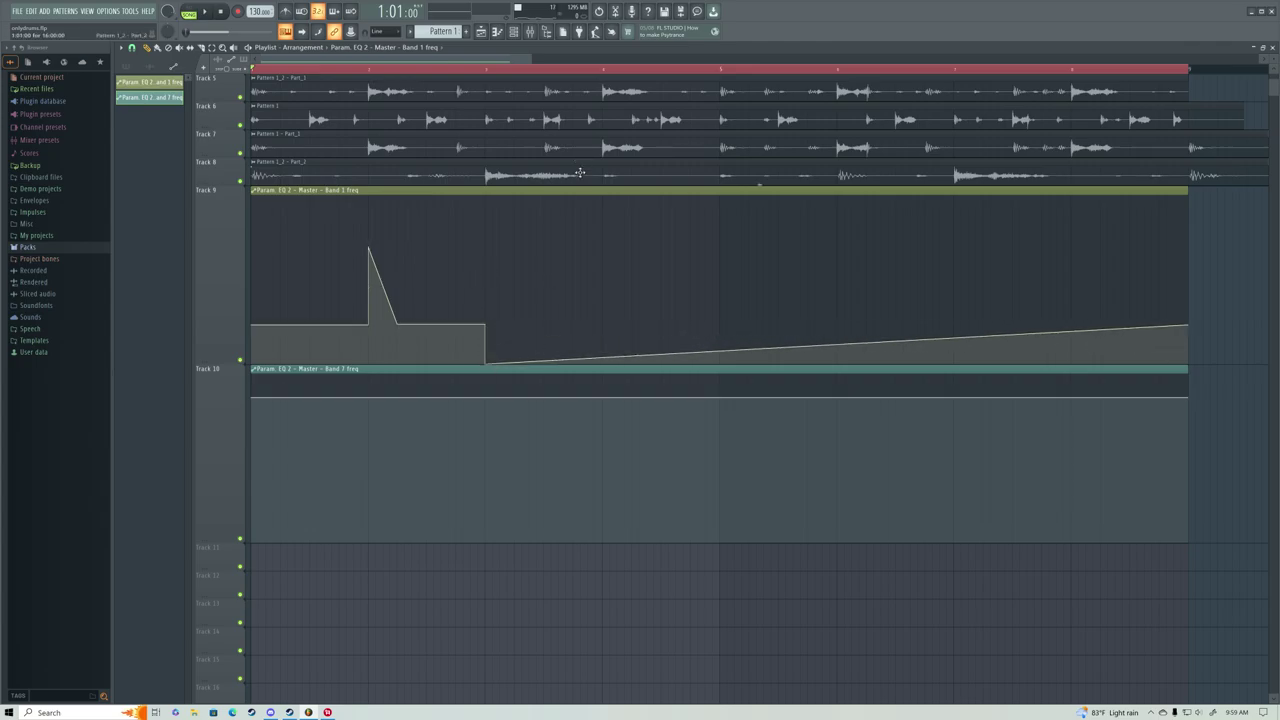
{"action": "left_click", "coordinate": [574, 323]}
{"action": "left_click_drag", "start_coordinate": [574, 323], "coordinate": [579, 325]}
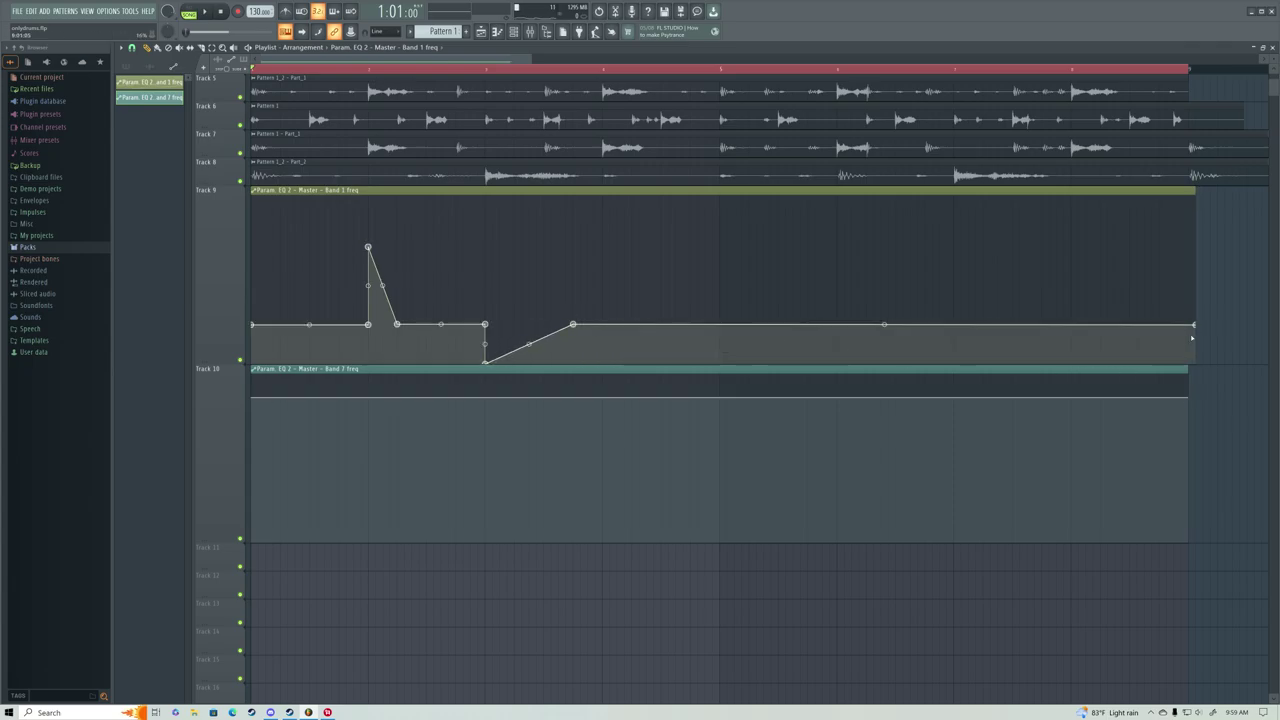
{"action": "key", "text": "space"}
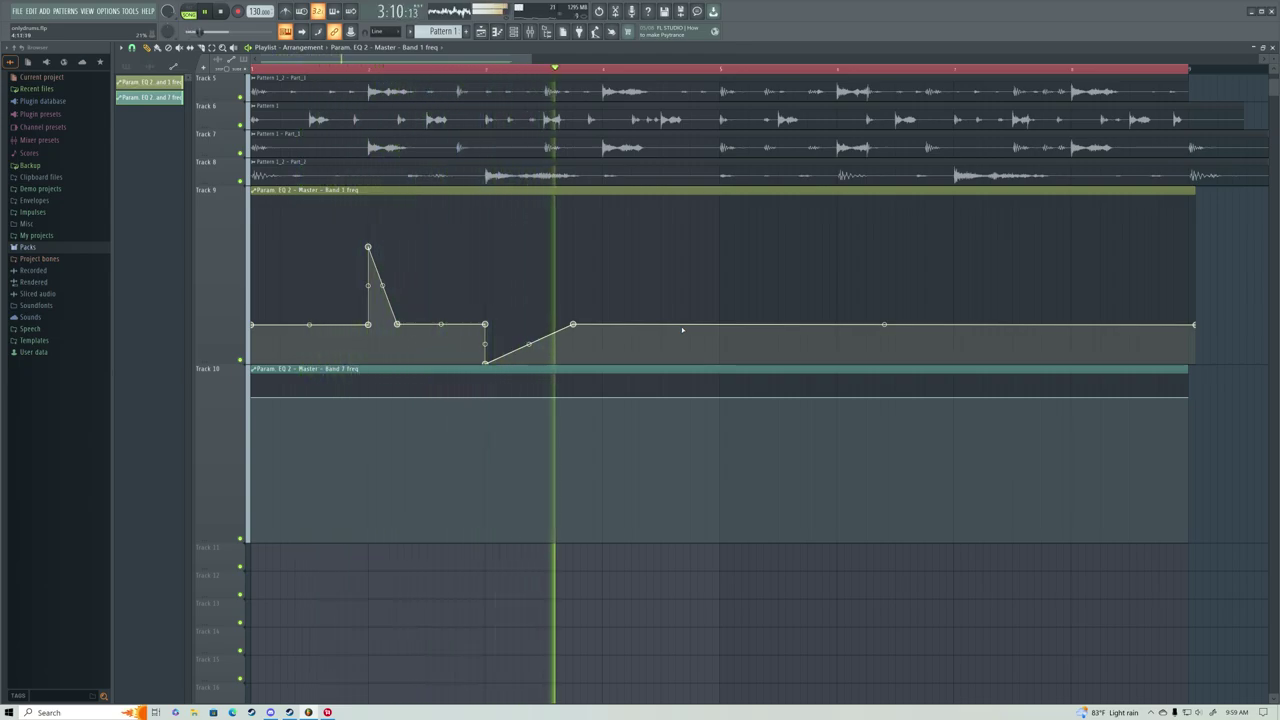
{"action": "key", "text": "space"}
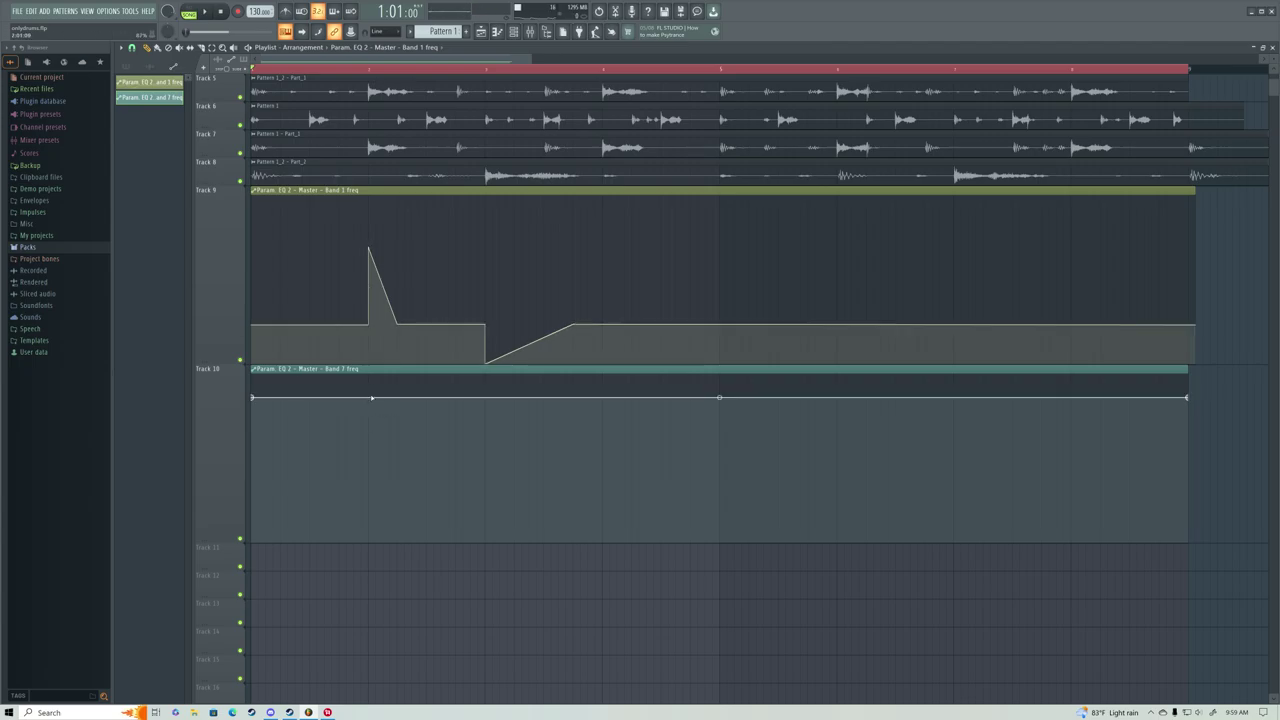
Draw a sharp dip near bar 2 on Track 10's Band 7 curve, making it shallower after previewing.
{"action": "left_click", "coordinate": [370, 398]}
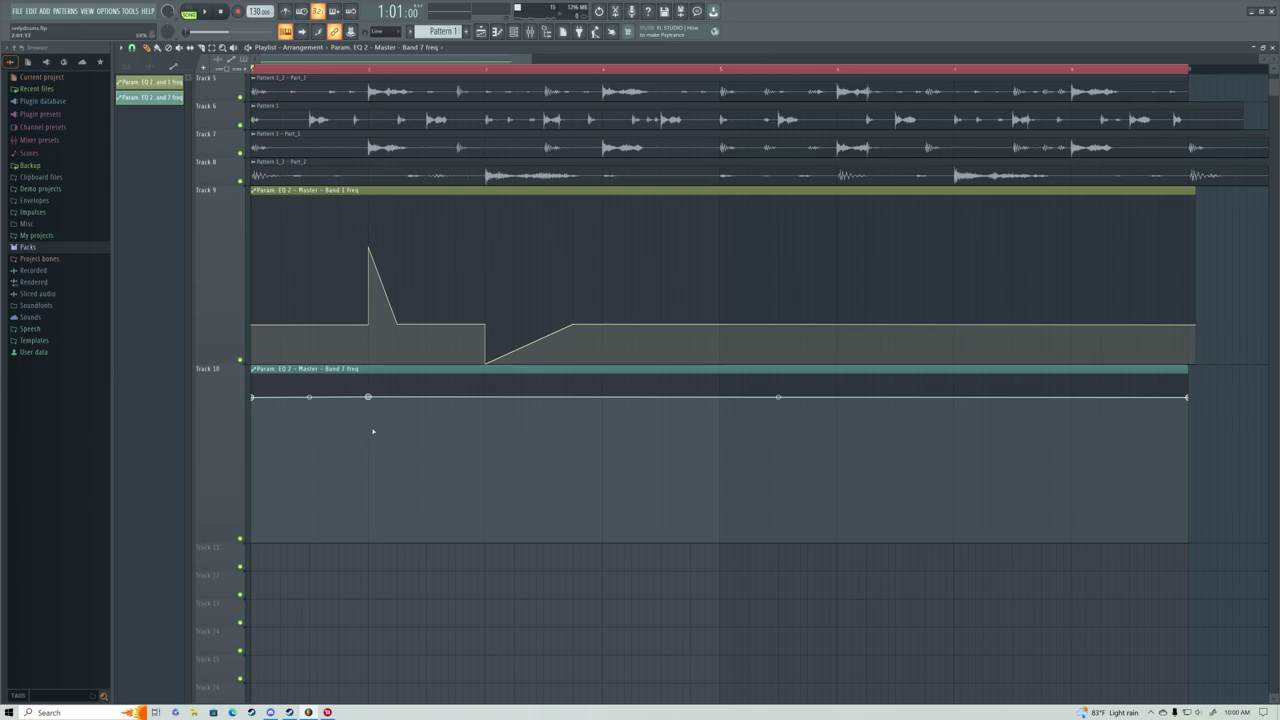
{"action": "left_click_drag", "start_coordinate": [373, 431], "coordinate": [369, 496]}
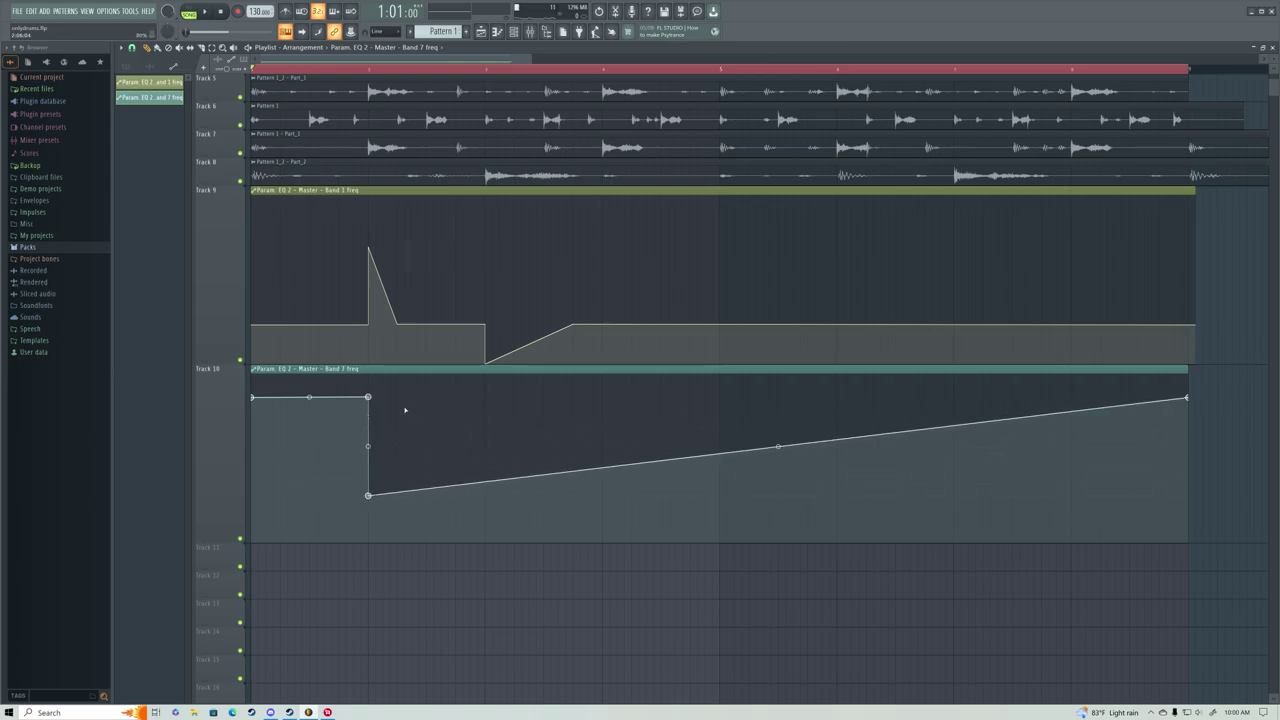
{"action": "left_click_drag", "start_coordinate": [398, 411], "coordinate": [398, 398]}
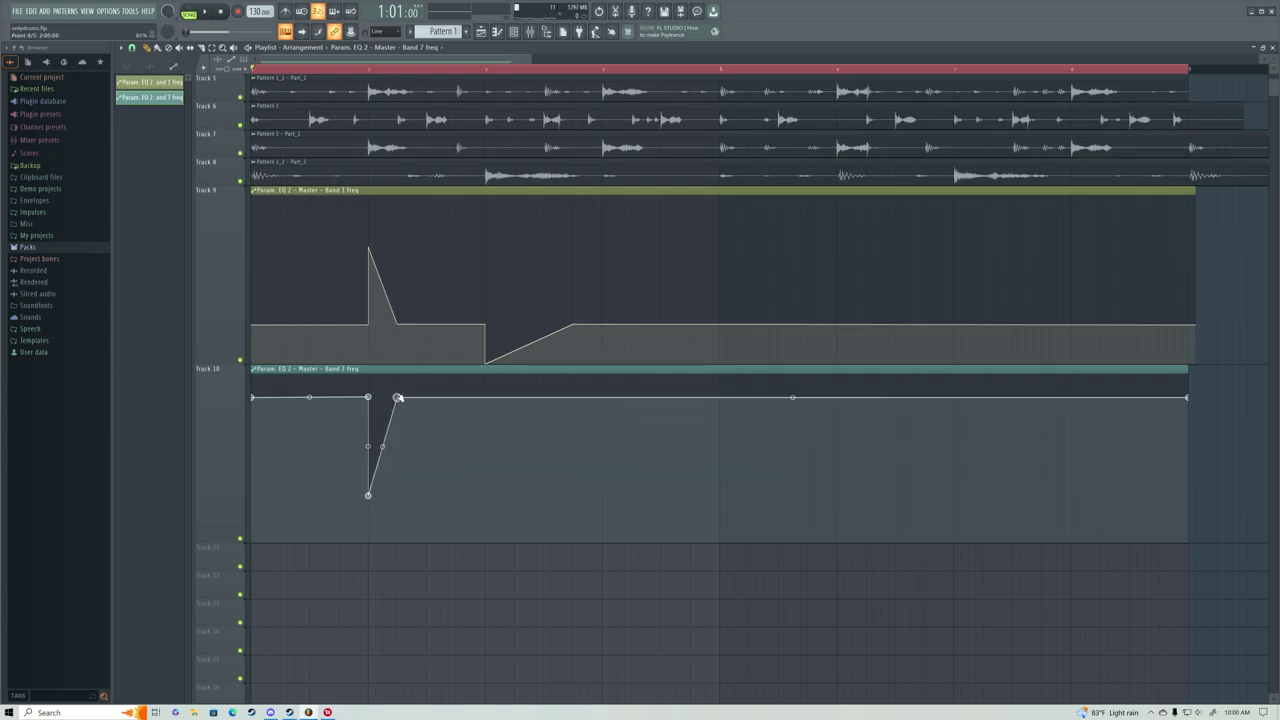
{"action": "key", "text": "space"}
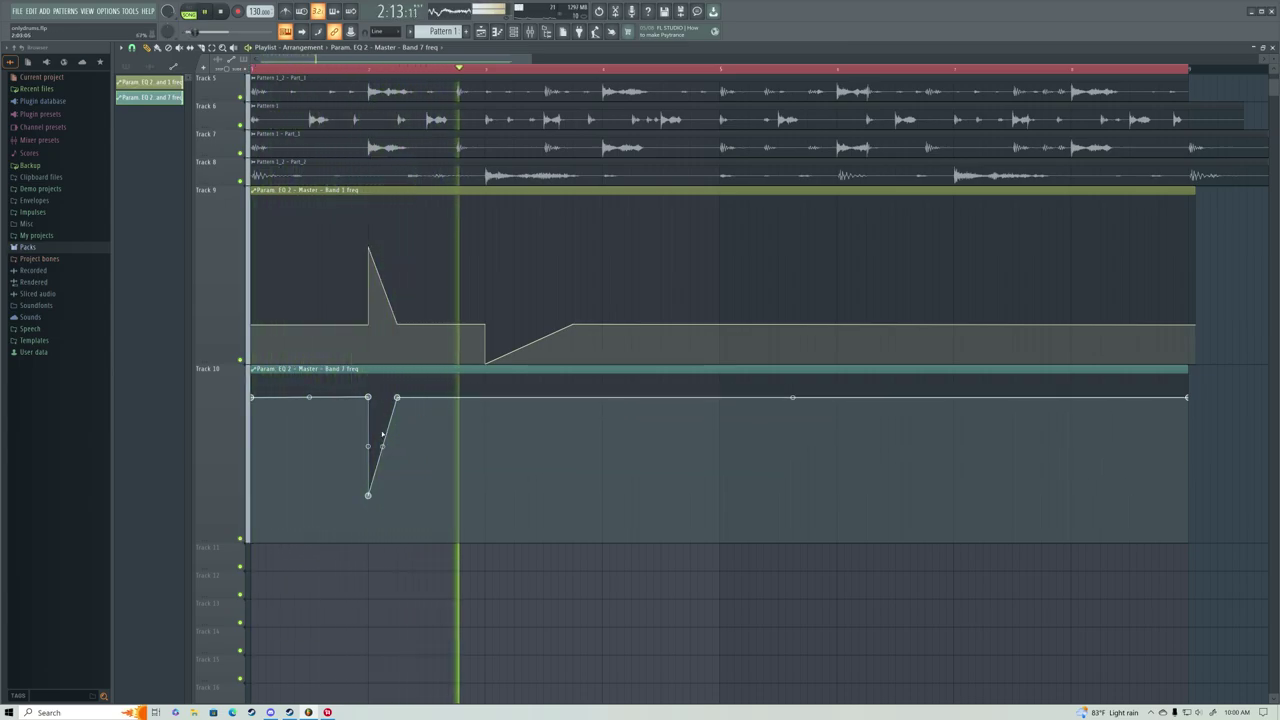
{"action": "key", "text": "space"}
{"action": "left_click_drag", "start_coordinate": [369, 497], "coordinate": [369, 447]}
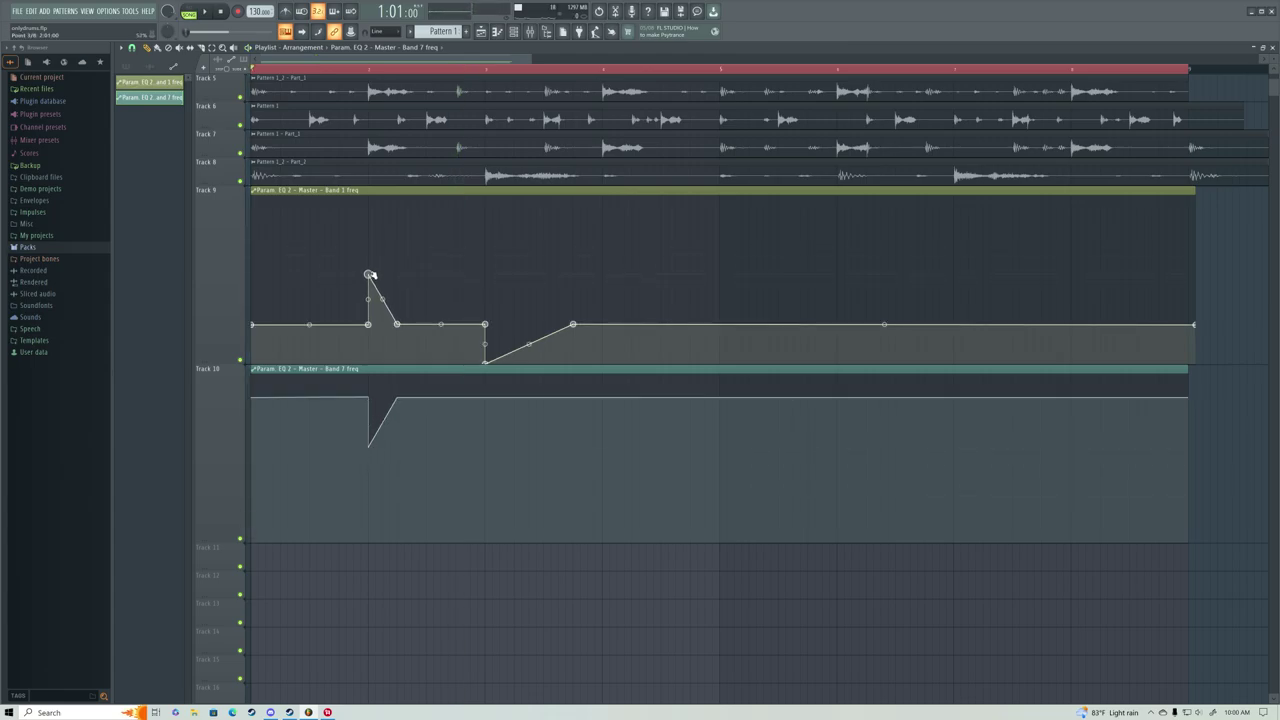
{"action": "key", "text": "space"}
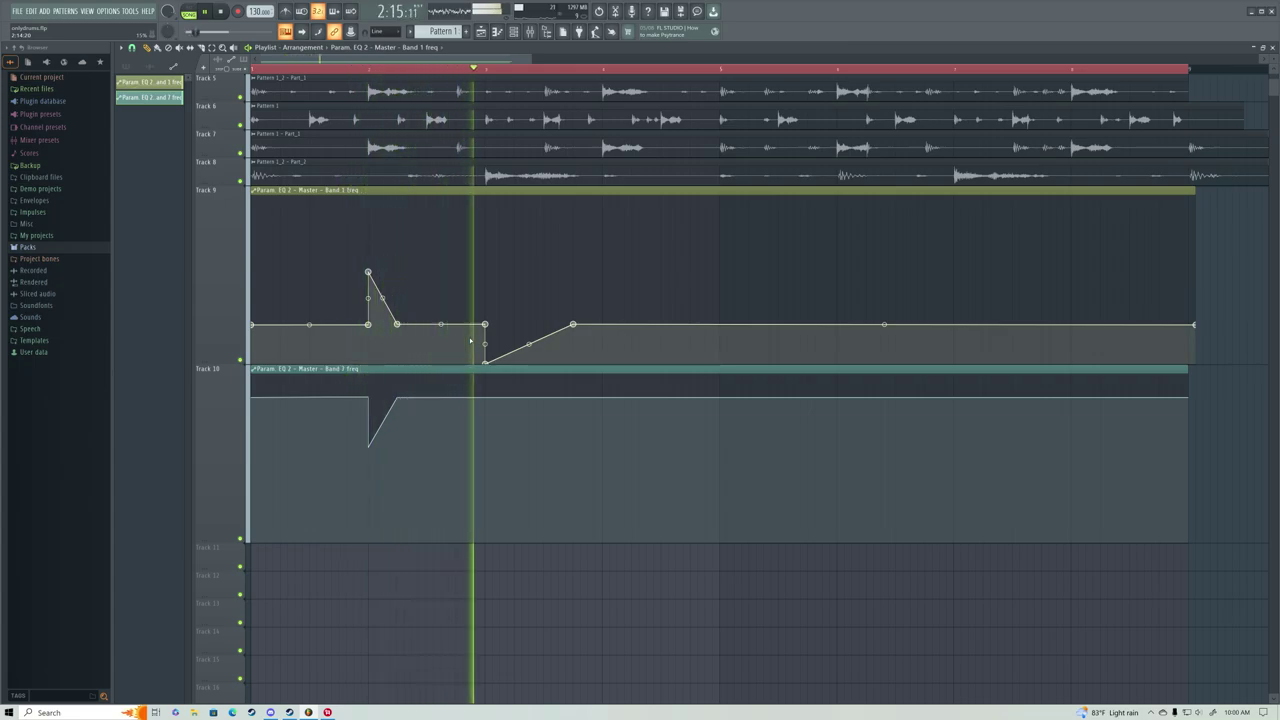
{"action": "key", "text": "space"}
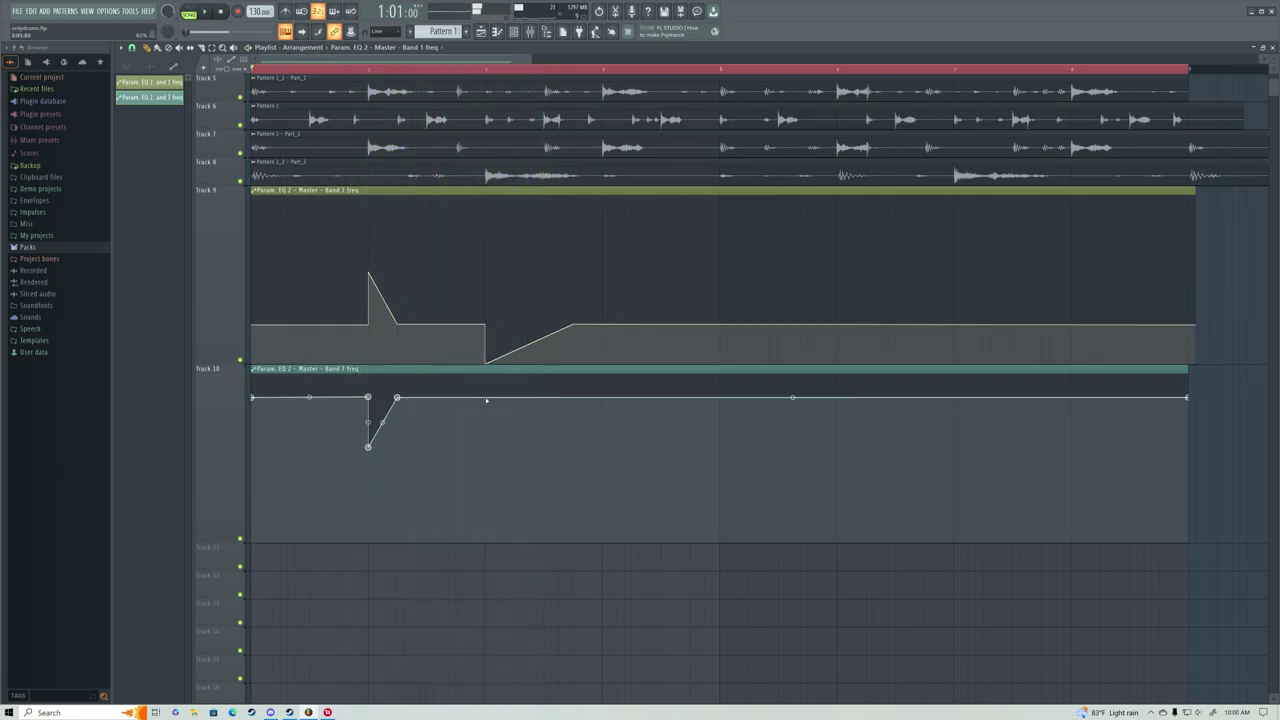
Add a brief rise near bar 3 on Track 10's curve that levels off, then preview.
{"action": "left_click_drag", "start_coordinate": [490, 392], "coordinate": [490, 374]}
{"action": "left_click_drag", "start_coordinate": [578, 385], "coordinate": [573, 397]}
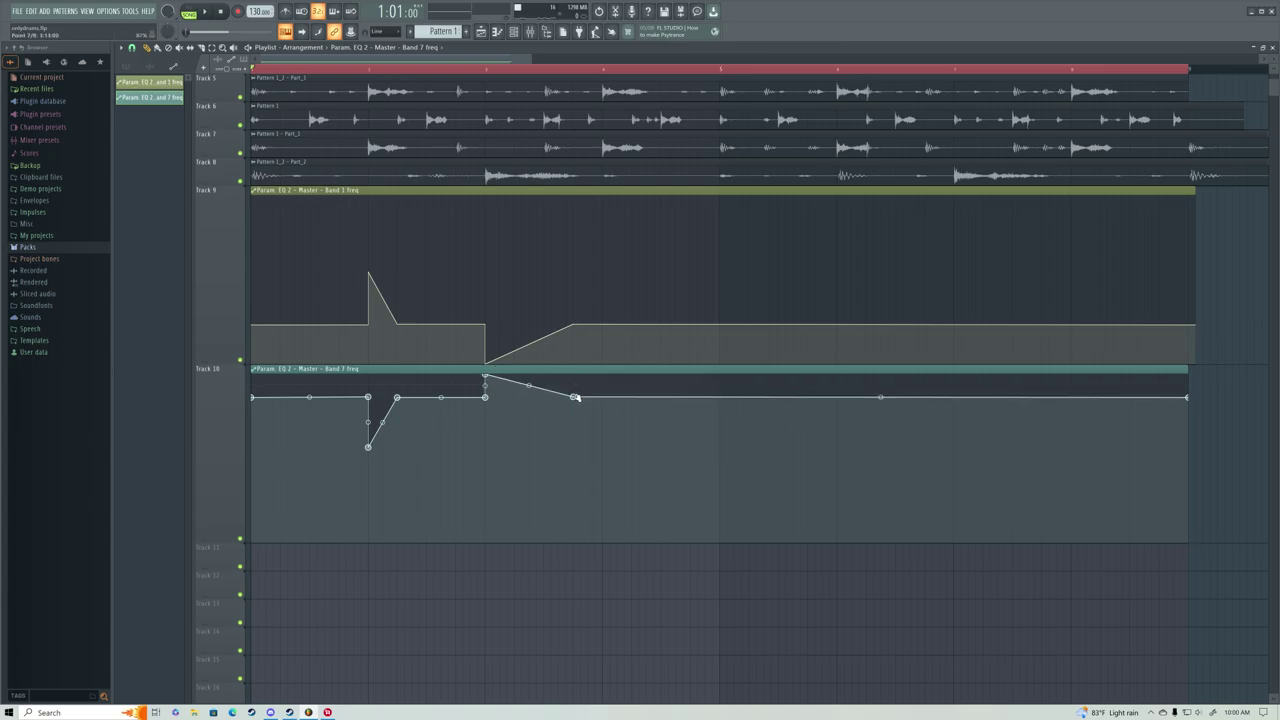
{"action": "key", "text": "space"}
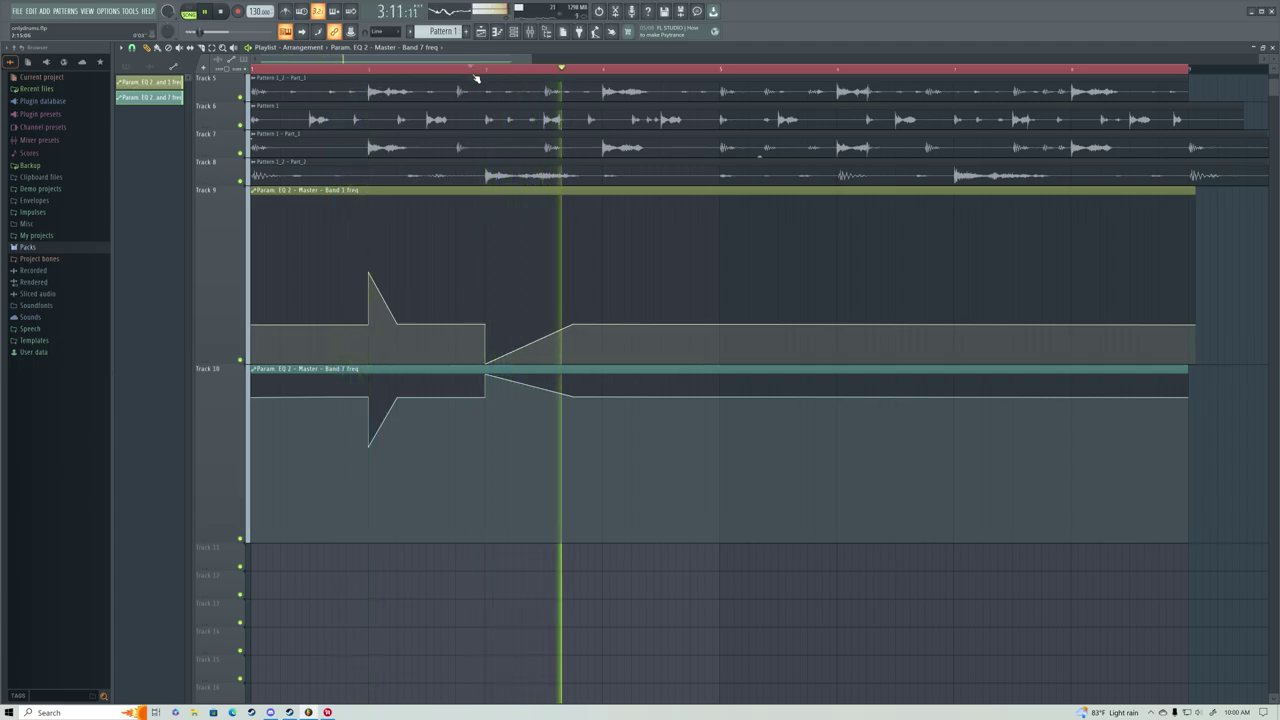
{"action": "key", "text": "space"}
{"action": "key", "text": "space"}
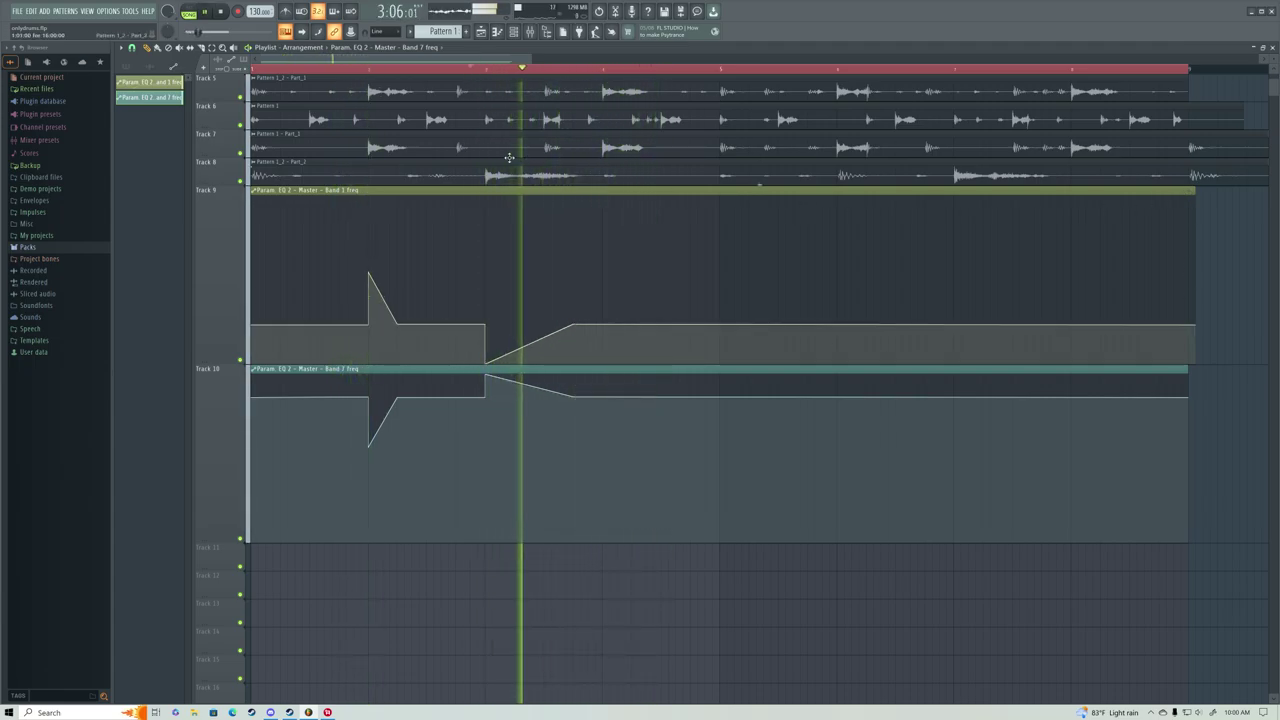
{"action": "key", "text": "space"}
Add zigzag peaks, dips and small bumps across the rest of Track 9's Band 1 curve.
{"action": "left_click_drag", "start_coordinate": [425, 324], "coordinate": [455, 477]}
{"action": "right_click", "coordinate": [785, 251]}
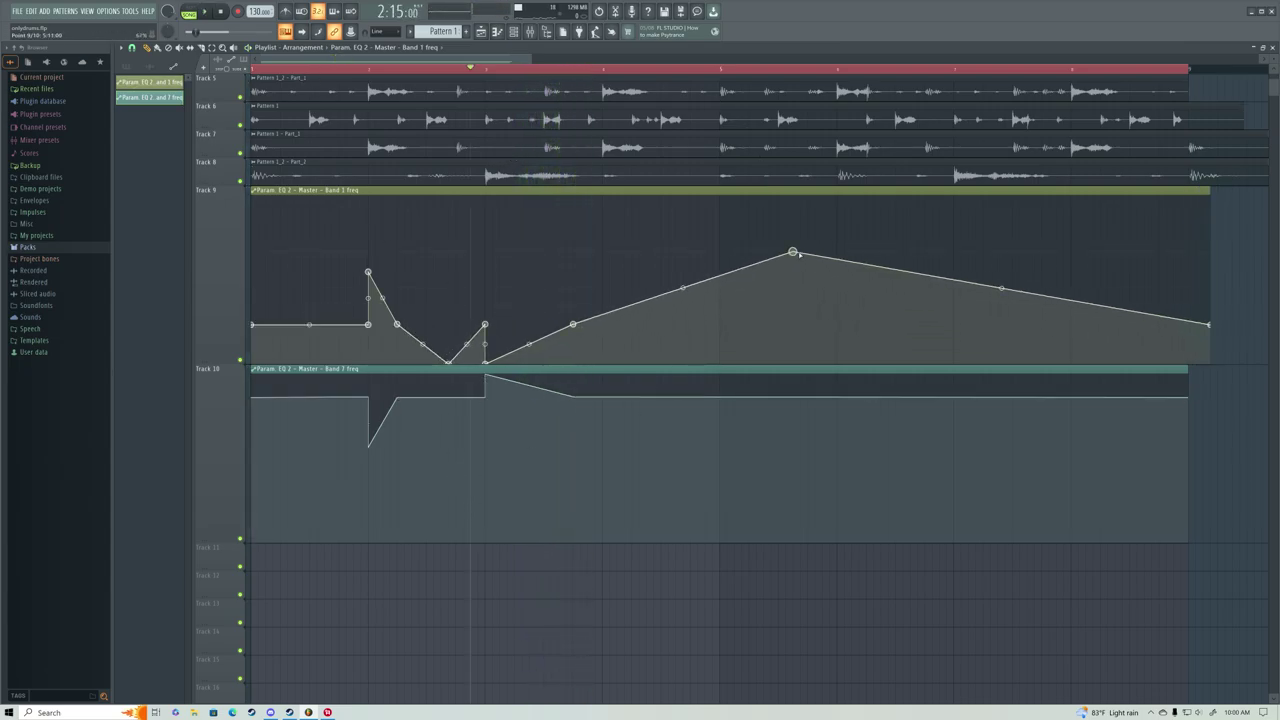
{"action": "right_click", "coordinate": [704, 337]}
{"action": "right_click", "coordinate": [911, 295]}
{"action": "right_click", "coordinate": [983, 309]}
{"action": "right_click", "coordinate": [1094, 269]}
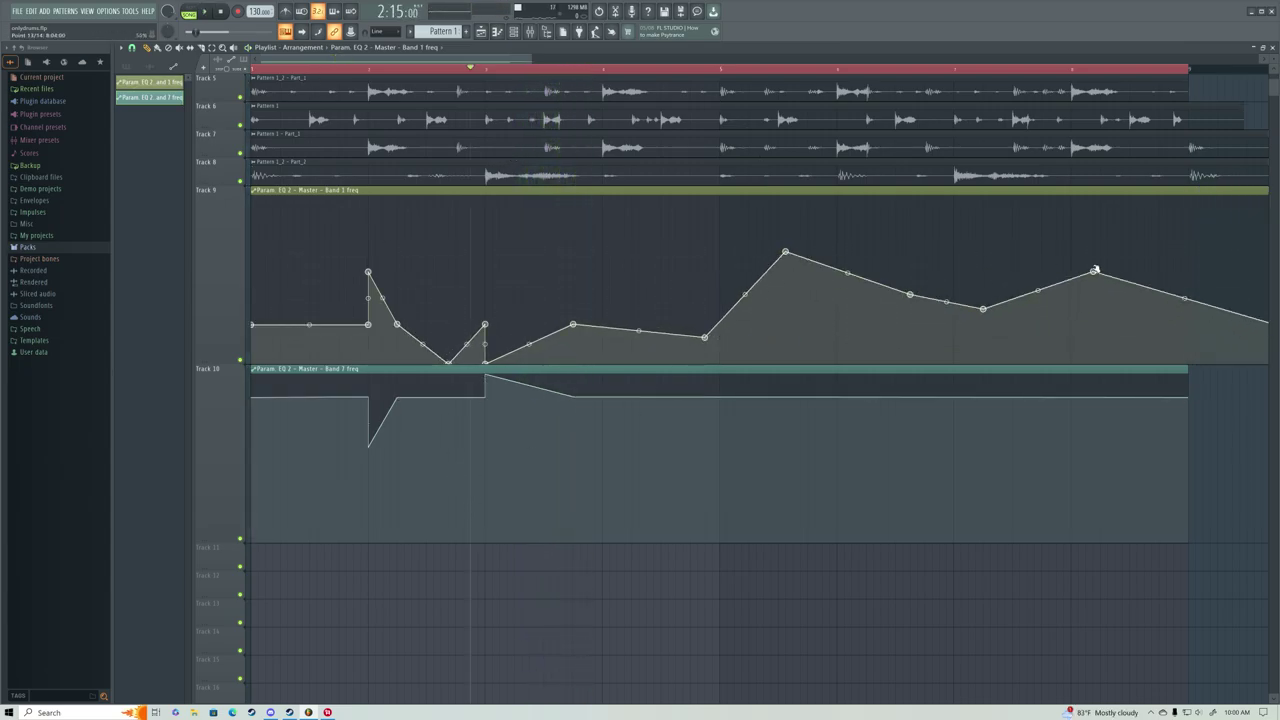
{"action": "left_click_drag", "start_coordinate": [1094, 269], "coordinate": [1056, 271]}
{"action": "right_click", "coordinate": [1005, 351]}
{"action": "right_click", "coordinate": [858, 323]}
{"action": "left_click_drag", "start_coordinate": [862, 324], "coordinate": [815, 327]}
{"action": "right_click", "coordinate": [734, 345]}
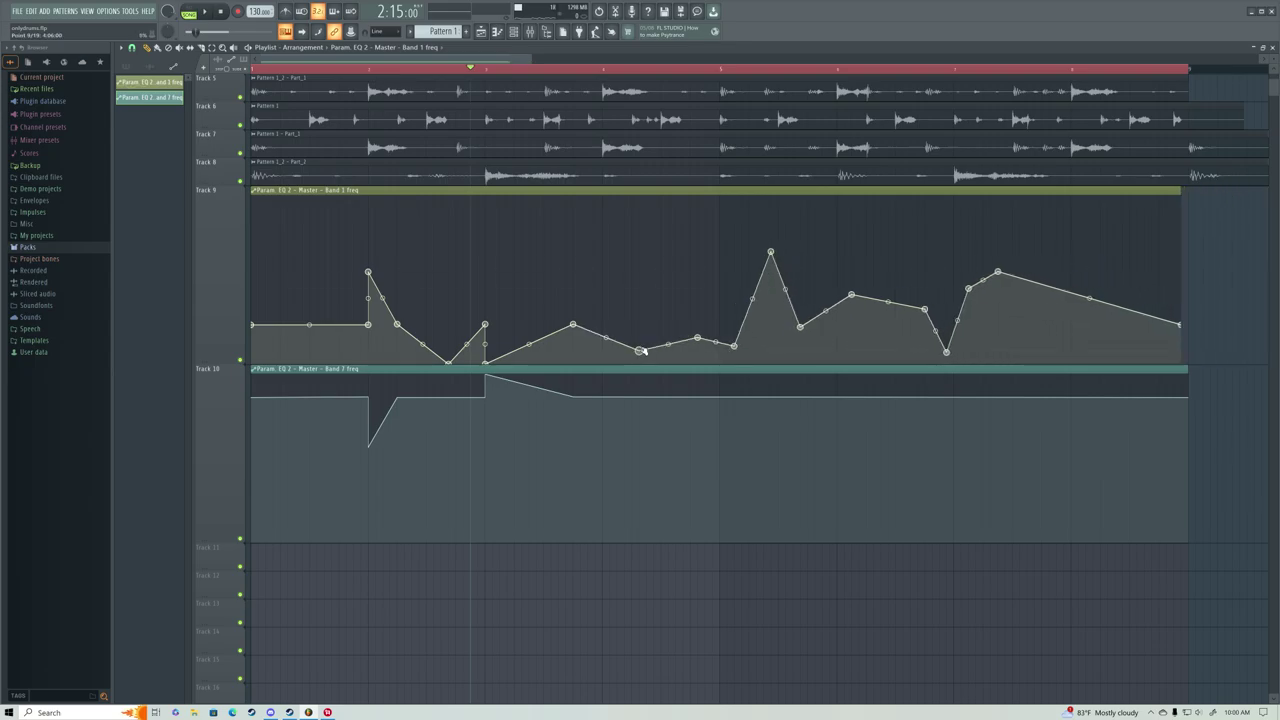
{"action": "right_click", "coordinate": [639, 350]}
{"action": "right_click", "coordinate": [833, 354]}
Lower and flatten the tall peaks on Track 9's curve.
{"action": "right_click", "coordinate": [801, 347]}
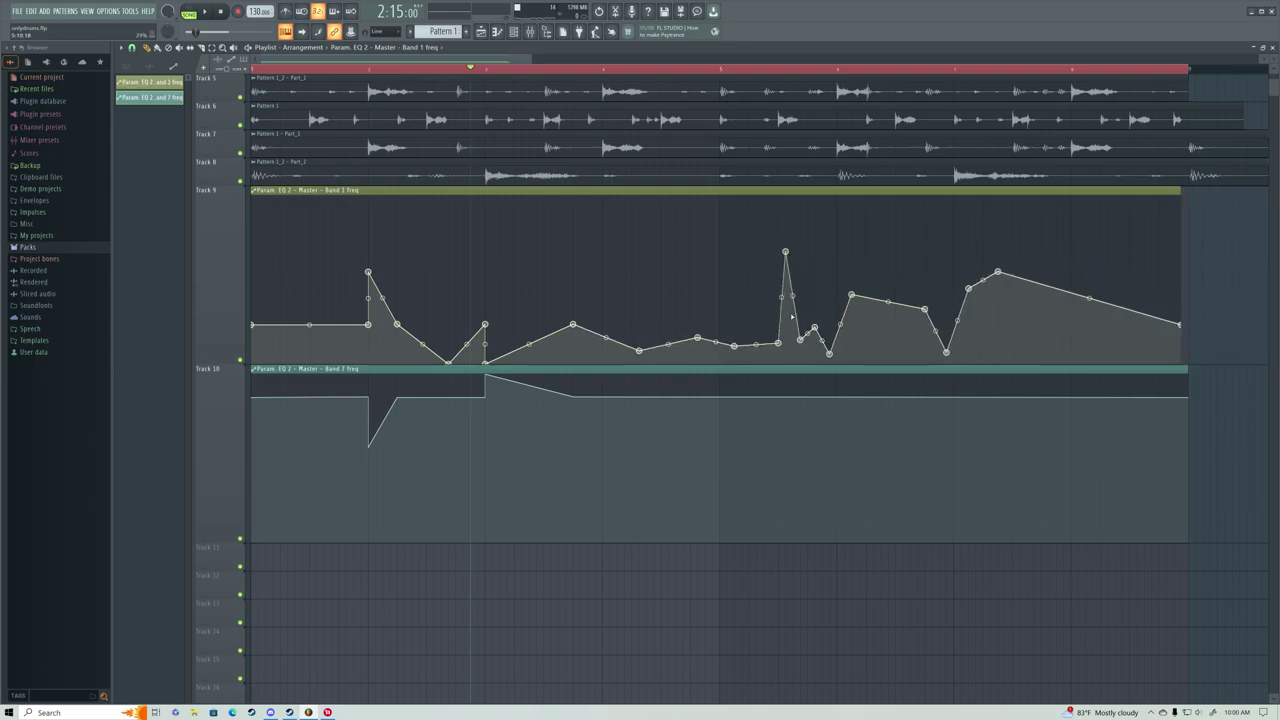
{"action": "left_click_drag", "start_coordinate": [786, 252], "coordinate": [866, 318]}
{"action": "right_click", "coordinate": [889, 338]}
{"action": "right_click", "coordinate": [1005, 302]}
{"action": "left_click_drag", "start_coordinate": [1012, 273], "coordinate": [997, 315]}
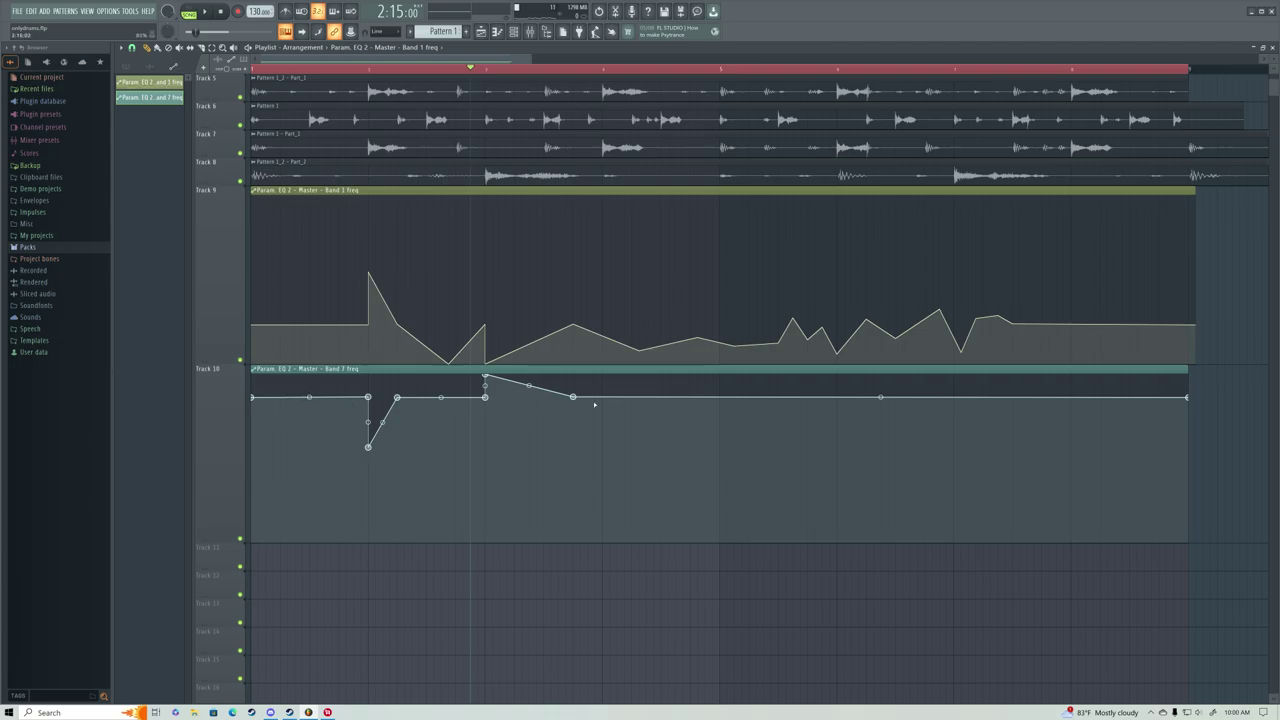
Zigzag Track 10's Band 7 curve up and down to the clip's end, then play both automations.
{"action": "left_click_drag", "start_coordinate": [601, 401], "coordinate": [609, 420]}
{"action": "left_click", "coordinate": [646, 386]}
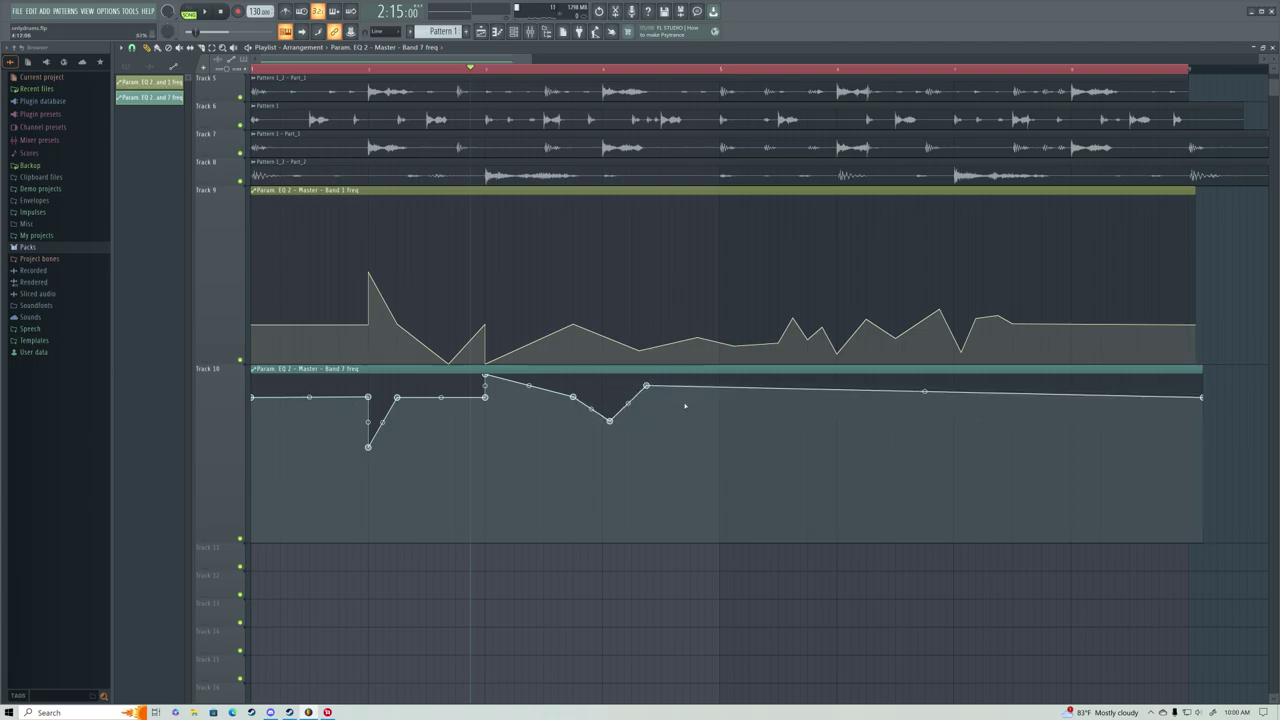
{"action": "left_click", "coordinate": [682, 411]}
{"action": "left_click", "coordinate": [748, 391]}
{"action": "left_click", "coordinate": [771, 419]}
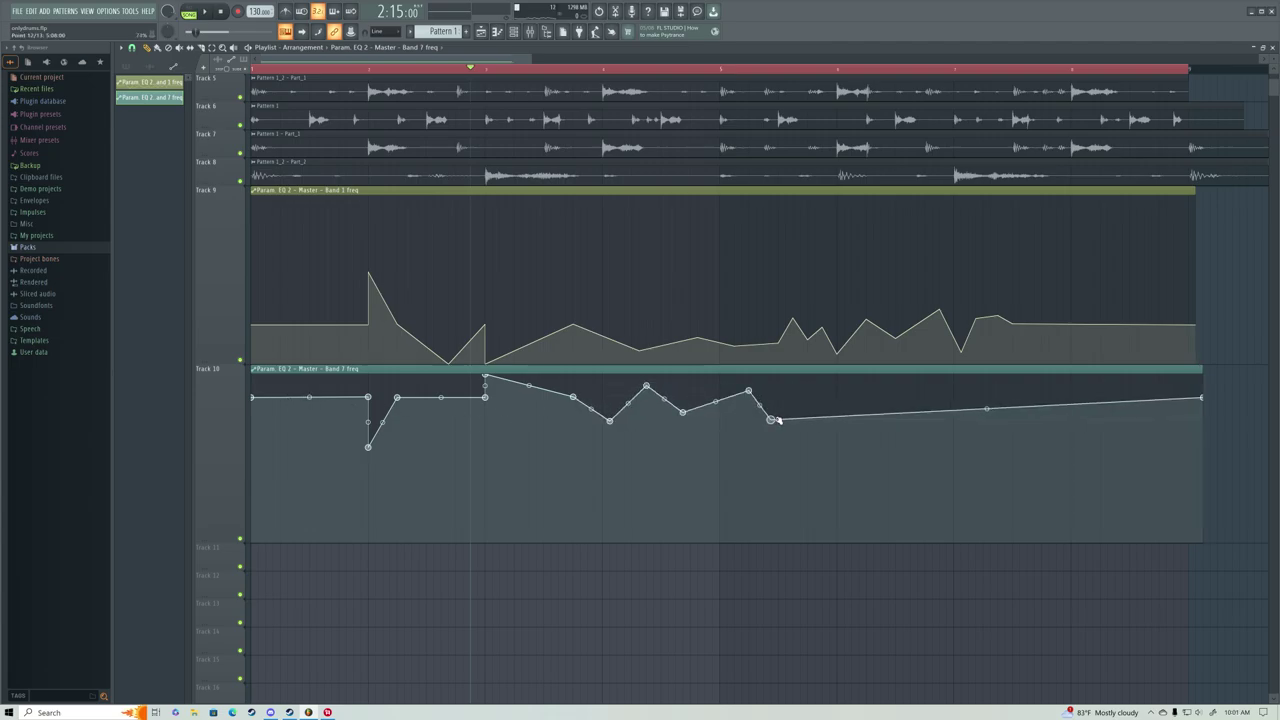
{"action": "left_click", "coordinate": [844, 389]}
{"action": "left_click", "coordinate": [902, 416]}
{"action": "left_click", "coordinate": [946, 393]}
{"action": "left_click", "coordinate": [990, 413]}
{"action": "left_click", "coordinate": [1041, 387]}
{"action": "left_click", "coordinate": [1085, 417]}
{"action": "left_click", "coordinate": [1129, 395]}
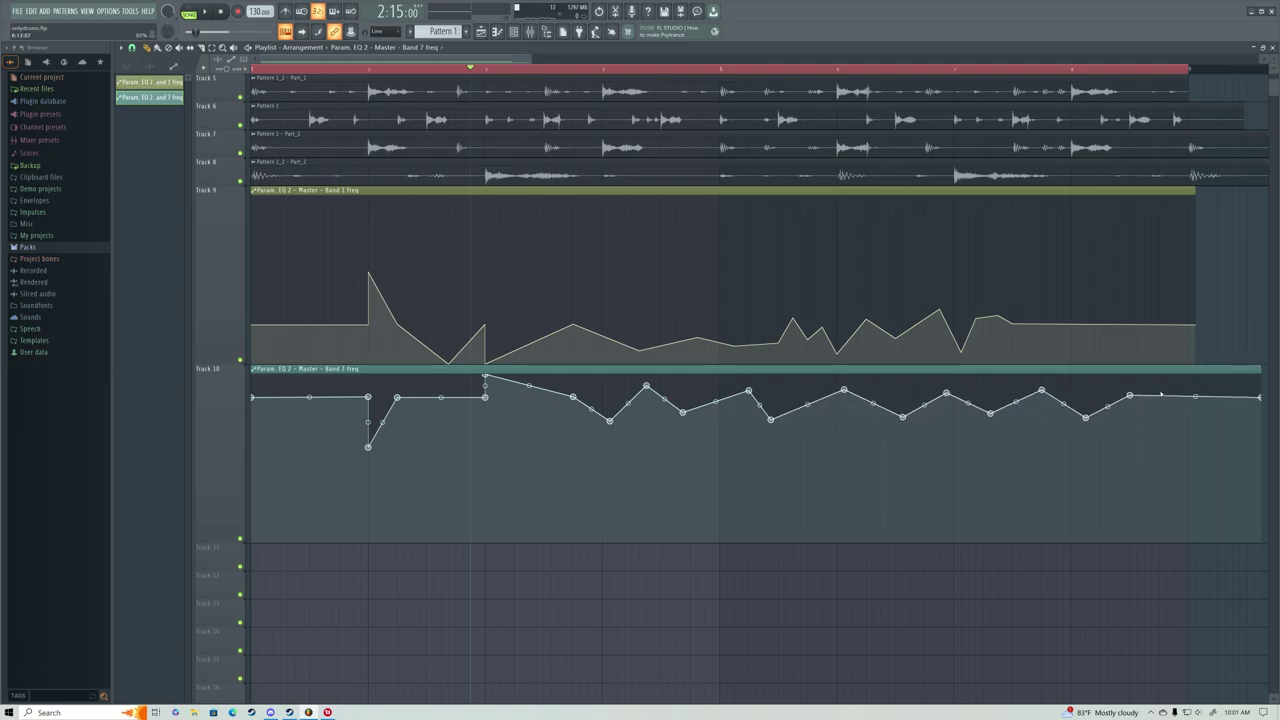
{"action": "left_click", "coordinate": [1166, 417]}
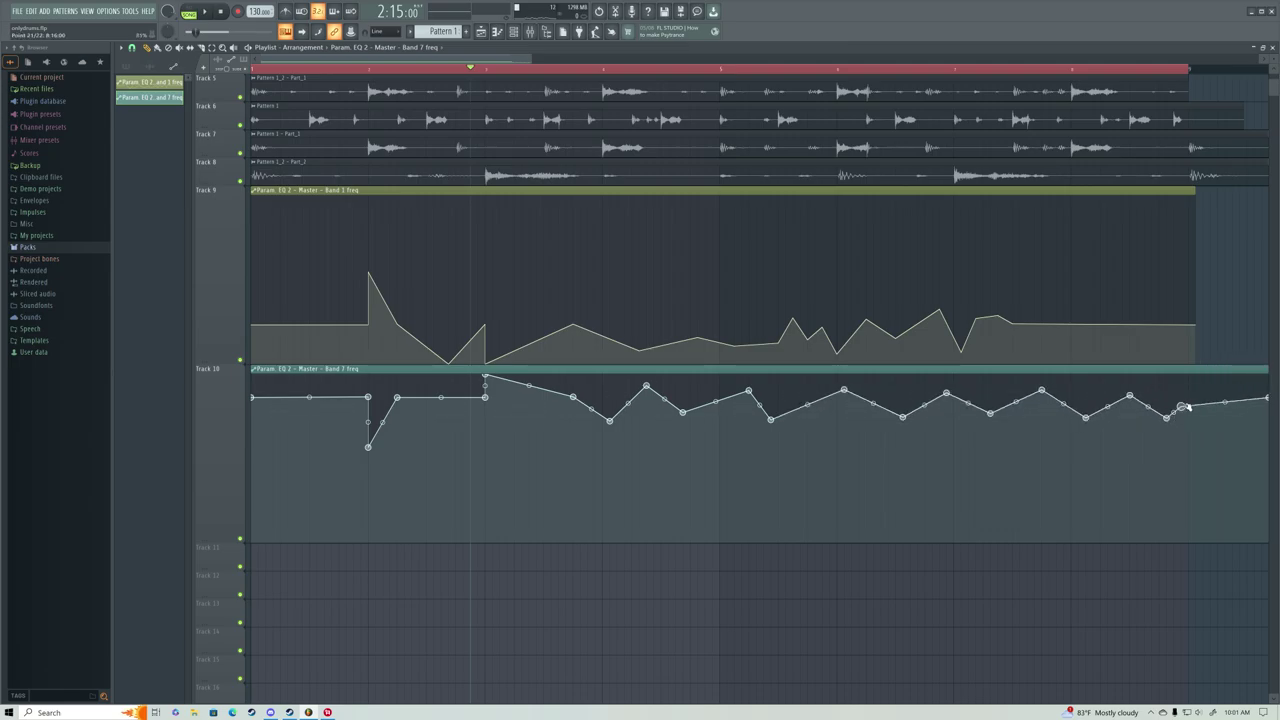
{"action": "left_click", "coordinate": [1188, 394]}
{"action": "key", "text": "space"}
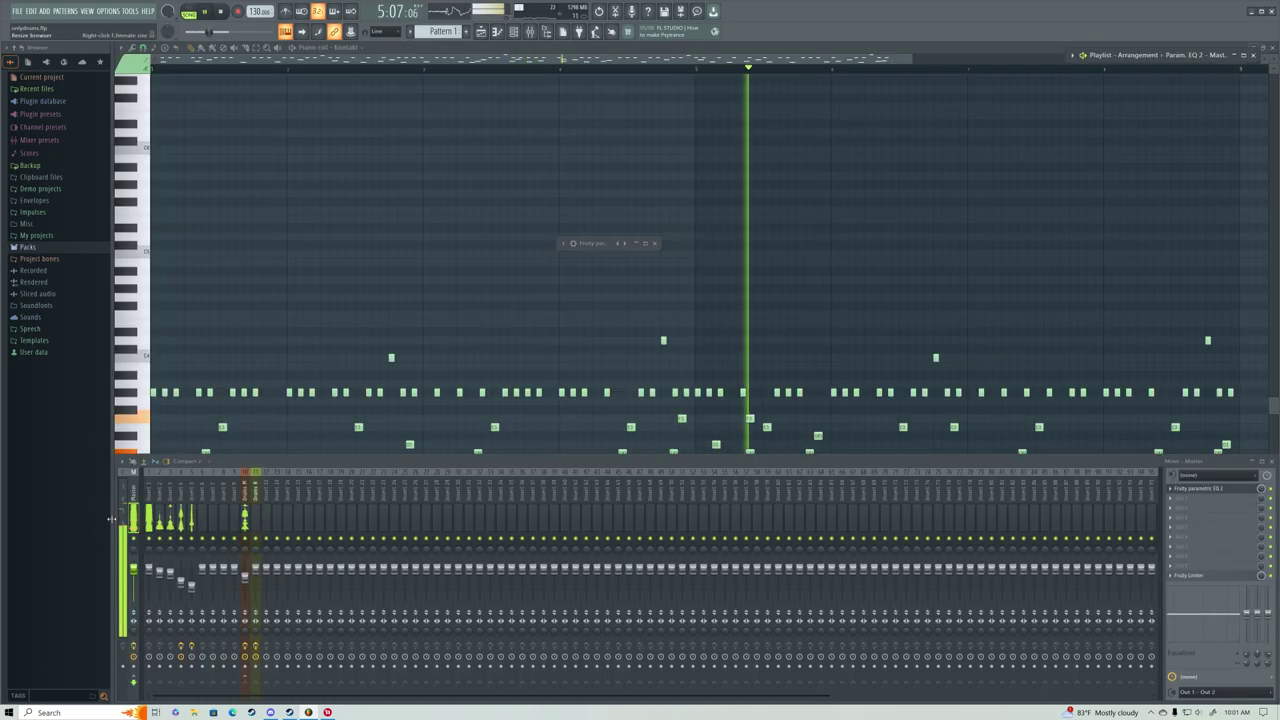
Load Soundgoodizer into an empty Master slot after the EQ, then swap it for Maximus.
{"action": "left_click", "coordinate": [1210, 497]}
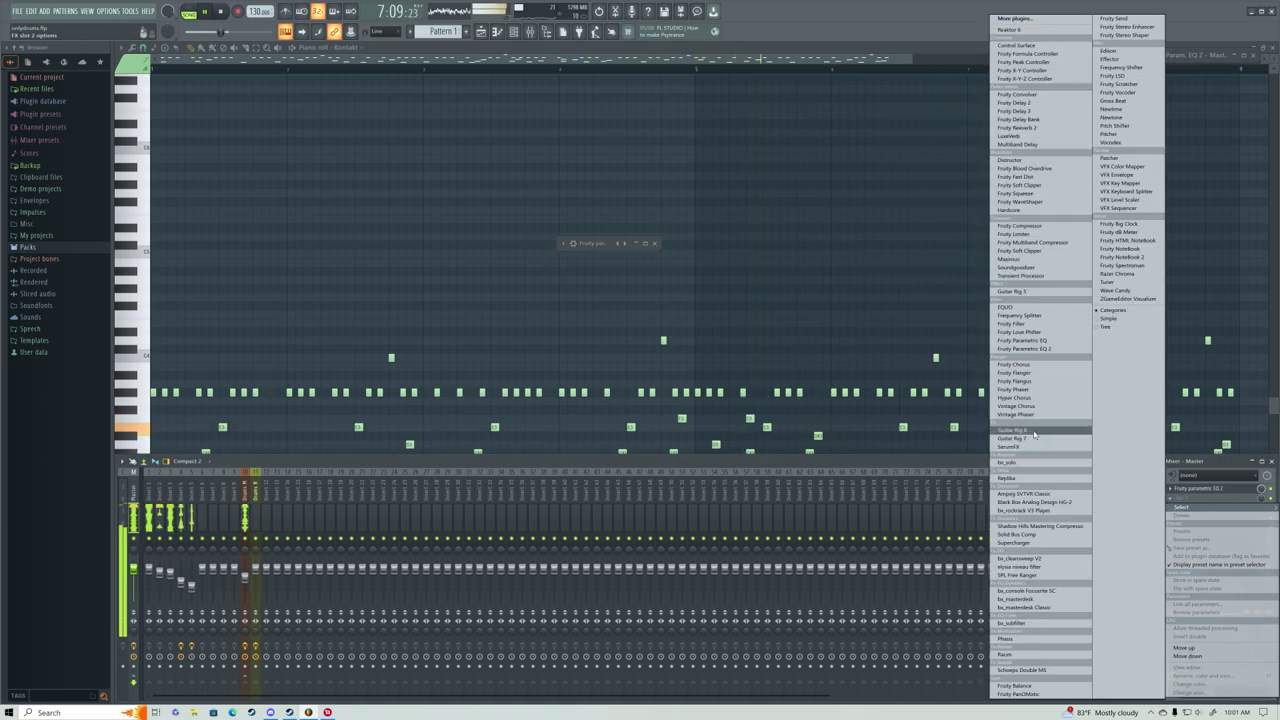
{"action": "left_click", "coordinate": [1015, 267]}
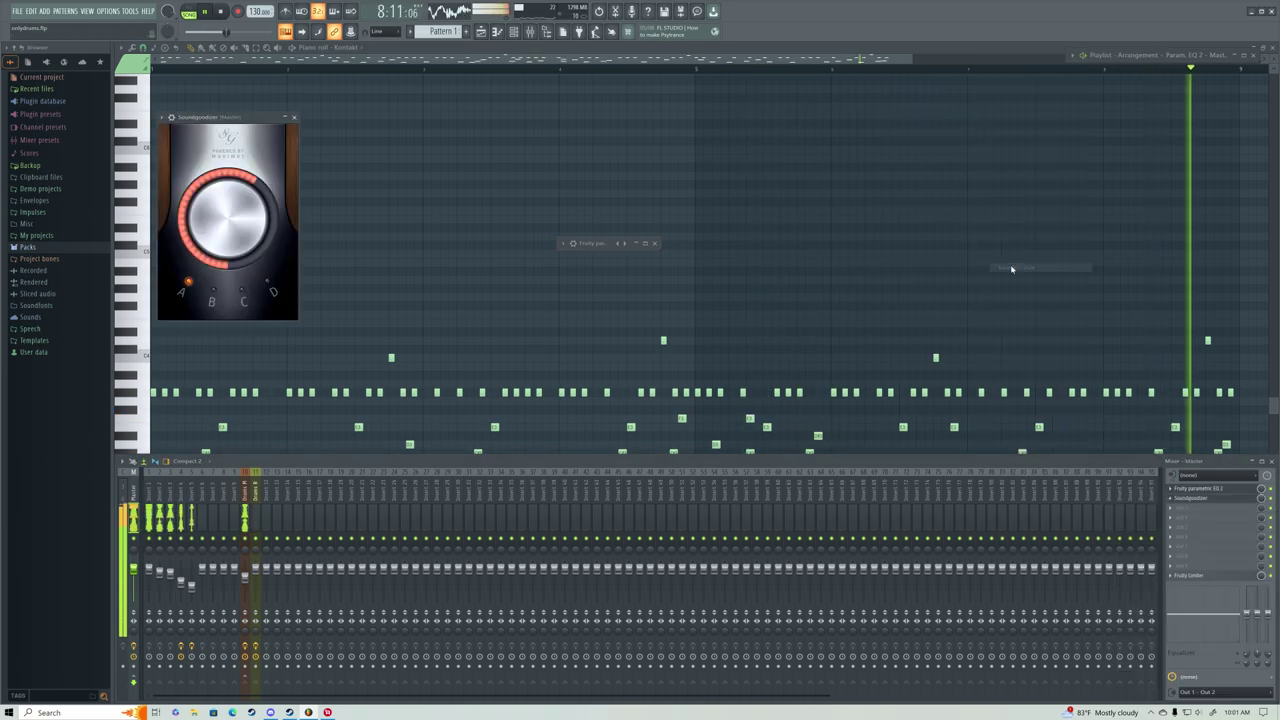
{"action": "left_click", "coordinate": [1200, 488]}
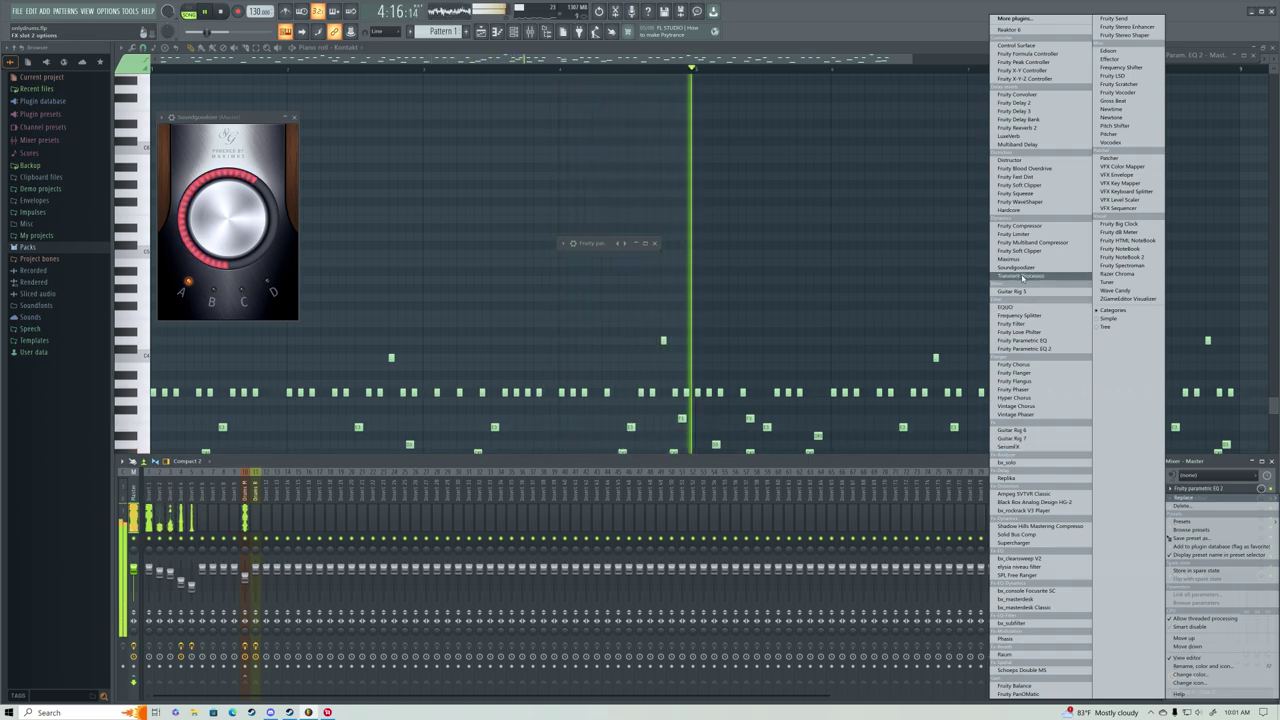
{"action": "left_click", "coordinate": [1010, 258]}
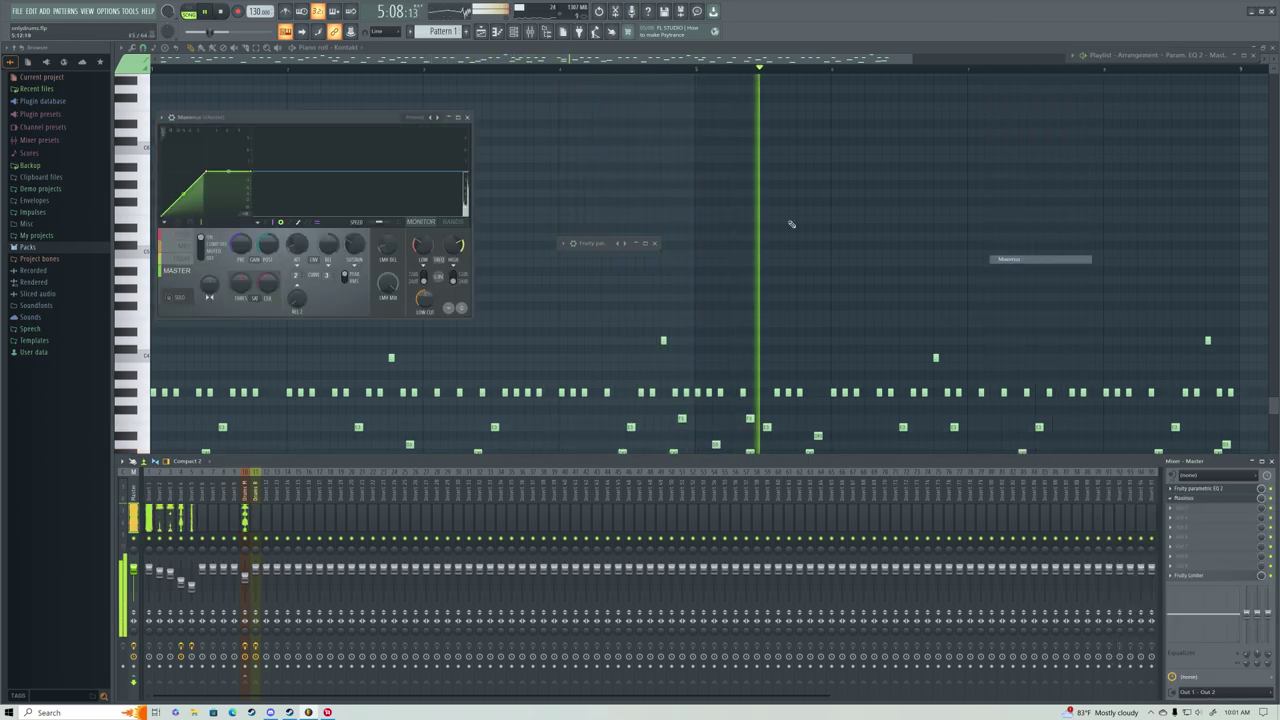
Audition Maximus presets, starting with Tape limiter, and settle on Slam Amp Master.
{"action": "left_click", "coordinate": [415, 117]}
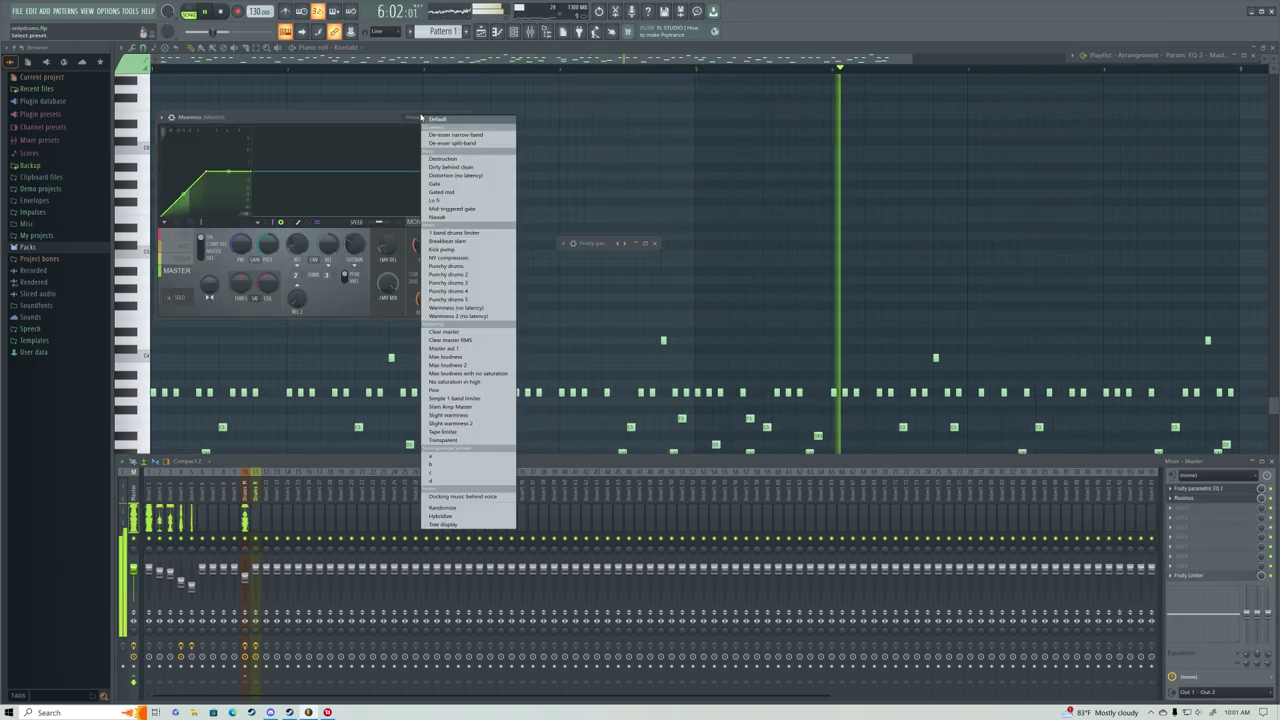
{"action": "left_click", "coordinate": [453, 440]}
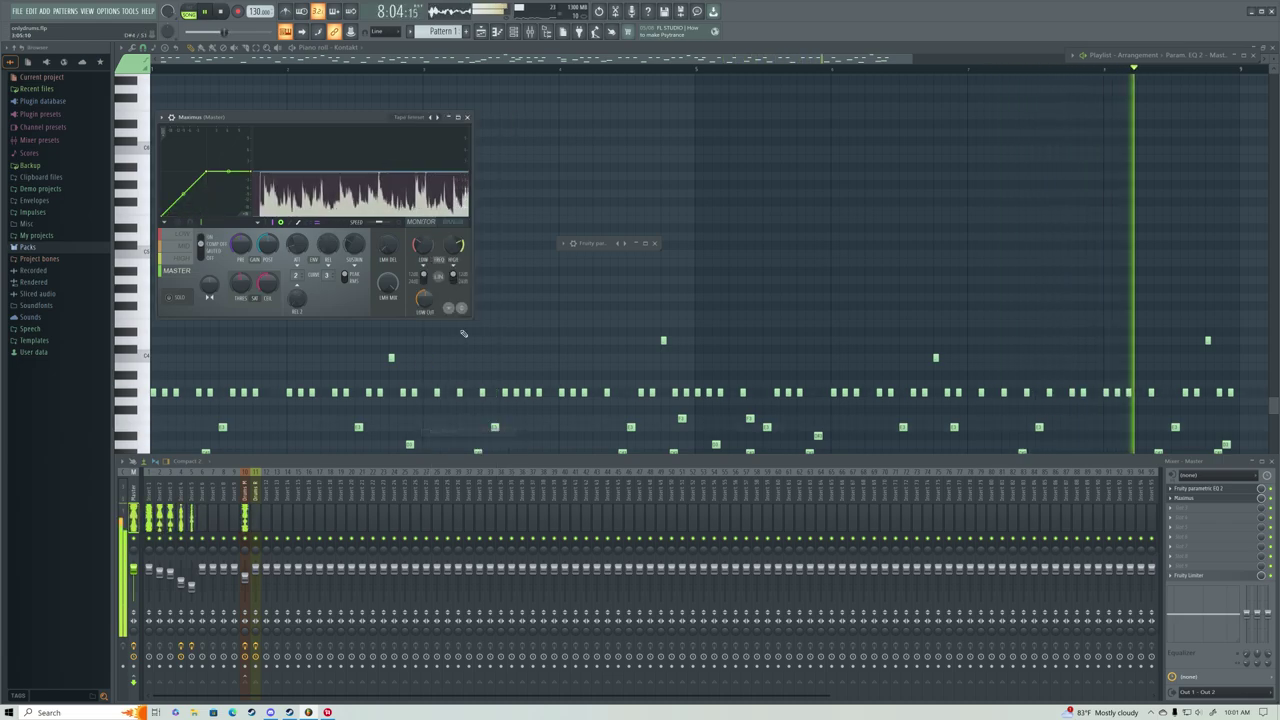
{"action": "left_click", "coordinate": [430, 118]}
{"action": "left_click", "coordinate": [430, 118]}
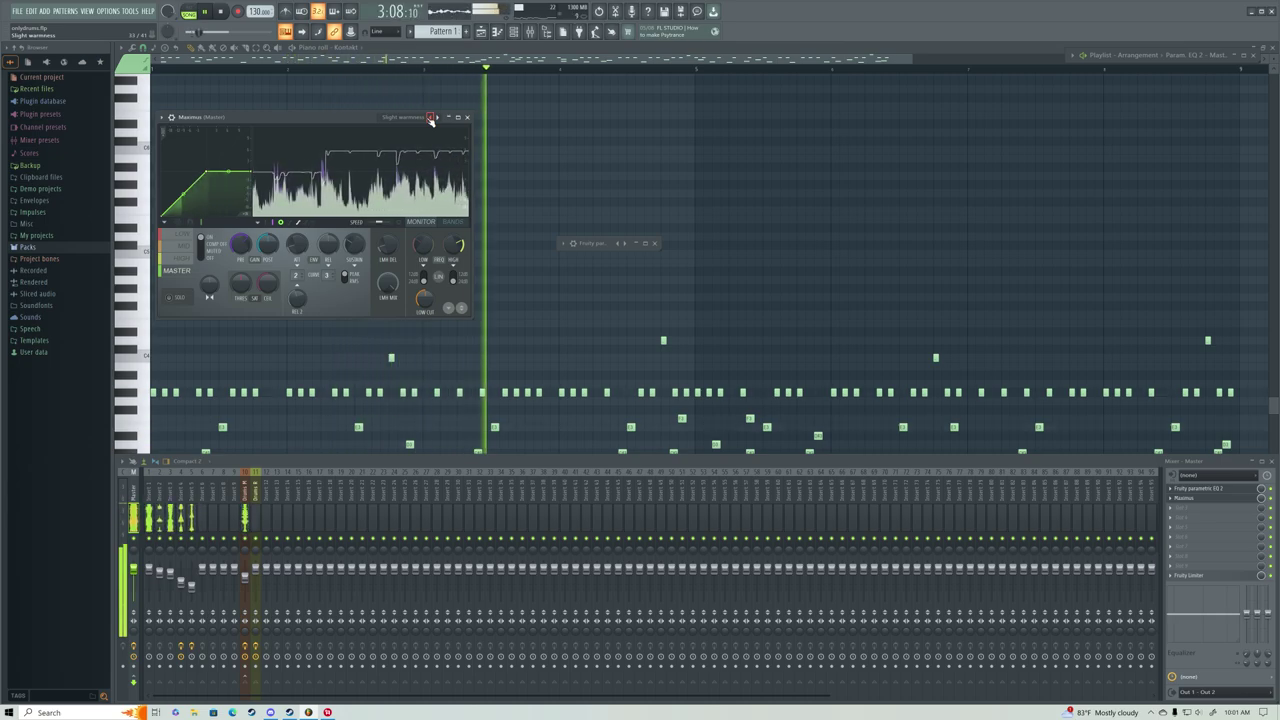
{"action": "left_click", "coordinate": [431, 117]}
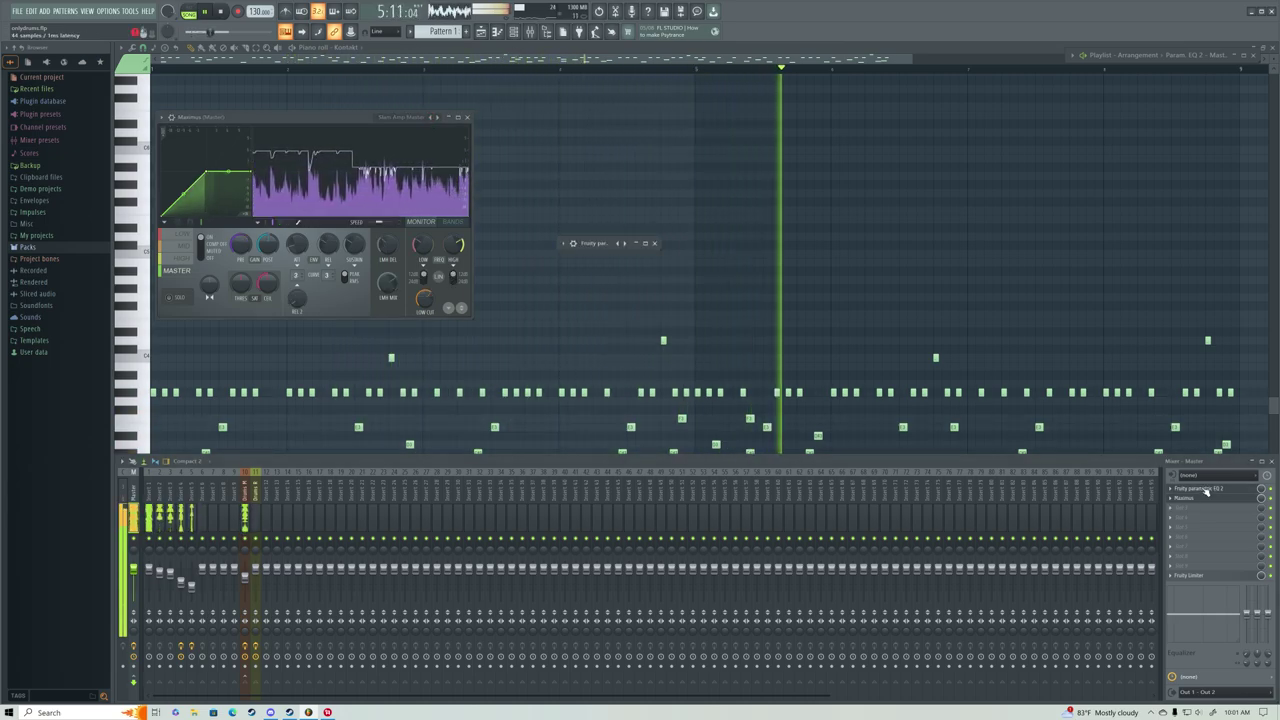
Close the parametric EQ window and reposition the EQ relative to Maximus in the master chain.
{"action": "left_click", "coordinate": [599, 244]}
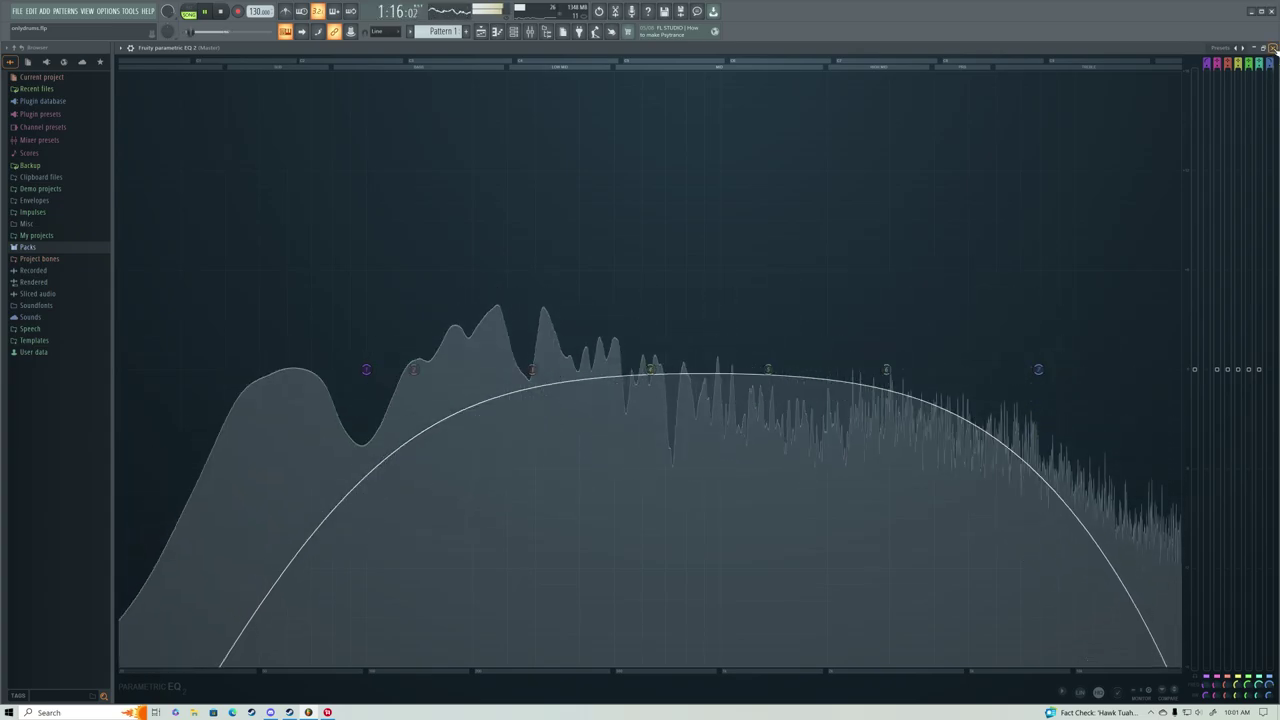
{"action": "left_click", "coordinate": [1273, 48]}
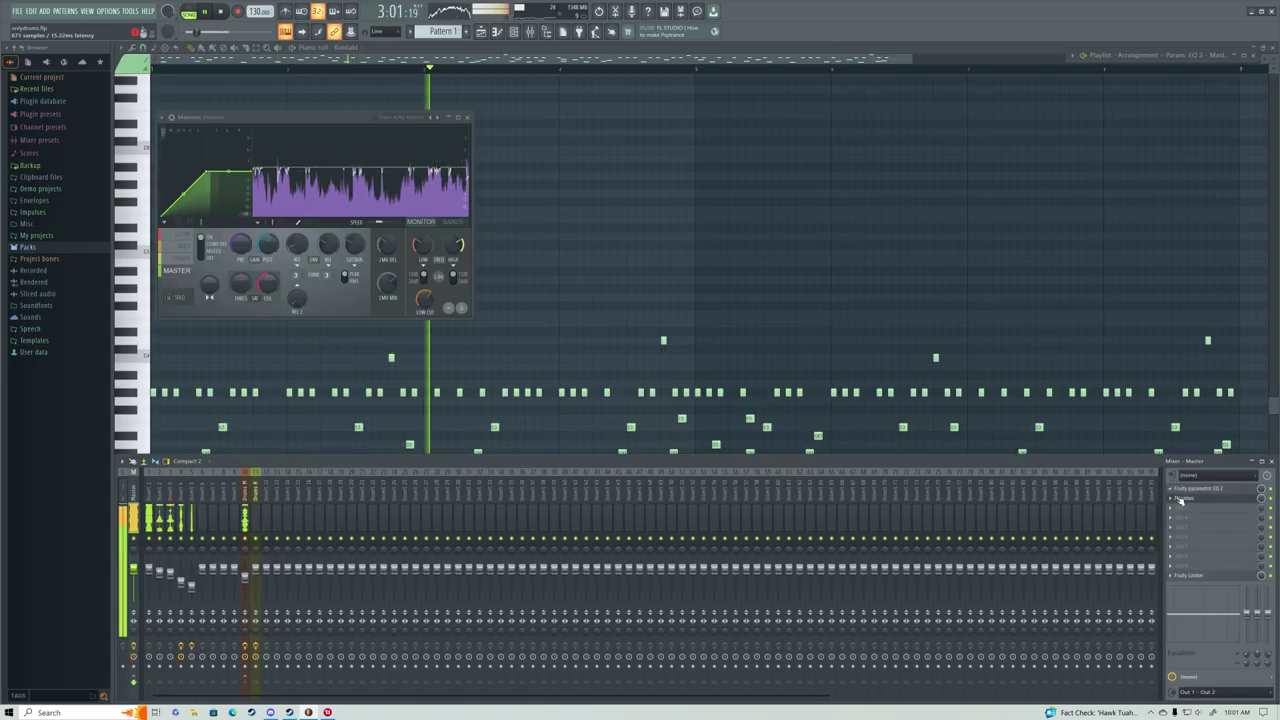
{"action": "left_click_drag", "start_coordinate": [1198, 489], "coordinate": [1198, 492]}
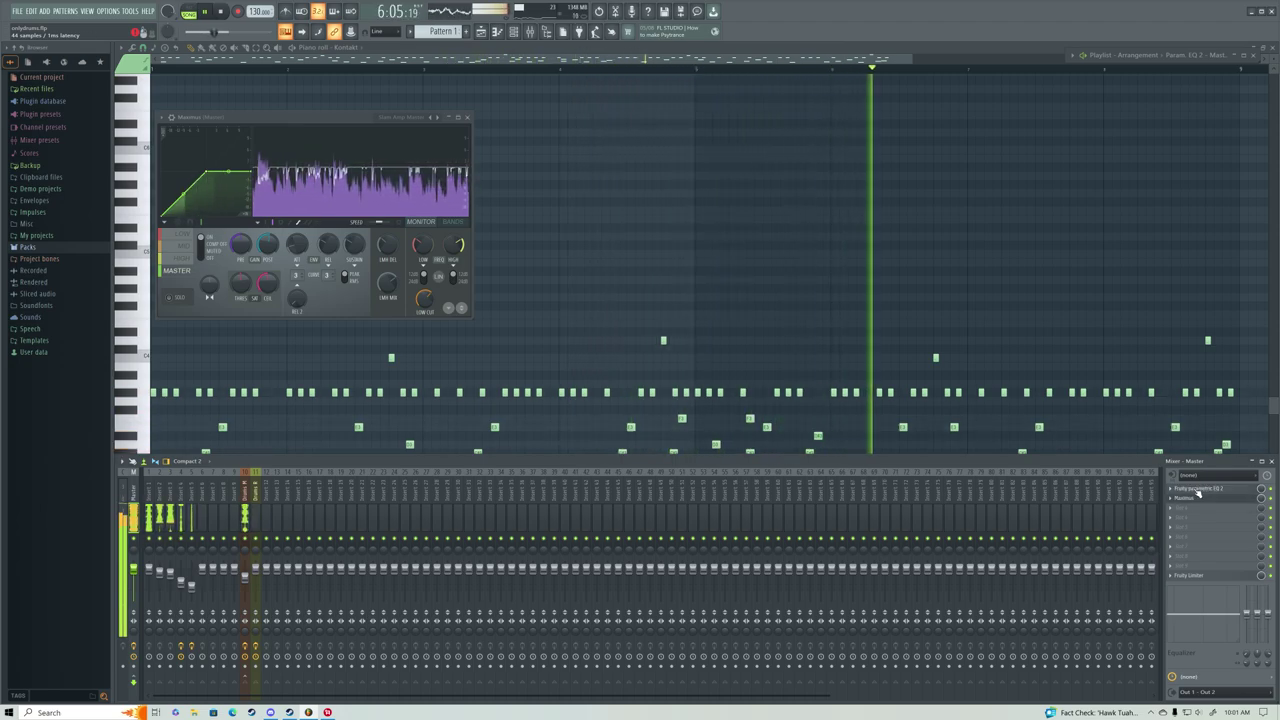
Stop playback and scroll the piano roll down to the lower drum notes.
{"action": "key", "text": "space"}
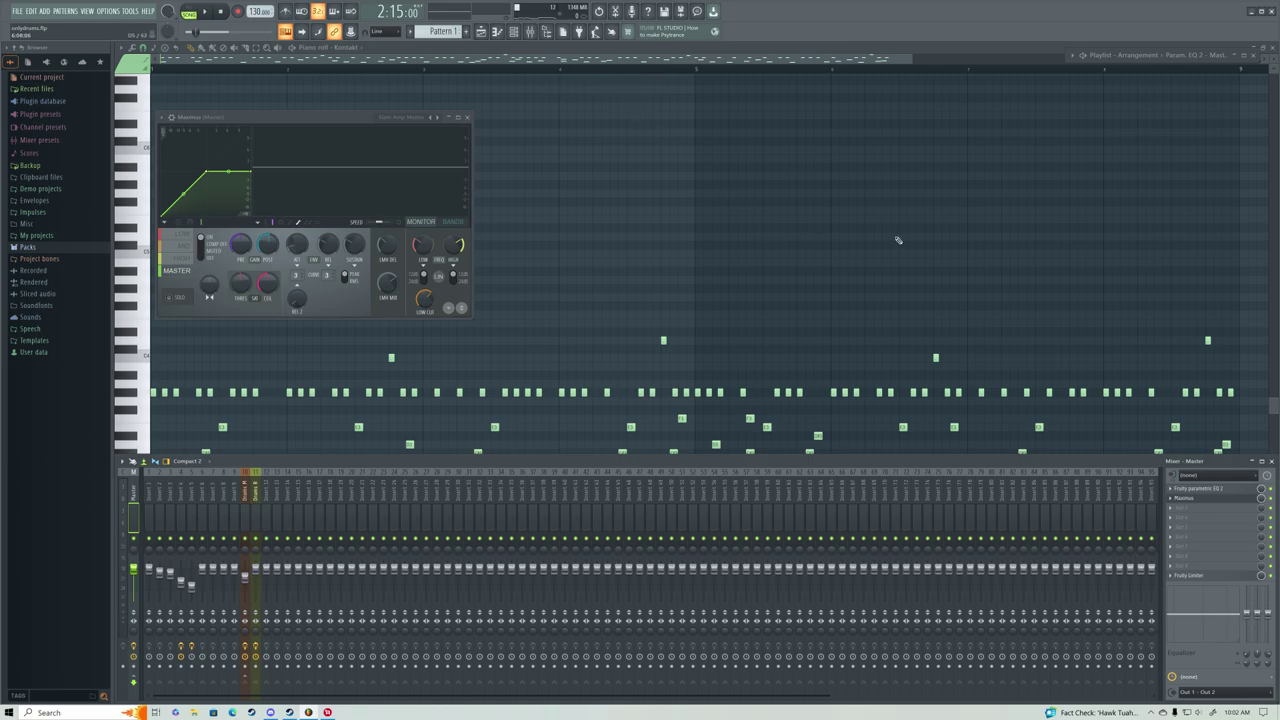
{"action": "scroll", "coordinate": [974, 262], "scroll_direction": "down", "scroll_amount": 3}
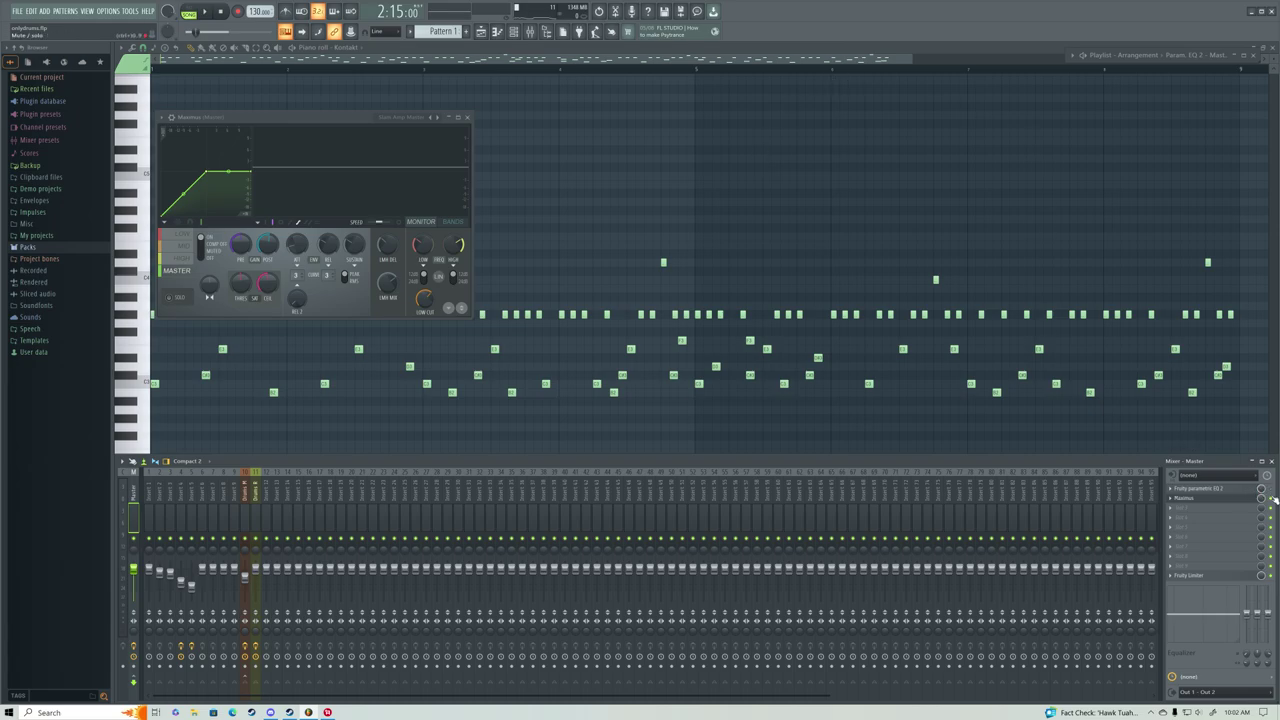
Play the drums and try Maximus presets Max loudness, Max loudness 2 and Punchy drums 5.
{"action": "key", "text": "space"}
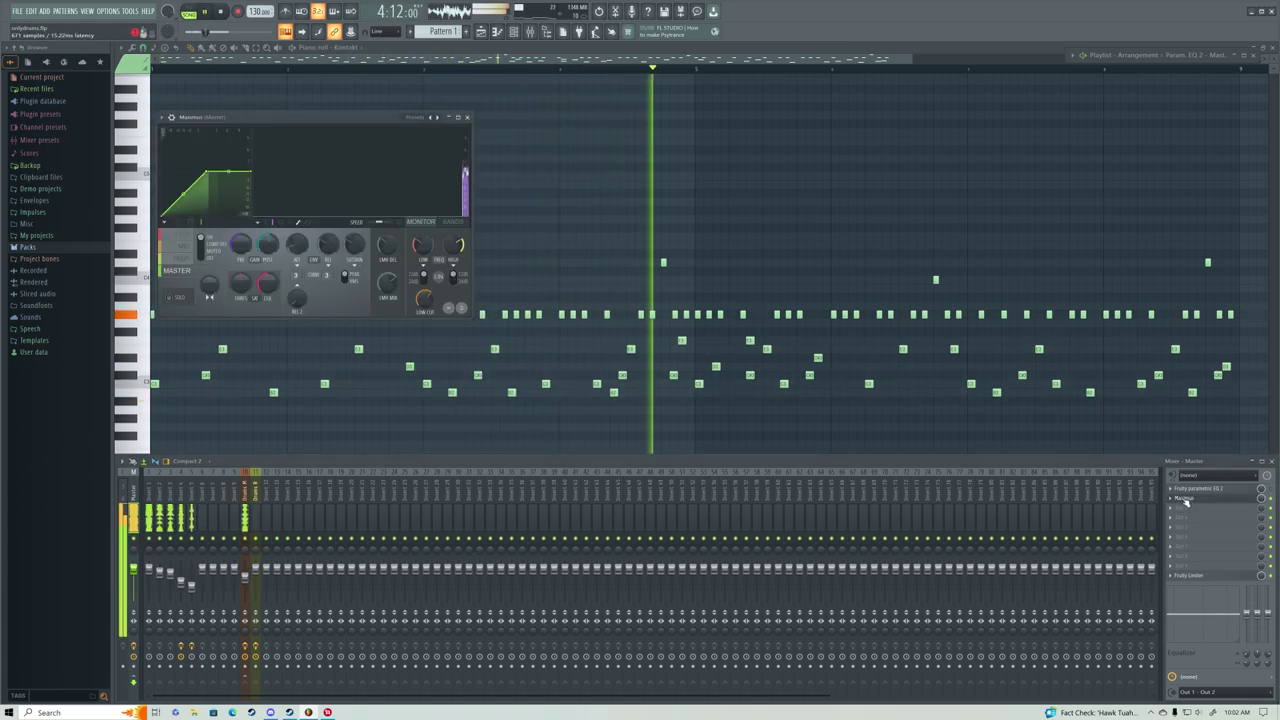
{"action": "left_click", "coordinate": [415, 118]}
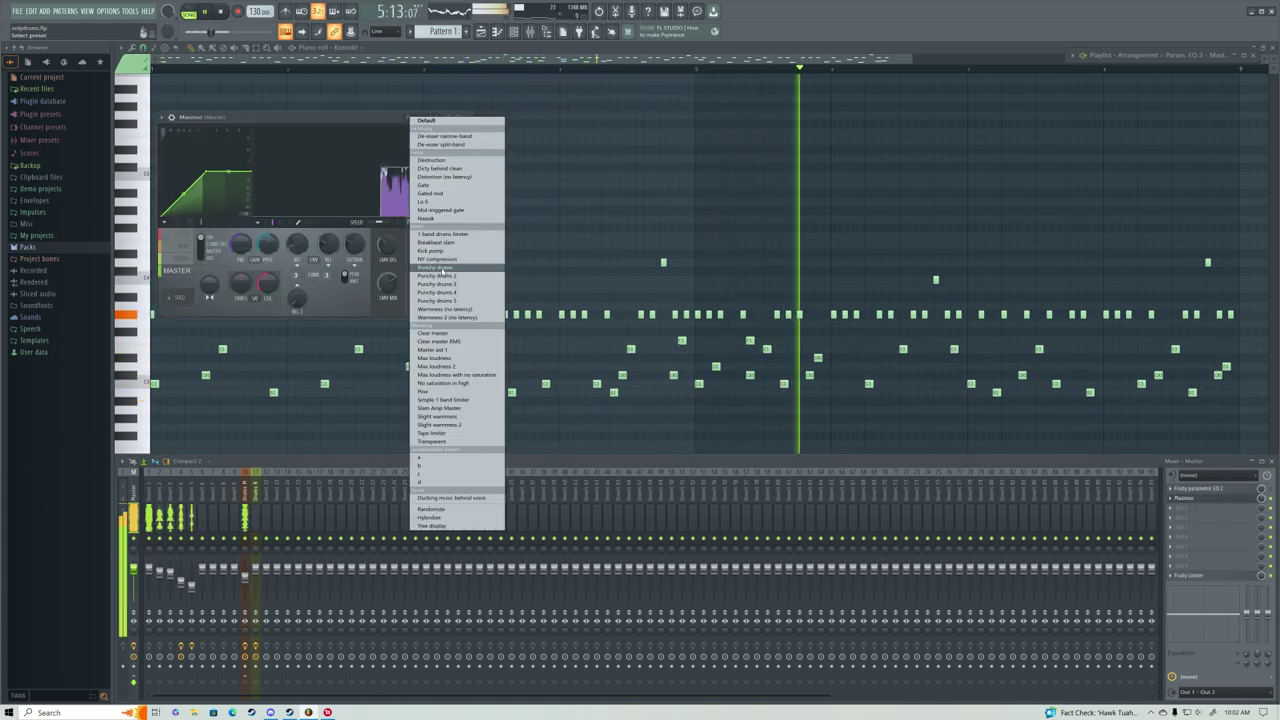
{"action": "left_click", "coordinate": [436, 358]}
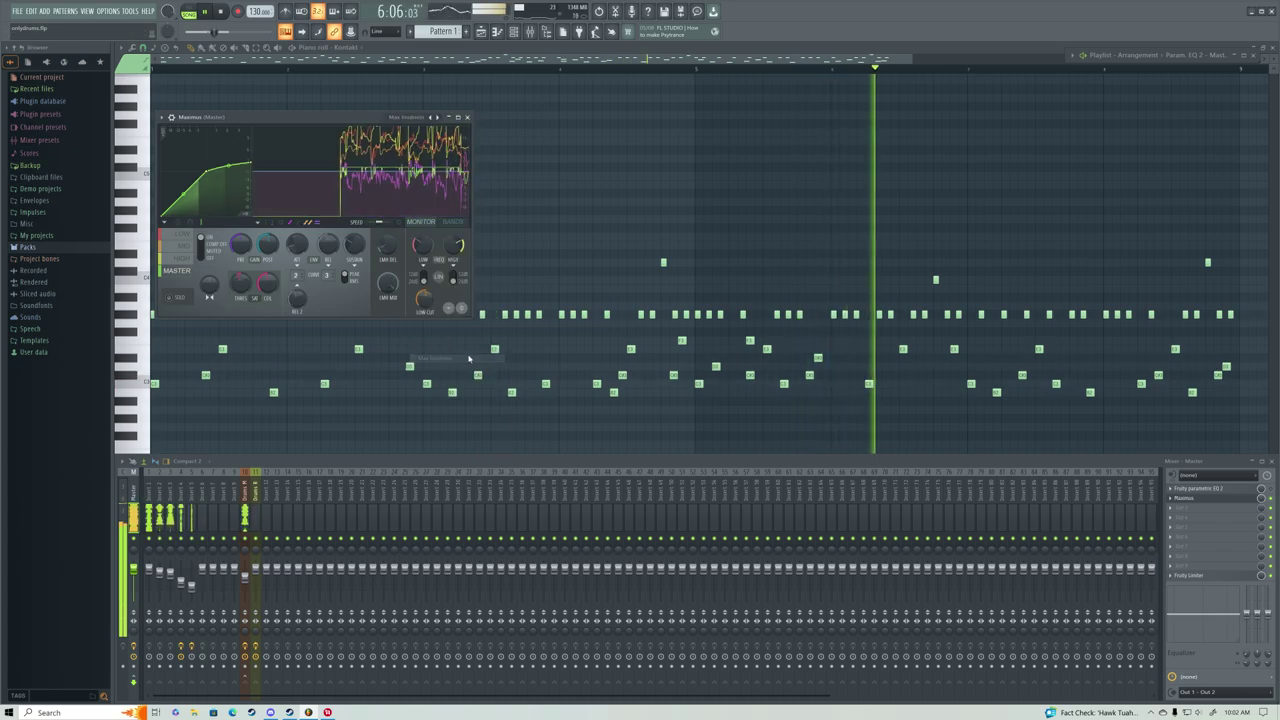
{"action": "left_click", "coordinate": [437, 118]}
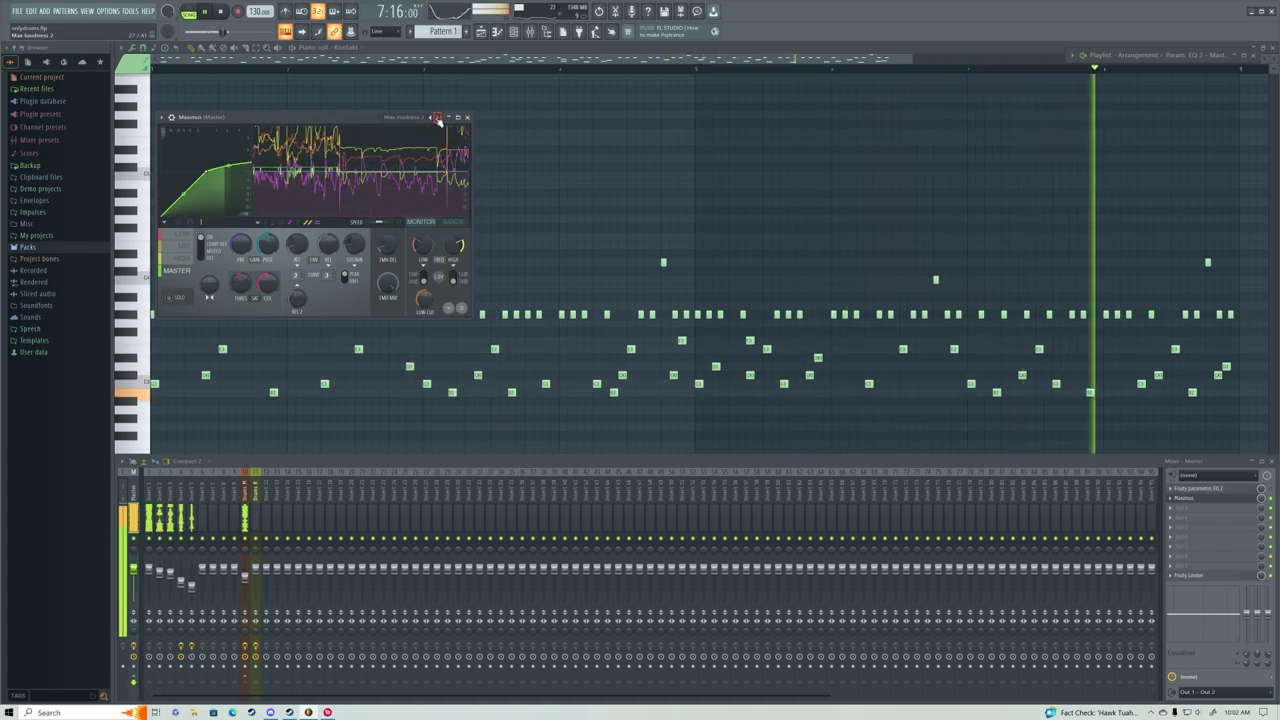
{"action": "left_click", "coordinate": [431, 118]}
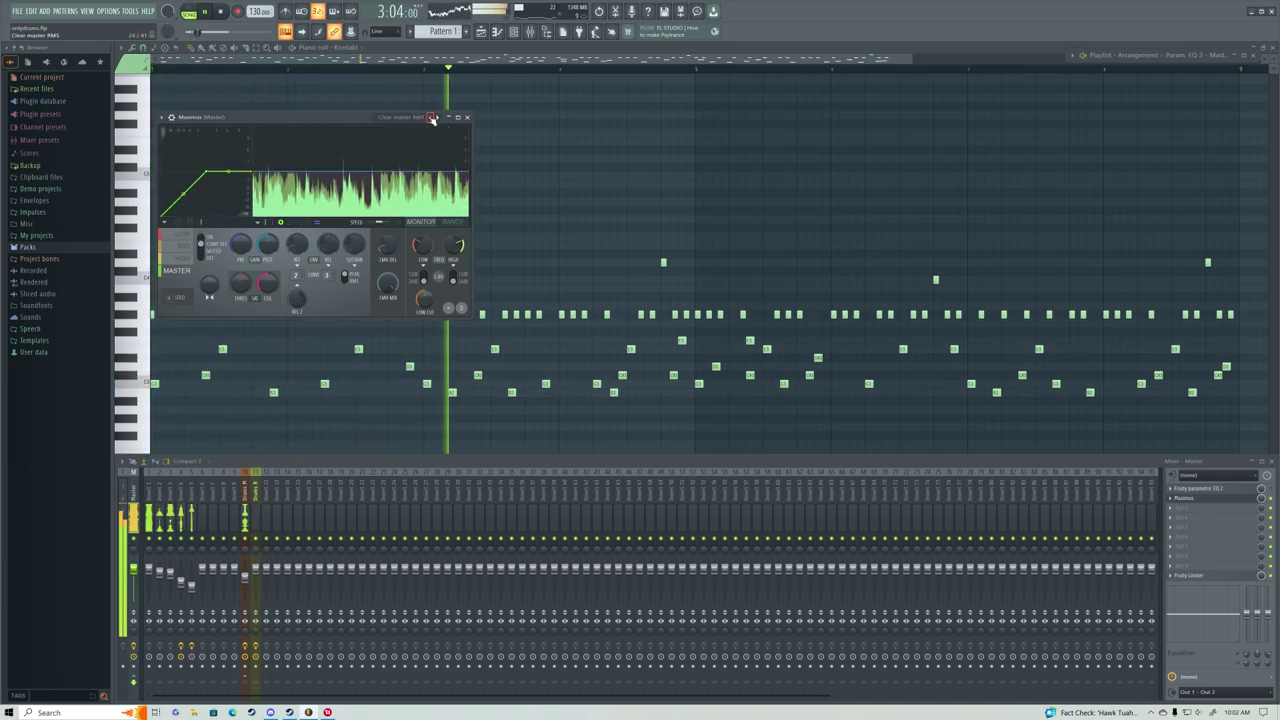
{"action": "left_click", "coordinate": [432, 118]}
{"action": "left_click", "coordinate": [424, 118]}
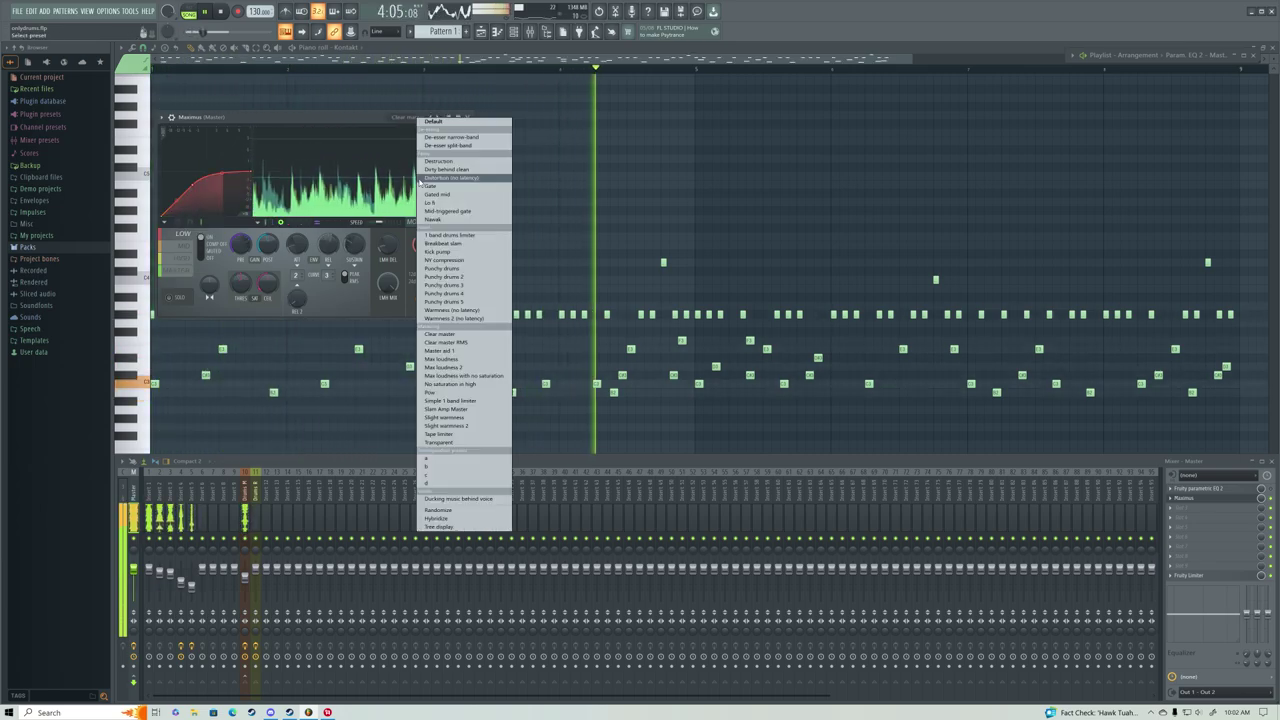
{"action": "left_click", "coordinate": [443, 301]}
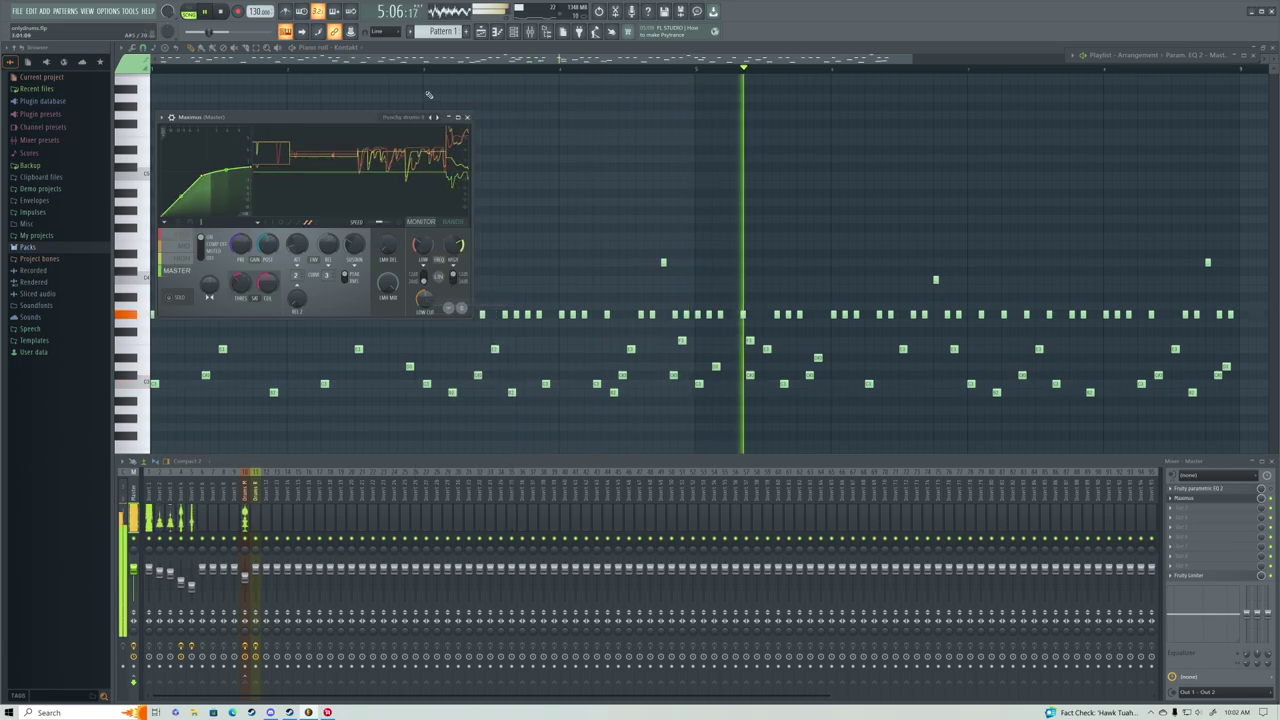
Replace Maximus in the master slot with Shadow Hills Mastering Compressor.
{"action": "left_click", "coordinate": [1185, 497]}
{"action": "mouse_move", "coordinate": [1190, 497]}
{"action": "left_click", "coordinate": [1016, 524]}
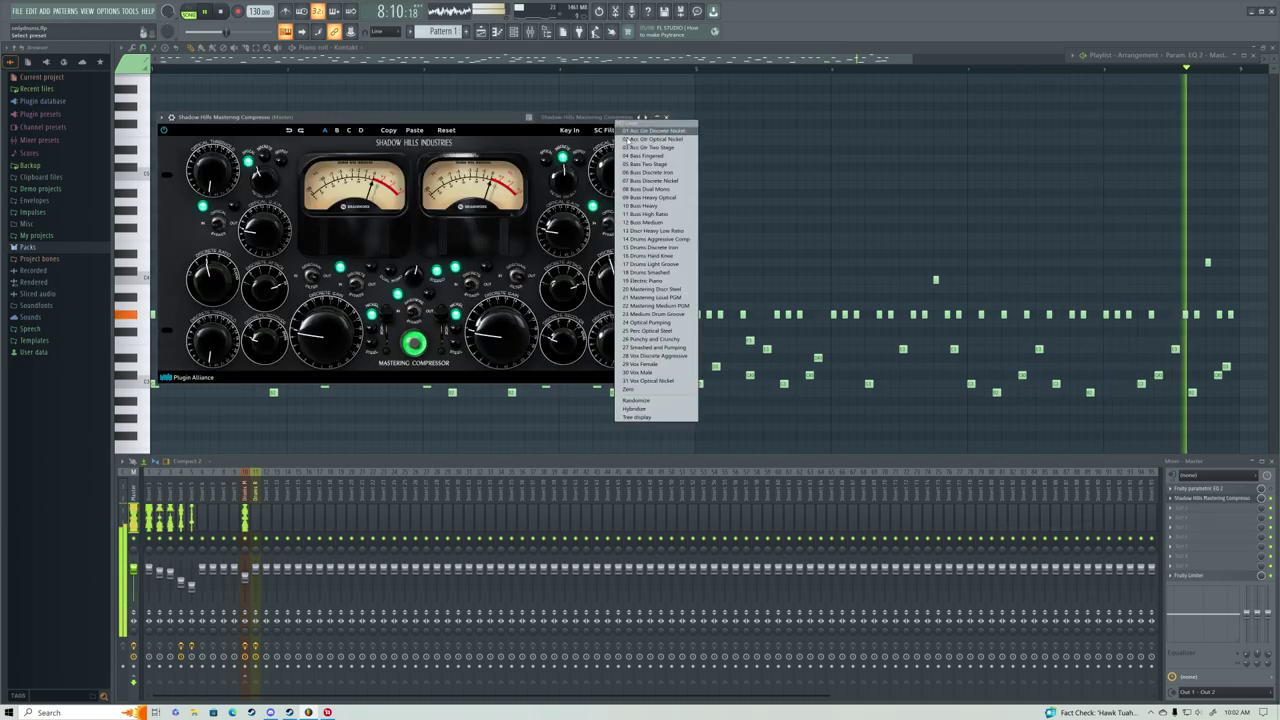
Try Shadow Hills presets such as 24 Optical Pumping, ending on 31 Vox Optical Nickel.
{"action": "left_click", "coordinate": [585, 118]}
{"action": "left_click", "coordinate": [645, 320]}
{"action": "left_click", "coordinate": [612, 118]}
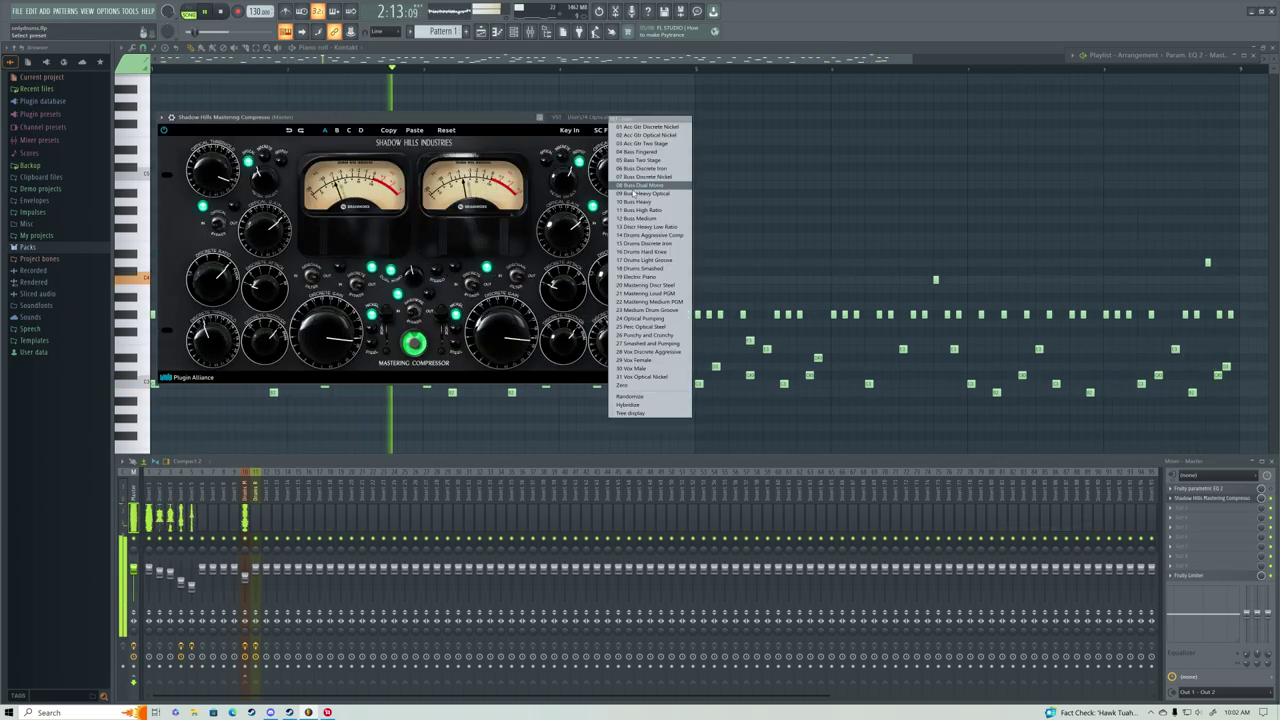
{"action": "left_click", "coordinate": [645, 245]}
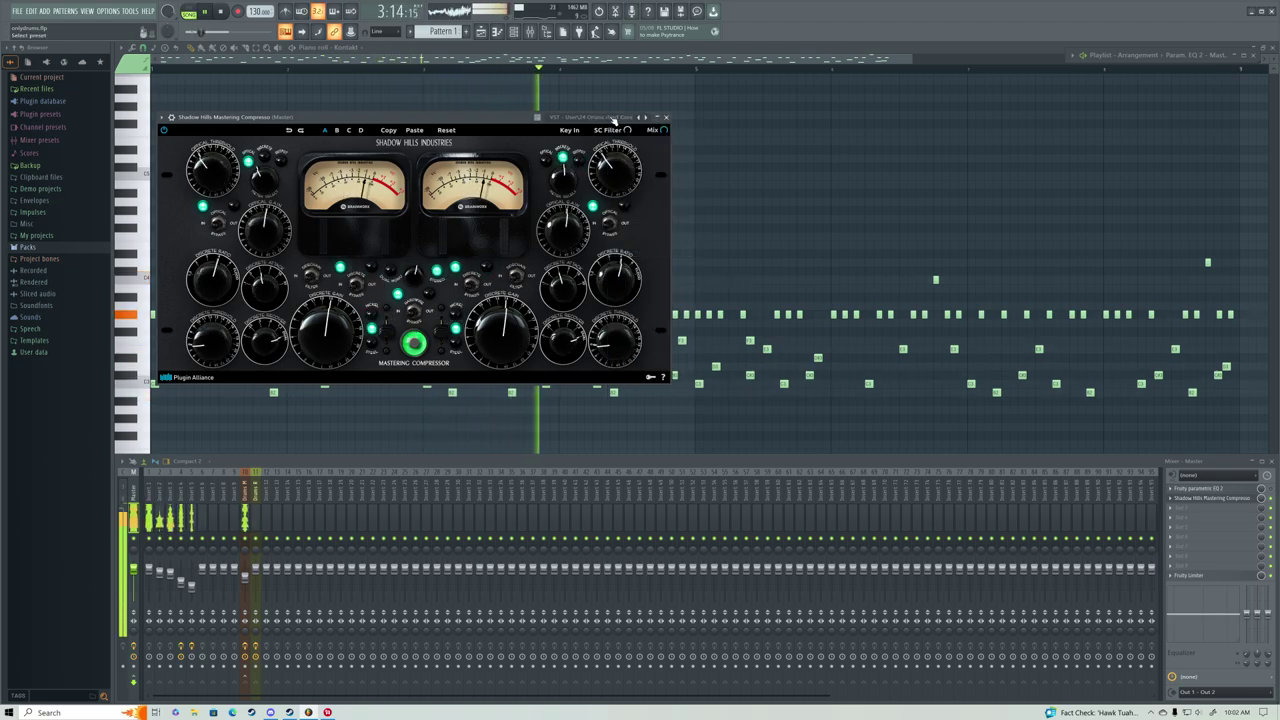
{"action": "left_click", "coordinate": [603, 119]}
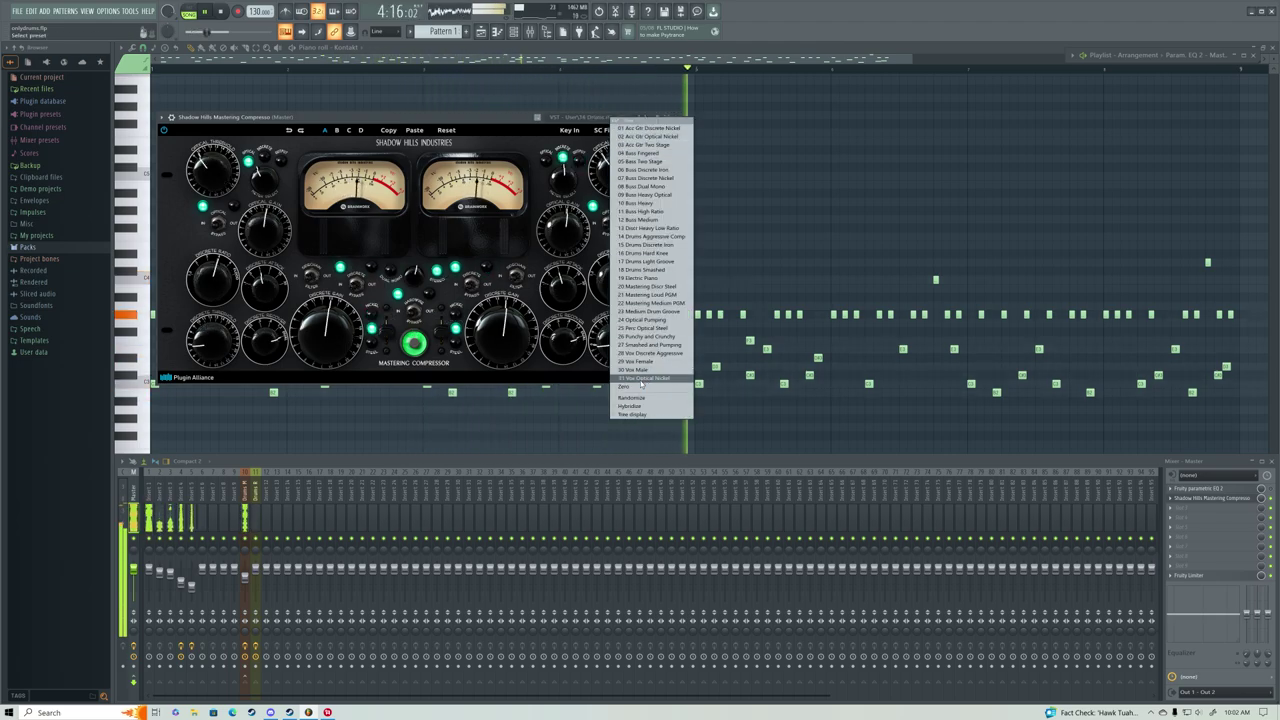
{"action": "left_click", "coordinate": [643, 379]}
Replace the Shadow Hills compressor in FX slot 2 with Black Box Analog Design HG-2.
{"action": "right_click", "coordinate": [1181, 499]}
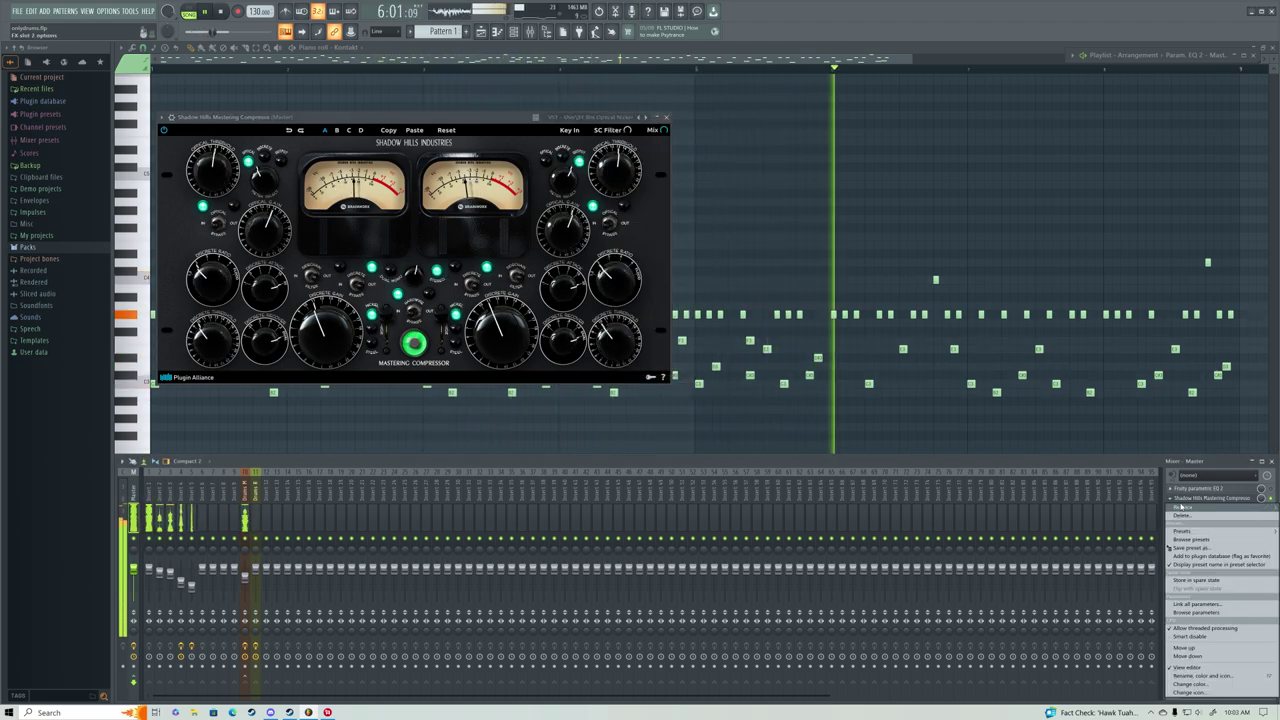
{"action": "mouse_move", "coordinate": [1181, 507]}
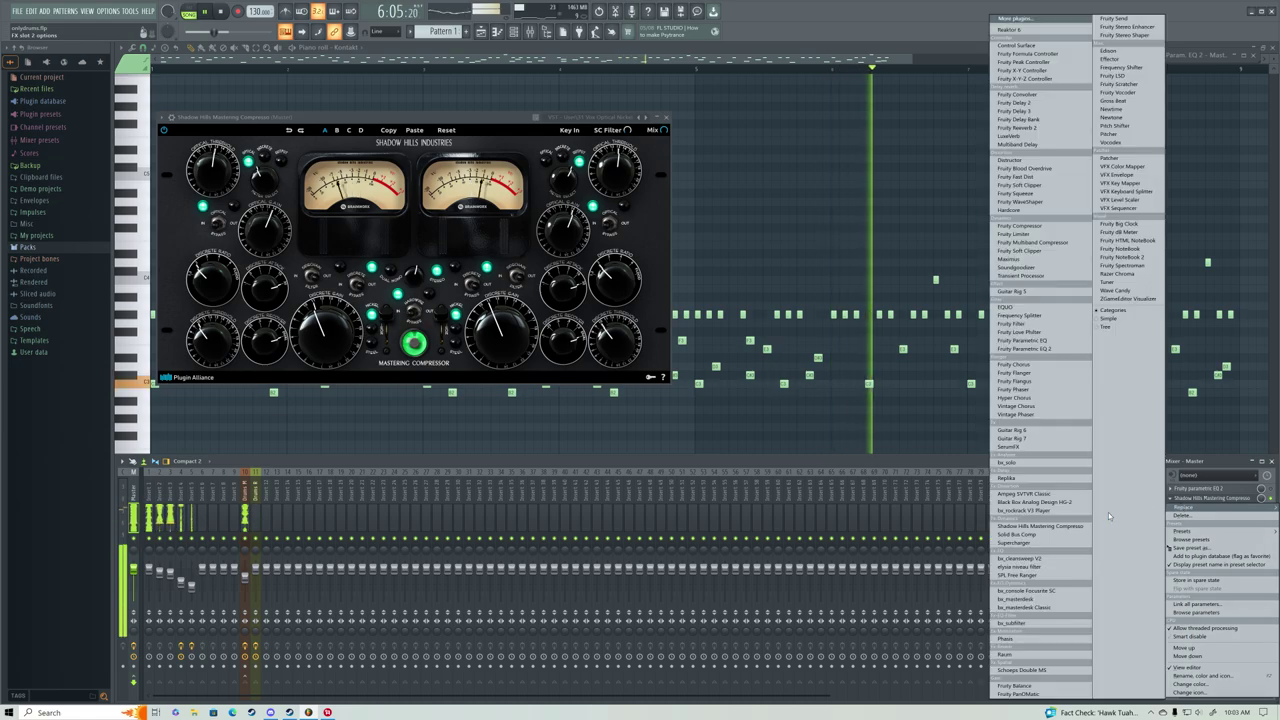
{"action": "left_click", "coordinate": [1018, 503]}
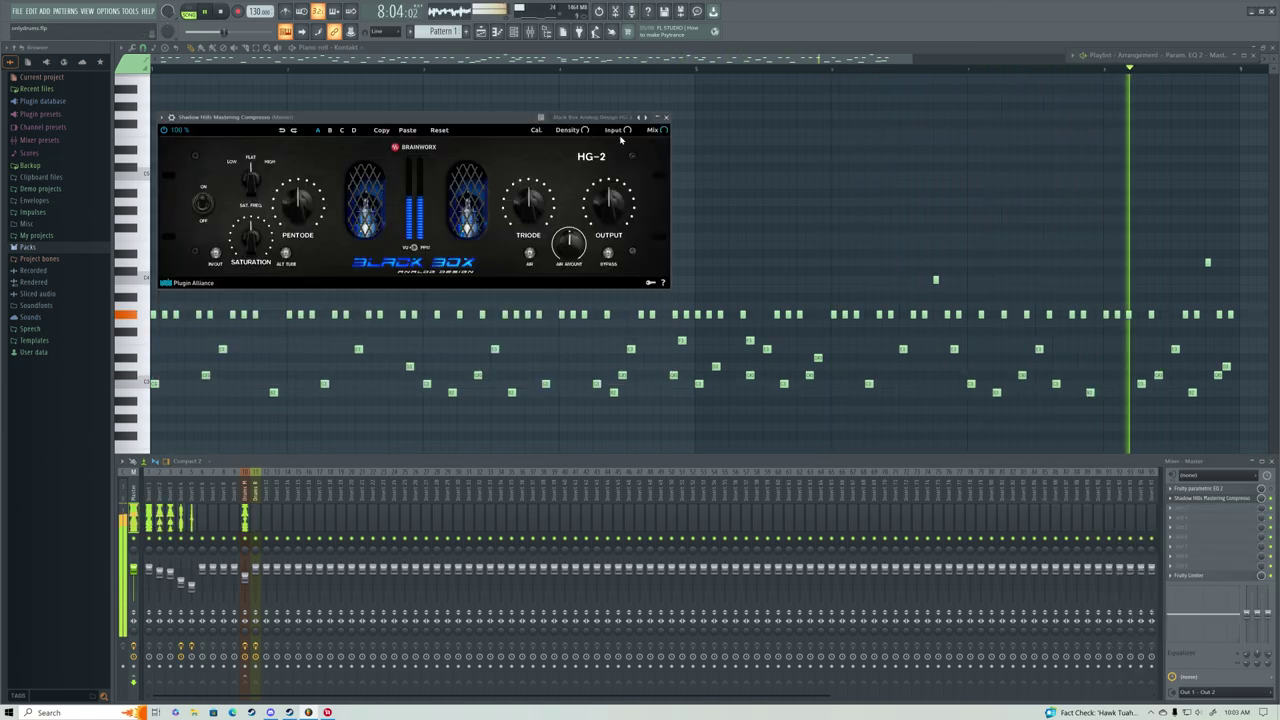
Try 19 Mix Bus 3, then load the HG-2 preset 27 Synth SMASH and raise Triode to 92%.
{"action": "left_click", "coordinate": [608, 119]}
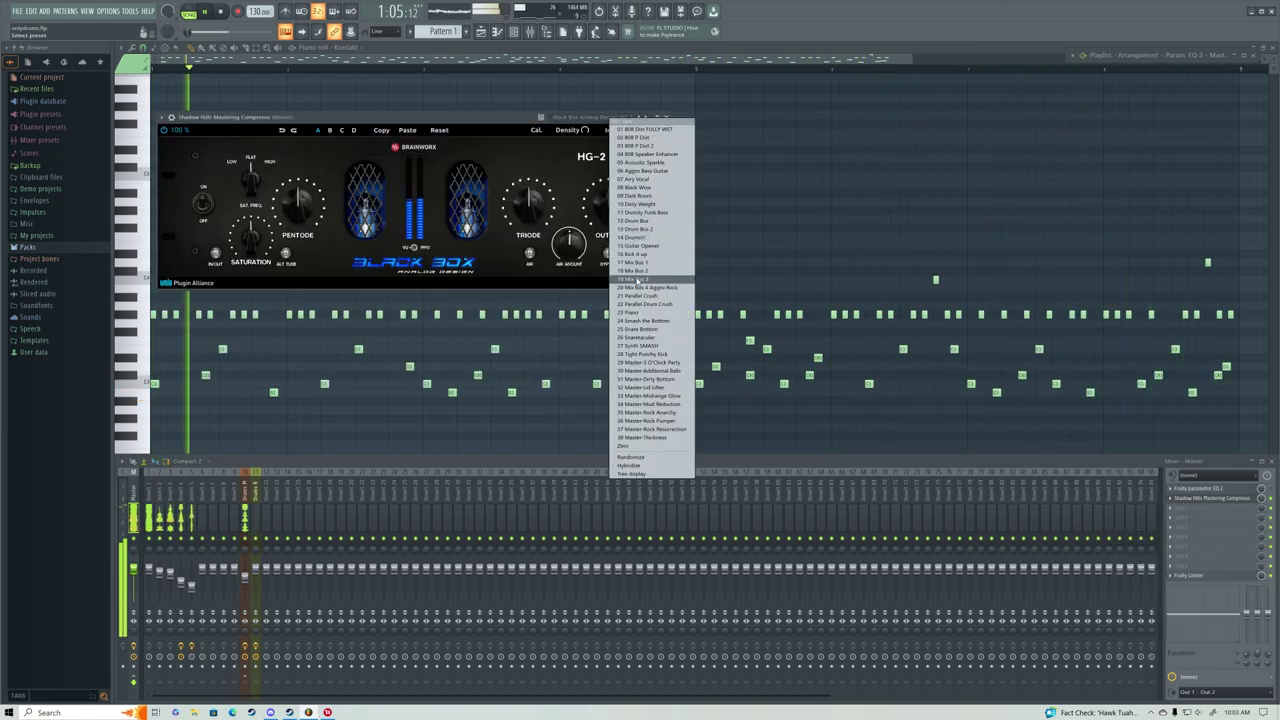
{"action": "left_click", "coordinate": [636, 279]}
{"action": "left_click", "coordinate": [617, 119]}
{"action": "left_click", "coordinate": [630, 200]}
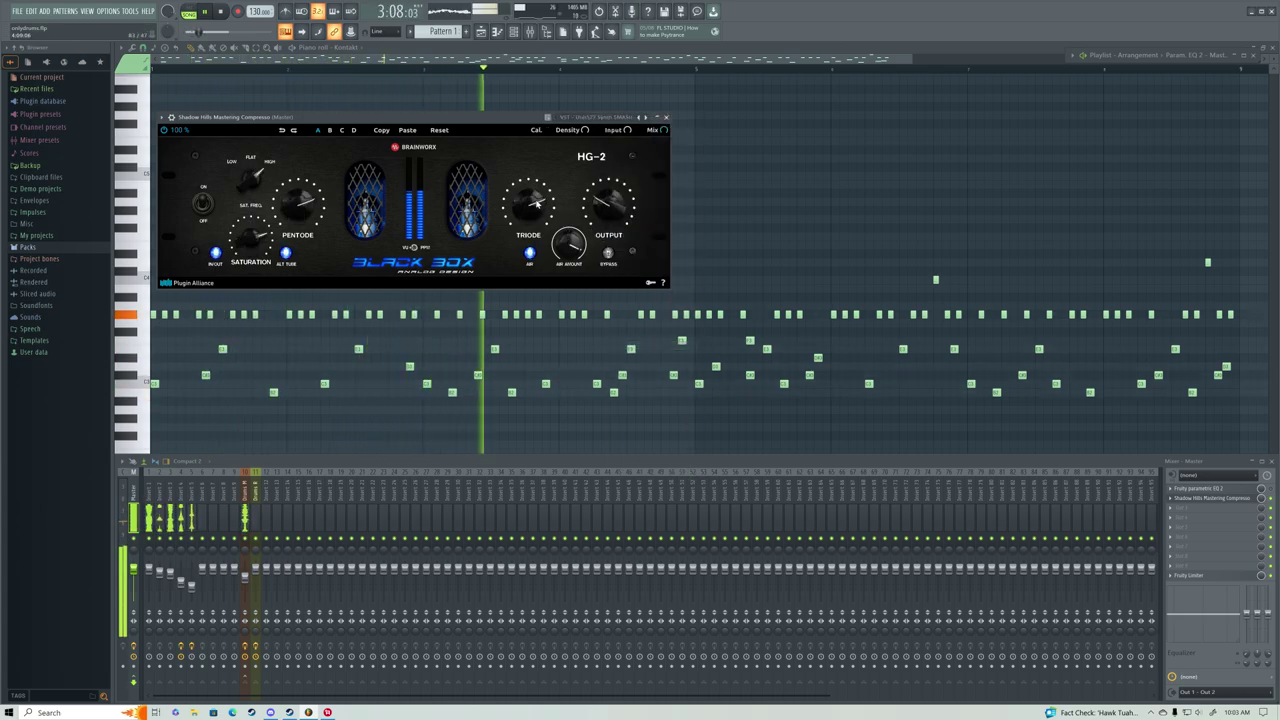
{"action": "left_click_drag", "start_coordinate": [534, 188], "coordinate": [533, 165]}
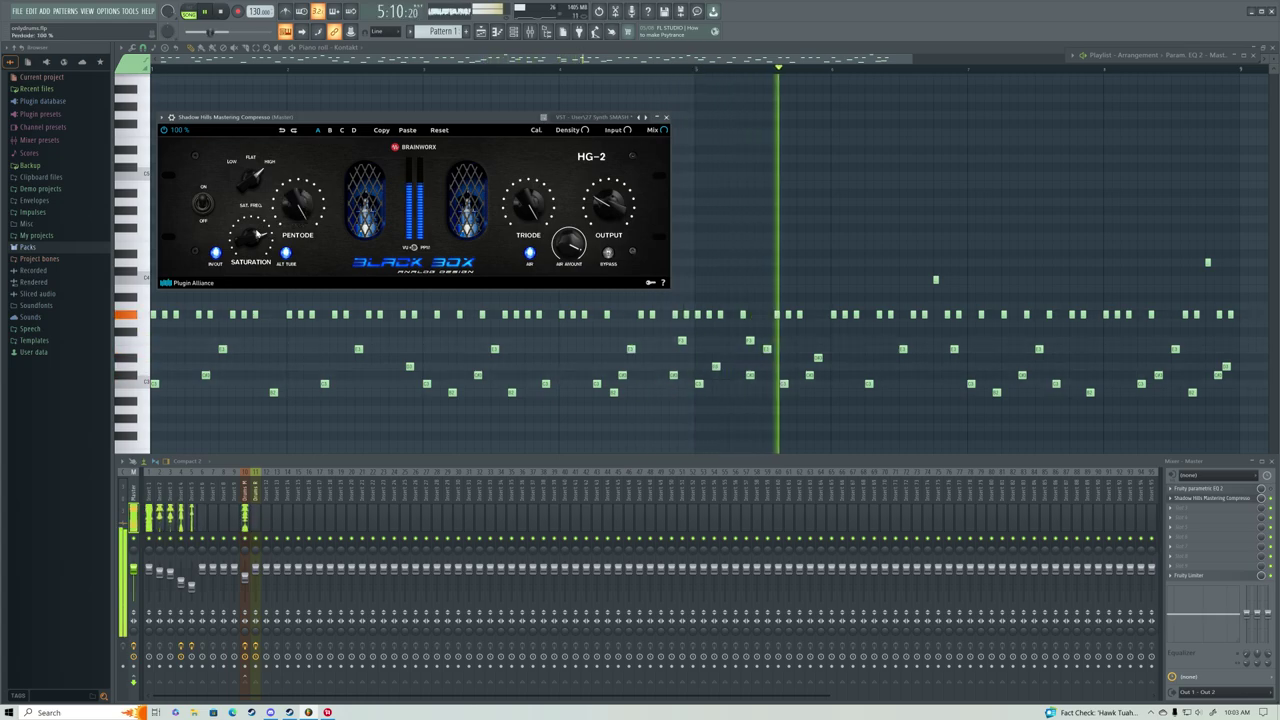
With the drums playing, lower the HG-2 Output to about 33%.
{"action": "left_click", "coordinate": [254, 233]}
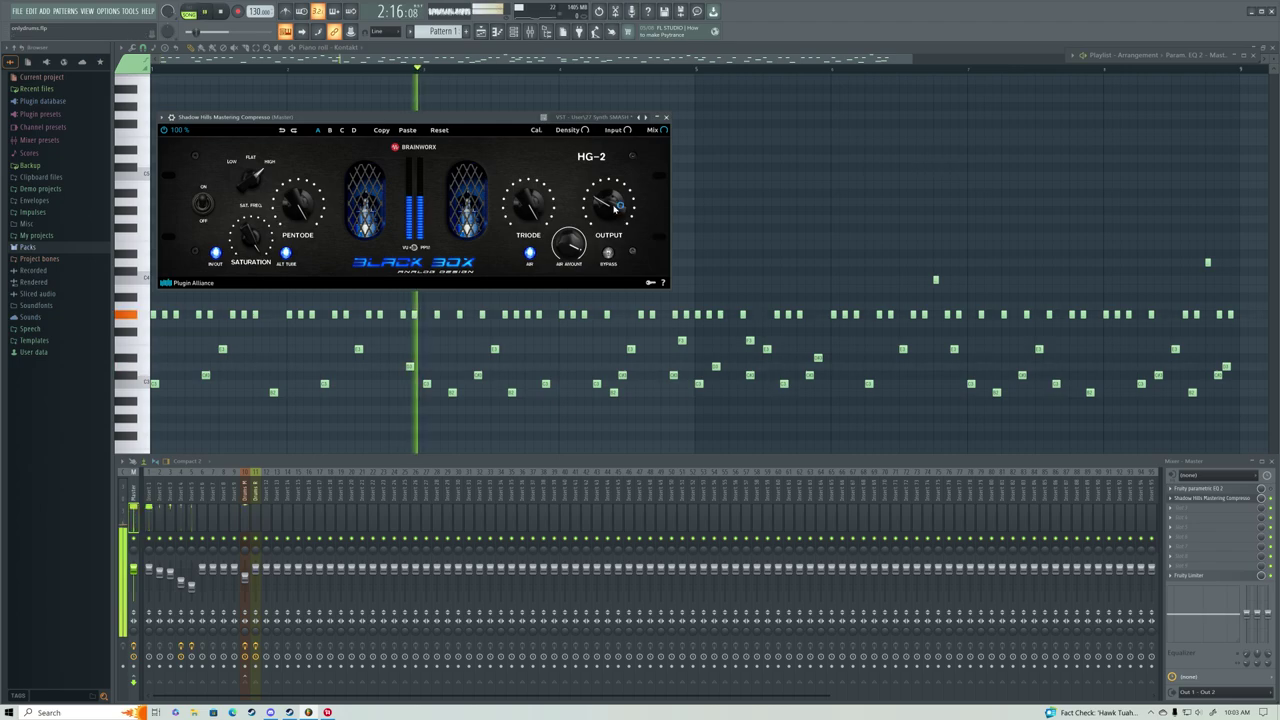
{"action": "left_click_drag", "start_coordinate": [617, 200], "coordinate": [614, 203]}
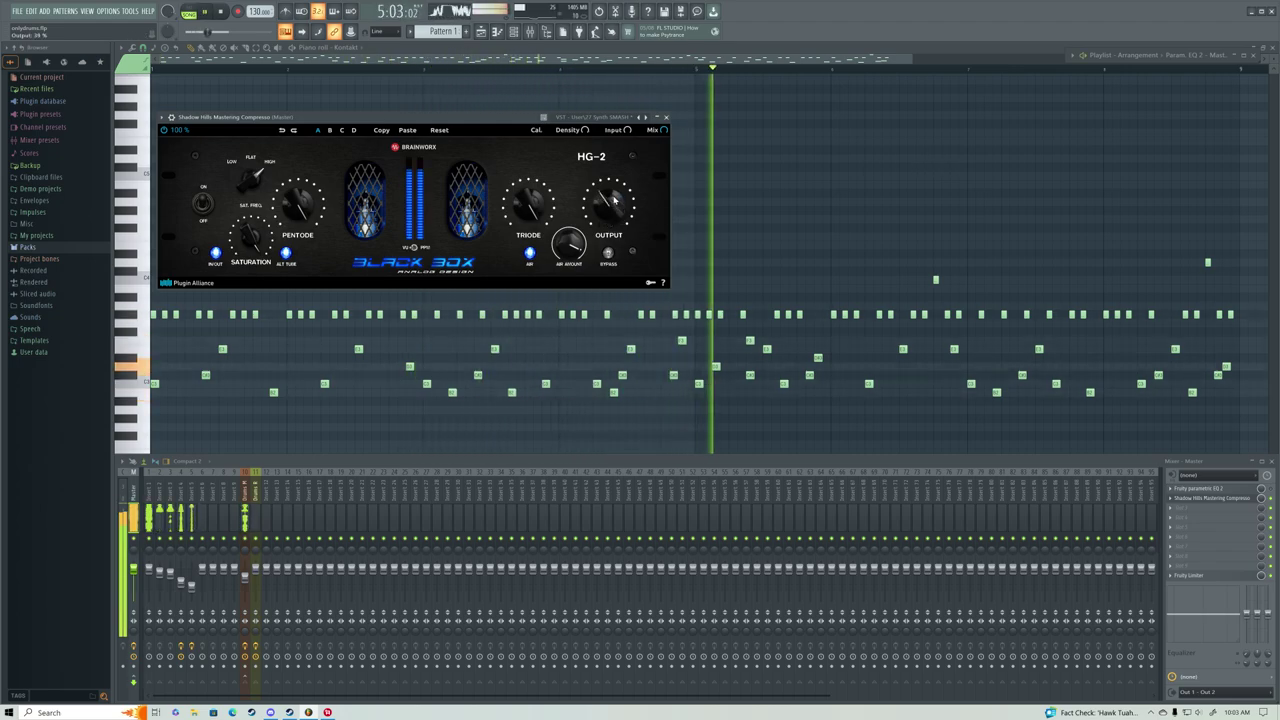
{"action": "left_click_drag", "start_coordinate": [614, 203], "coordinate": [614, 204]}
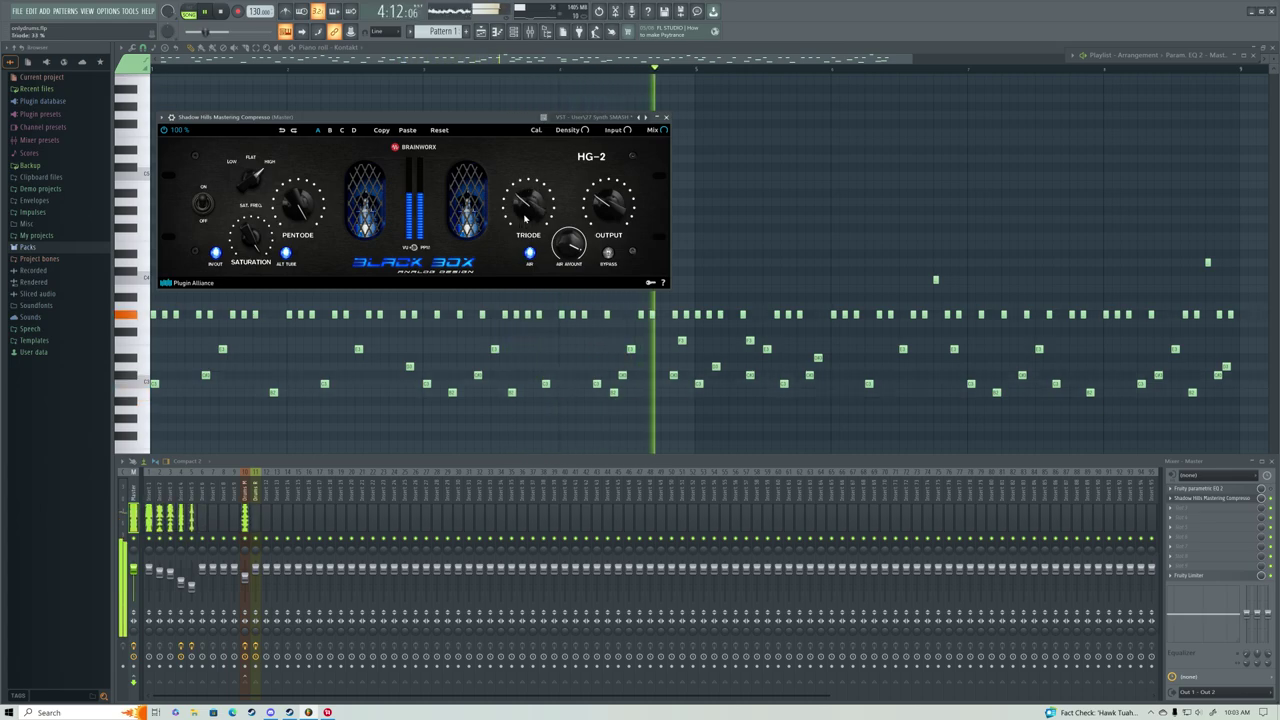
{"action": "scroll", "coordinate": [530, 216], "scroll_direction": "up", "scroll_amount": 5}
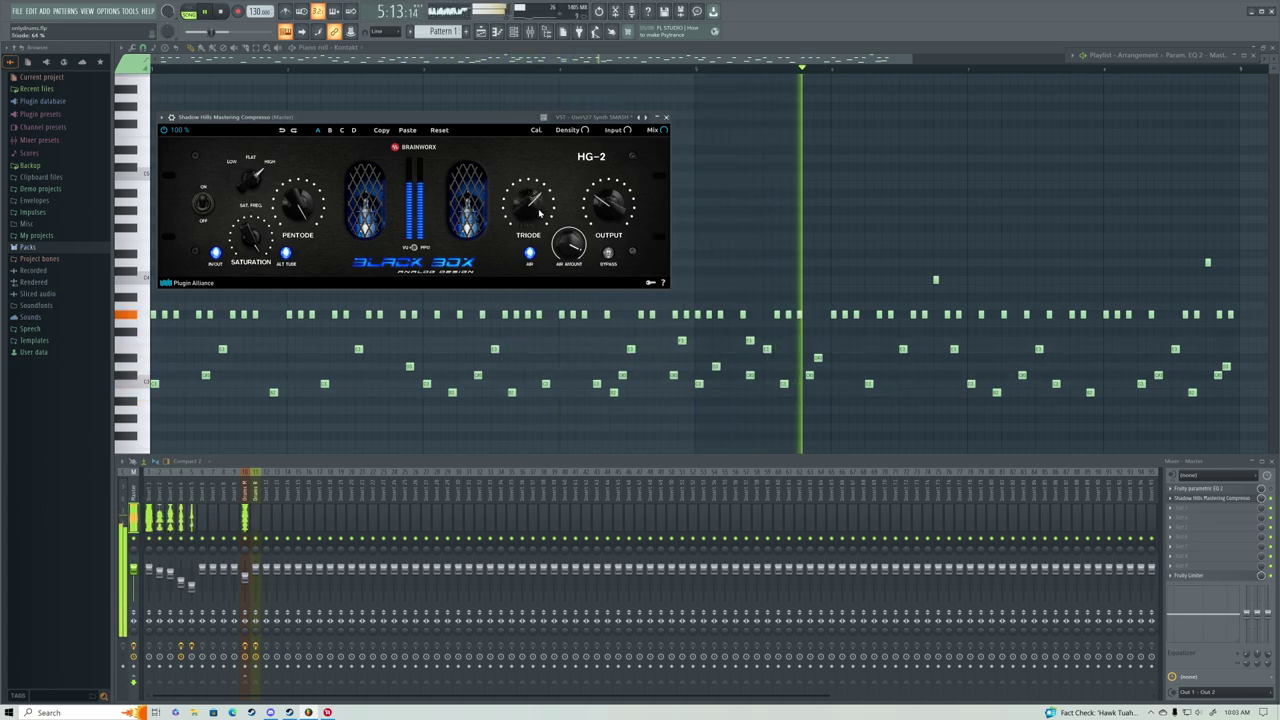
{"action": "scroll", "coordinate": [569, 244], "scroll_direction": "up", "scroll_amount": 1}
{"action": "scroll", "coordinate": [533, 208], "scroll_direction": "up", "scroll_amount": 1}
{"action": "scroll", "coordinate": [305, 222], "scroll_direction": "up", "scroll_amount": 1}
Set HG-2 Pentode to about 71%, Saturation to 60%, Output to 38% and Air to 34%.
{"action": "mouse_move", "coordinate": [305, 222]}
{"action": "left_mouse_down"}
{"action": "mouse_move", "coordinate": [300, 234]}
{"action": "mouse_move", "coordinate": [294, 207]}
{"action": "left_mouse_up"}
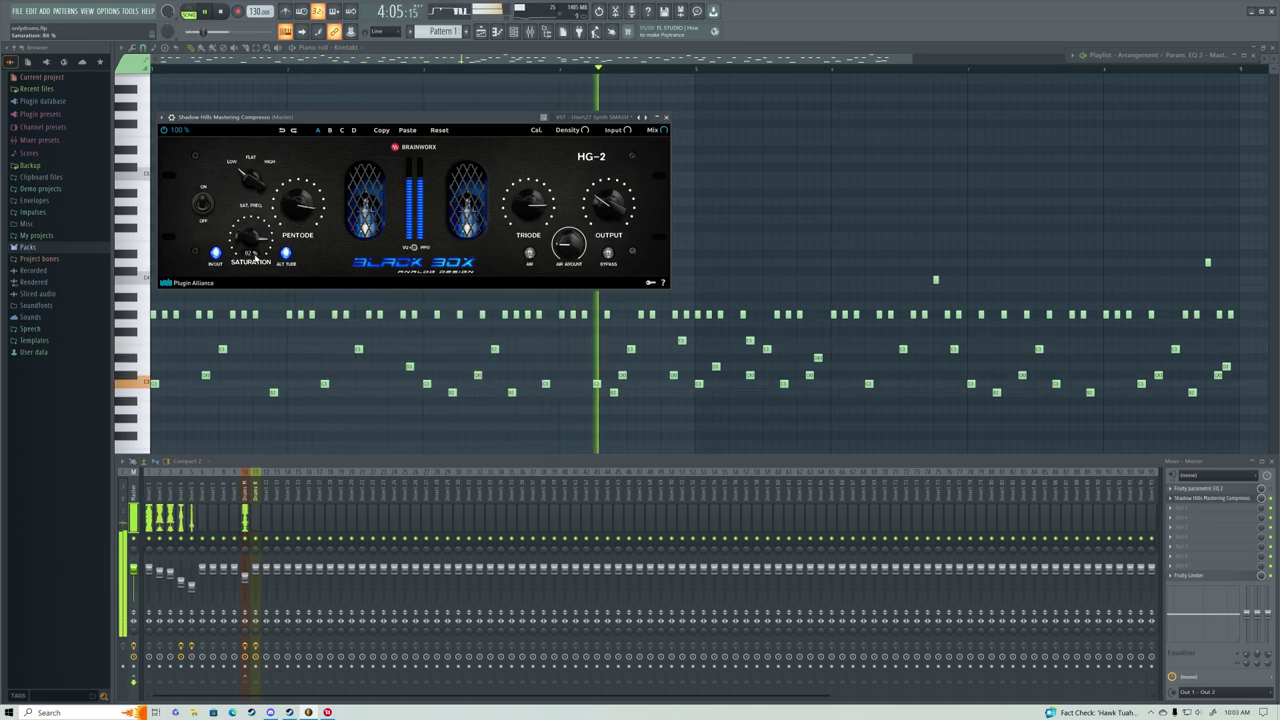
{"action": "left_click_drag", "start_coordinate": [255, 257], "coordinate": [251, 271]}
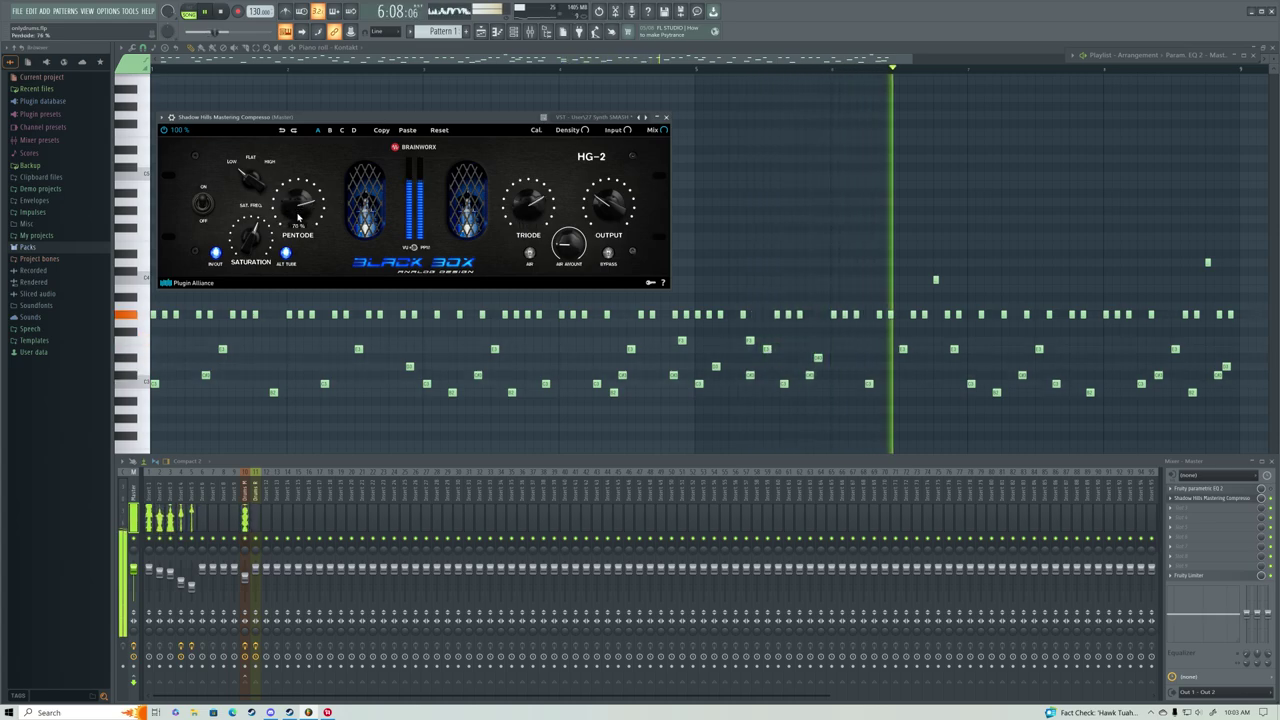
{"action": "left_click_drag", "start_coordinate": [297, 204], "coordinate": [297, 219]}
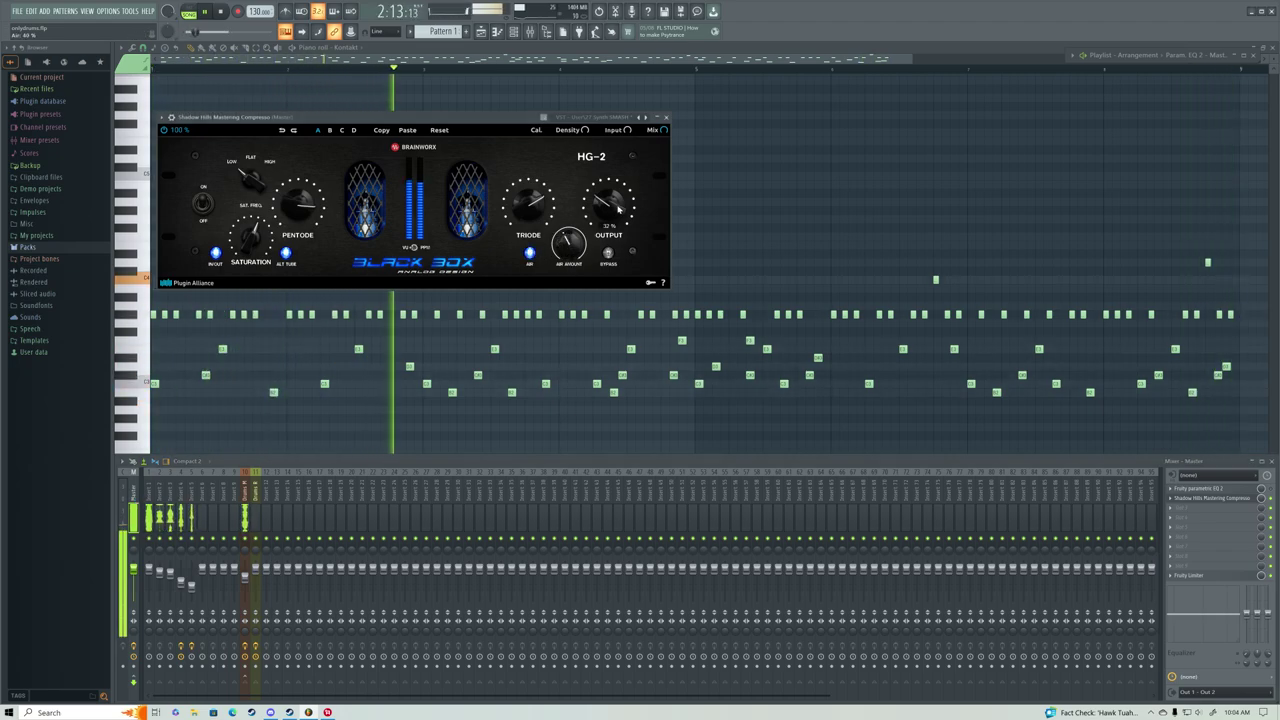
{"action": "left_click_drag", "start_coordinate": [618, 207], "coordinate": [614, 216]}
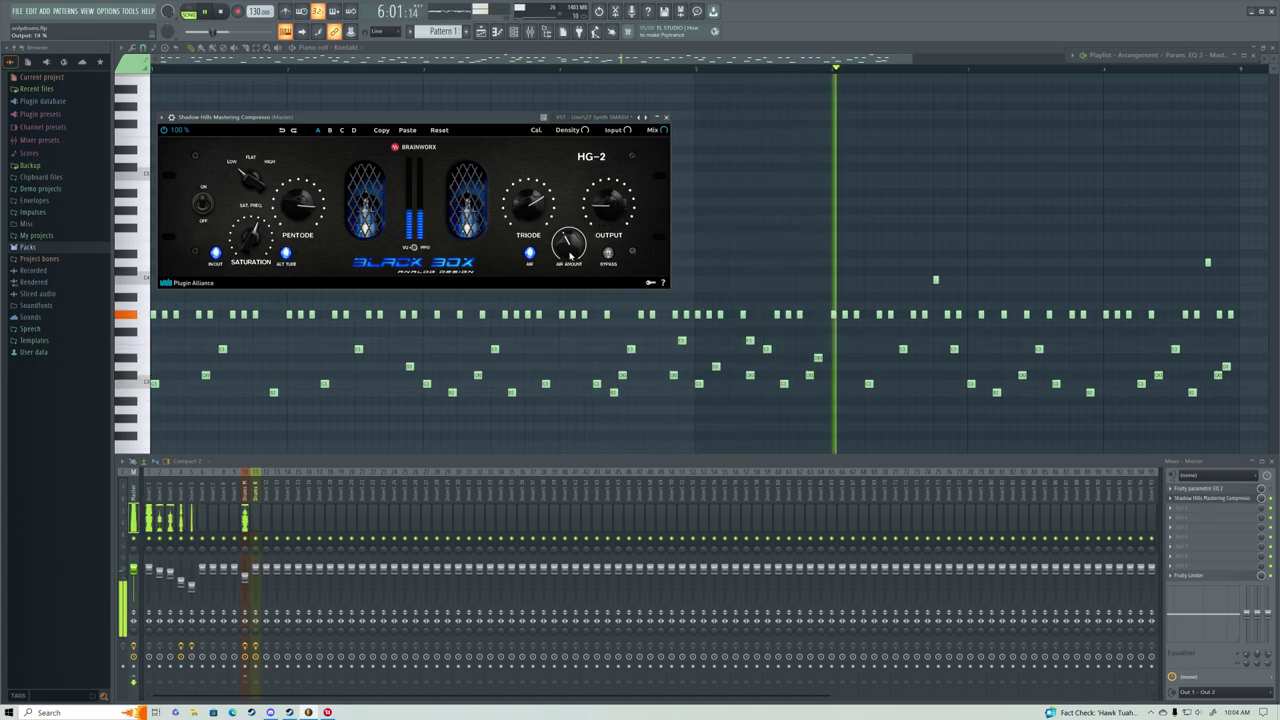
{"action": "left_click_drag", "start_coordinate": [568, 258], "coordinate": [567, 265]}
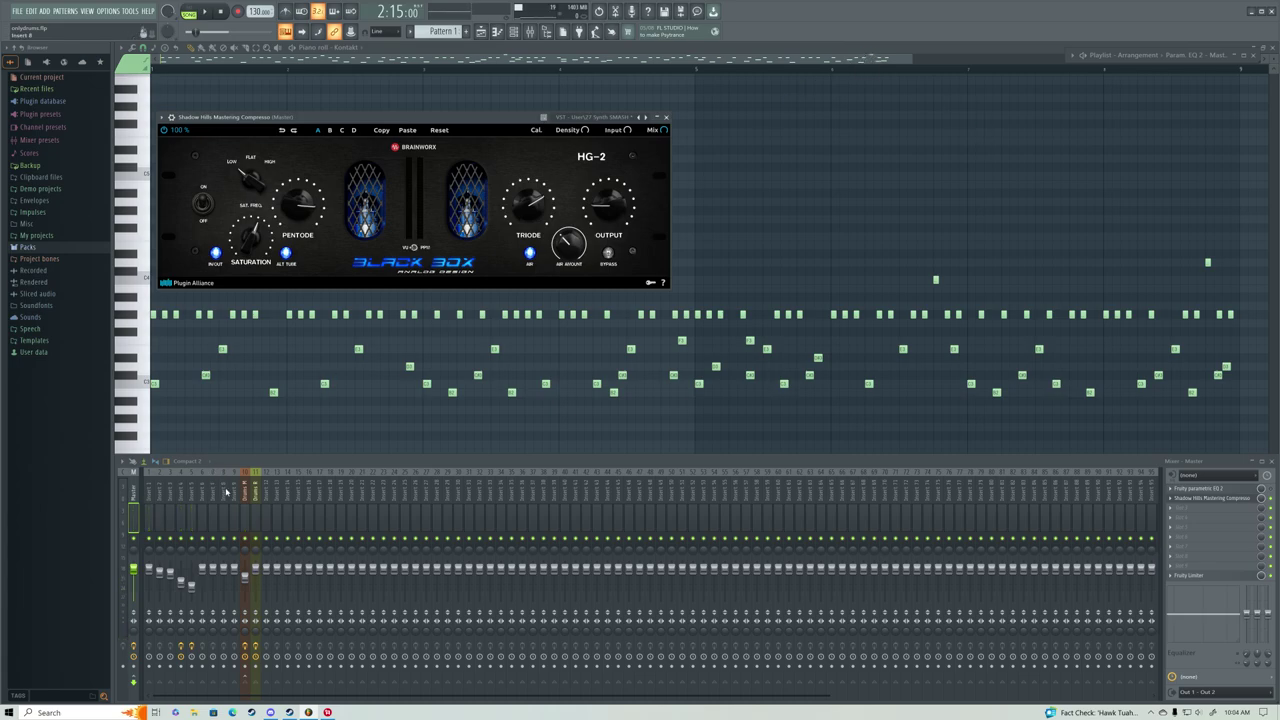
Maximize the playlist and delete the EQ automation clips on Tracks 9 and 10.
{"action": "left_click", "coordinate": [1238, 56]}
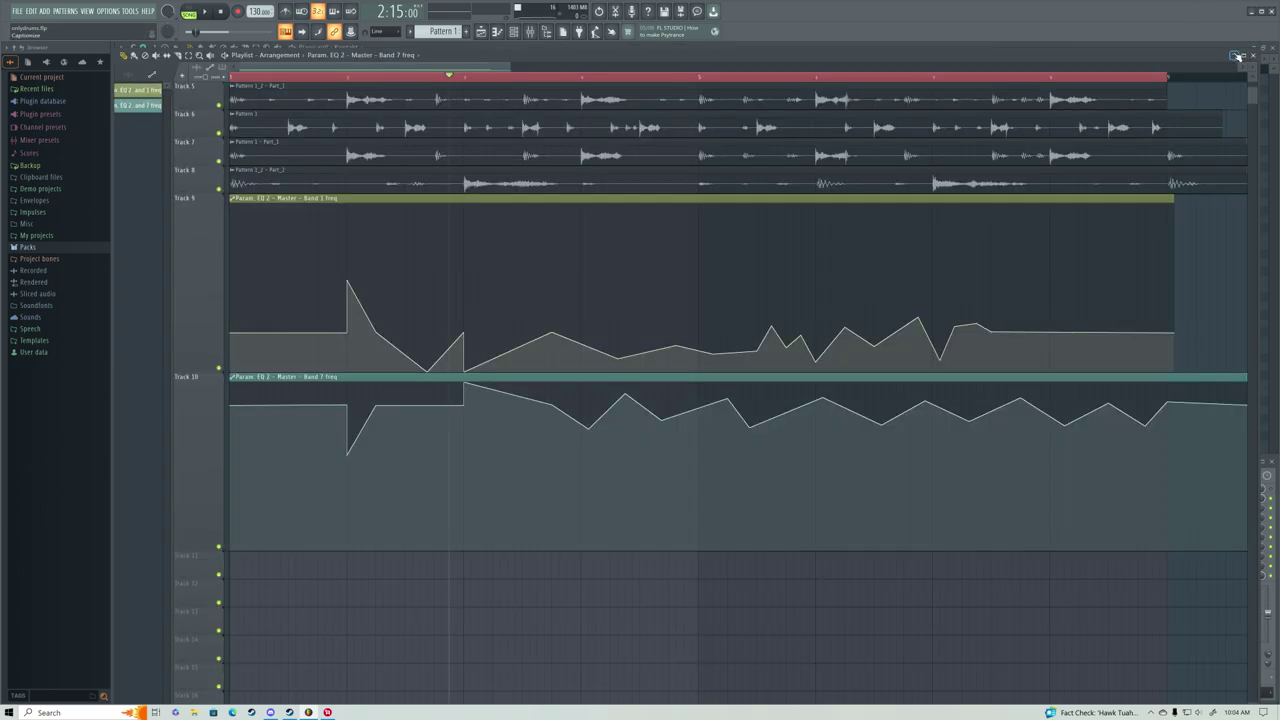
{"action": "right_click", "coordinate": [1147, 300]}
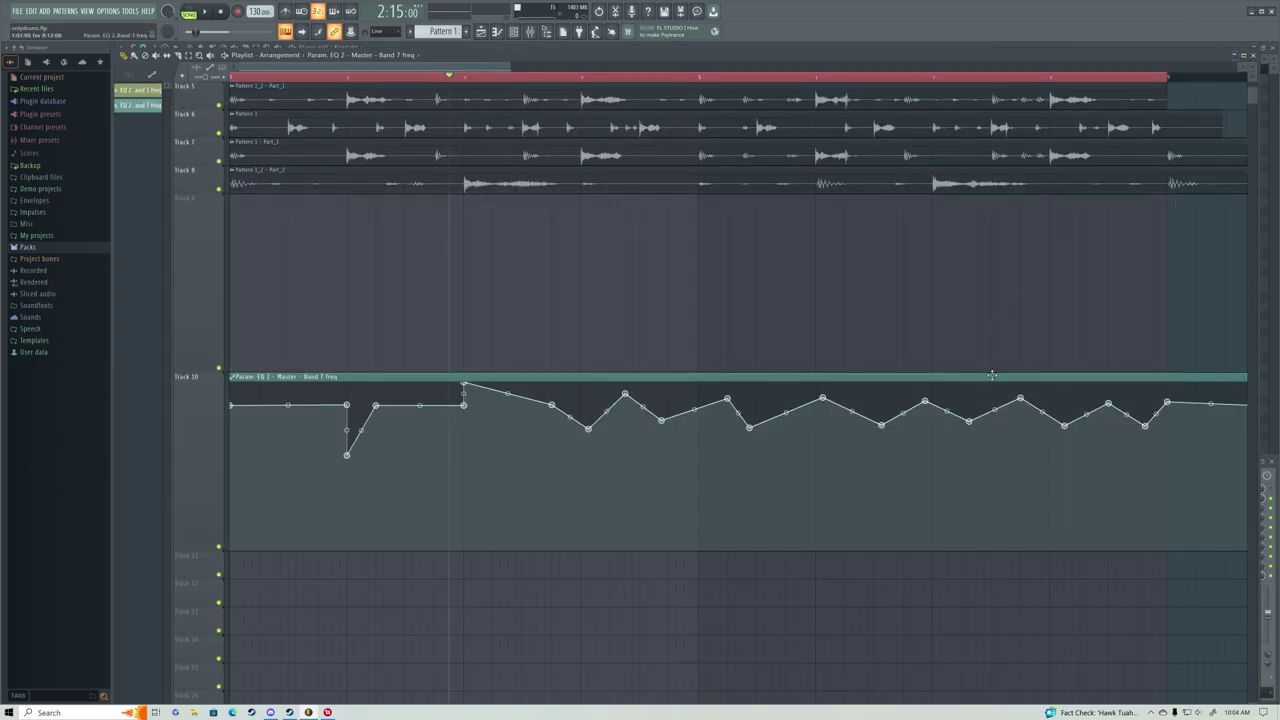
{"action": "right_click", "coordinate": [643, 468]}
{"action": "scroll", "coordinate": [220, 100], "scroll_direction": "up", "scroll_amount": 4}
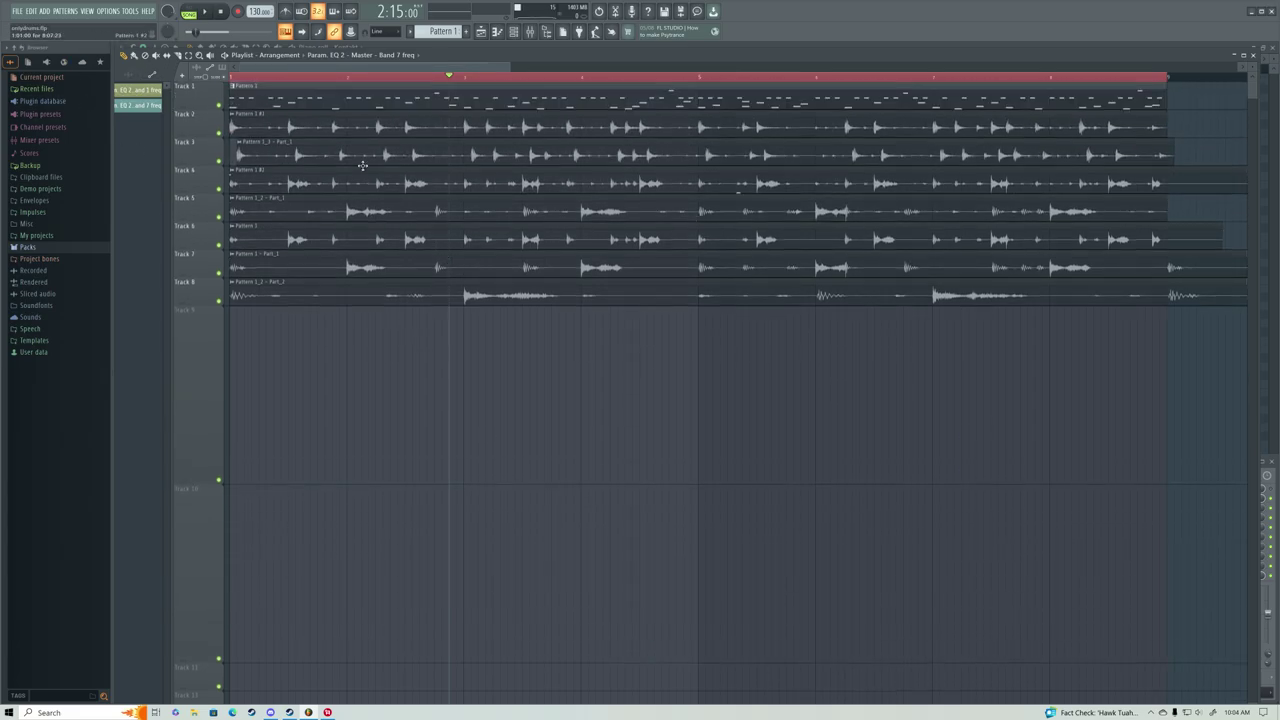
Play the song from the start, stop it, and show the mixer.
{"action": "key", "text": "space"}
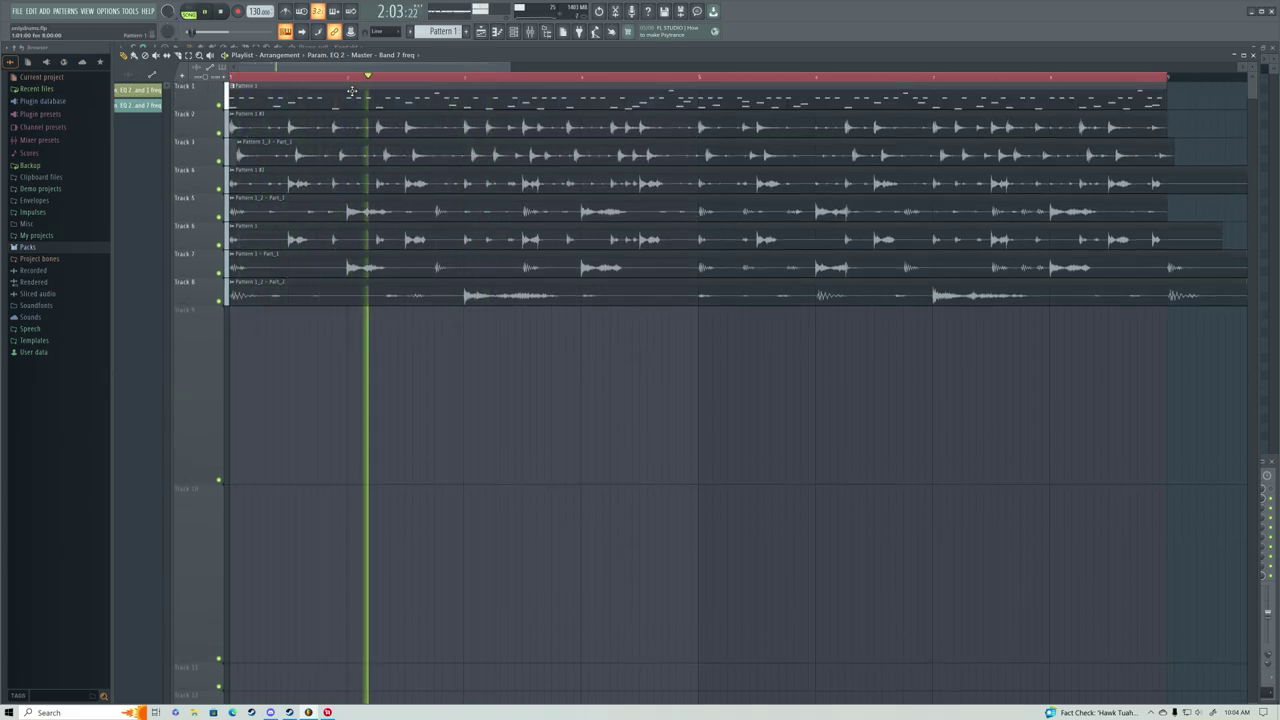
{"action": "key", "text": "space"}
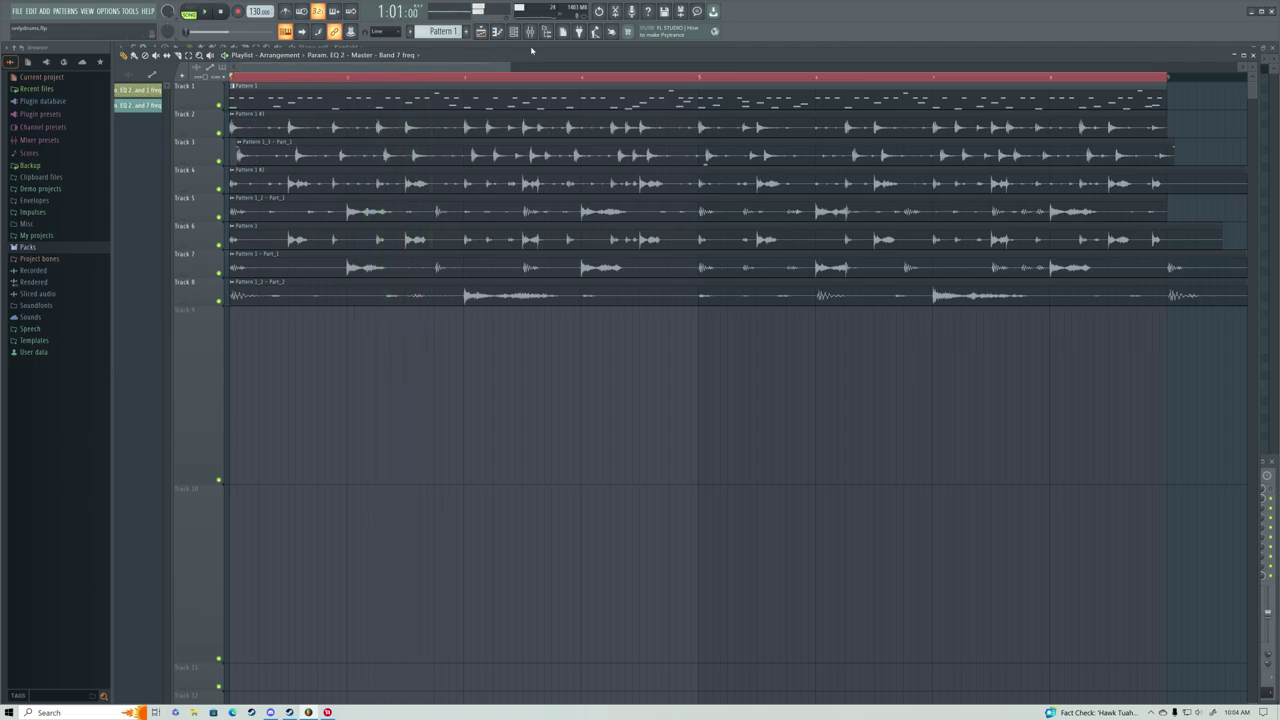
{"action": "left_click", "coordinate": [531, 32]}
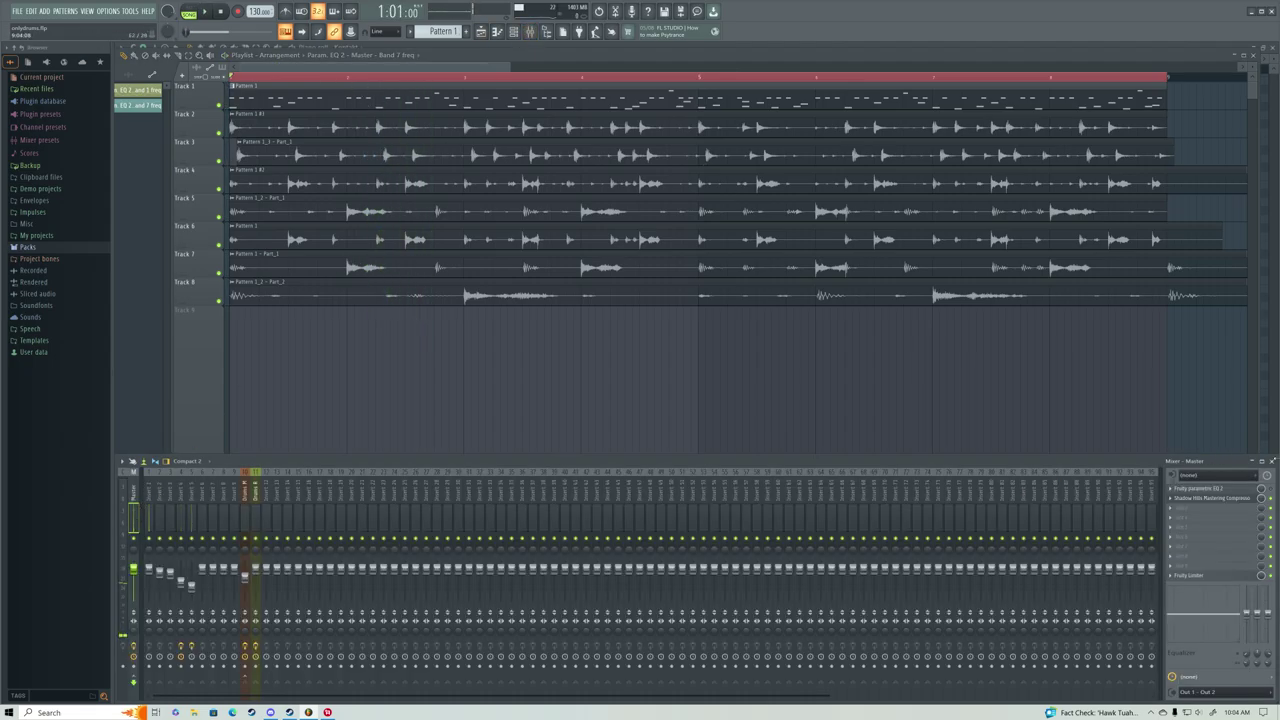
Listen to the song, then delete the Shadow Hills compressor from the Master's second effect slot.
{"action": "key", "text": "space"}
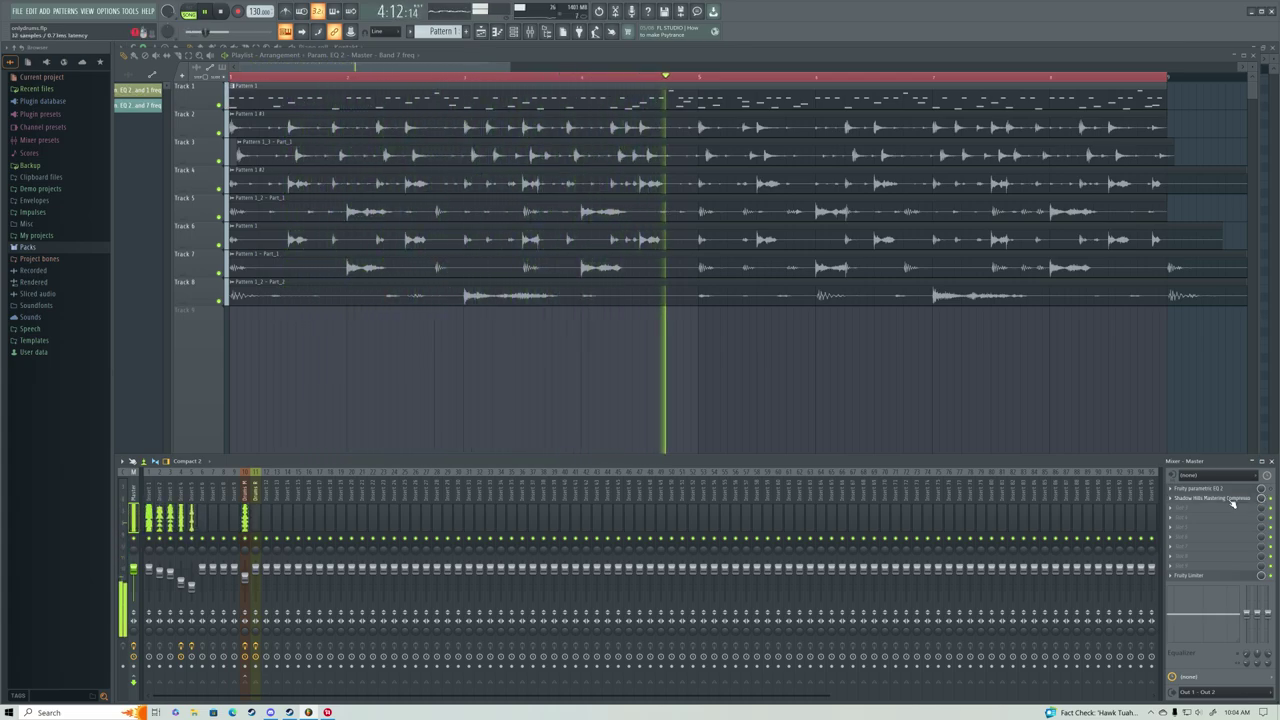
{"action": "key", "text": "space"}
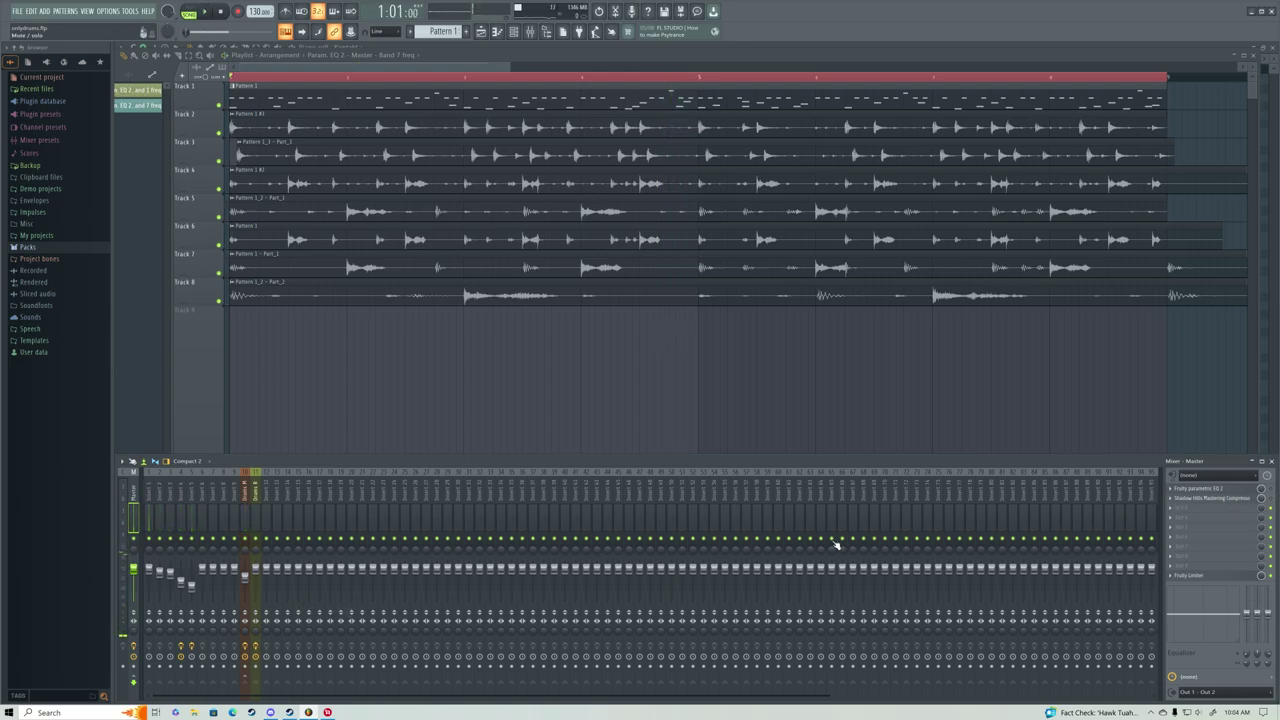
{"action": "left_click", "coordinate": [1171, 500]}
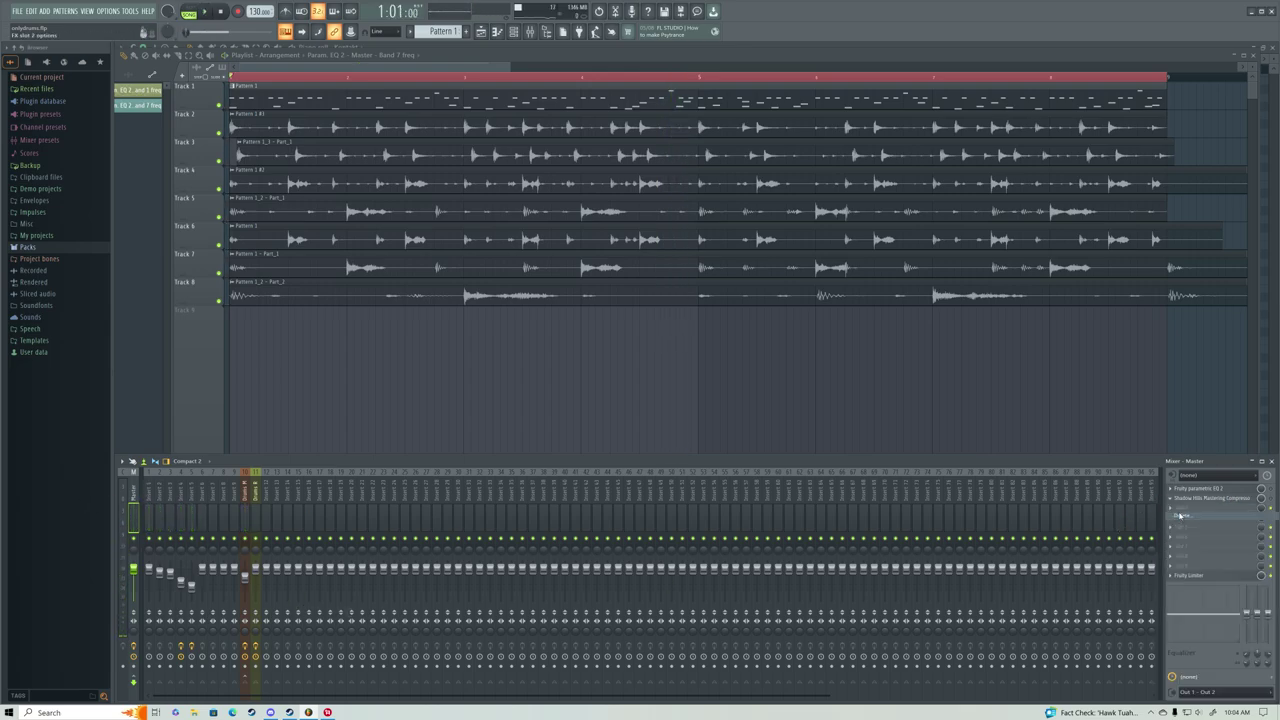
{"action": "left_click", "coordinate": [1195, 513]}
{"action": "left_click", "coordinate": [671, 392]}
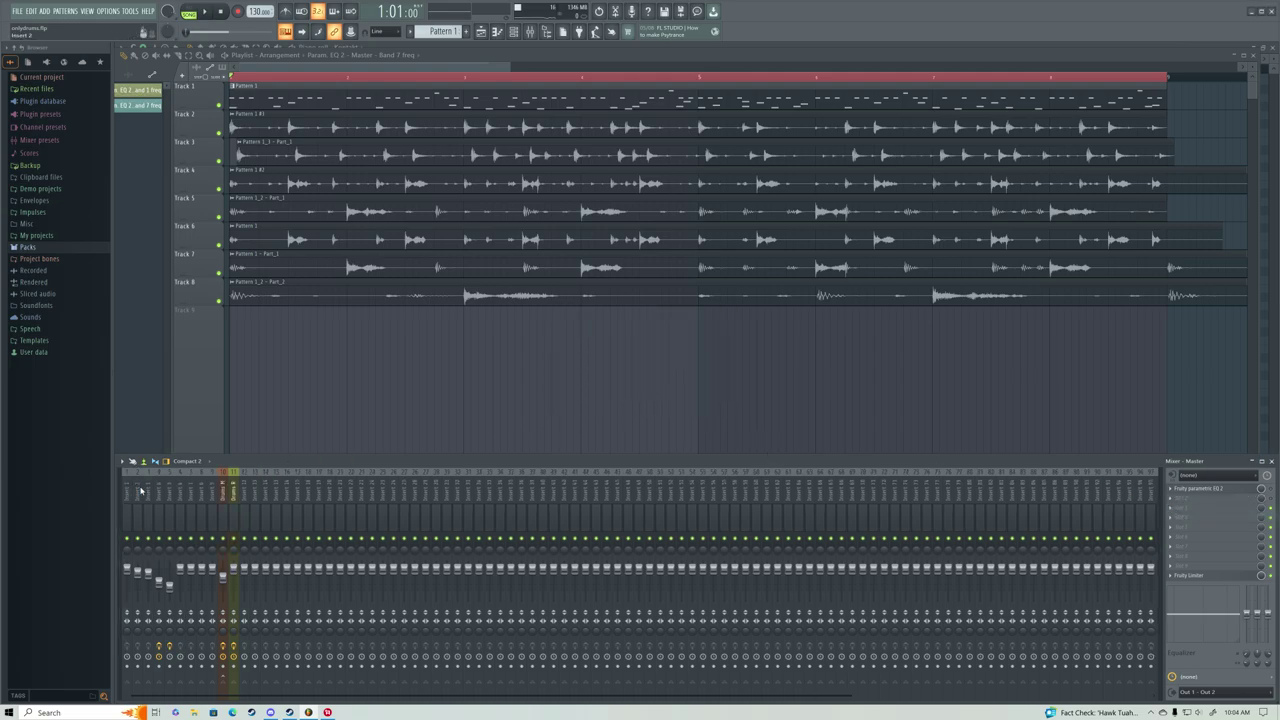
{"action": "left_click_drag", "start_coordinate": [118, 490], "coordinate": [142, 489]}
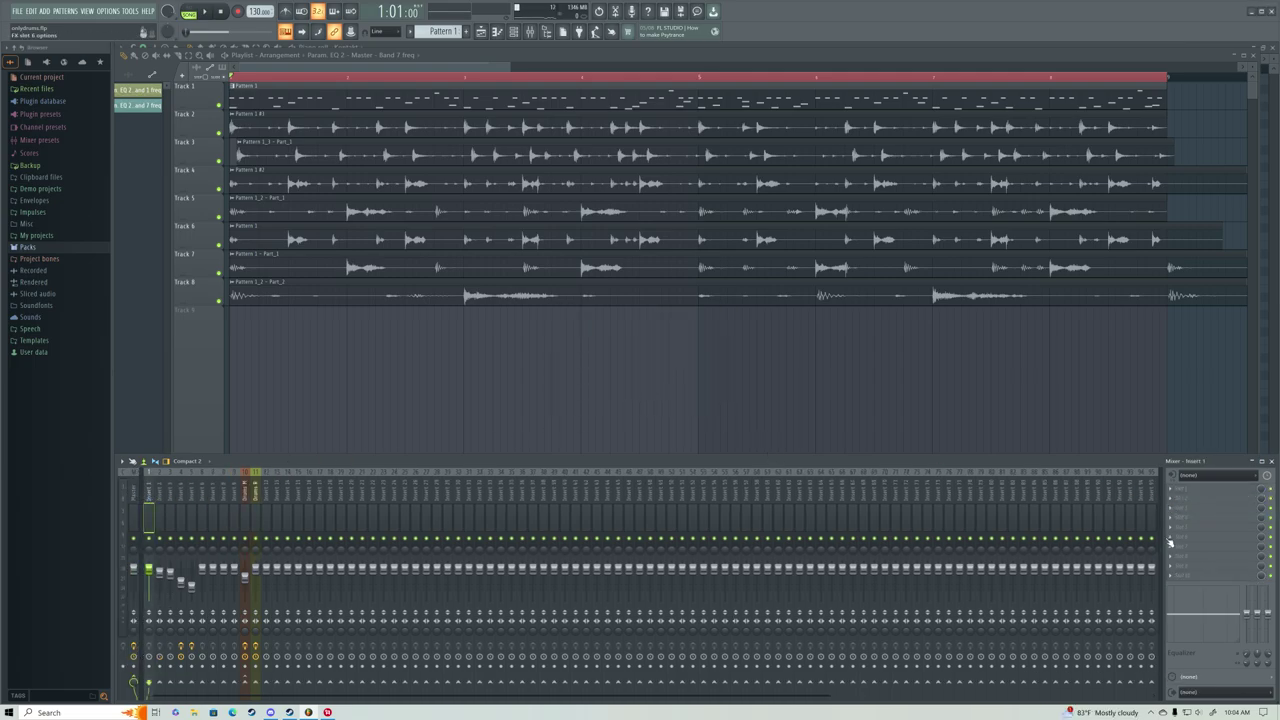
Load Black Box HG-2 on Insert 1, set Saturation 50%, Triode 80% and enable Air.
{"action": "left_click", "coordinate": [1175, 494]}
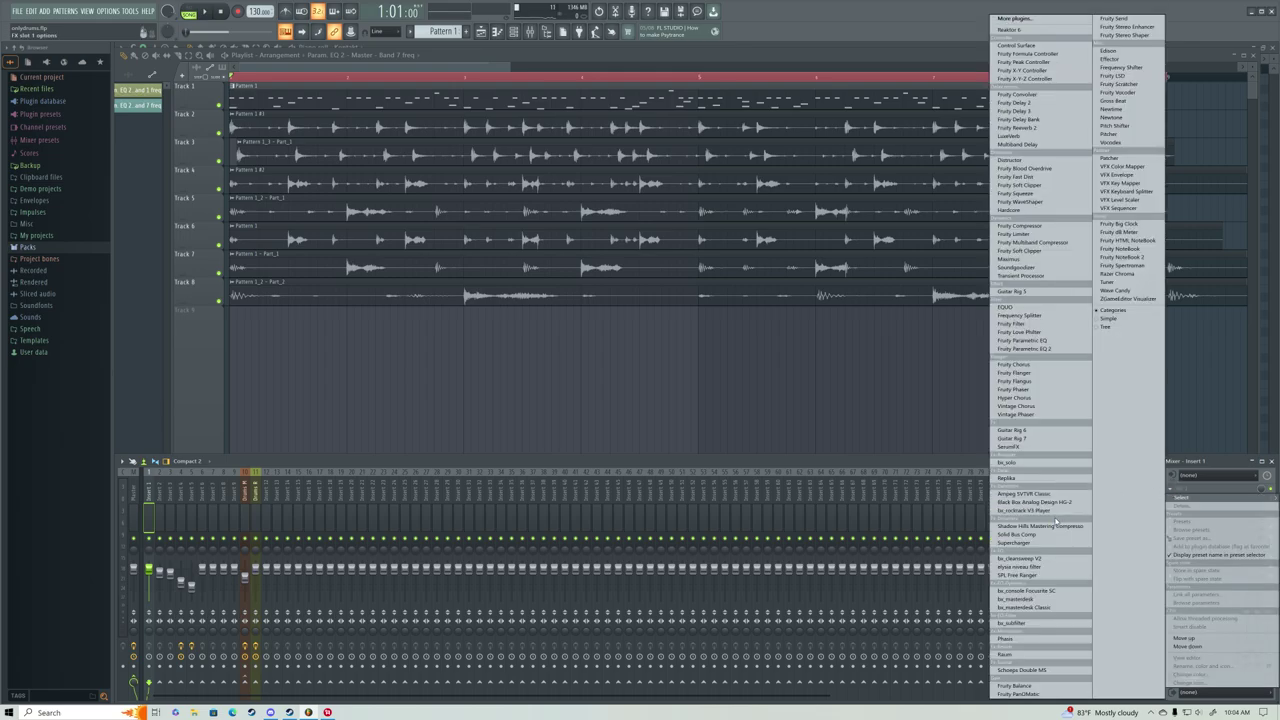
{"action": "left_click", "coordinate": [1022, 502]}
{"action": "key", "text": "space"}
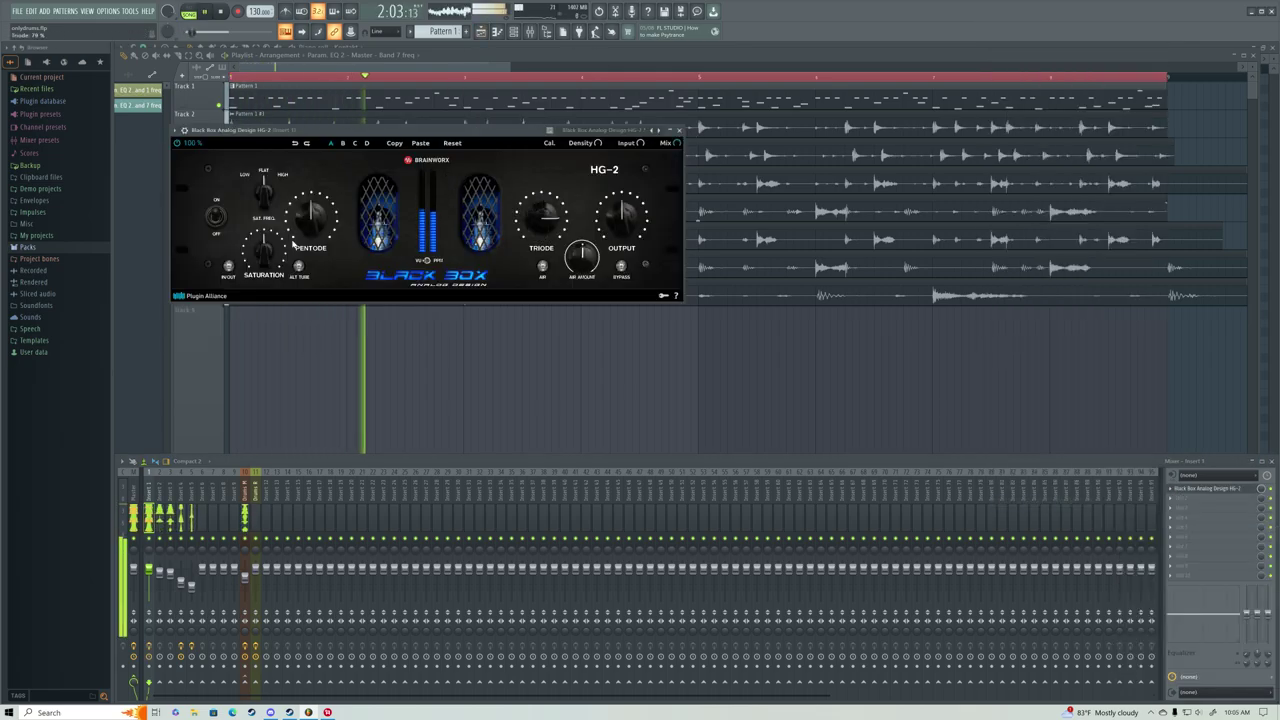
{"action": "left_click_drag", "start_coordinate": [264, 255], "coordinate": [264, 248]}
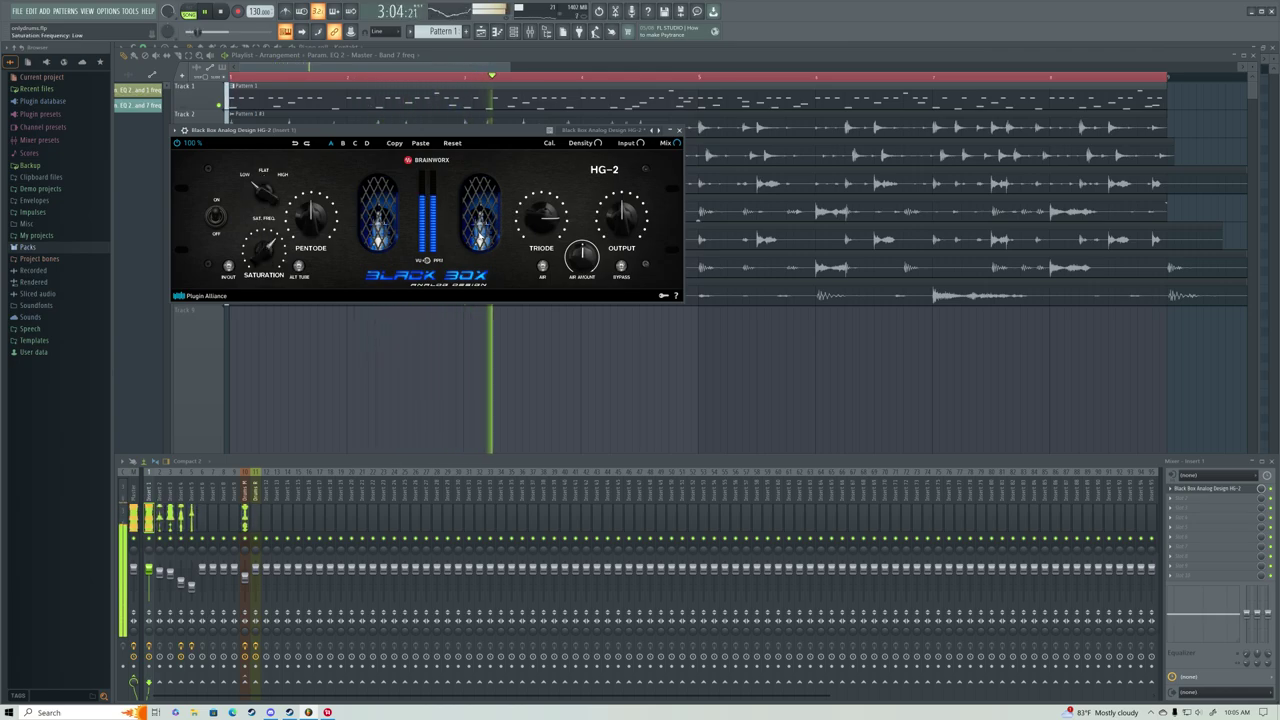
{"action": "left_click_drag", "start_coordinate": [545, 230], "coordinate": [545, 225]}
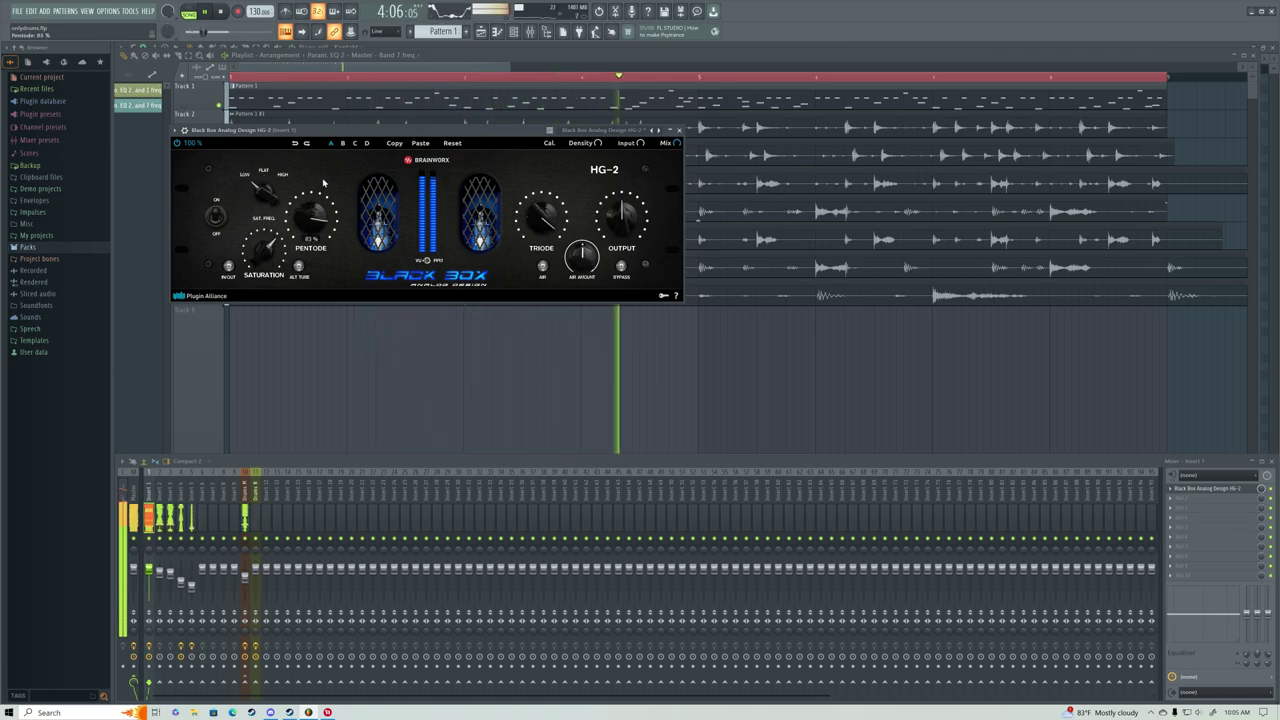
{"action": "left_click", "coordinate": [542, 266]}
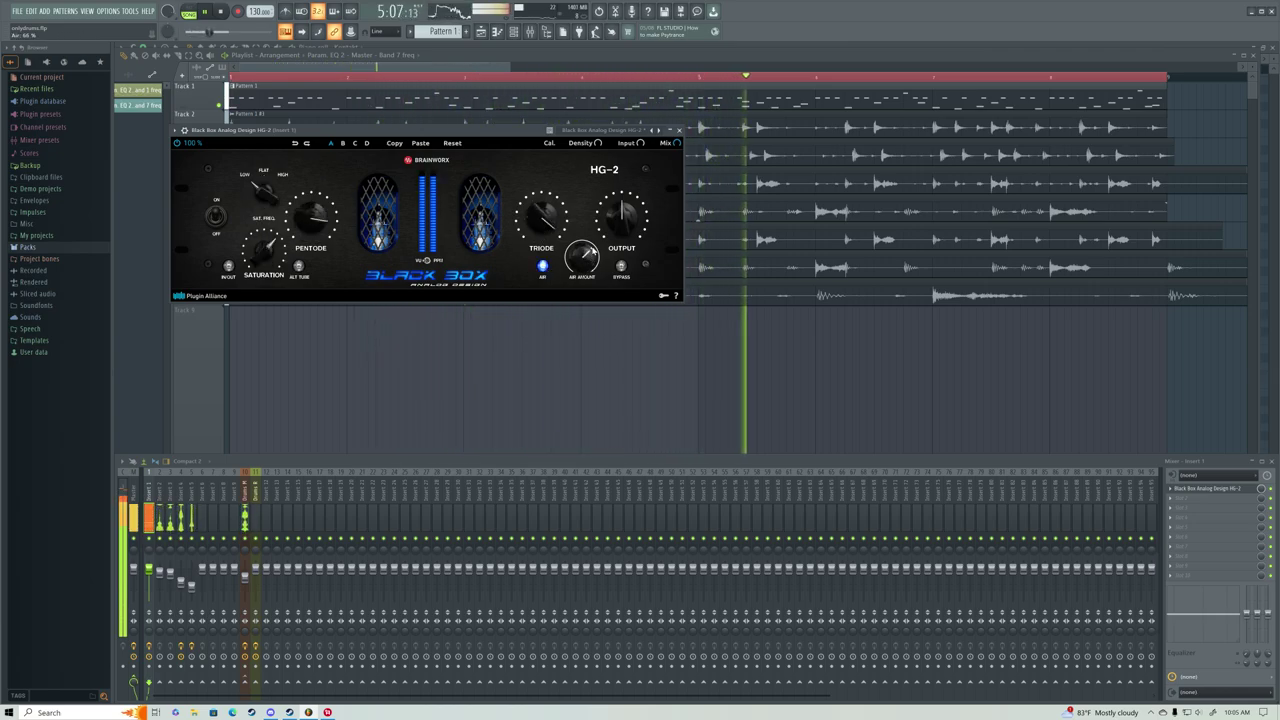
Enable the HG-2 Input stage and Alt Tube, adjust Saturation, and lower Output to 29%.
{"action": "left_click_drag", "start_coordinate": [623, 225], "coordinate": [623, 236]}
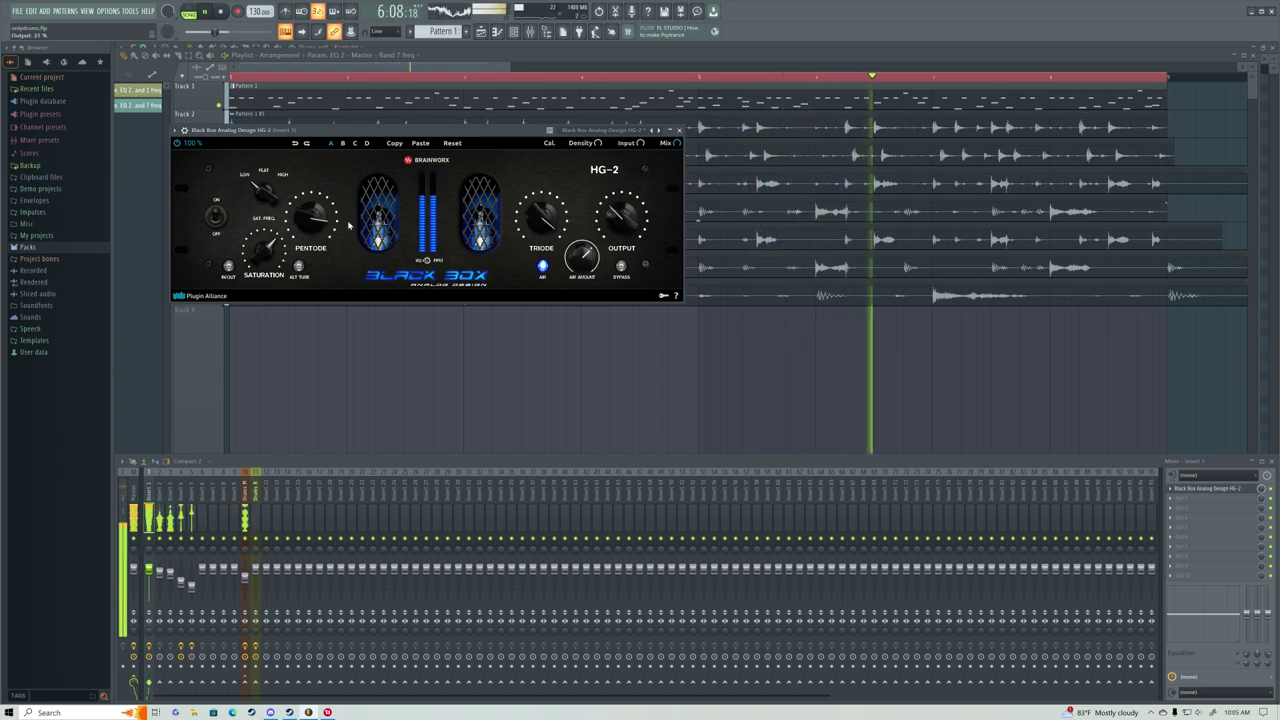
{"action": "left_click", "coordinate": [229, 266]}
{"action": "left_click", "coordinate": [298, 266]}
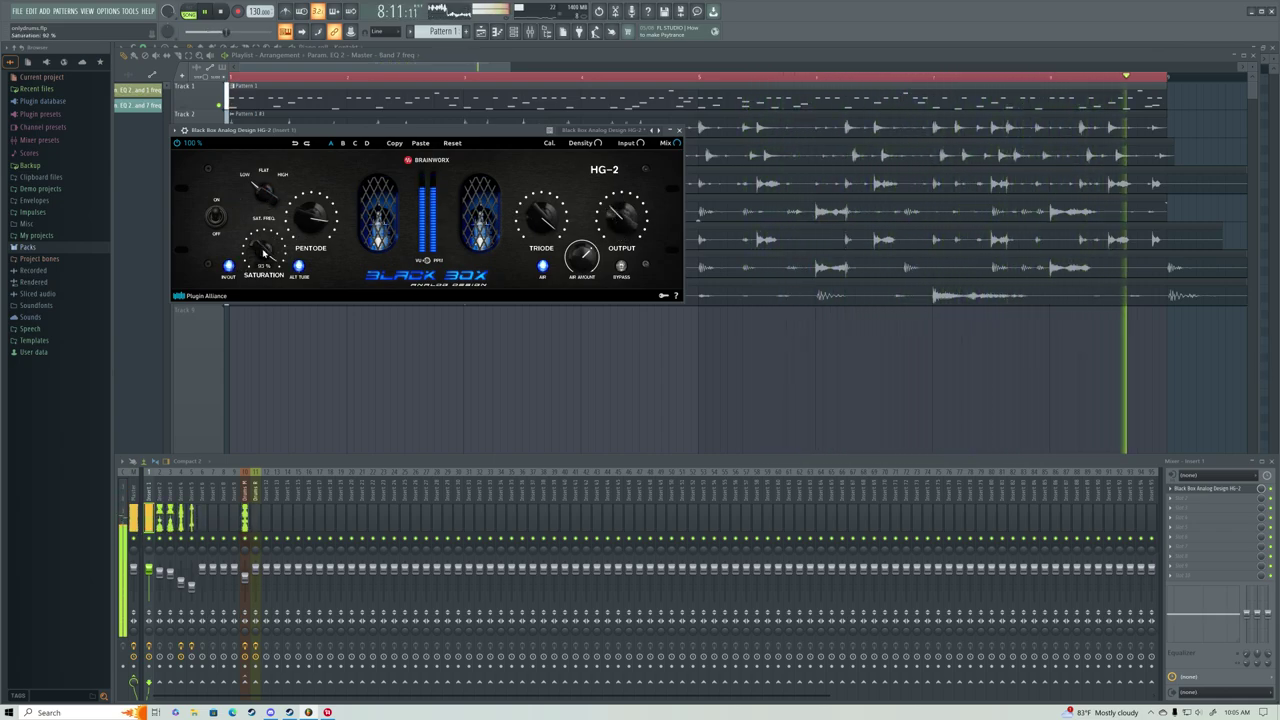
{"action": "left_click", "coordinate": [316, 228]}
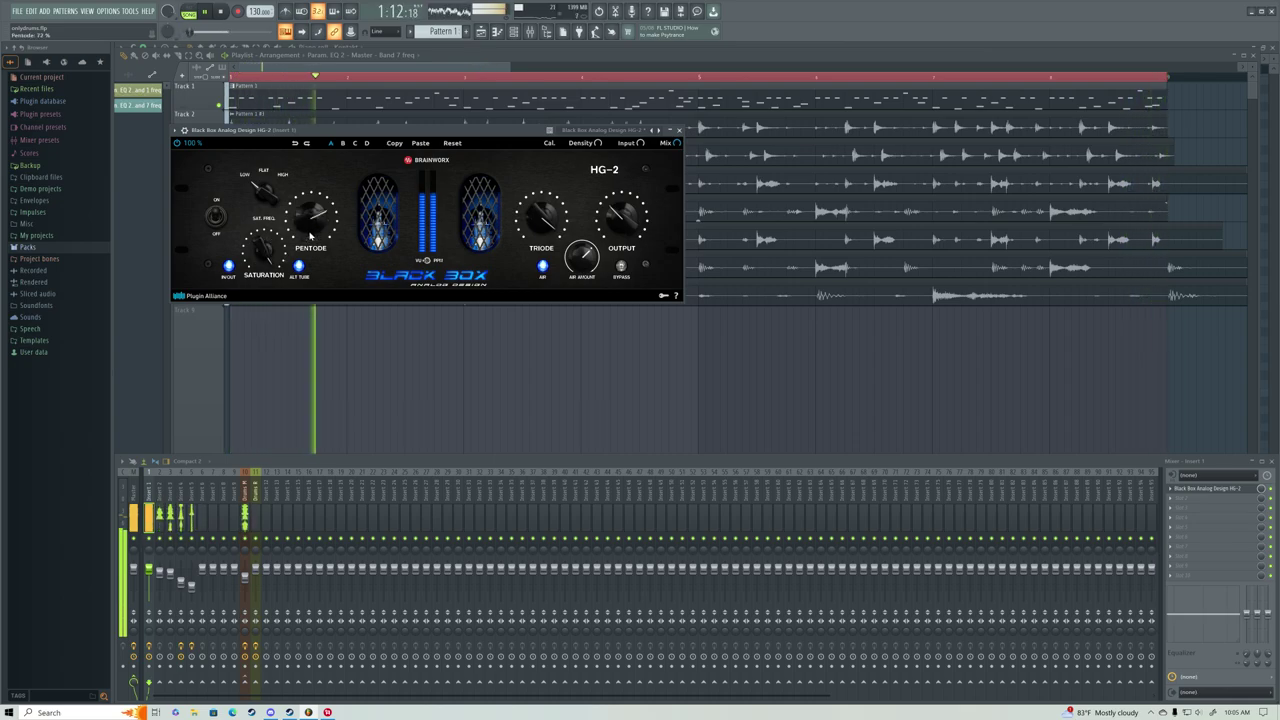
{"action": "left_click_drag", "start_coordinate": [619, 214], "coordinate": [616, 232]}
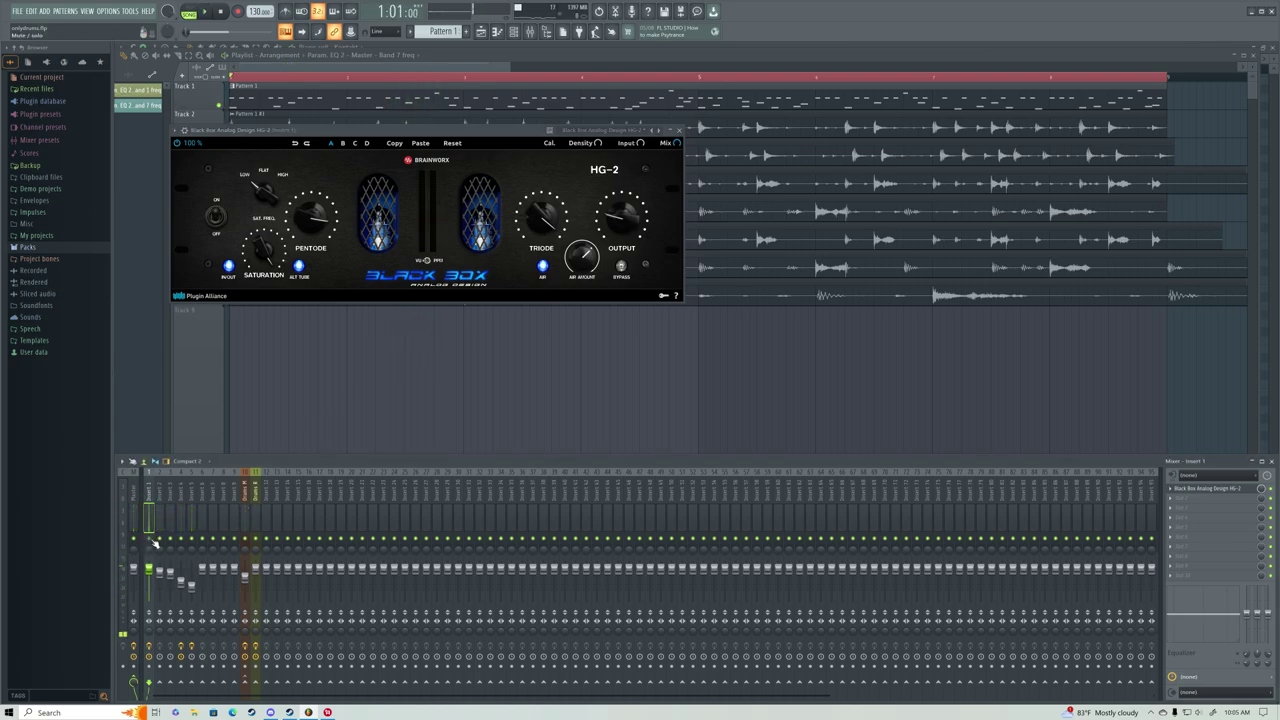
Delete the HG-2 from Insert 1, select Insert 2, and play the song.
{"action": "left_click", "coordinate": [1181, 492]}
{"action": "left_click", "coordinate": [1172, 500]}
{"action": "left_click", "coordinate": [673, 389]}
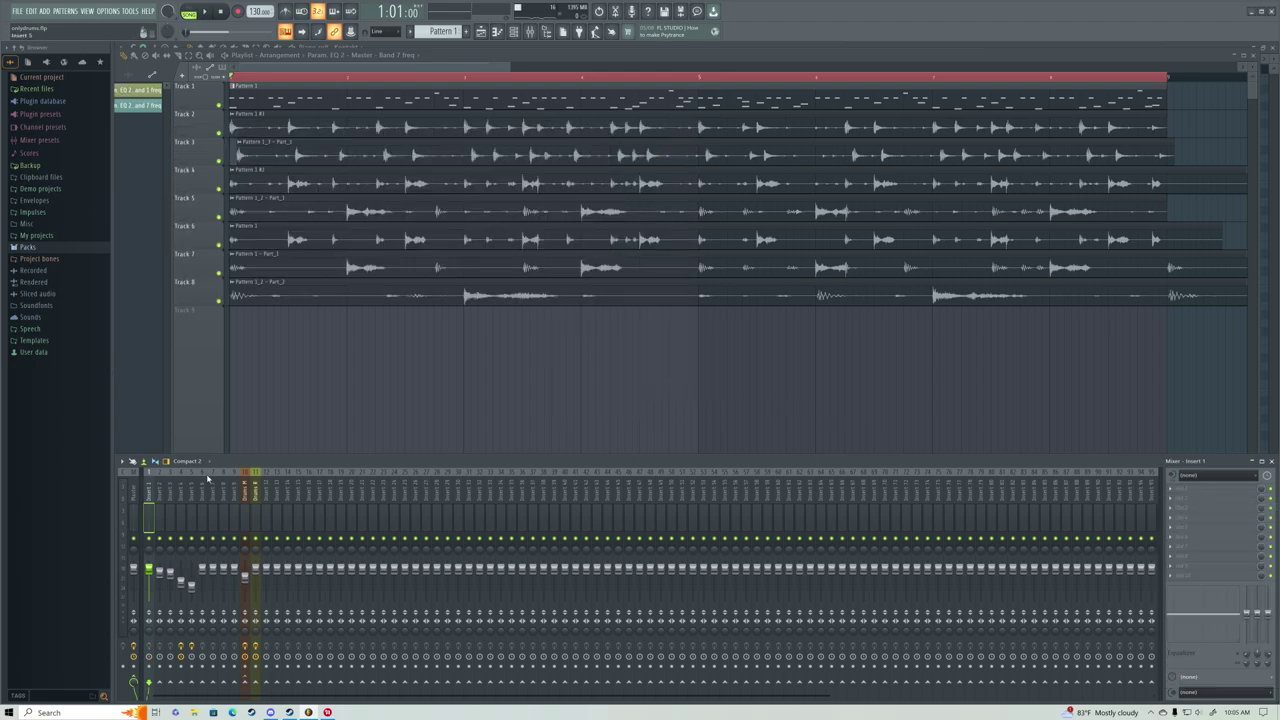
{"action": "left_click", "coordinate": [171, 492]}
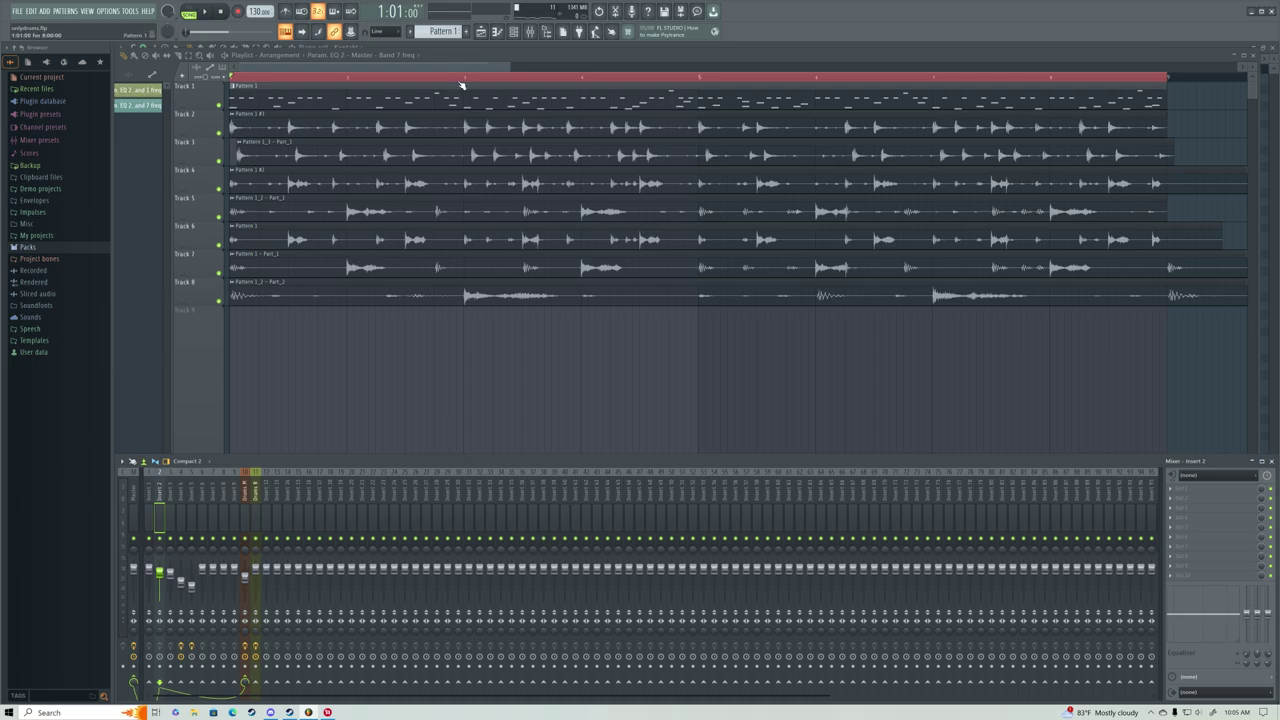
{"action": "key", "text": "space"}
{"action": "key", "text": "space"}
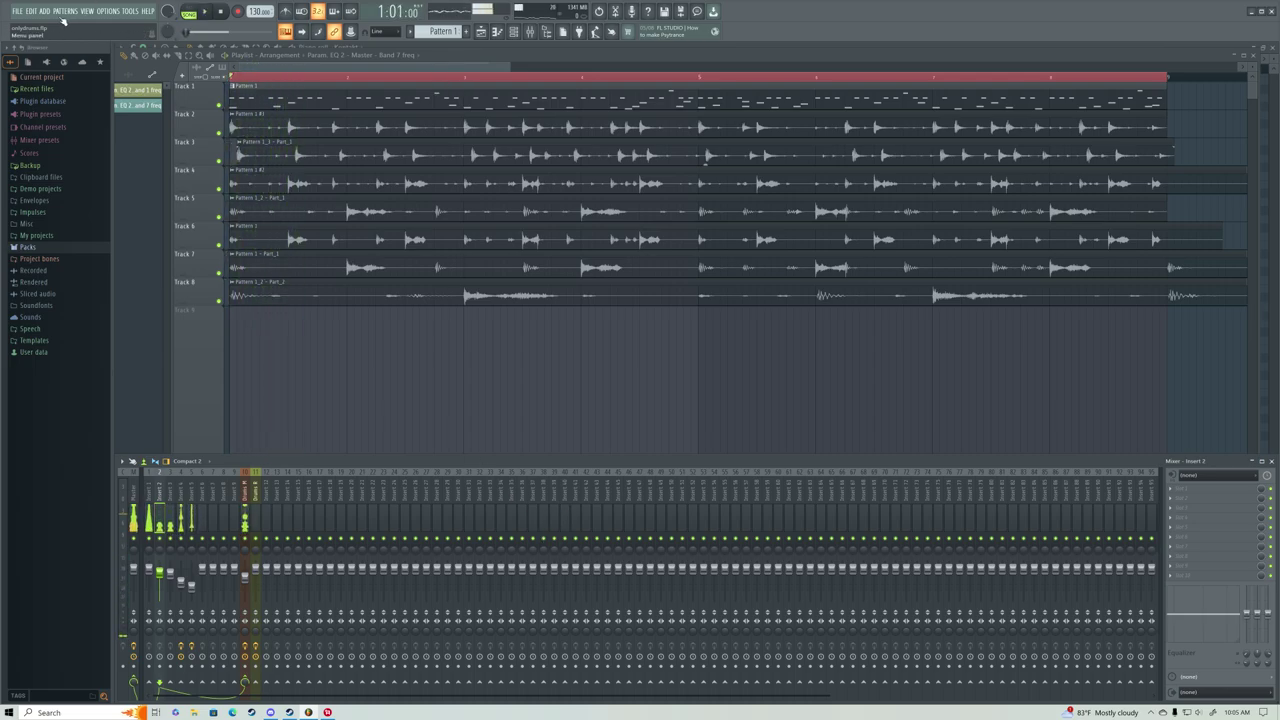